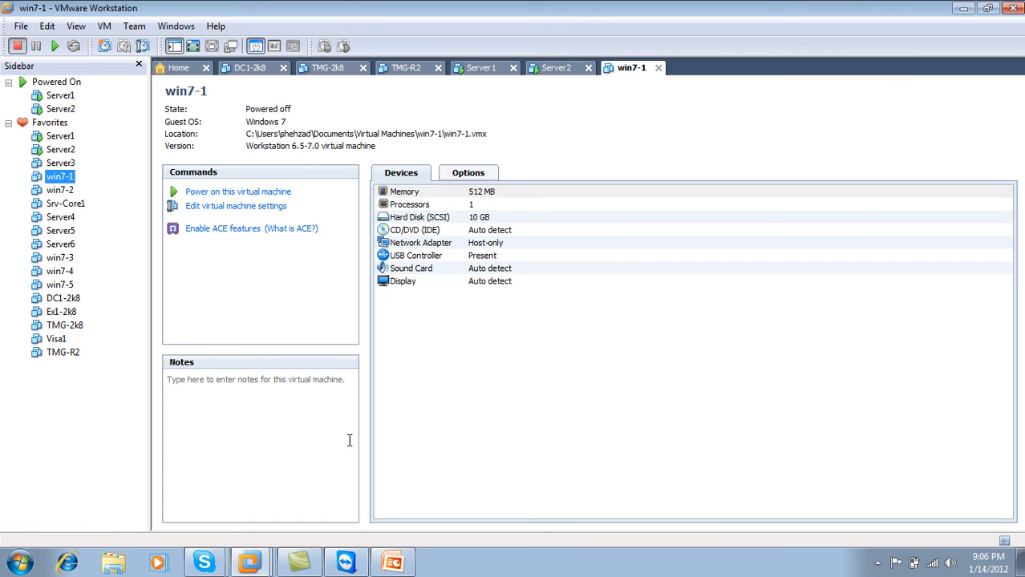
Switch to the Server1 virtual machine in full screen and refresh its desktop.
{"action": "left_click", "coordinate": [493, 76]}
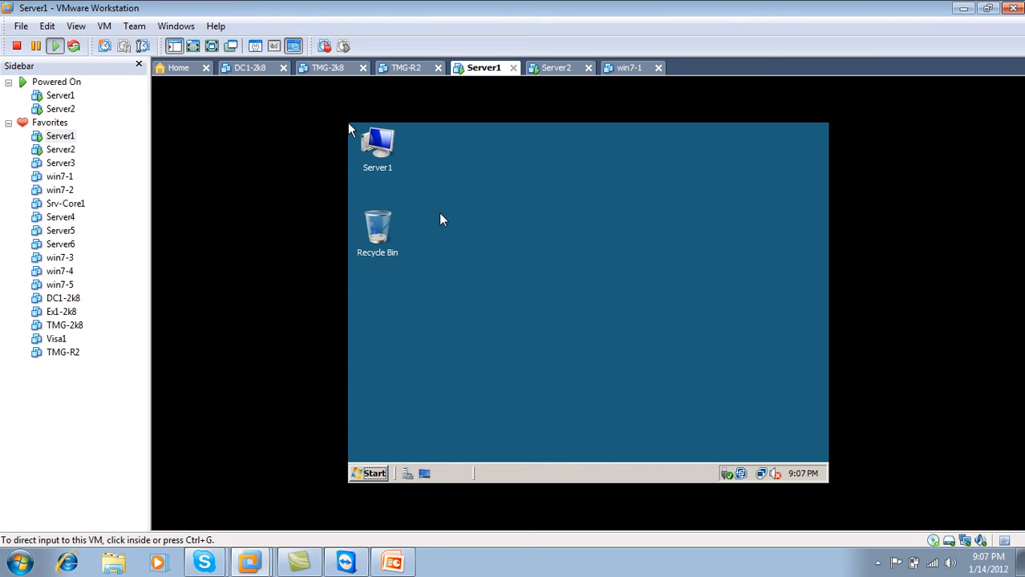
{"action": "left_click", "coordinate": [213, 46]}
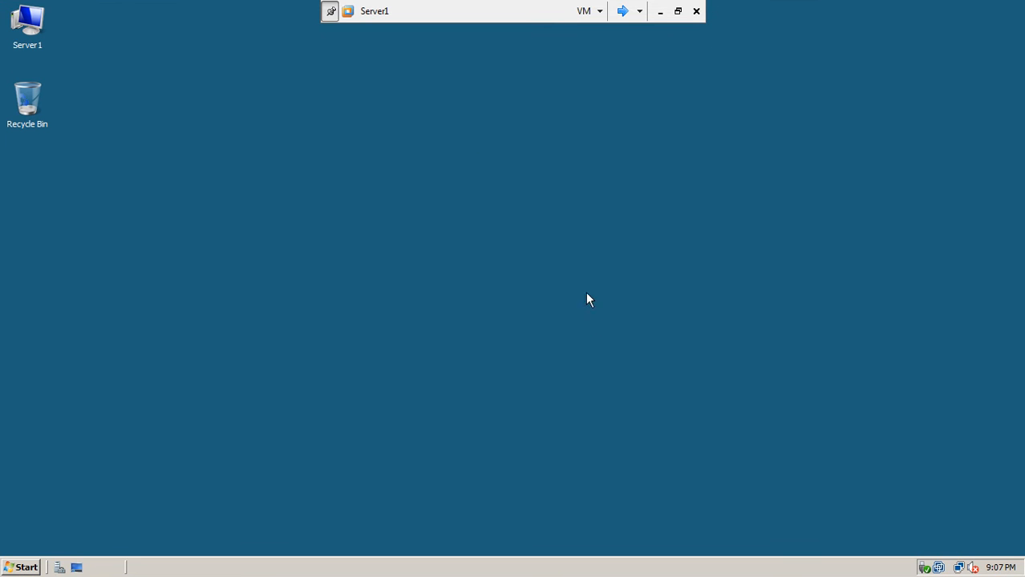
{"action": "right_click", "coordinate": [524, 156]}
{"action": "left_click", "coordinate": [537, 181]}
Launch Group Policy Management from Start > Administrative Tools.
{"action": "left_click", "coordinate": [23, 568]}
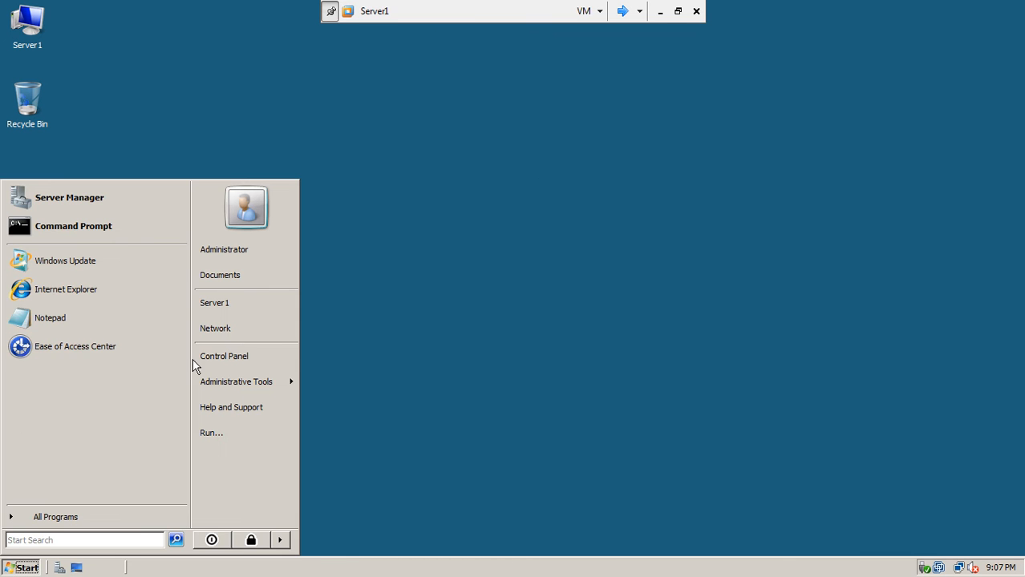
{"action": "mouse_move", "coordinate": [230, 392]}
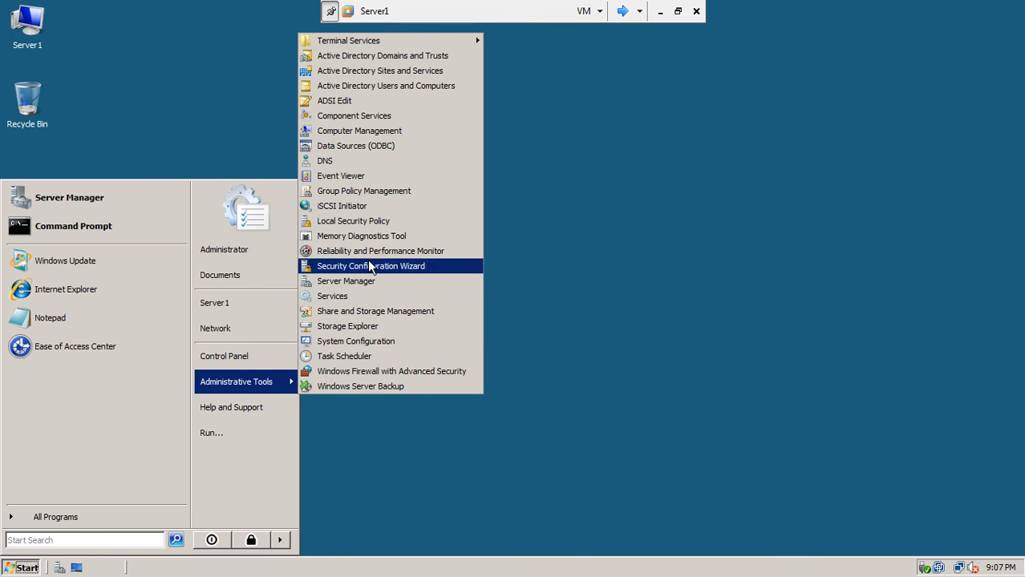
{"action": "left_click", "coordinate": [358, 199]}
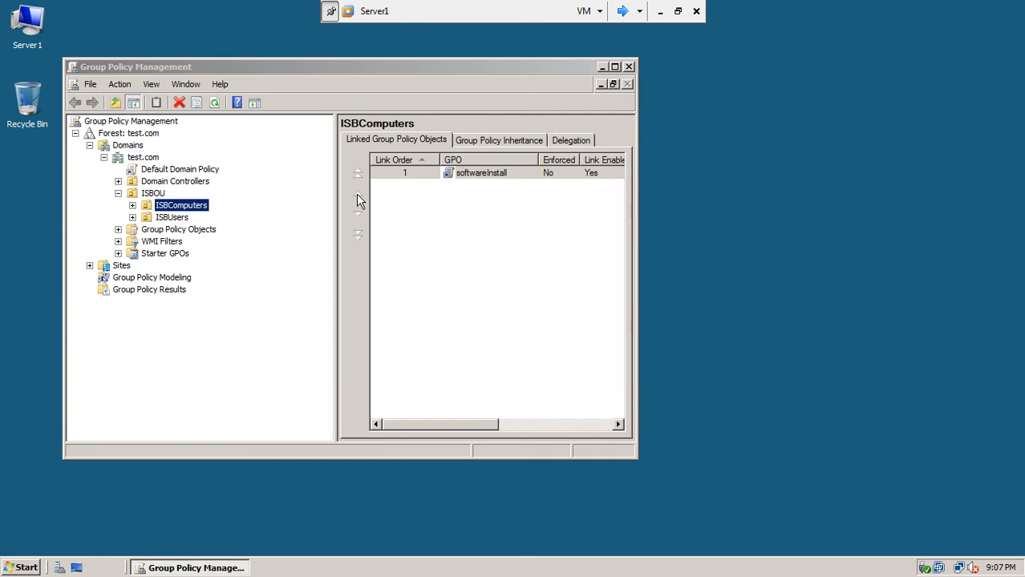
Maximize Group Policy Management and open the Default Domain Policy for editing.
{"action": "double_click", "coordinate": [436, 69]}
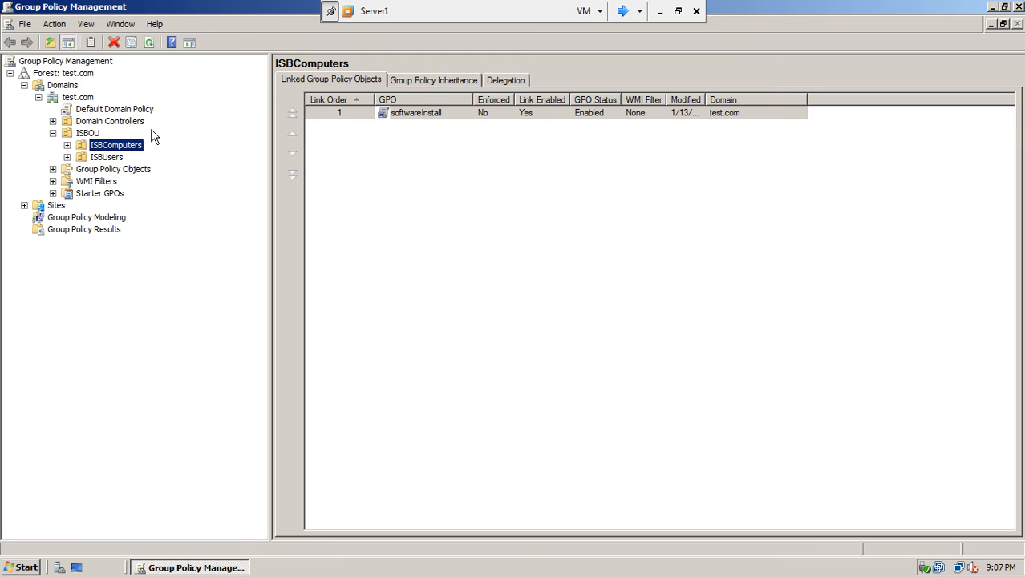
{"action": "left_click", "coordinate": [120, 109]}
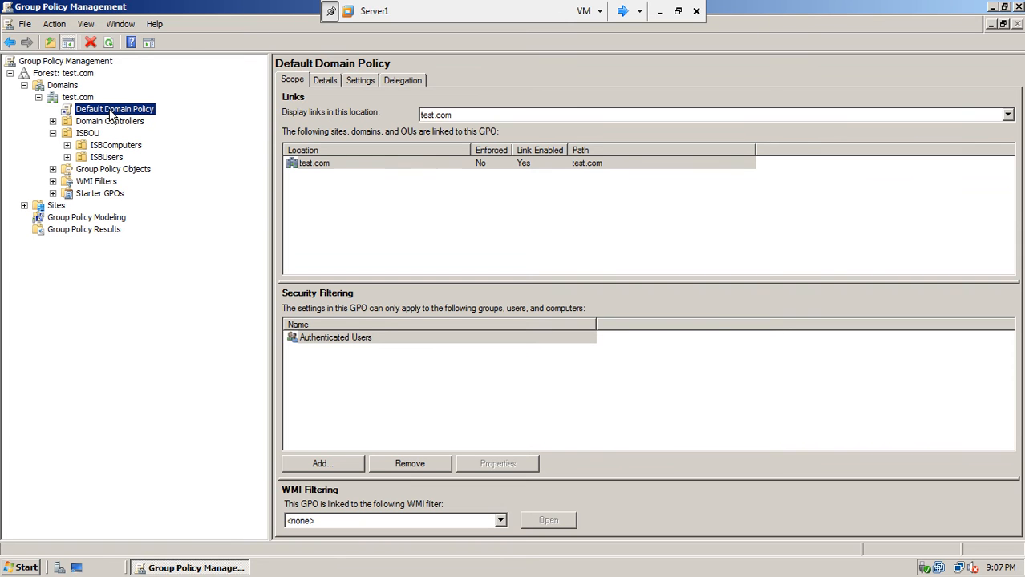
{"action": "right_click", "coordinate": [112, 118]}
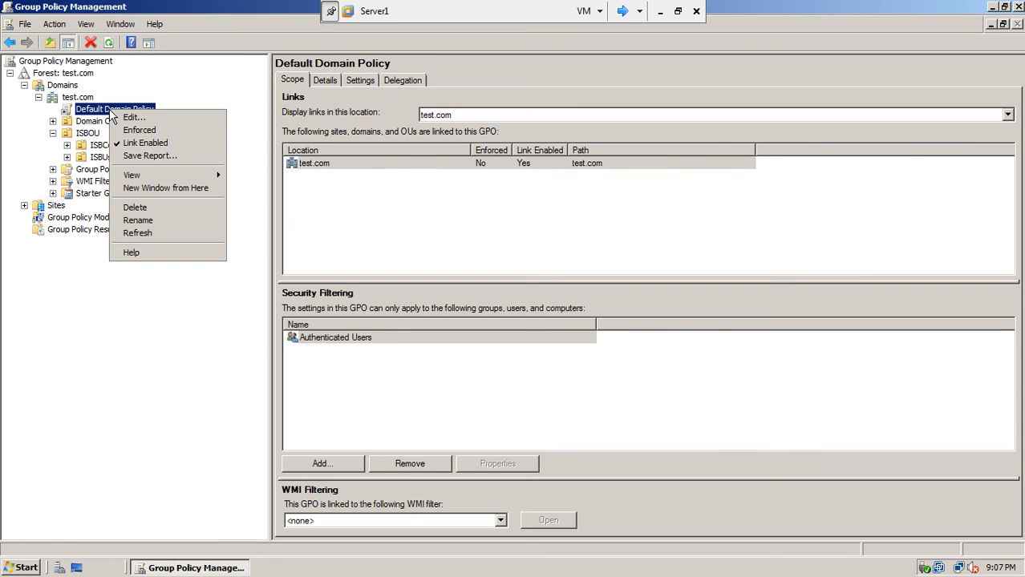
{"action": "left_click", "coordinate": [120, 117]}
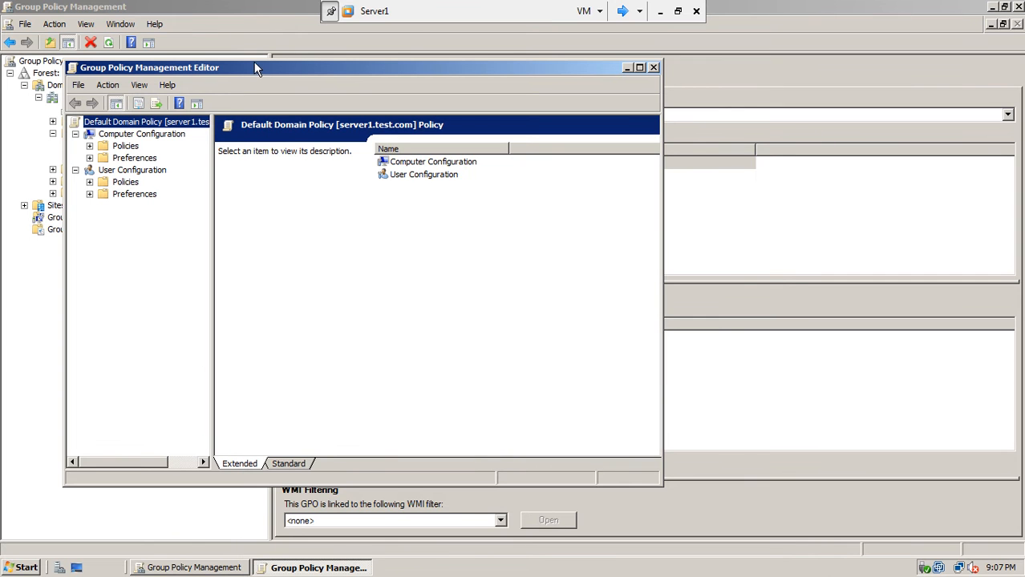
Expand Computer Configuration > Policies > Windows Settings > Security Settings > Account Policies > Password Policy.
{"action": "left_click_drag", "start_coordinate": [254, 65], "coordinate": [384, 56]}
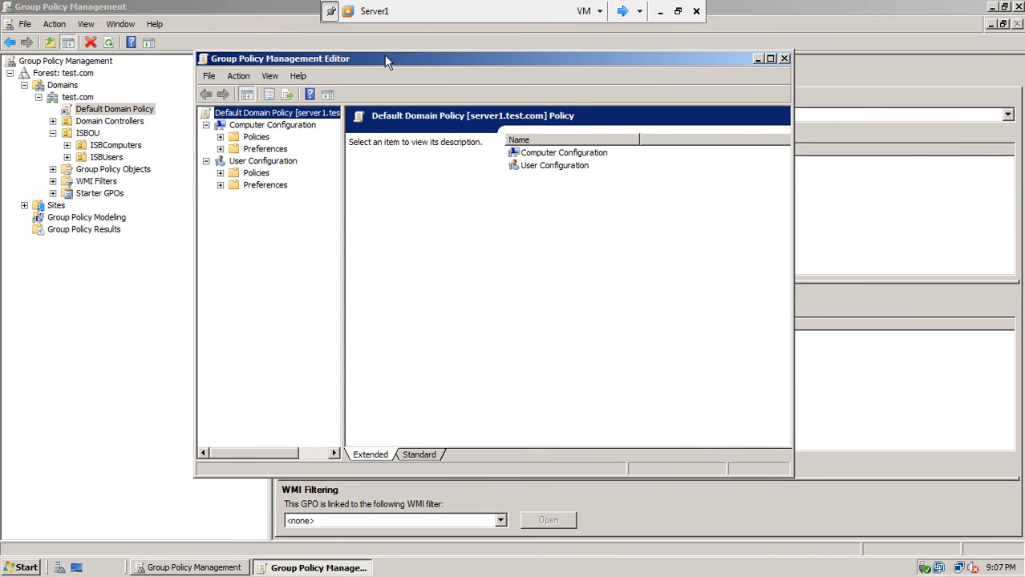
{"action": "left_click_drag", "start_coordinate": [342, 211], "coordinate": [411, 202]}
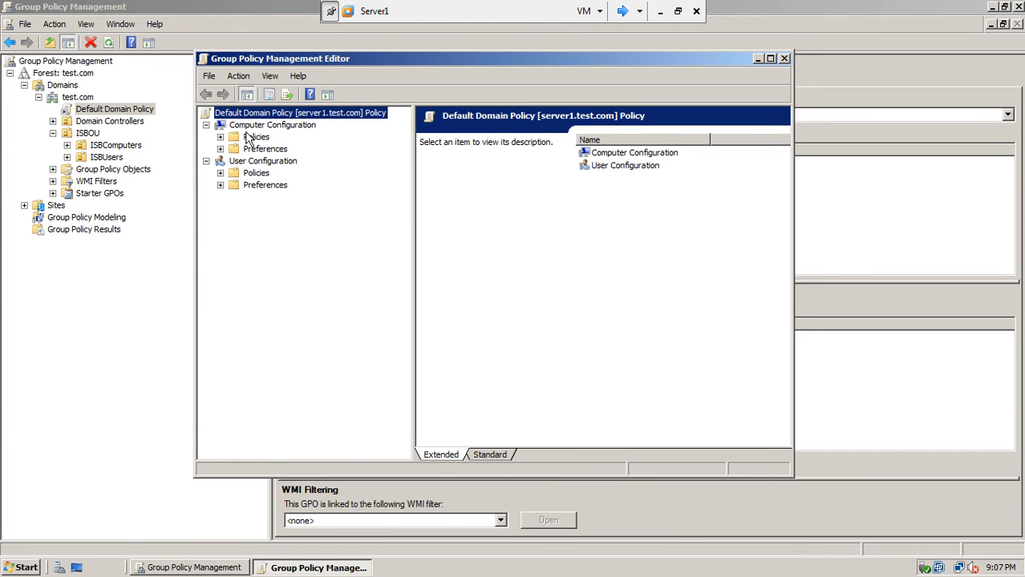
{"action": "left_click", "coordinate": [221, 138]}
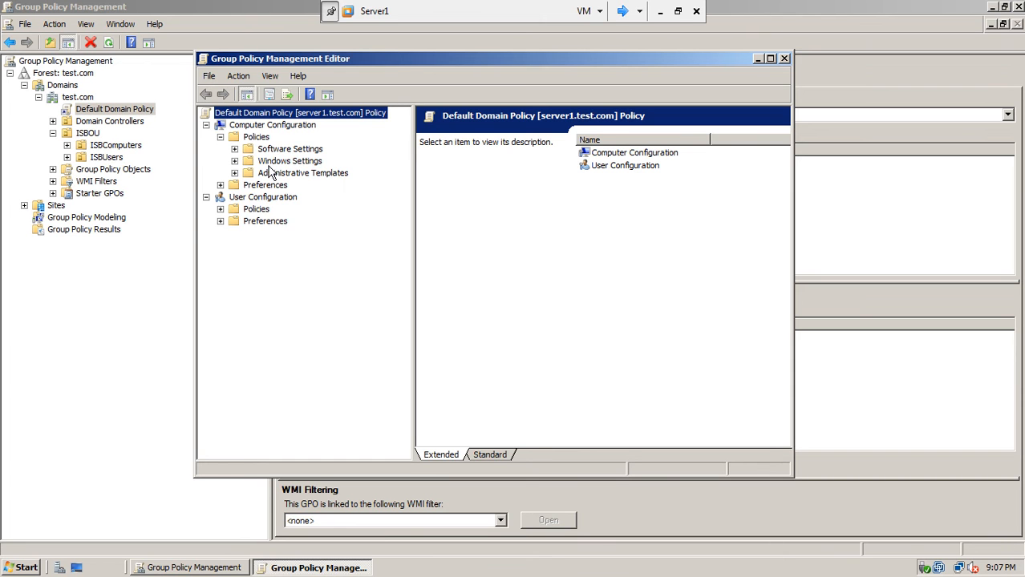
{"action": "left_click", "coordinate": [235, 161]}
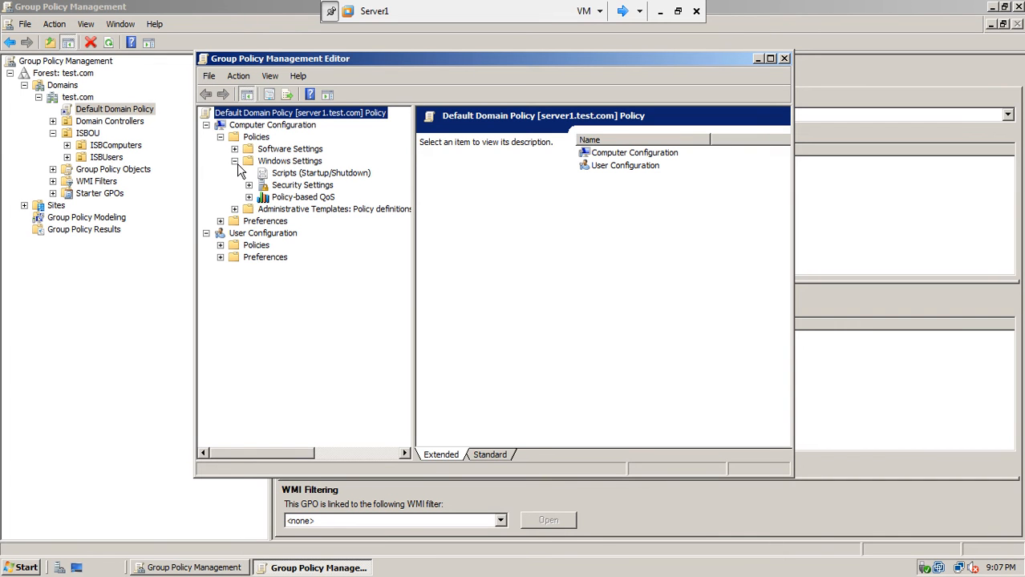
{"action": "left_click", "coordinate": [248, 185]}
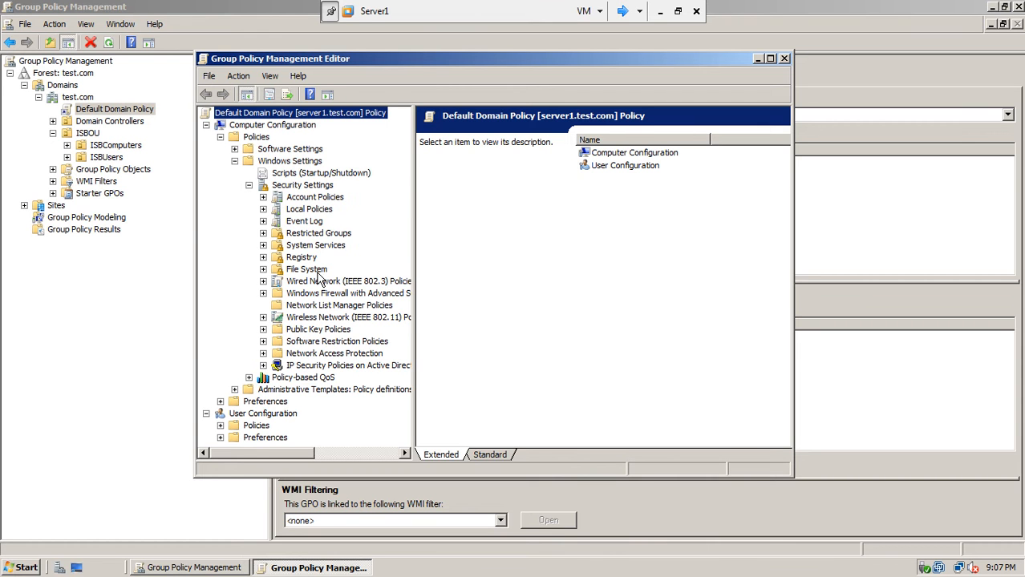
{"action": "left_click", "coordinate": [263, 198]}
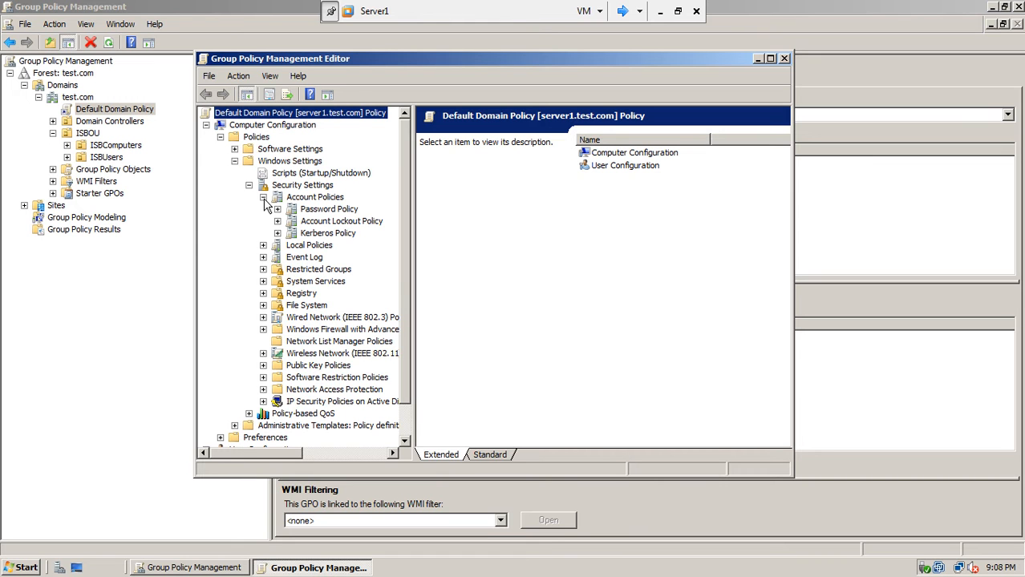
{"action": "left_click", "coordinate": [321, 210]}
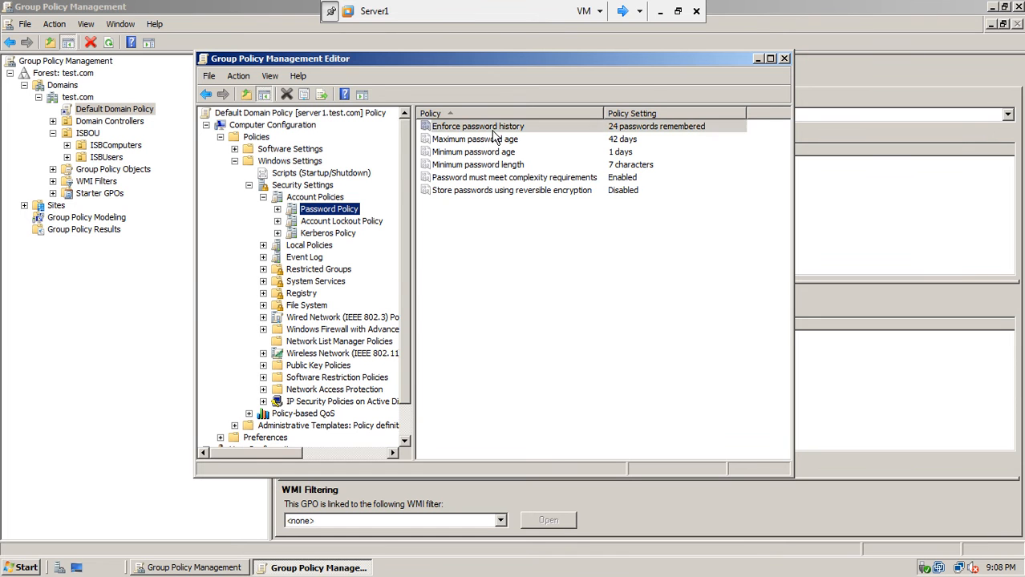
Open the properties of Enforce password history, set to 24 passwords remembered.
{"action": "double_click", "coordinate": [493, 130]}
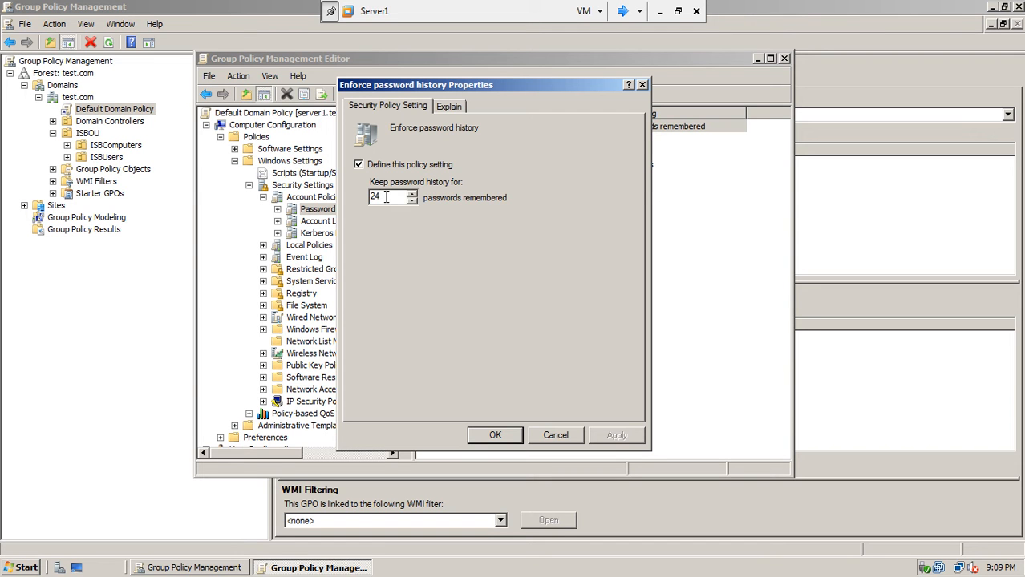
Read the password history explanation, highlighting the allowed range of 0 to 24.
{"action": "left_click", "coordinate": [462, 109]}
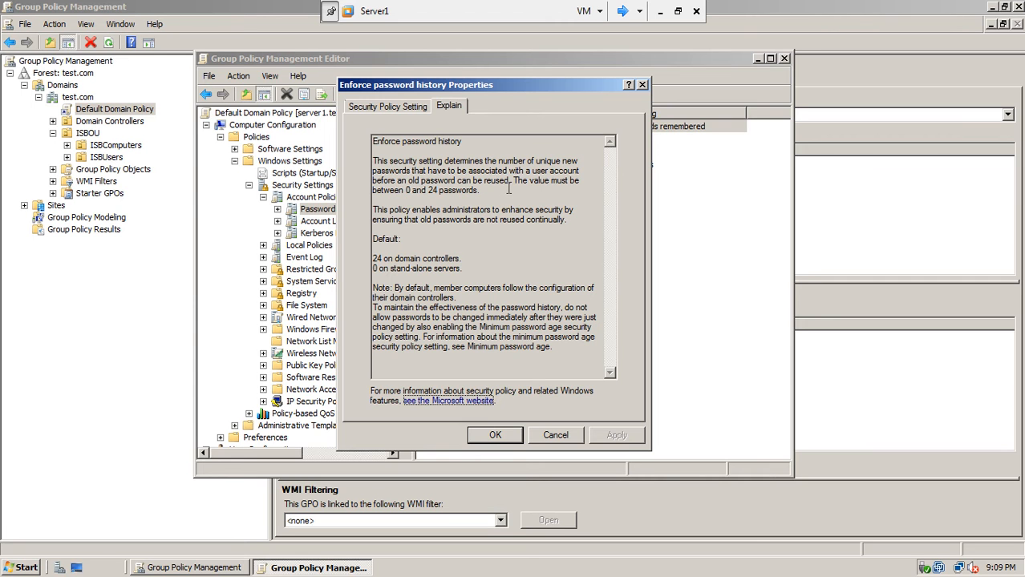
{"action": "left_click_drag", "start_coordinate": [510, 182], "coordinate": [443, 179]}
{"action": "left_click_drag", "start_coordinate": [372, 190], "coordinate": [472, 194]}
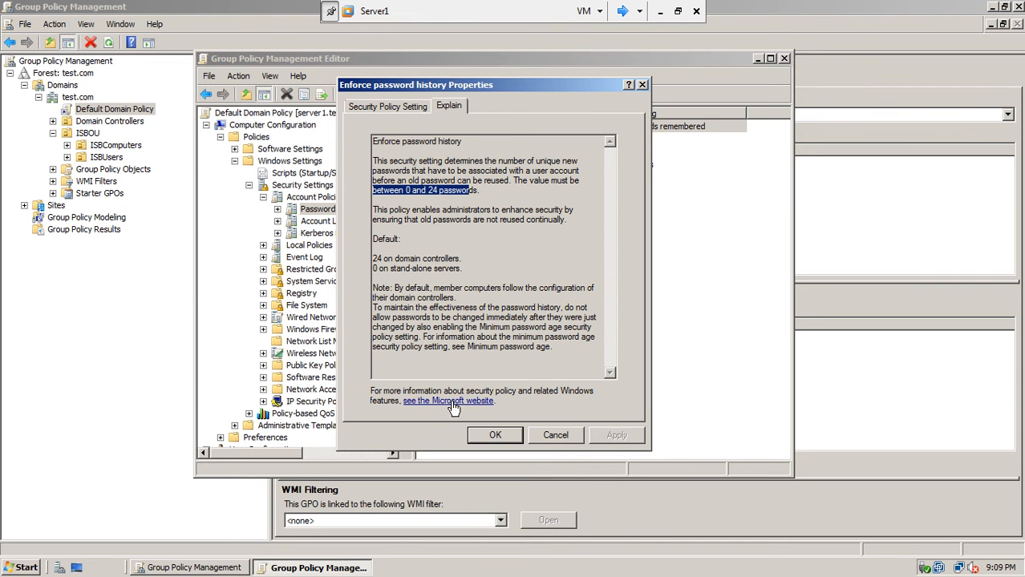
Nudge the remembered-passwords count back to 24 and cancel without changes.
{"action": "left_click", "coordinate": [380, 105]}
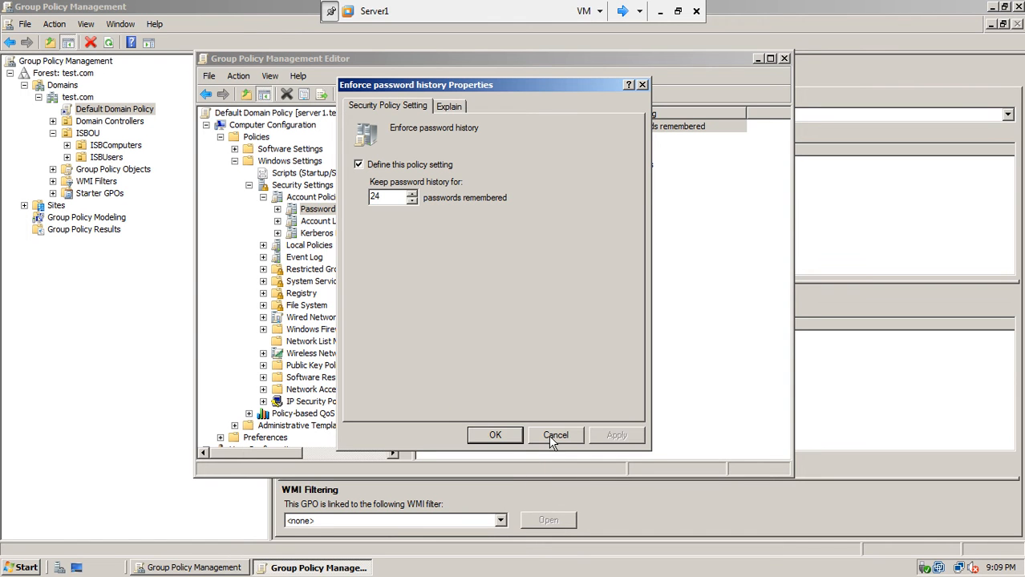
{"action": "left_click", "coordinate": [412, 197]}
{"action": "left_click", "coordinate": [412, 197]}
{"action": "left_click", "coordinate": [412, 201]}
{"action": "left_click", "coordinate": [412, 201]}
{"action": "left_click", "coordinate": [546, 436]}
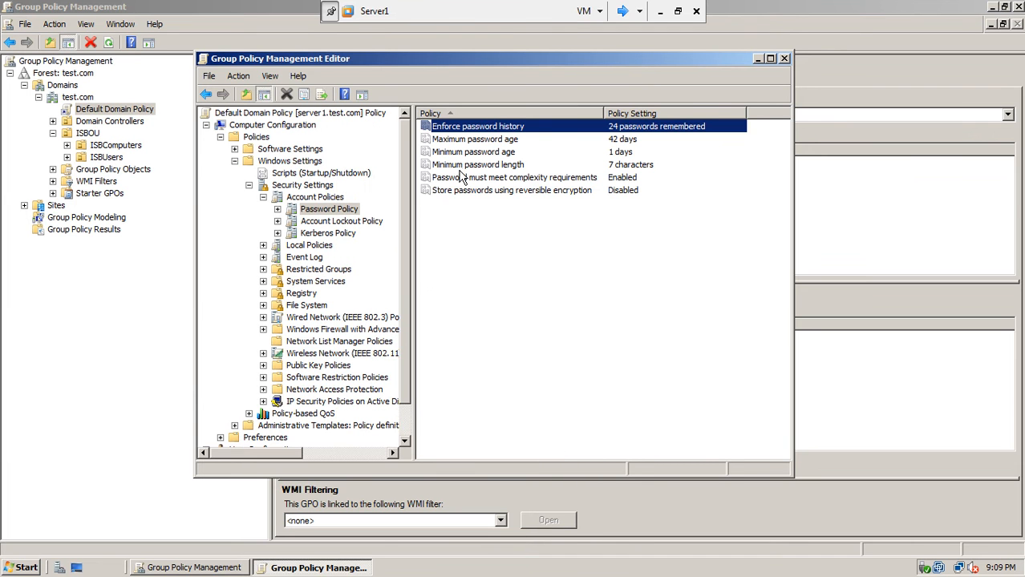
Check Maximum password age at 42 days, then open Minimum password age at 1 day.
{"action": "double_click", "coordinate": [493, 141]}
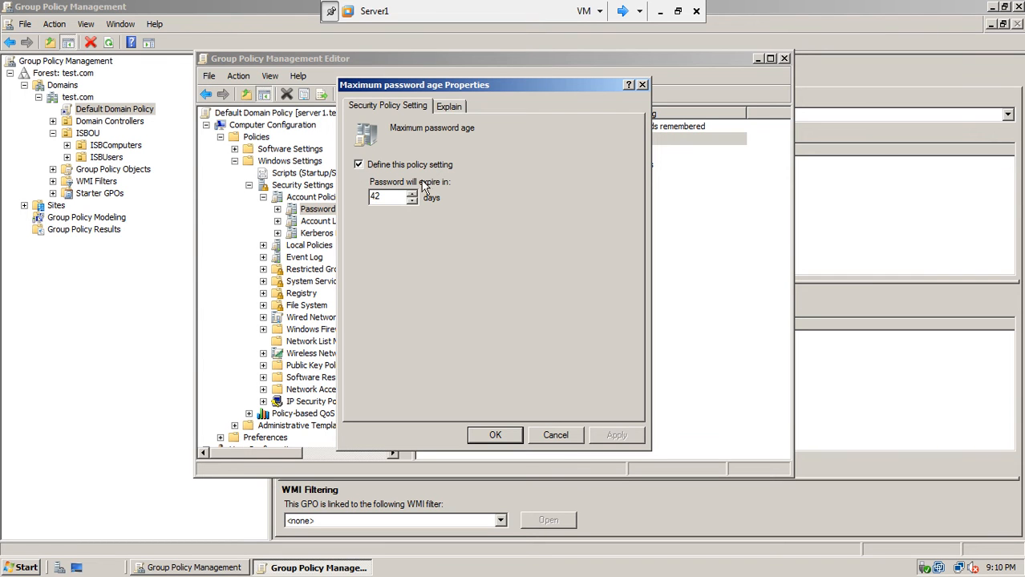
{"action": "left_click", "coordinate": [554, 435]}
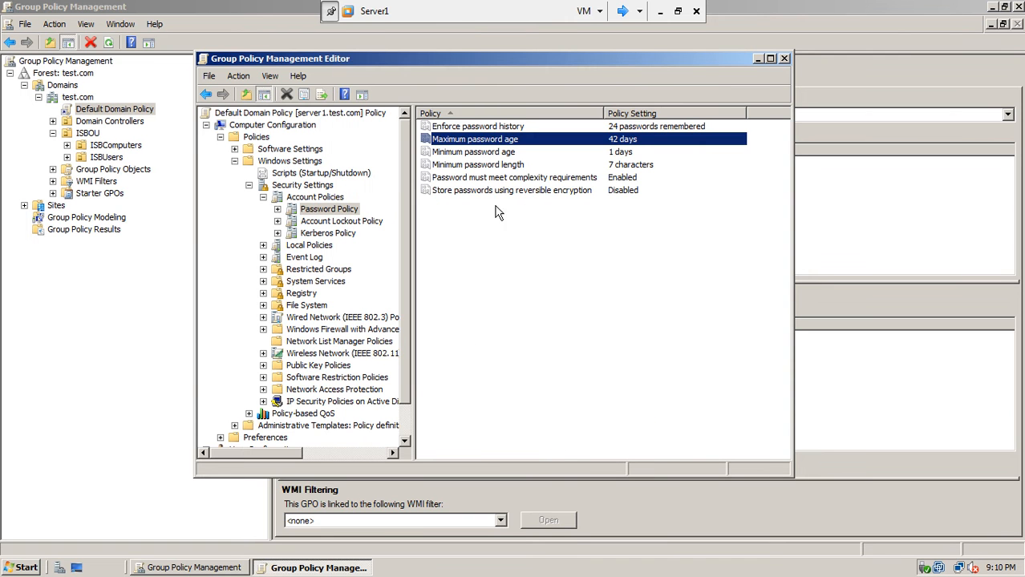
{"action": "double_click", "coordinate": [504, 155]}
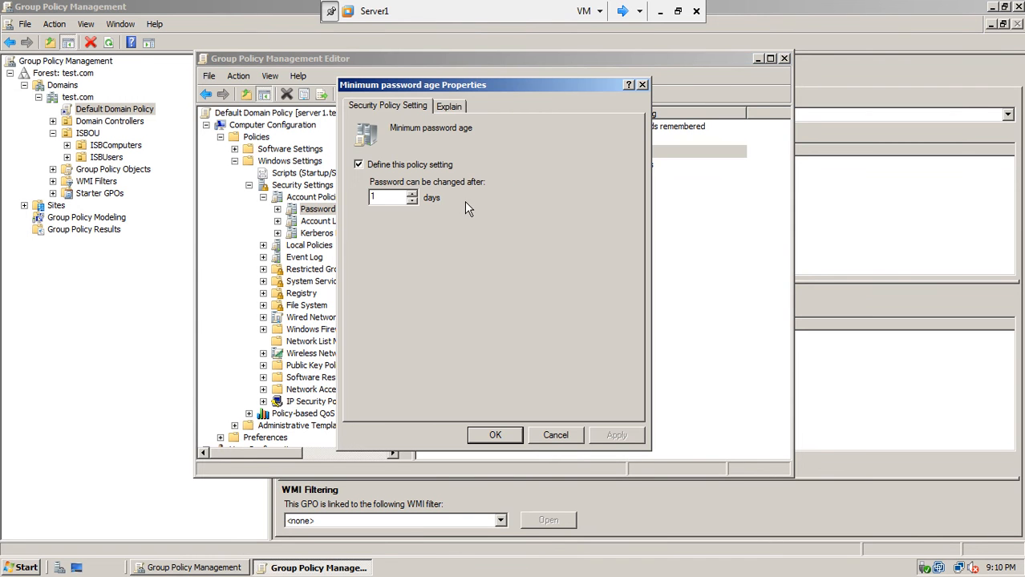
{"action": "left_click", "coordinate": [642, 86]}
{"action": "double_click", "coordinate": [487, 153]}
Close minimum password age and check the 7-character Minimum password length unchanged.
{"action": "left_click", "coordinate": [512, 434]}
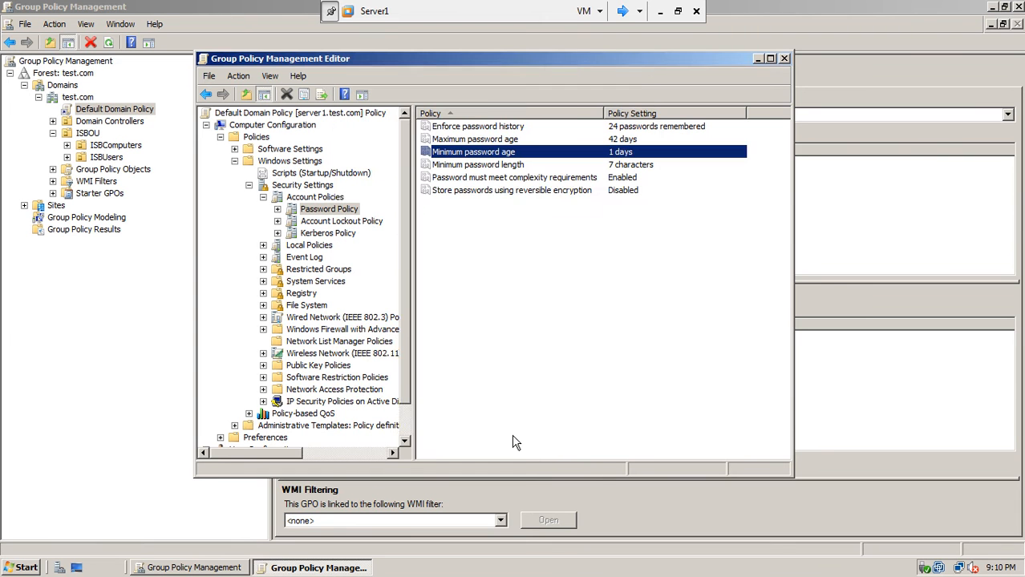
{"action": "double_click", "coordinate": [502, 165]}
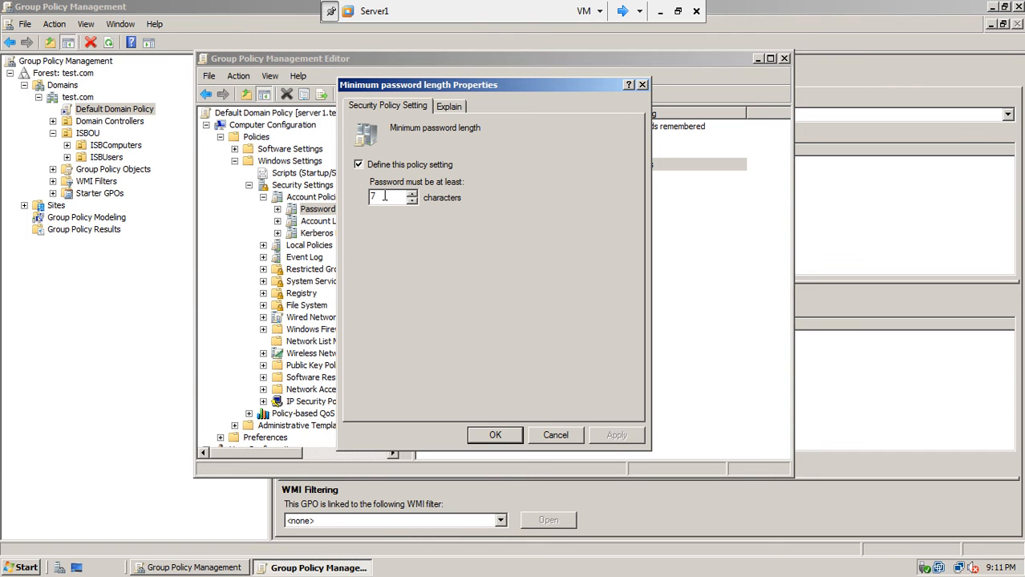
{"action": "left_click", "coordinate": [556, 436]}
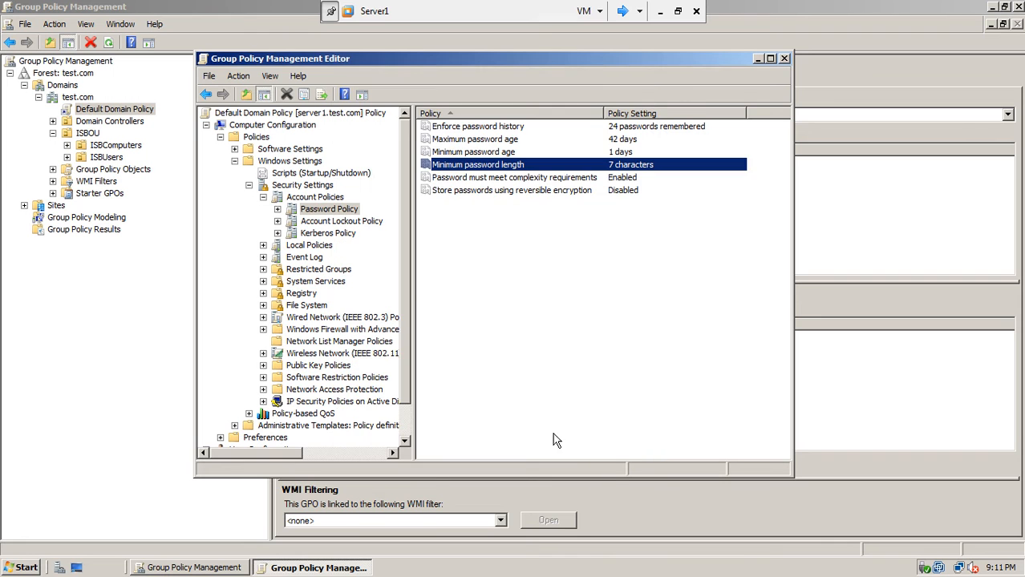
Read the complexity requirements explanation, highlighting the listed rules, and cancel unchanged.
{"action": "double_click", "coordinate": [486, 177]}
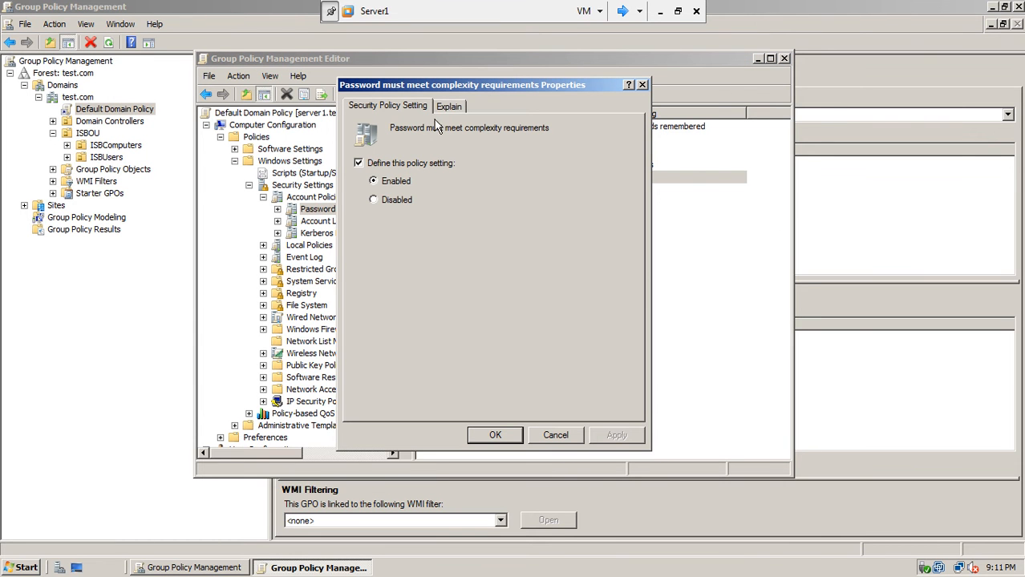
{"action": "left_click", "coordinate": [453, 108]}
{"action": "left_click_drag", "start_coordinate": [372, 220], "coordinate": [502, 308]}
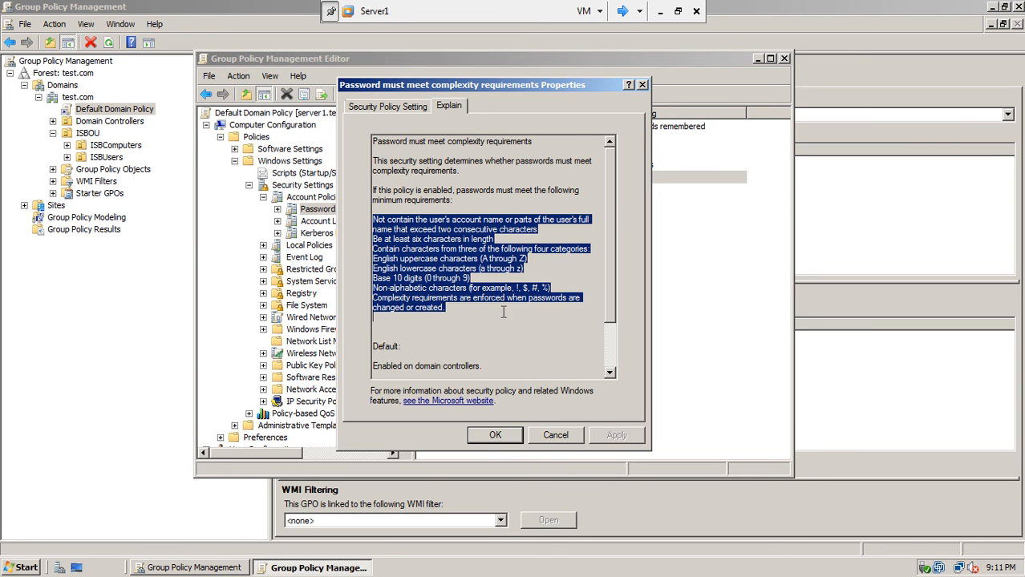
{"action": "left_click", "coordinate": [494, 334]}
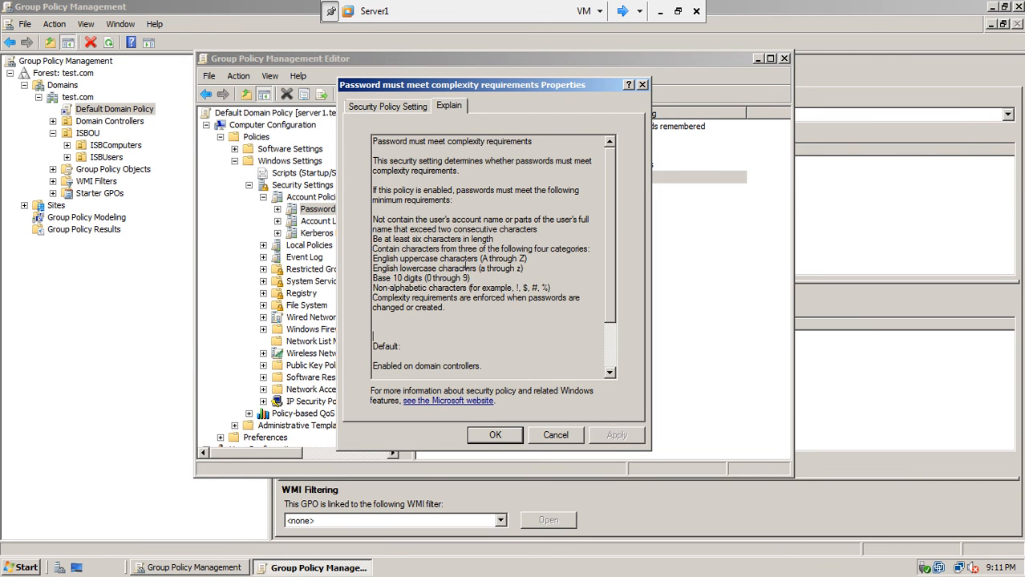
{"action": "left_click", "coordinate": [542, 435]}
Read the reversible encryption explanation, selecting its CHAP paragraph, and close it still Disabled.
{"action": "double_click", "coordinate": [501, 195]}
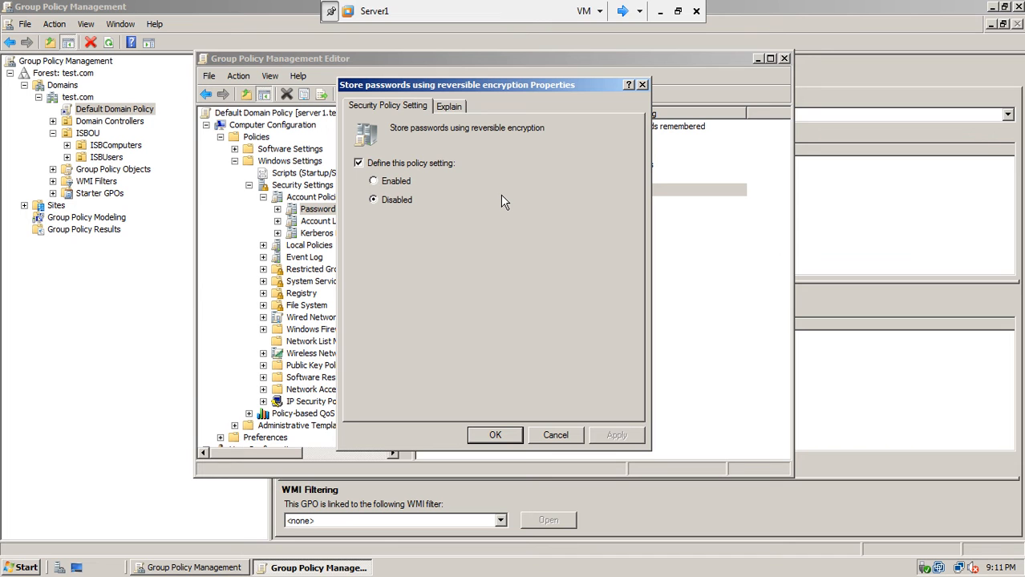
{"action": "left_click_drag", "start_coordinate": [521, 88], "coordinate": [291, 86]}
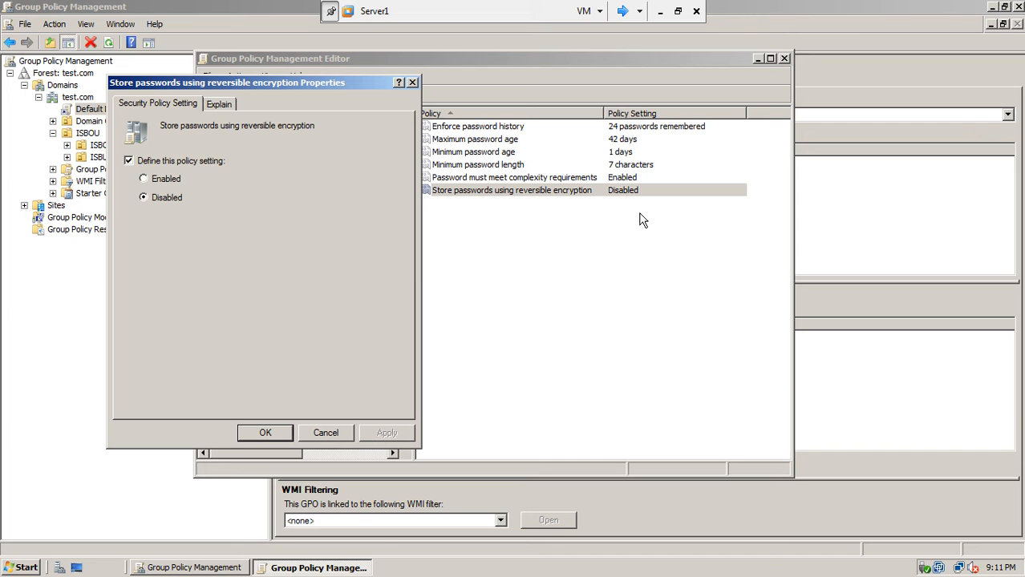
{"action": "left_click", "coordinate": [227, 105]}
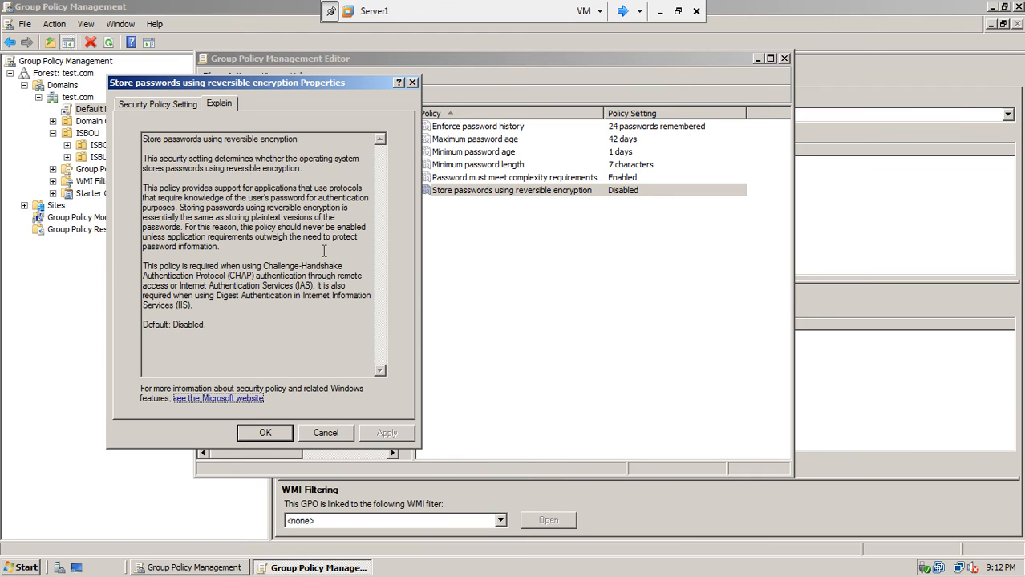
{"action": "left_click_drag", "start_coordinate": [198, 305], "coordinate": [137, 274]}
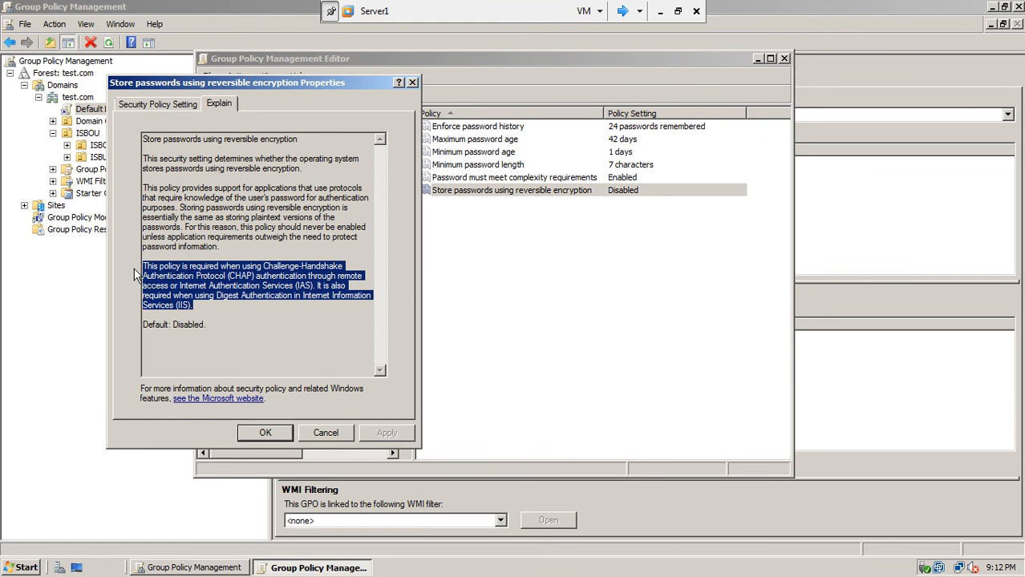
{"action": "left_click", "coordinate": [320, 430]}
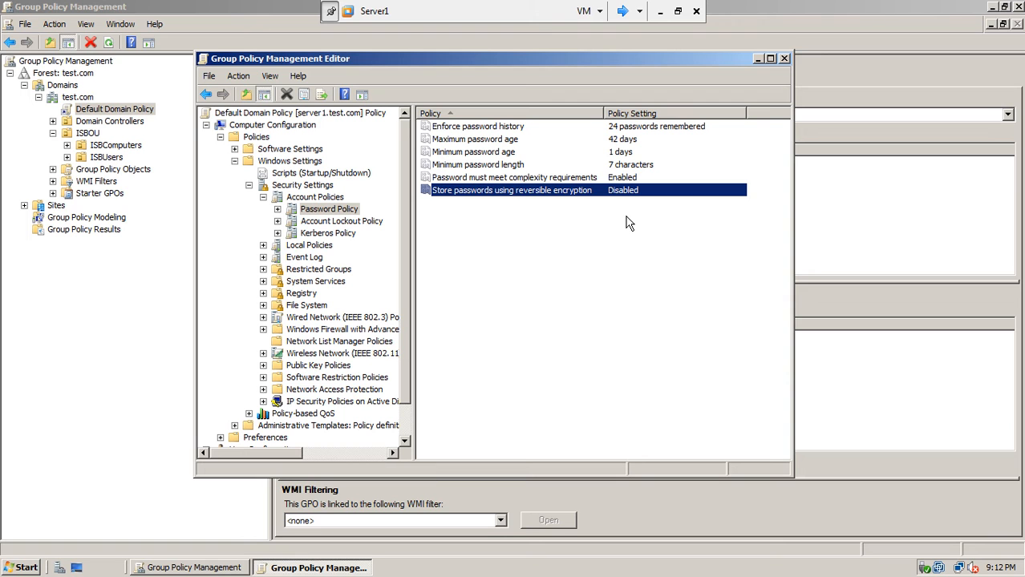
{"action": "left_click", "coordinate": [582, 274]}
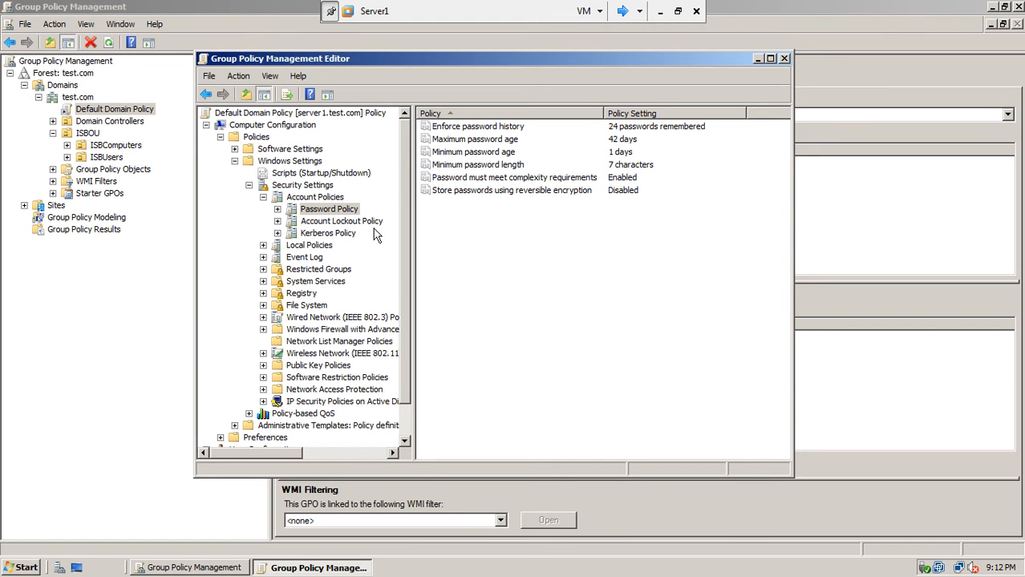
{"action": "left_click", "coordinate": [276, 221]}
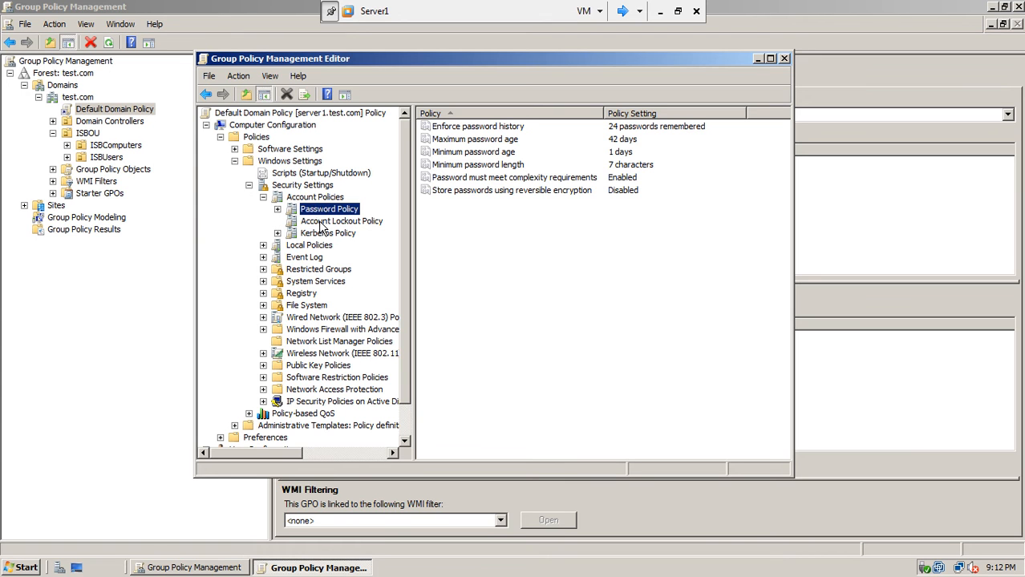
Under Account Lockout Policy, preview the 30-minute lockout duration and cancel without saving.
{"action": "left_click", "coordinate": [320, 222]}
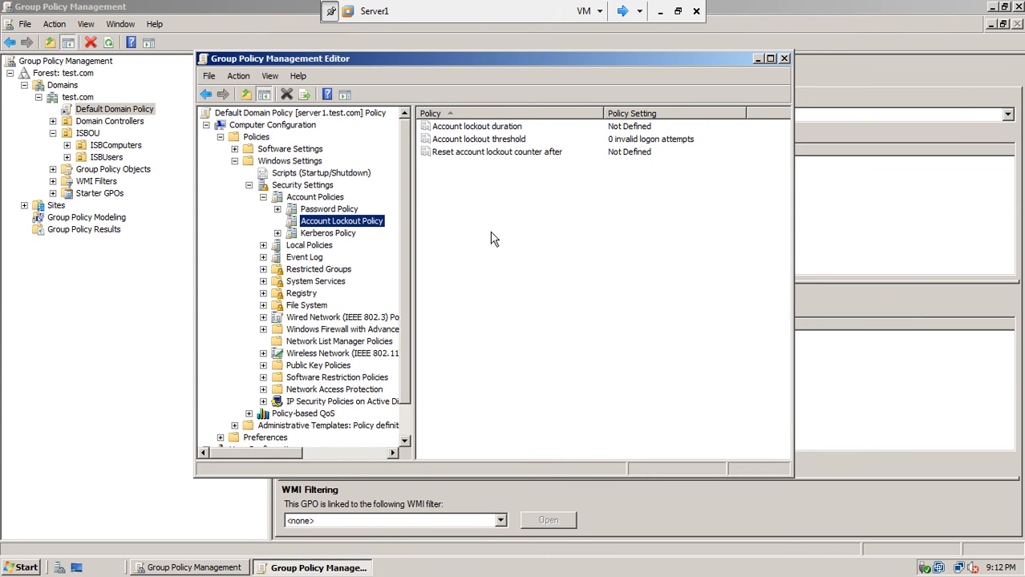
{"action": "double_click", "coordinate": [494, 126]}
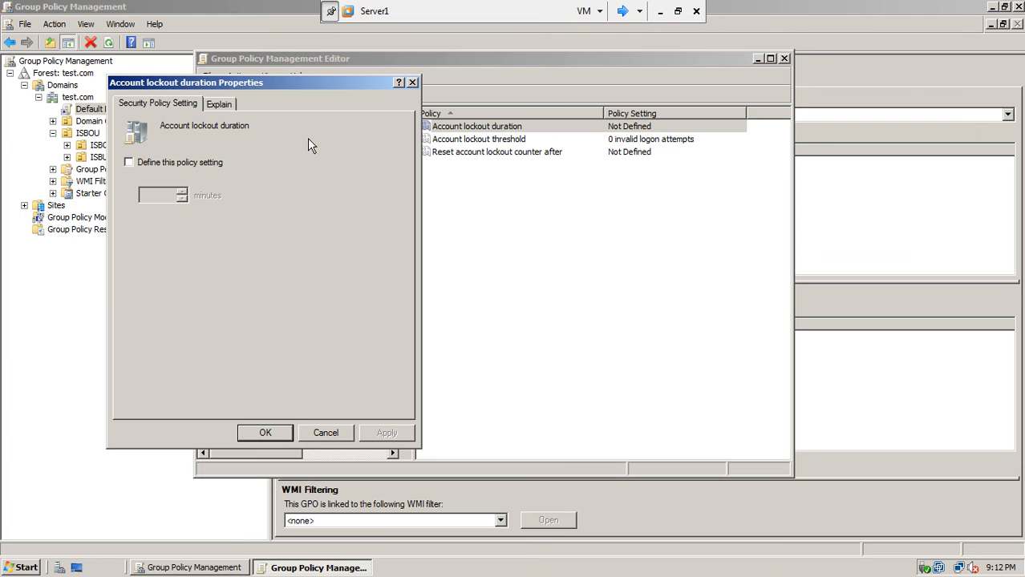
{"action": "left_click", "coordinate": [192, 164]}
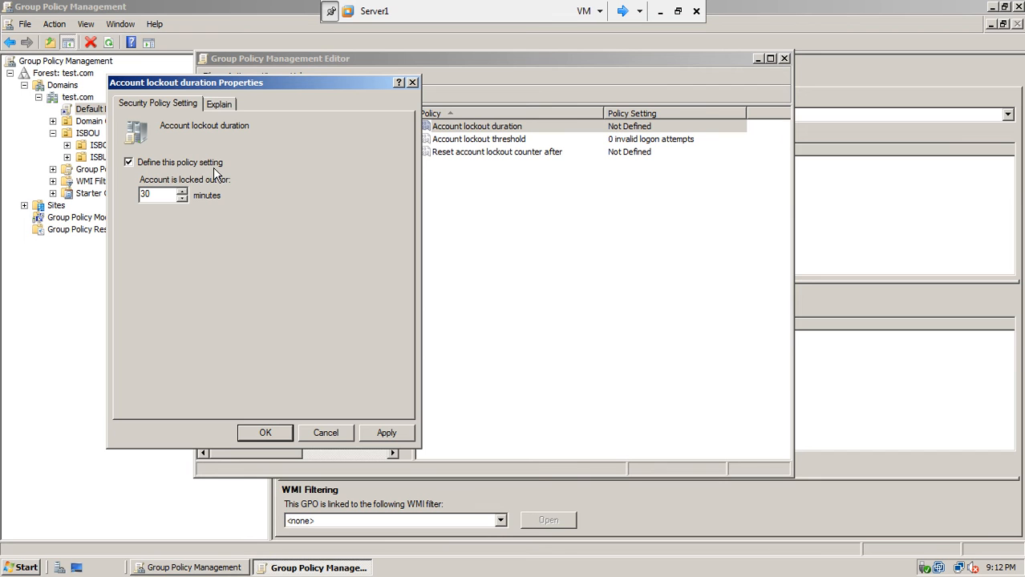
{"action": "left_click", "coordinate": [326, 434]}
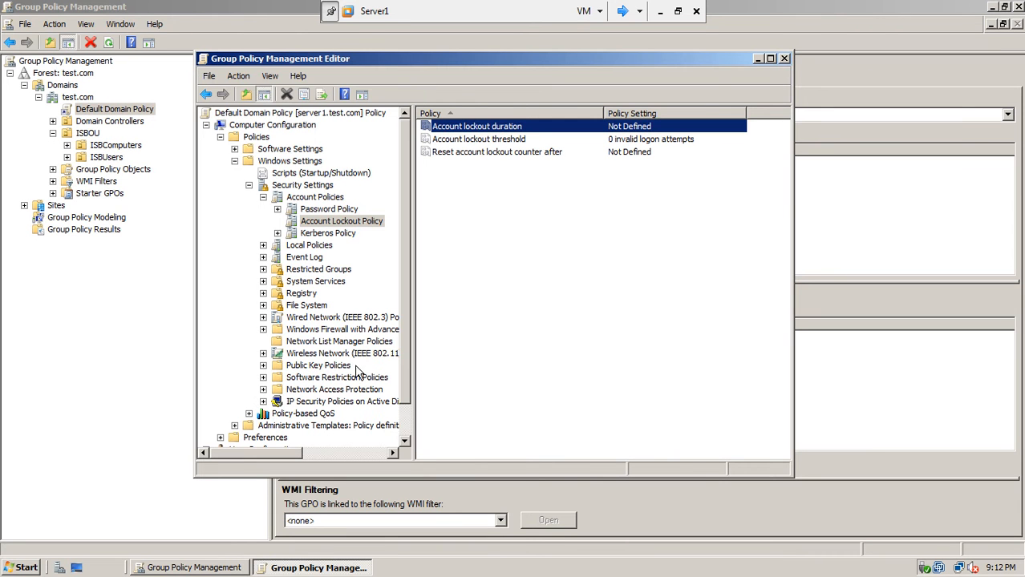
Check the lockout threshold and duration unchanged, then close the policy editor.
{"action": "double_click", "coordinate": [479, 141]}
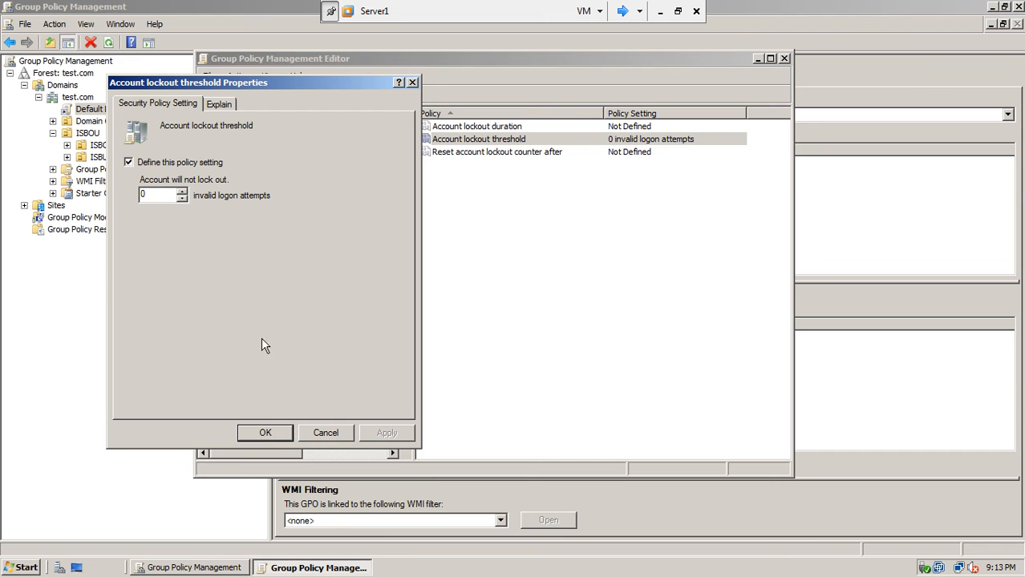
{"action": "left_click", "coordinate": [324, 433]}
{"action": "double_click", "coordinate": [503, 128]}
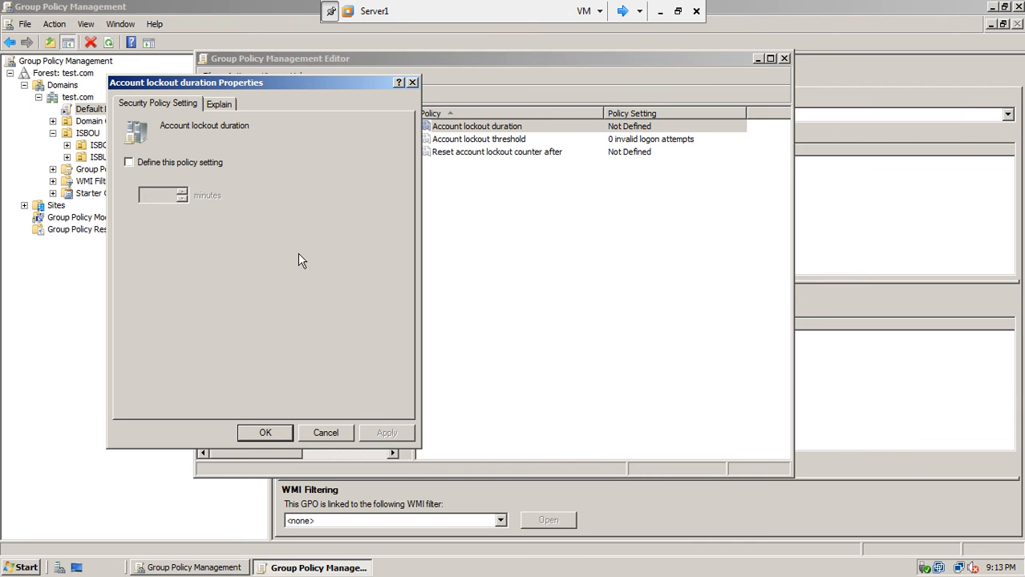
{"action": "left_click", "coordinate": [334, 434]}
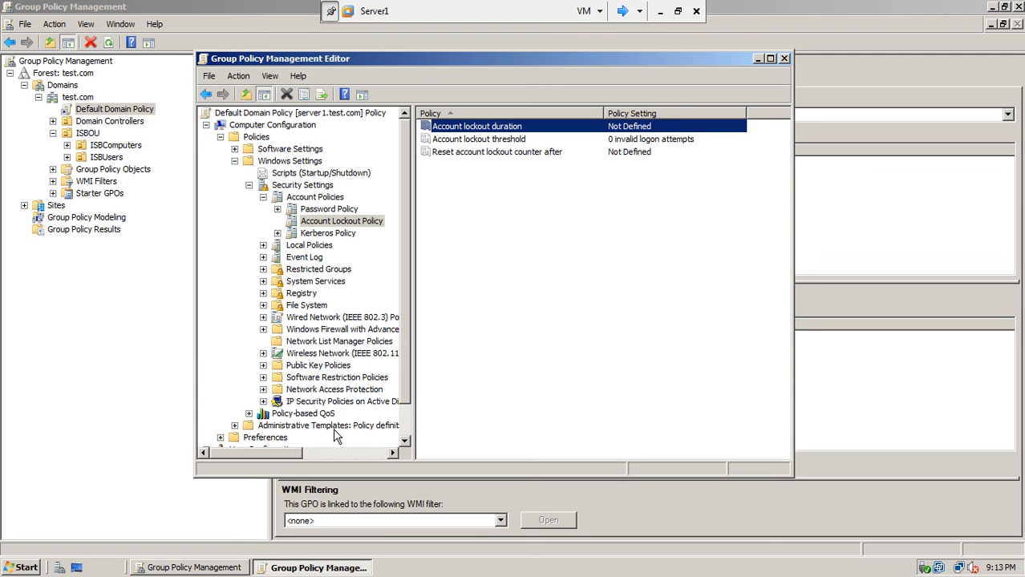
{"action": "left_click", "coordinate": [784, 59]}
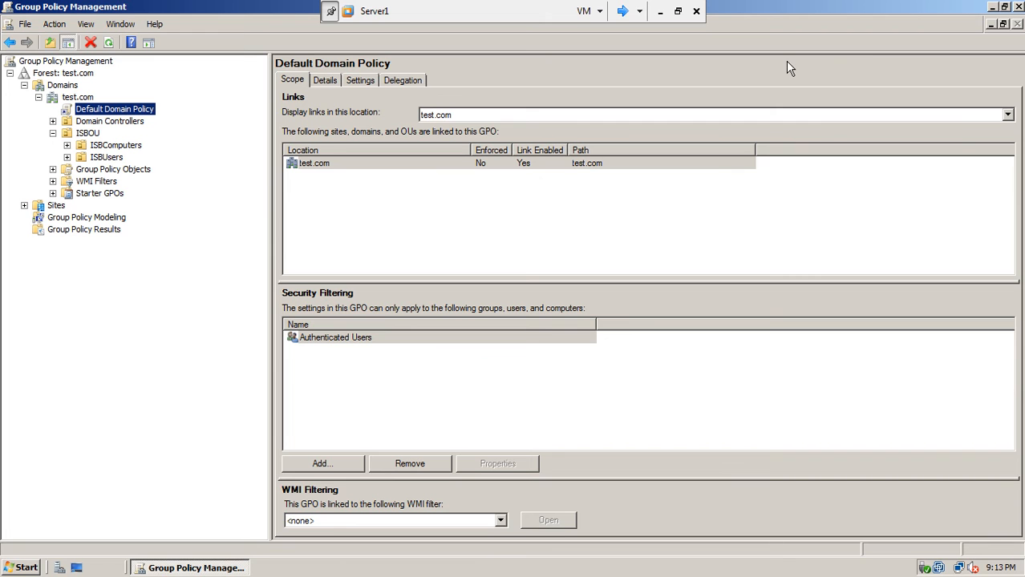
Close Group Policy Management and switch over to the Server2 virtual machine.
{"action": "left_click", "coordinate": [1018, 6]}
{"action": "left_click", "coordinate": [622, 11]}
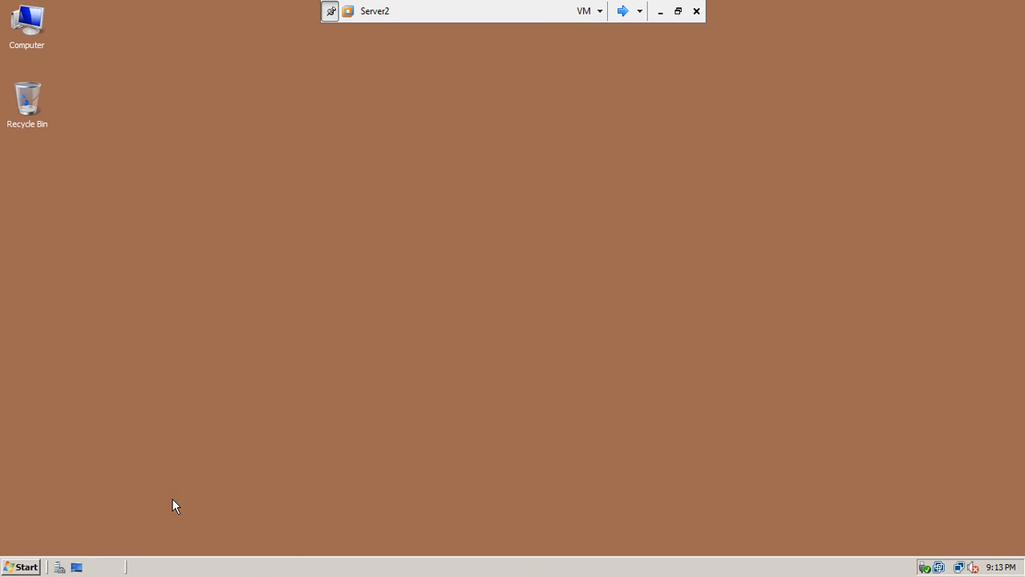
{"action": "left_click", "coordinate": [35, 569]}
{"action": "left_click", "coordinate": [416, 191]}
{"action": "right_click", "coordinate": [416, 191]}
{"action": "left_click", "coordinate": [352, 252]}
Via Ctrl+Alt+Del, submit an administrator password change to a three-character password.
{"action": "key", "text": "ctrl+alt+Delete"}
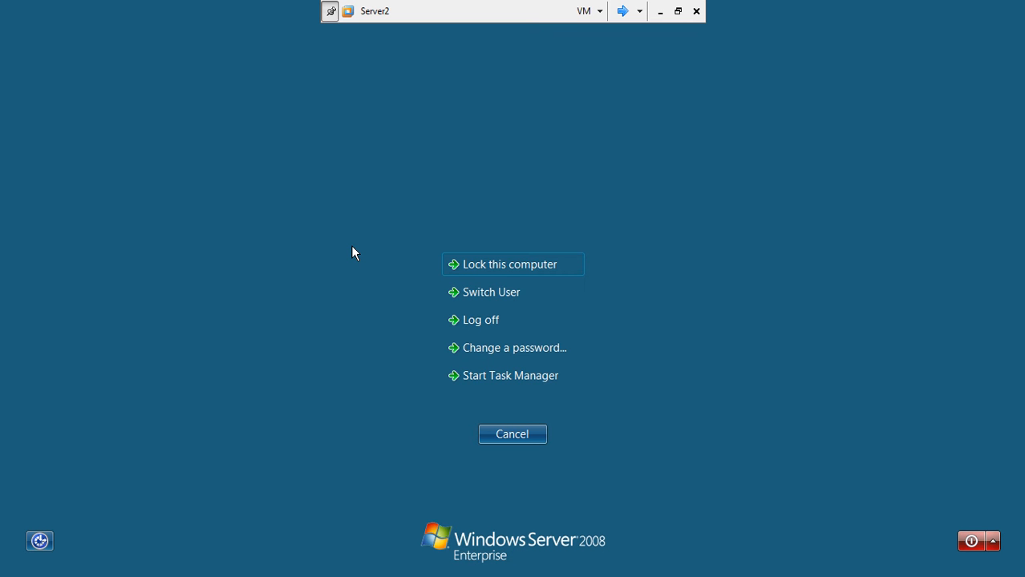
{"action": "left_click", "coordinate": [521, 345]}
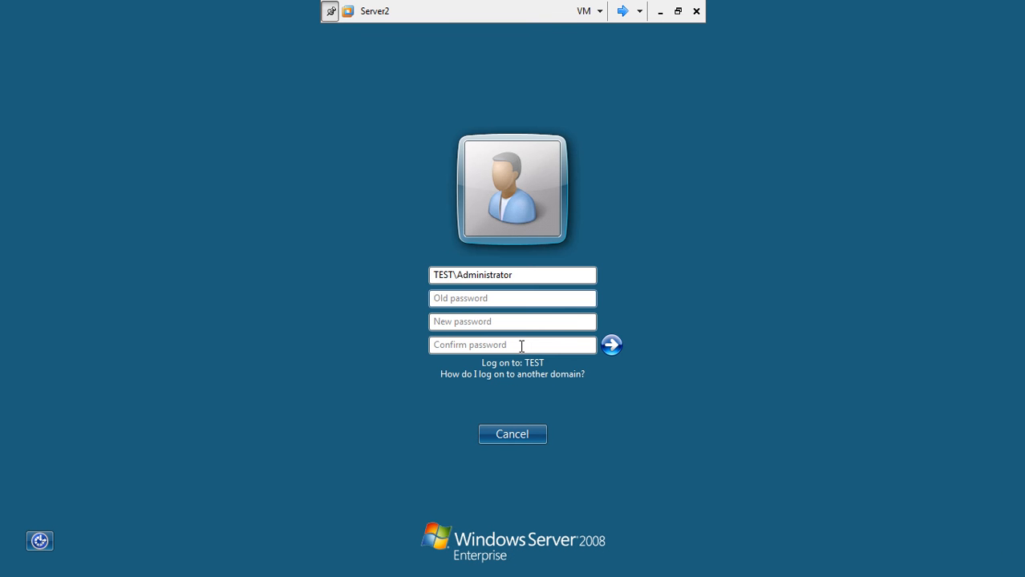
{"action": "type", "text": "*******"}
{"action": "left_click", "coordinate": [523, 321]}
{"action": "type", "text": "***"}
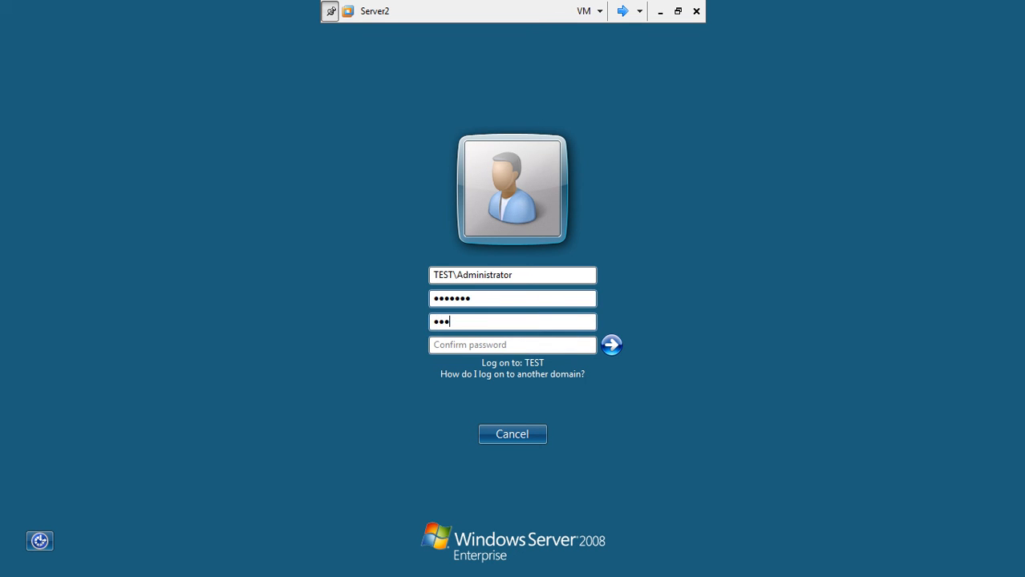
{"action": "left_click", "coordinate": [502, 344]}
{"action": "type", "text": "***"}
{"action": "left_click", "coordinate": [611, 346]}
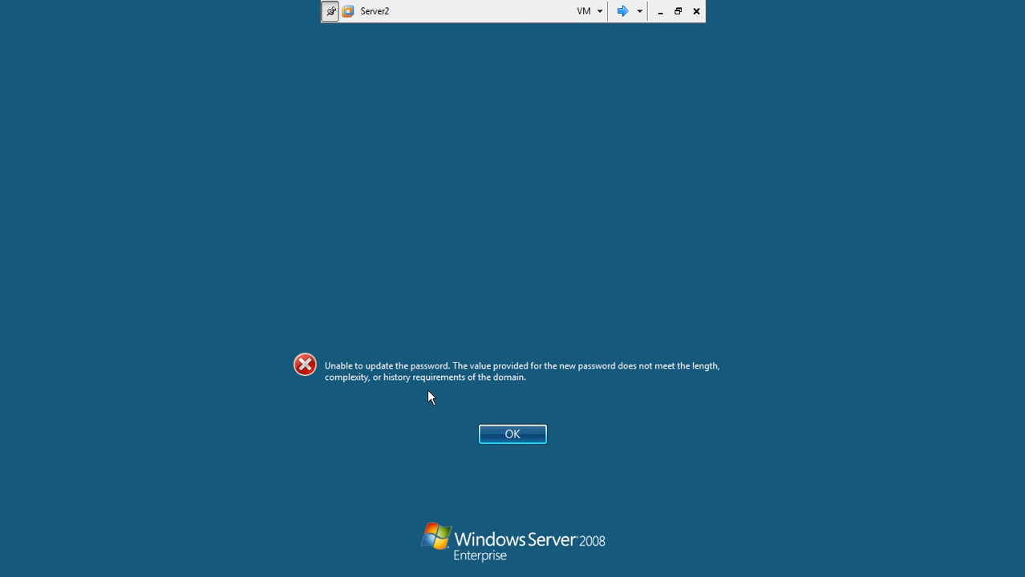
Dismiss the rejection message, cancel back to the desktop, and switch to Server1.
{"action": "left_click", "coordinate": [504, 433]}
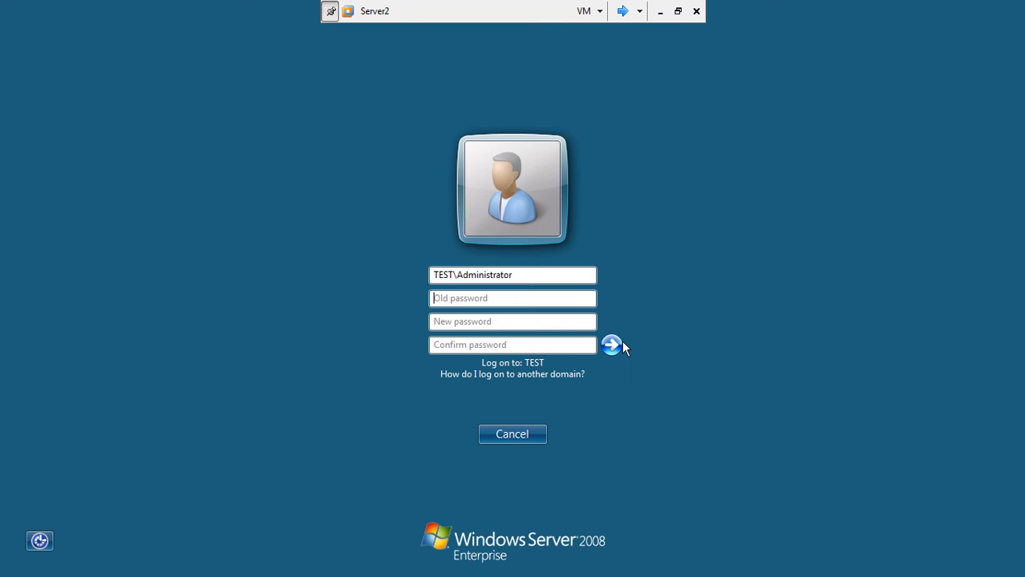
{"action": "left_click", "coordinate": [525, 436]}
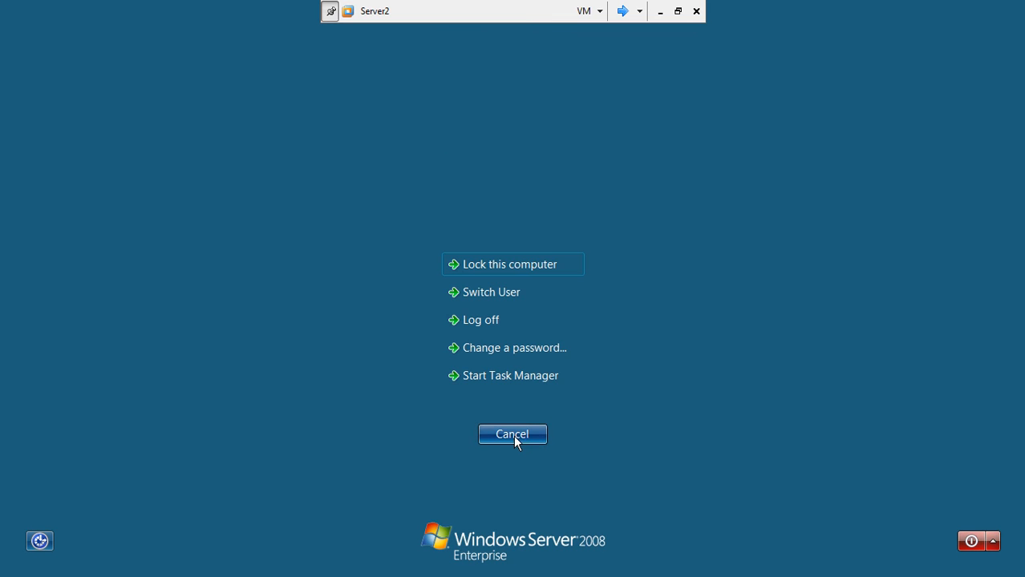
{"action": "left_click", "coordinate": [510, 434]}
{"action": "left_click", "coordinate": [615, 14]}
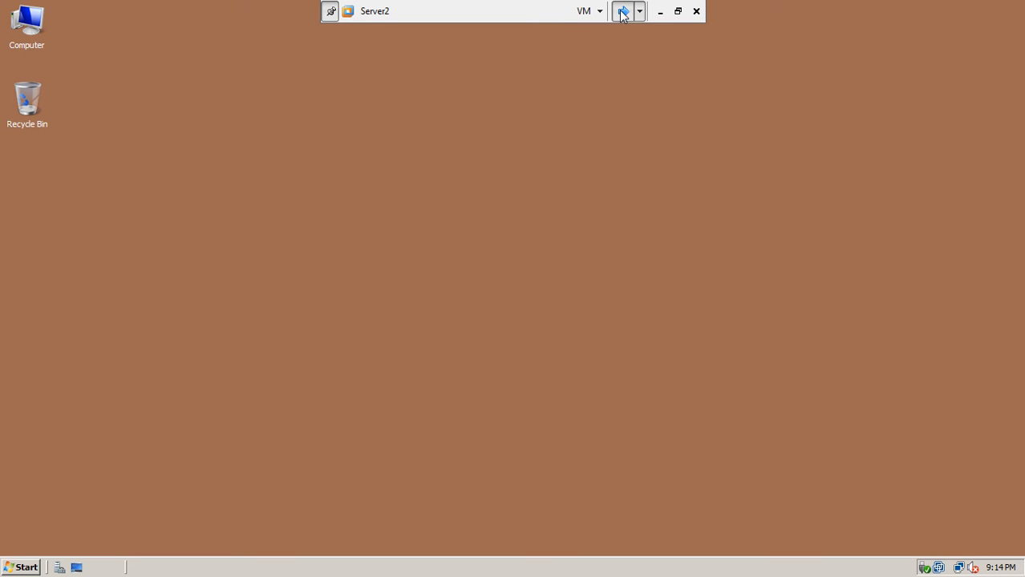
Minimize the VM and bring up the 'GPOs Password Managment' PowerPoint deck at slide 7.
{"action": "left_click", "coordinate": [22, 569]}
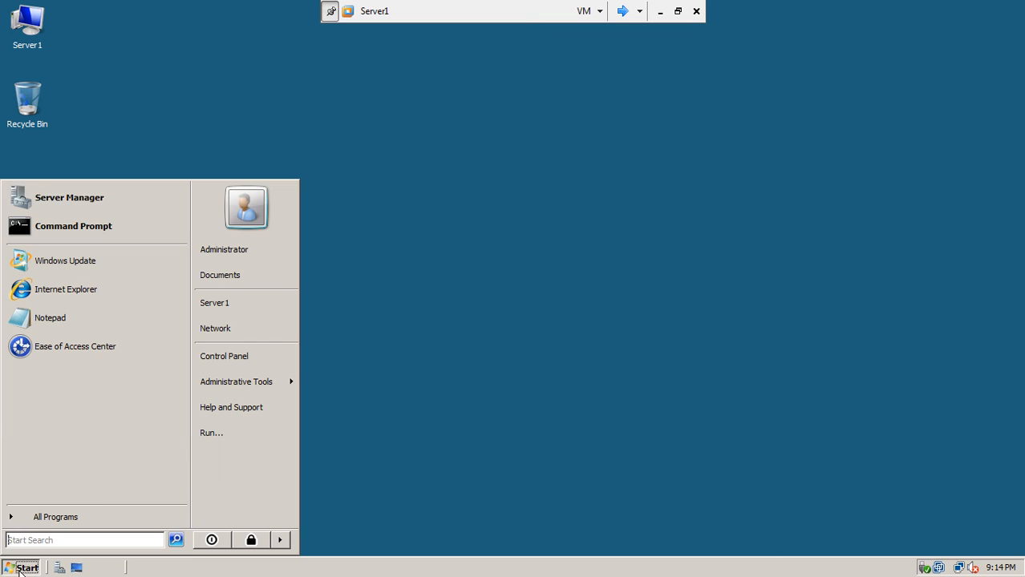
{"action": "mouse_move", "coordinate": [234, 383]}
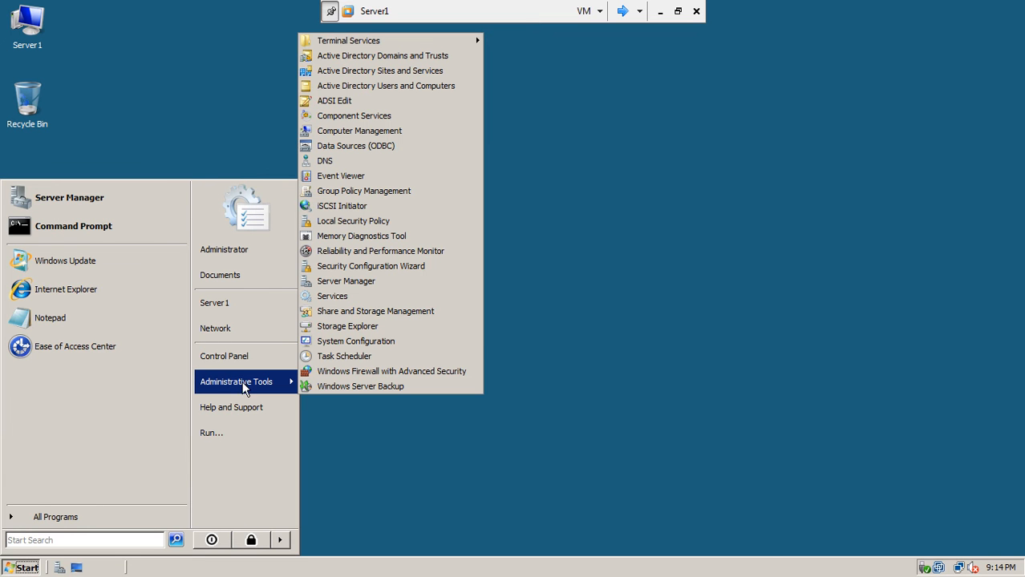
{"action": "left_click", "coordinate": [658, 11]}
{"action": "left_click", "coordinate": [405, 565]}
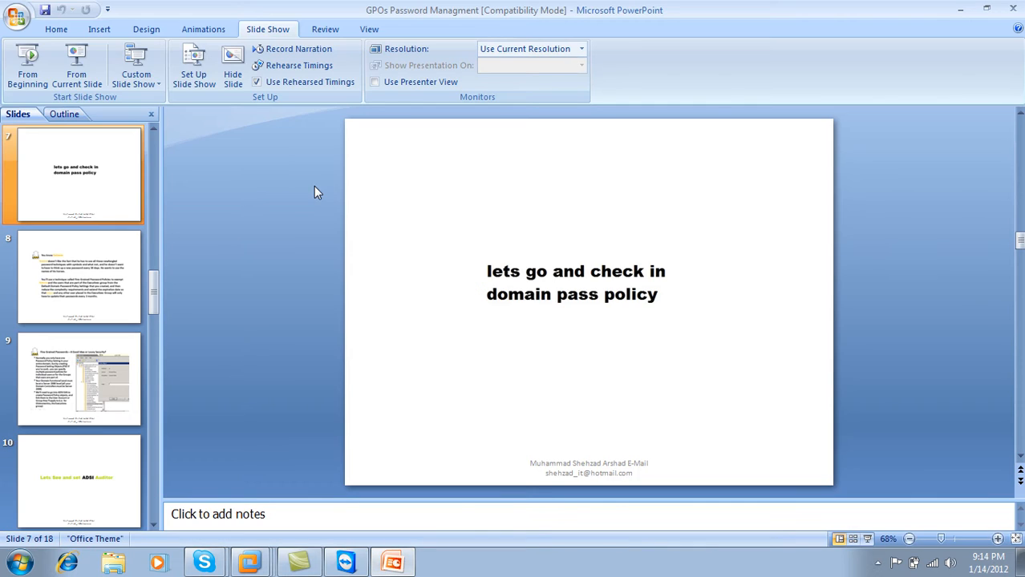
Start the slide show from slide 7, advance to slide 8 on Fine Grained Password Policies, and bring up Pointer Options.
{"action": "left_click", "coordinate": [78, 64]}
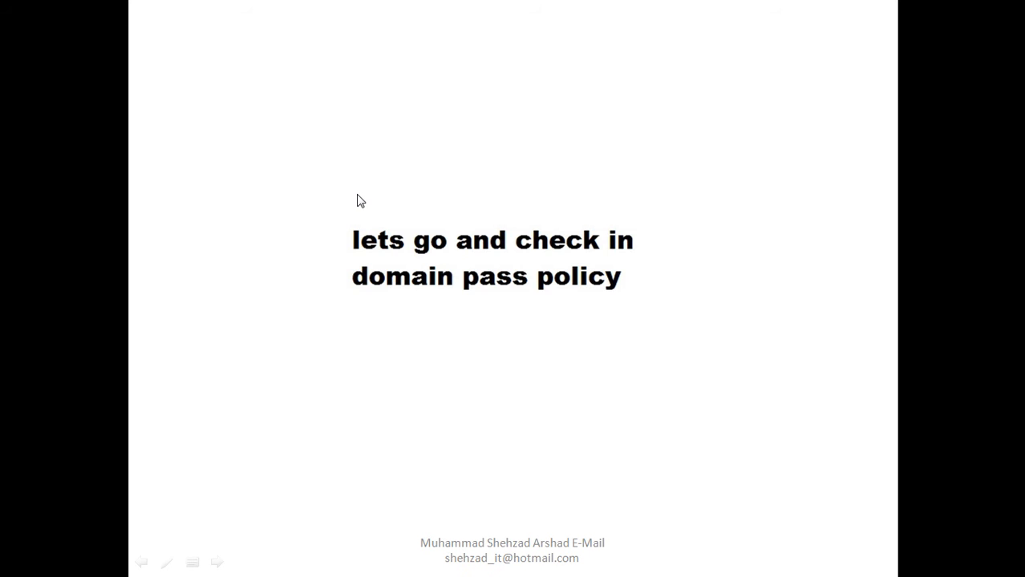
{"action": "left_click", "coordinate": [360, 201]}
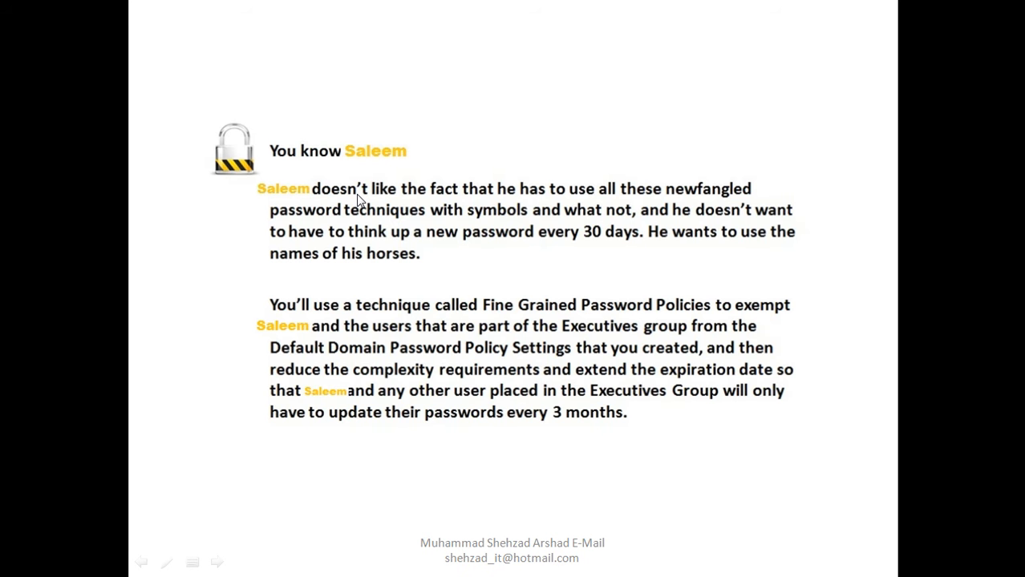
{"action": "right_click", "coordinate": [498, 91]}
{"action": "mouse_move", "coordinate": [546, 199]}
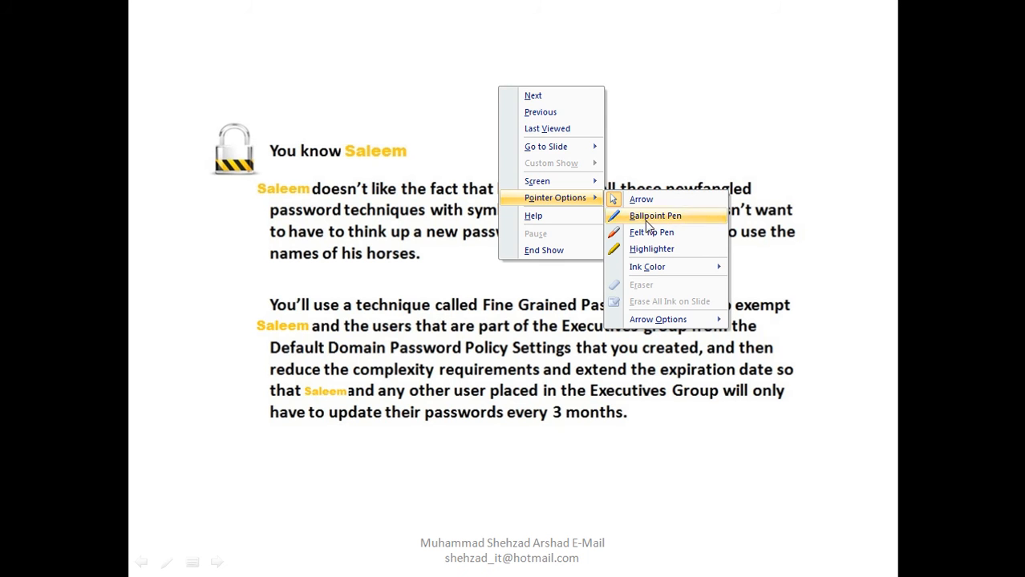
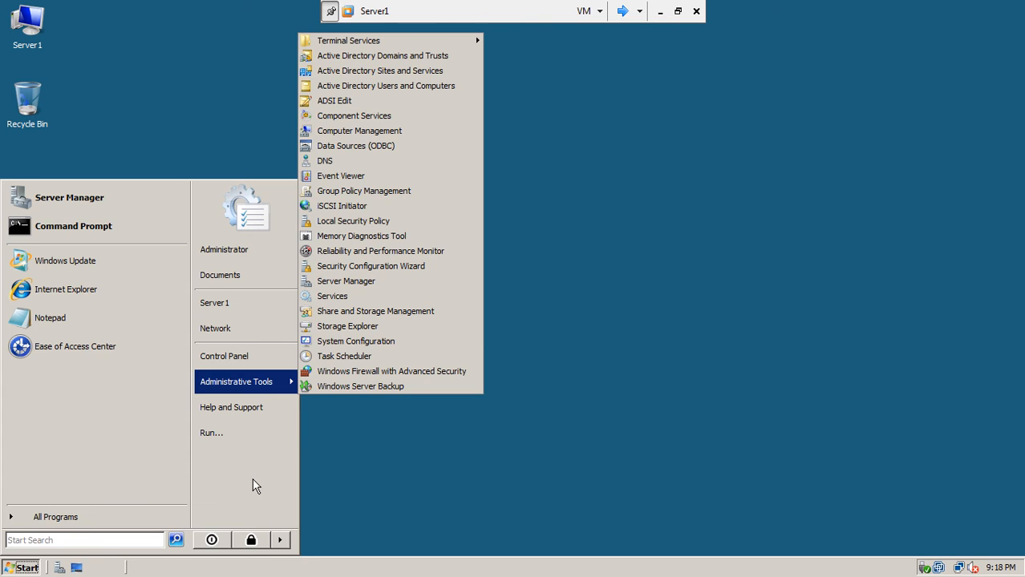
Launch Active Directory Users and Computers from Administrative Tools on Server1.
{"action": "left_click", "coordinate": [620, 211]}
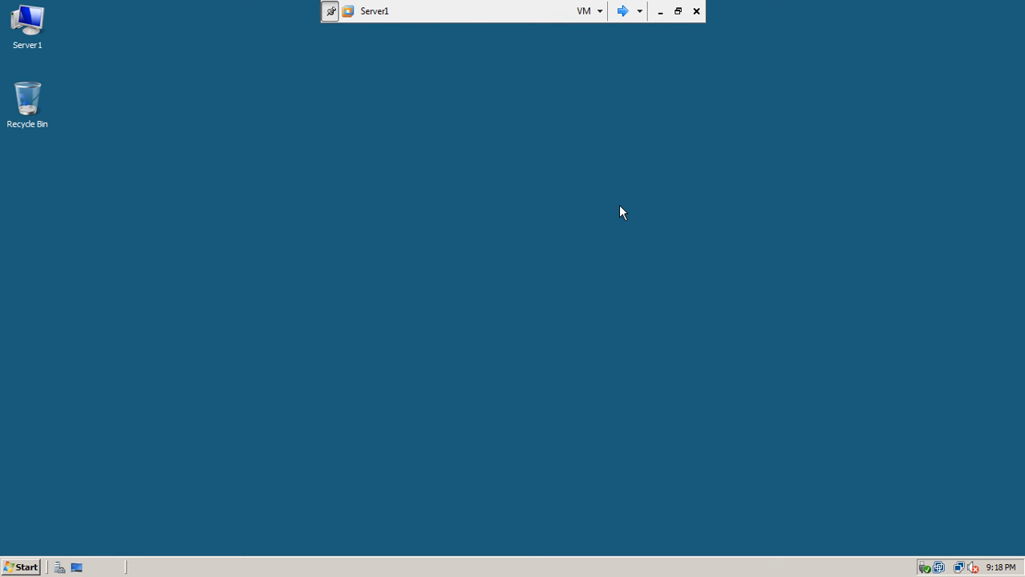
{"action": "left_click", "coordinate": [6, 569]}
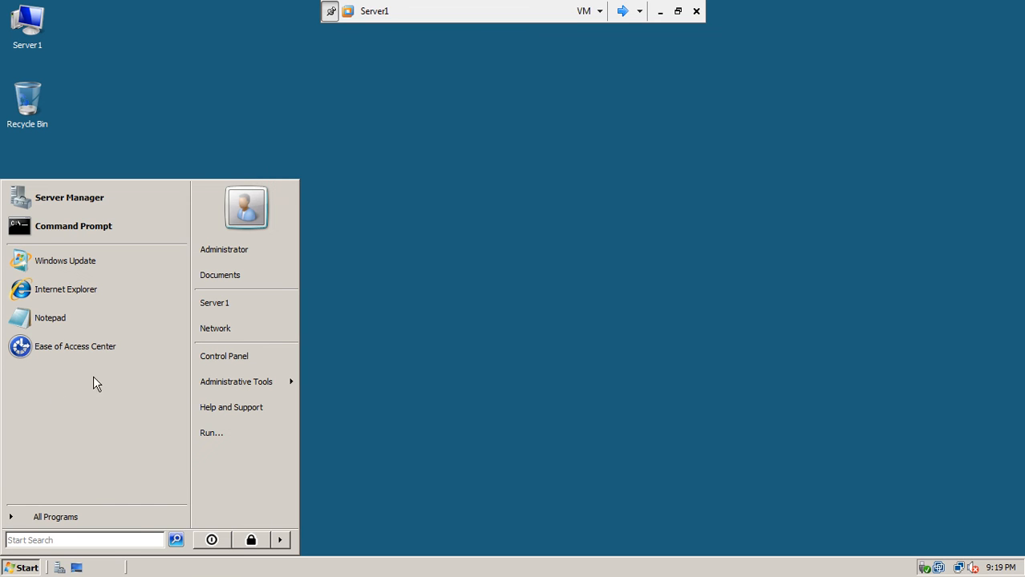
{"action": "mouse_move", "coordinate": [221, 384]}
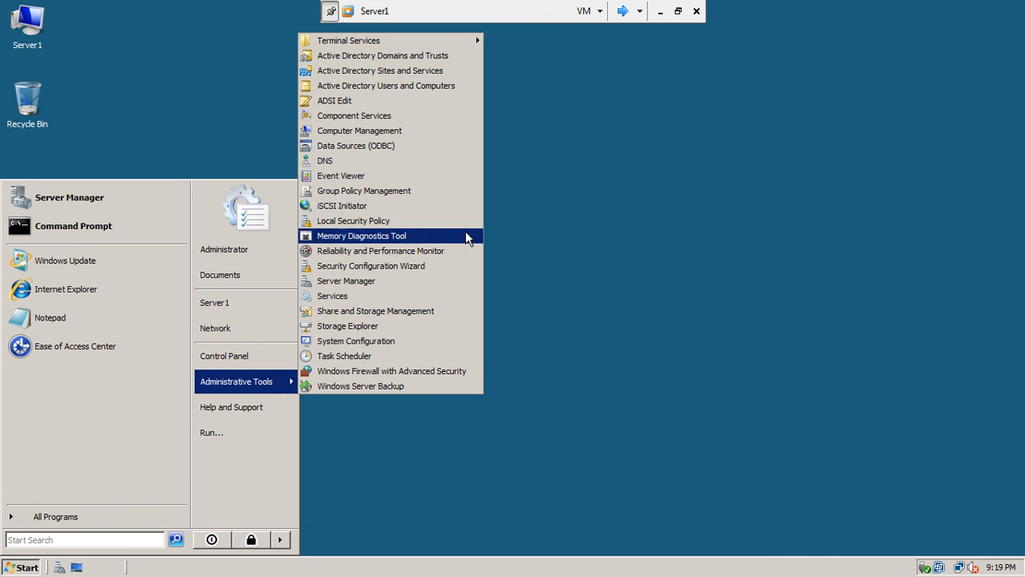
{"action": "left_click", "coordinate": [449, 86]}
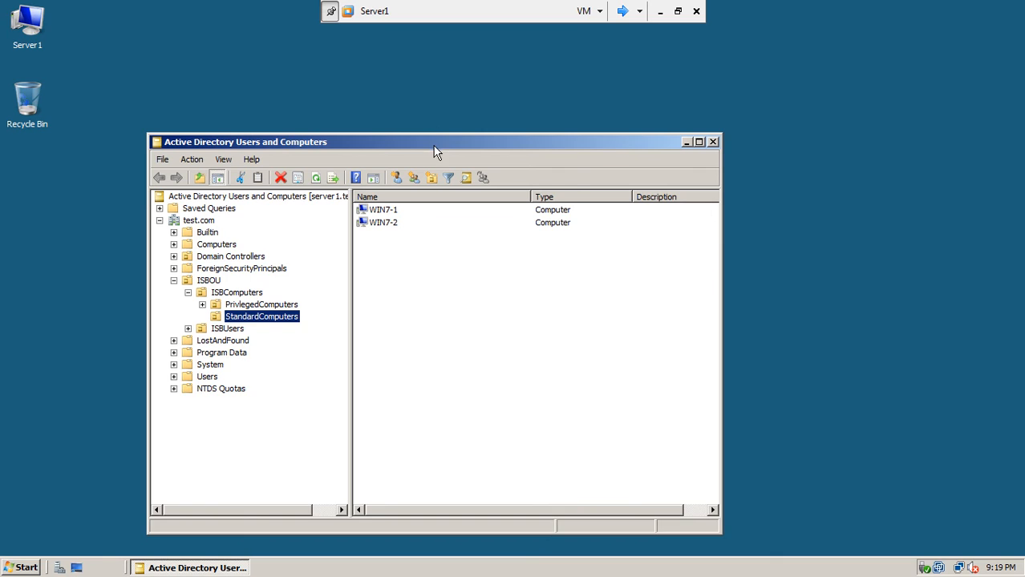
Maximize the console, raise test.com's domain functional level to Windows Server 2008, and refresh.
{"action": "double_click", "coordinate": [434, 145]}
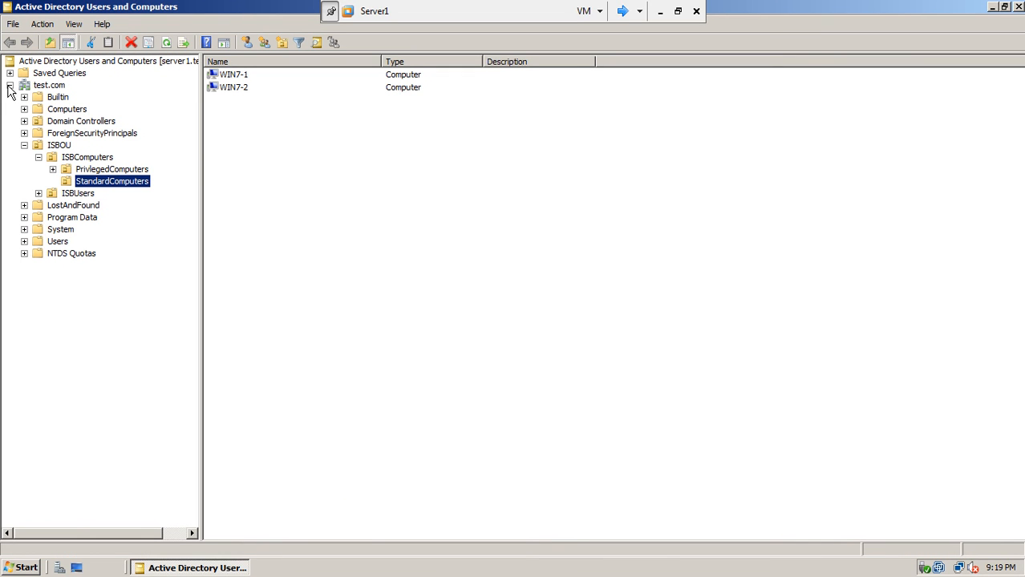
{"action": "left_click", "coordinate": [52, 86]}
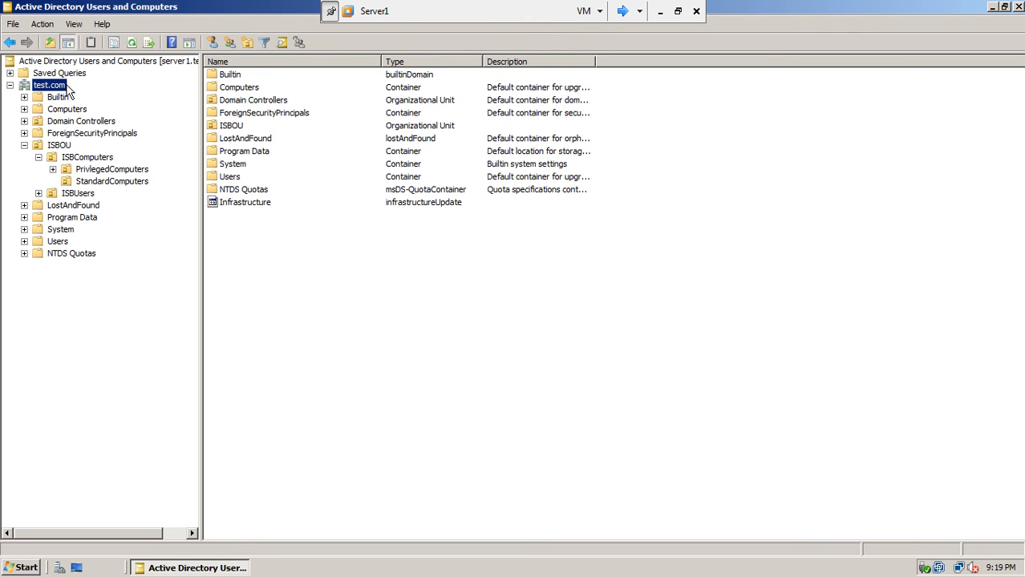
{"action": "right_click", "coordinate": [61, 90]}
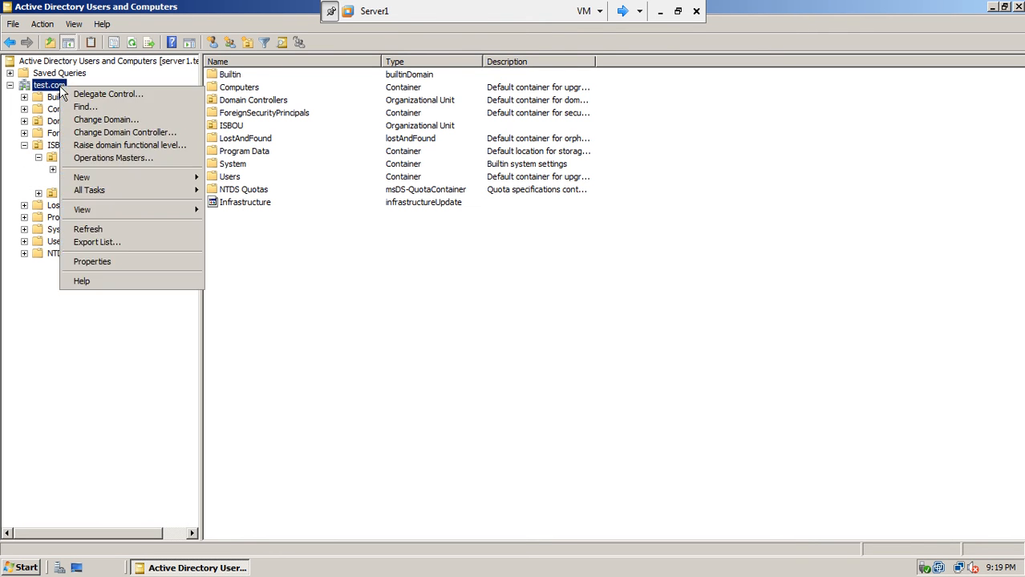
{"action": "left_click", "coordinate": [140, 147]}
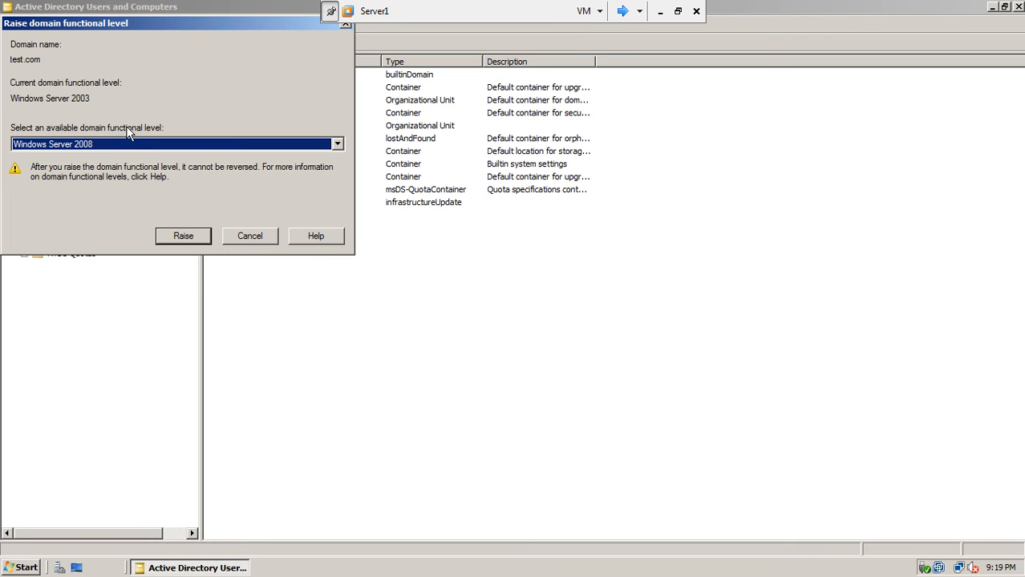
{"action": "left_click_drag", "start_coordinate": [153, 23], "coordinate": [404, 151]}
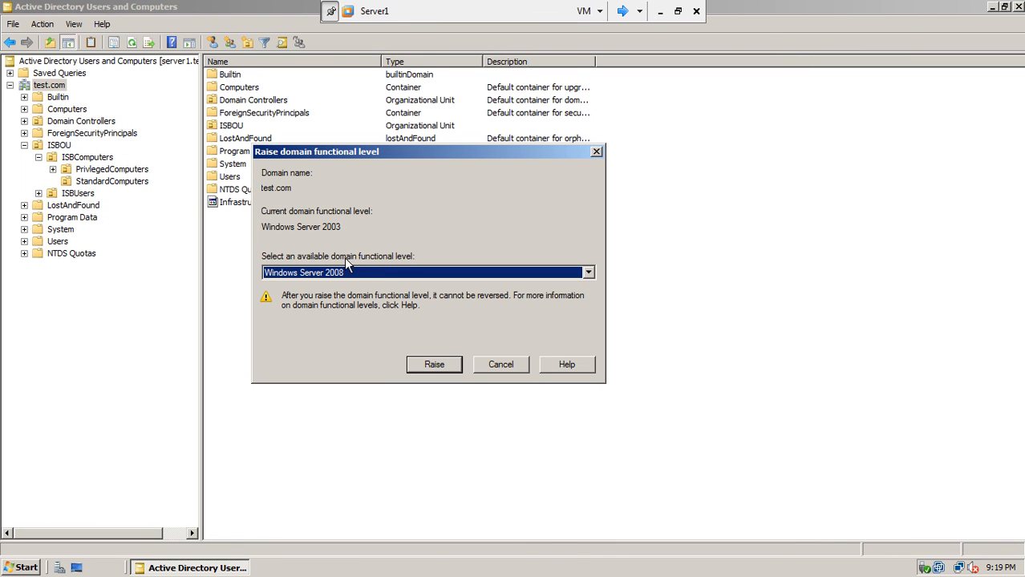
{"action": "left_click", "coordinate": [365, 274]}
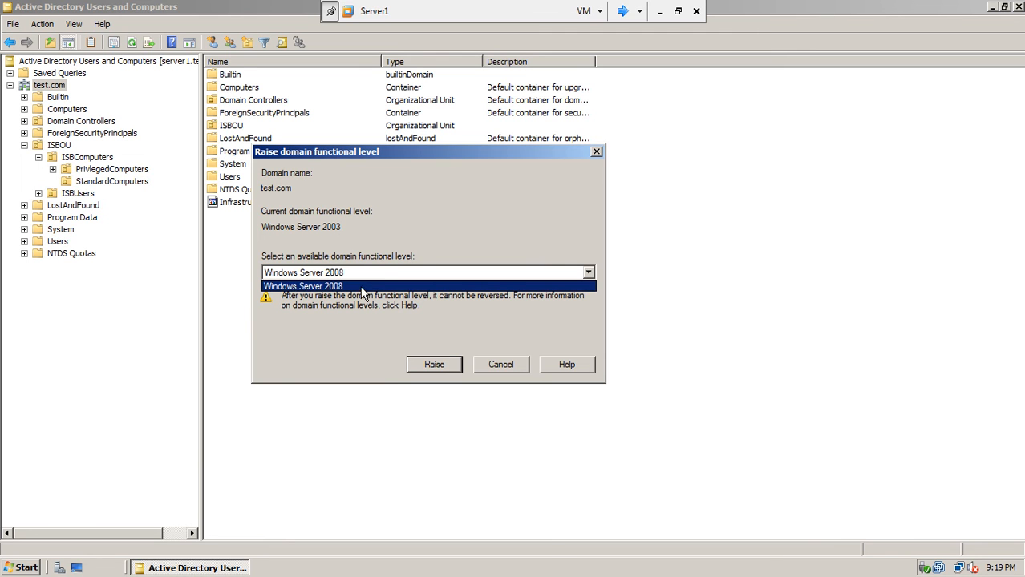
{"action": "left_click", "coordinate": [357, 288]}
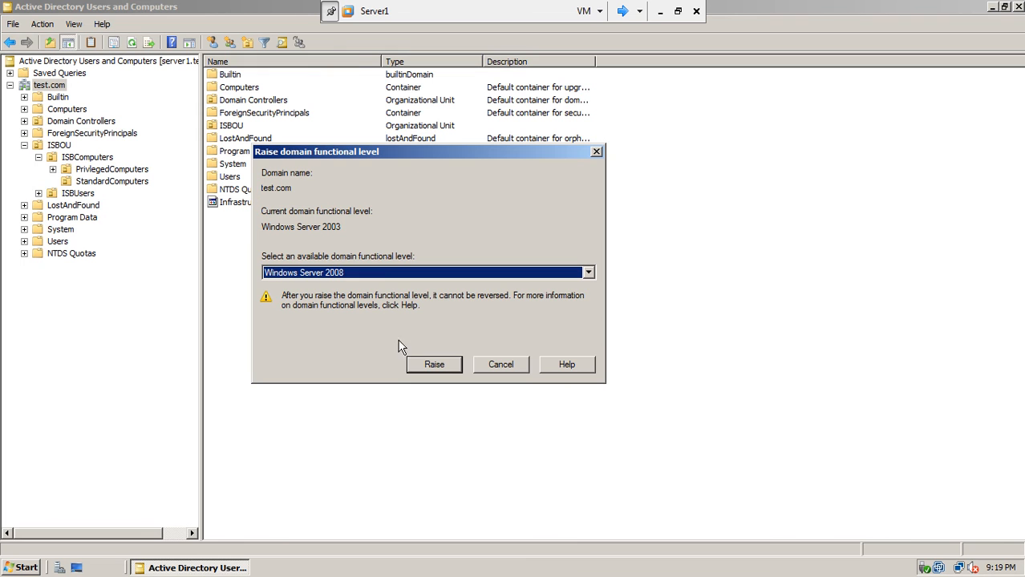
{"action": "left_click", "coordinate": [436, 366]}
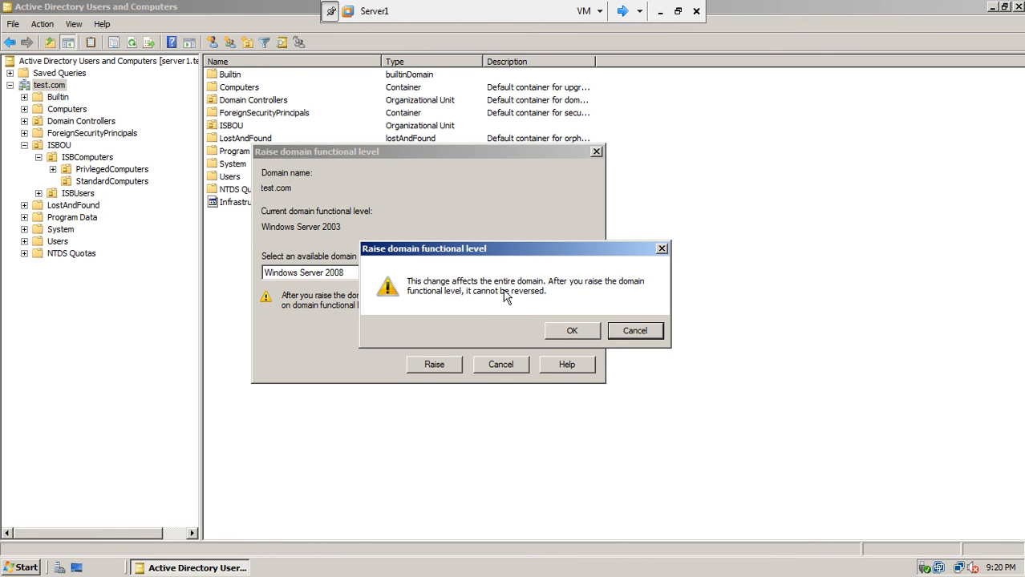
{"action": "left_click", "coordinate": [566, 330]}
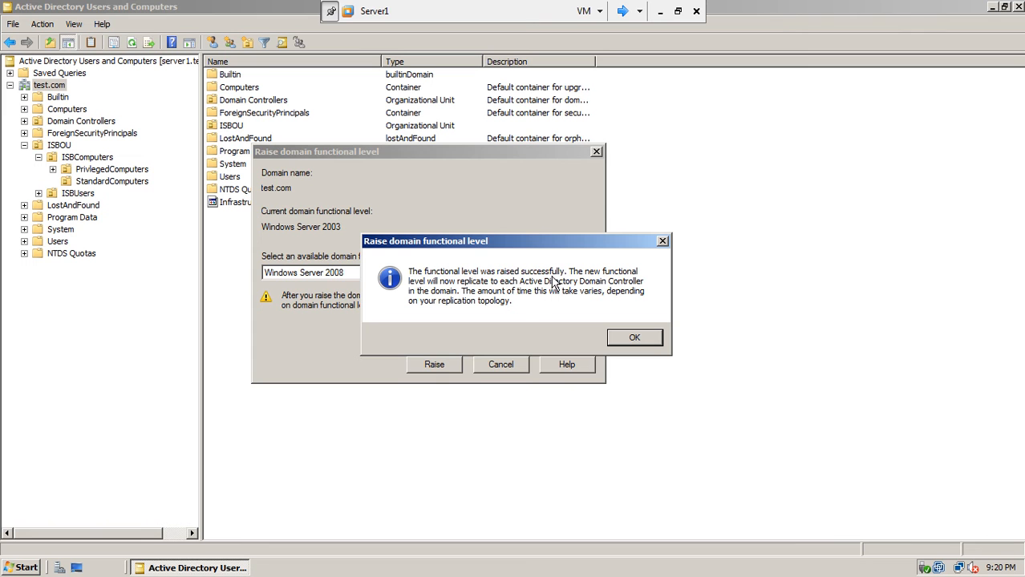
{"action": "left_click", "coordinate": [640, 338]}
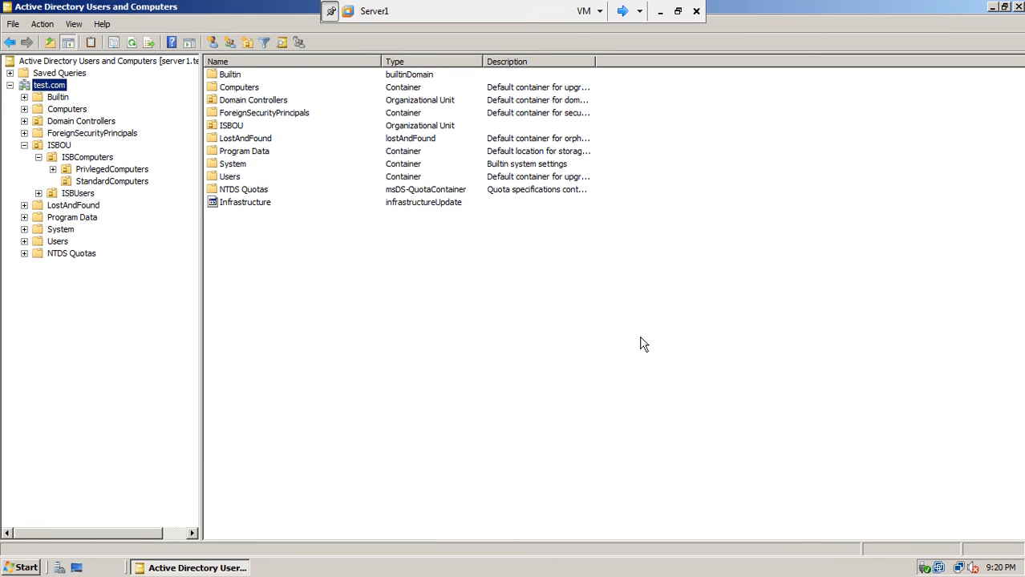
{"action": "left_click", "coordinate": [131, 42]}
{"action": "right_click", "coordinate": [57, 90]}
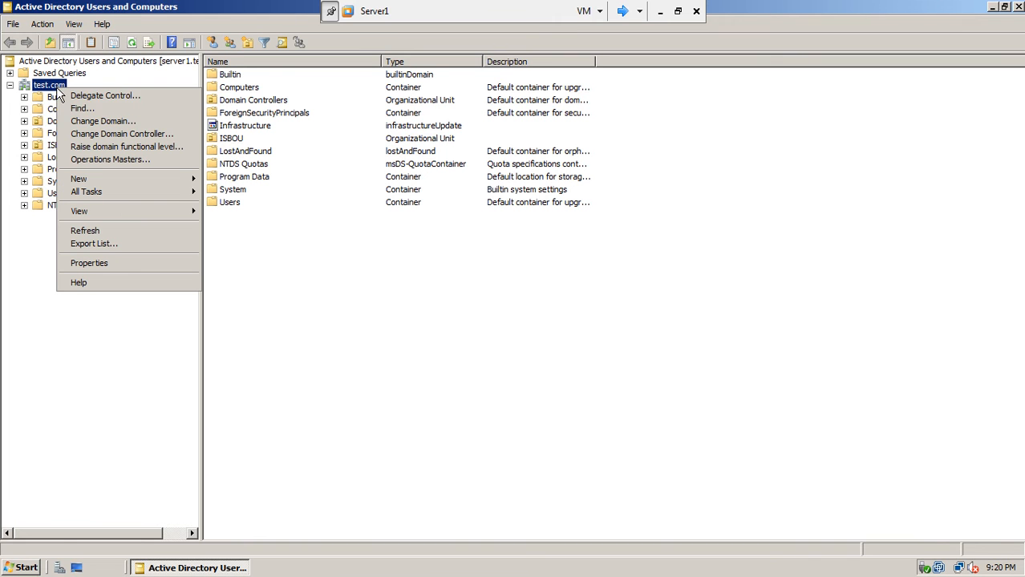
{"action": "left_click", "coordinate": [92, 146]}
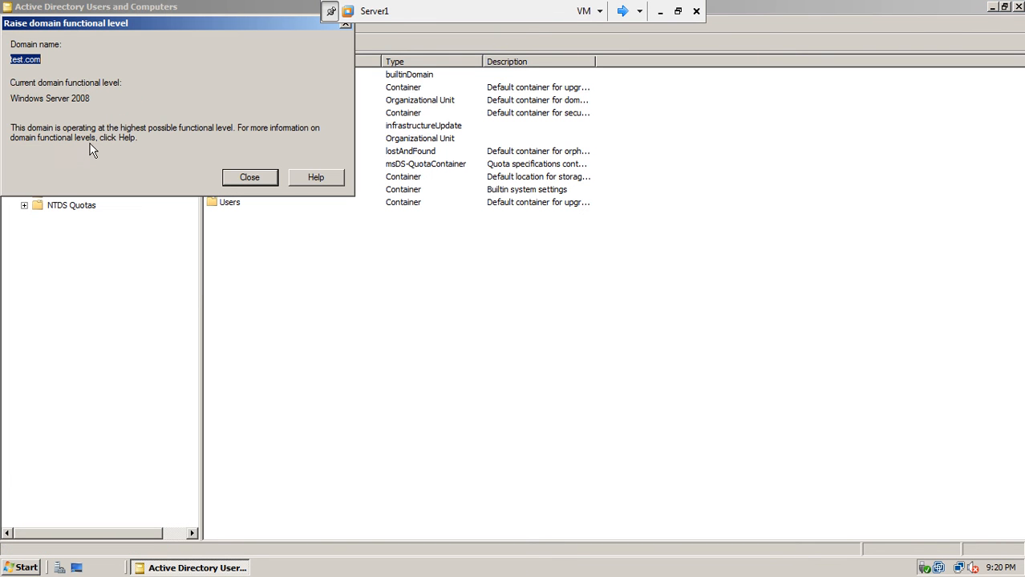
{"action": "left_click_drag", "start_coordinate": [90, 97], "coordinate": [10, 98]}
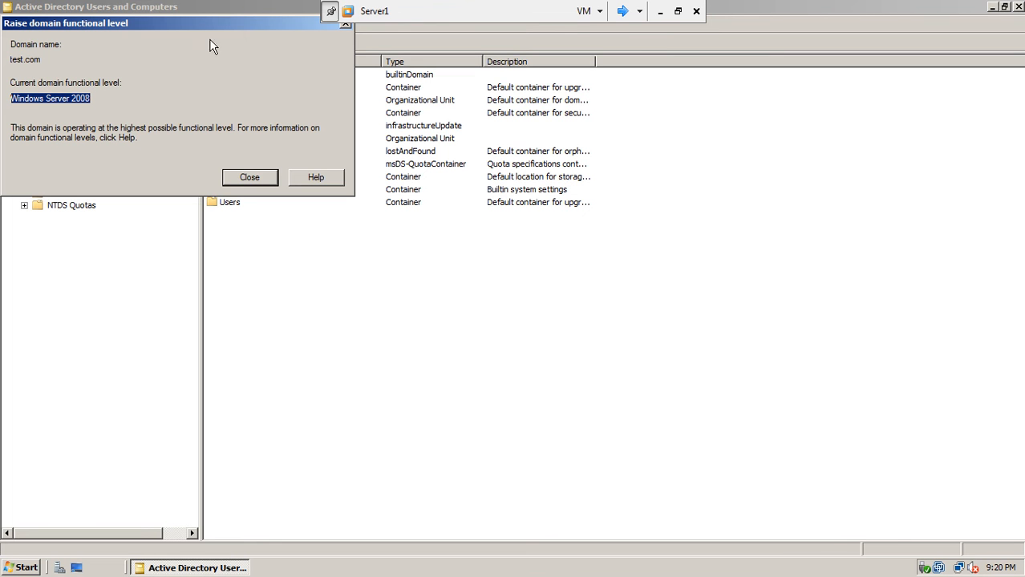
{"action": "left_click", "coordinate": [249, 182]}
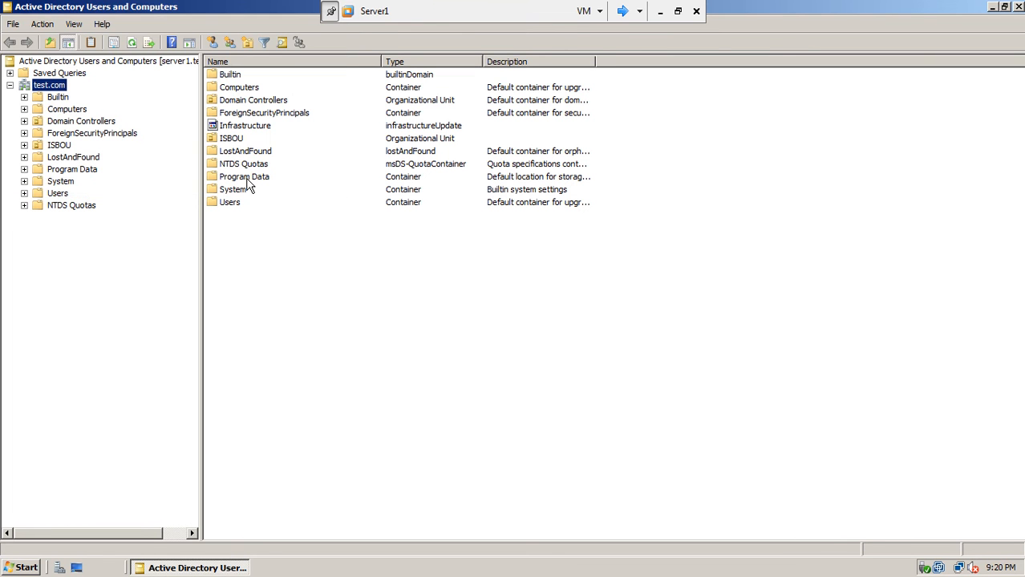
Expand ISBOU > ISBUsers, browse Executives, Sales and Ops, and return to Executives.
{"action": "left_click", "coordinate": [132, 41]}
{"action": "left_click", "coordinate": [25, 146]}
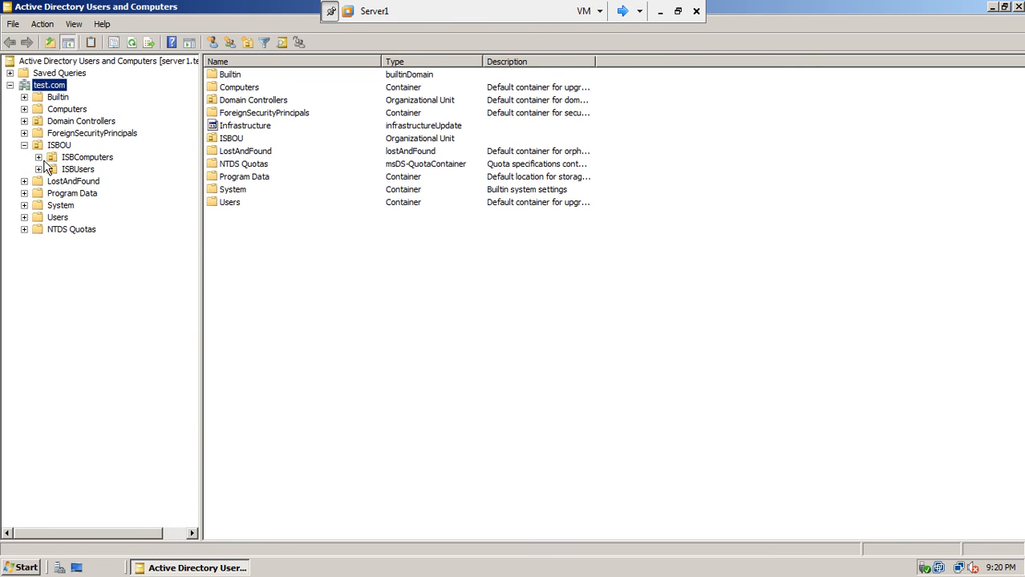
{"action": "left_click", "coordinate": [39, 169]}
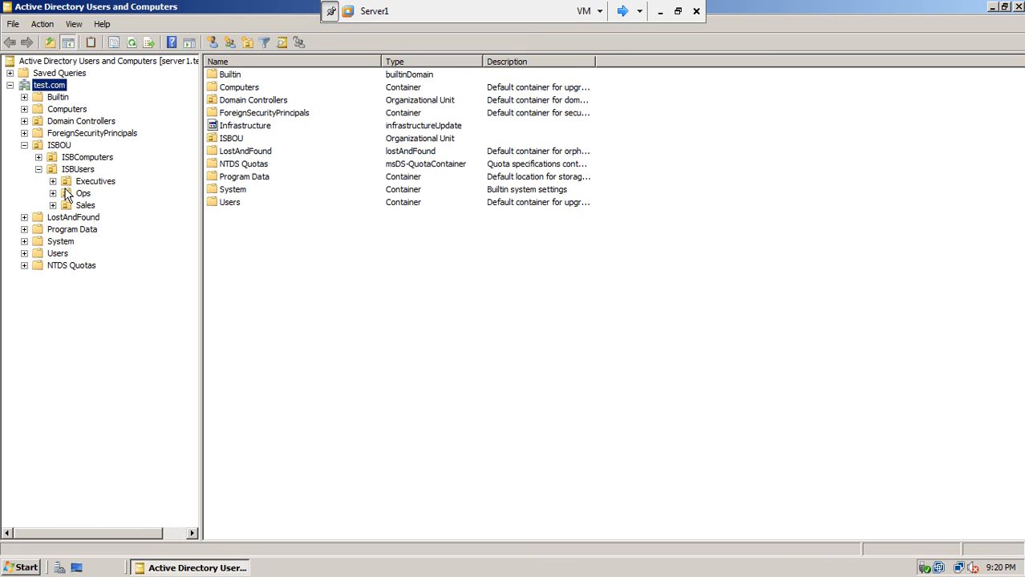
{"action": "left_click", "coordinate": [79, 183]}
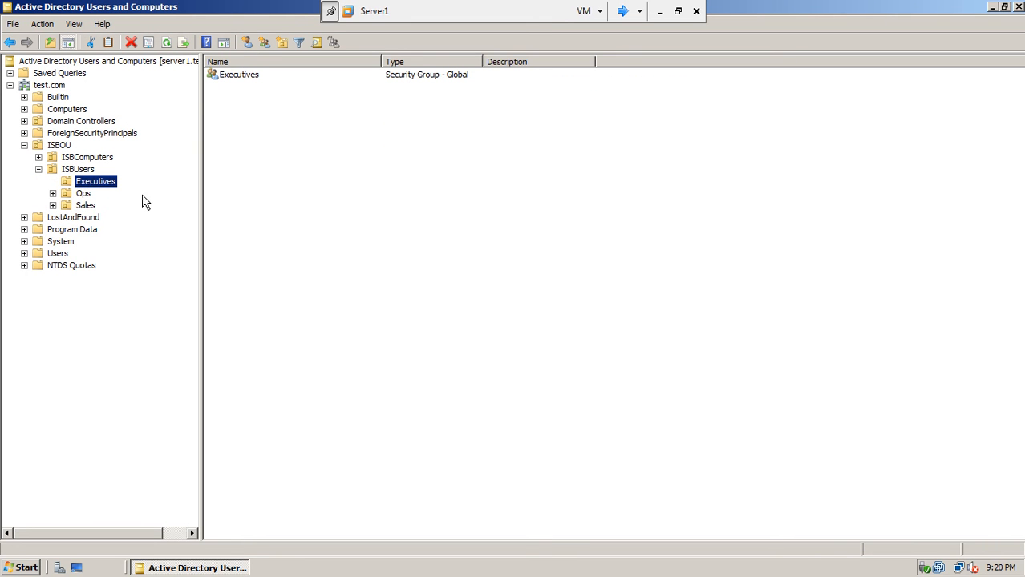
{"action": "left_click", "coordinate": [85, 205]}
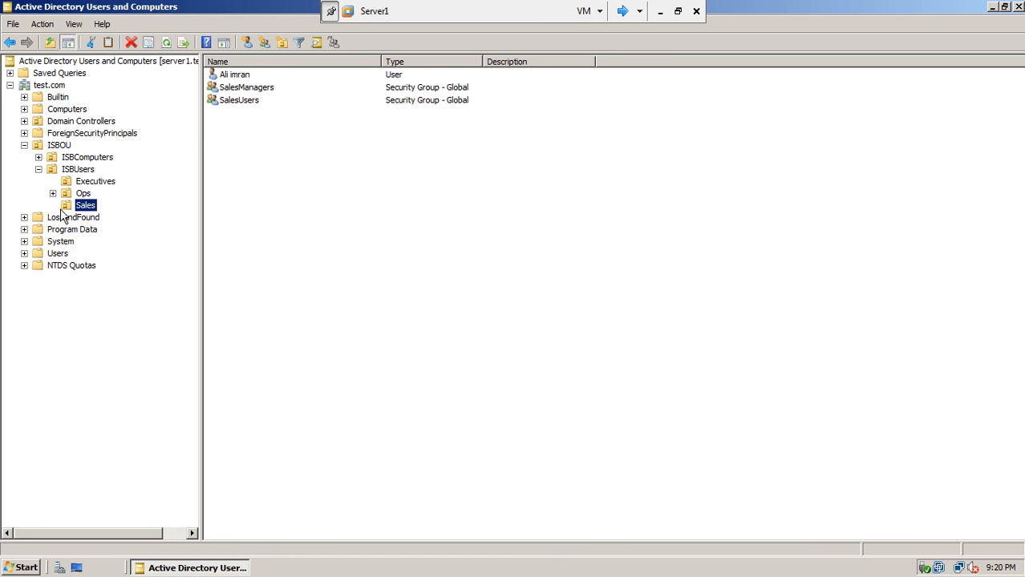
{"action": "left_click", "coordinate": [82, 194]}
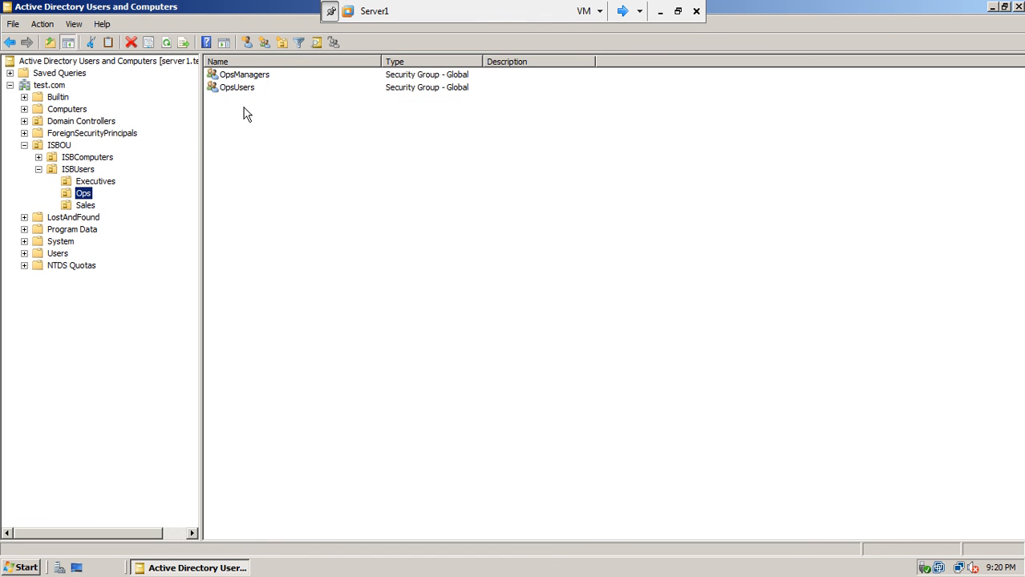
{"action": "left_click", "coordinate": [97, 184]}
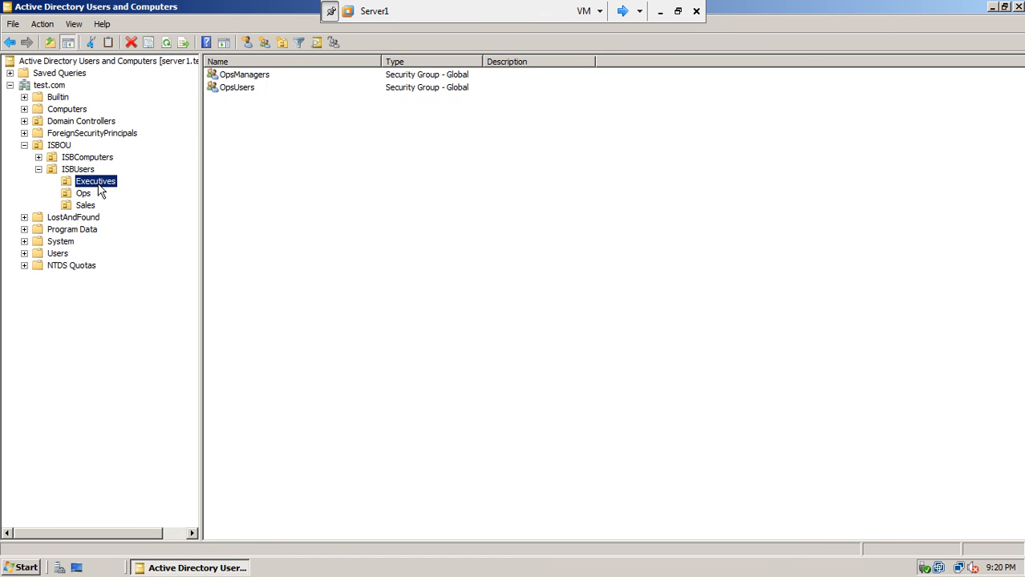
{"action": "right_click", "coordinate": [100, 188]}
Start a new user in Executives, entering the user's first name, last name and logon name.
{"action": "mouse_move", "coordinate": [124, 240]}
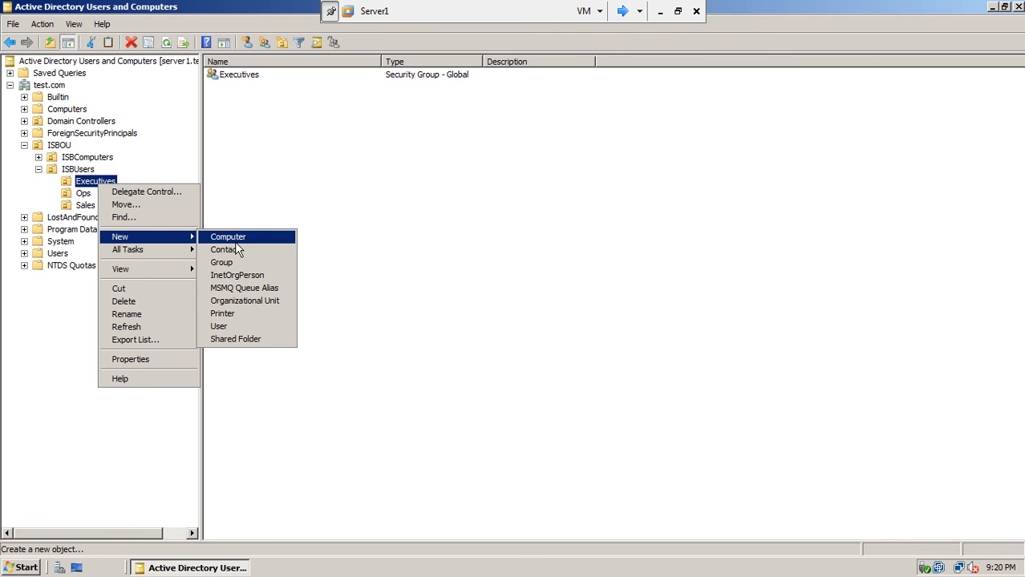
{"action": "left_click", "coordinate": [236, 327]}
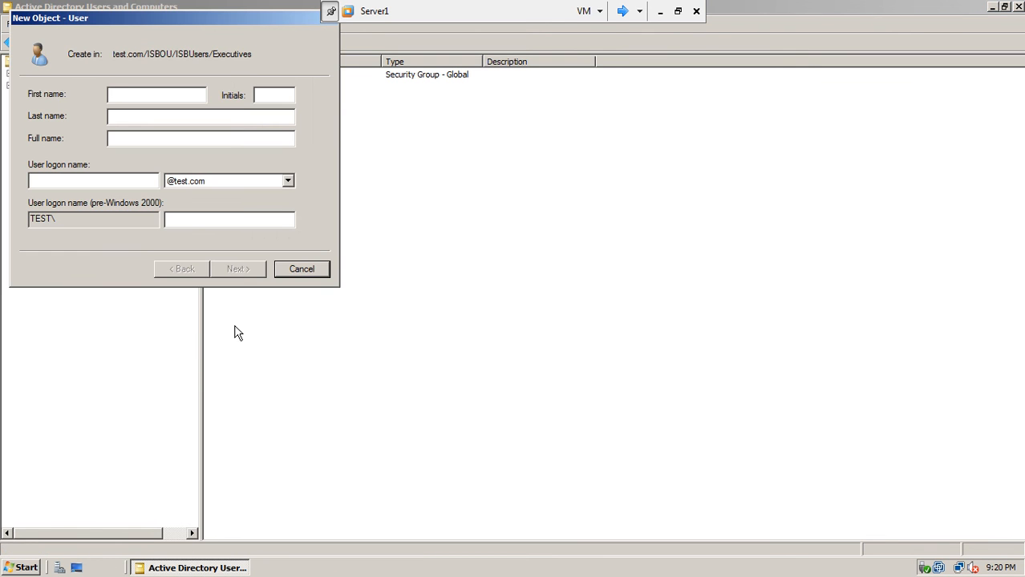
{"action": "type", "text": "Ma"}
{"action": "key", "text": "BackSpace"}
{"action": "key", "text": "BackSpace"}
{"action": "key", "text": "Tab"}
{"action": "key", "text": "Tab"}
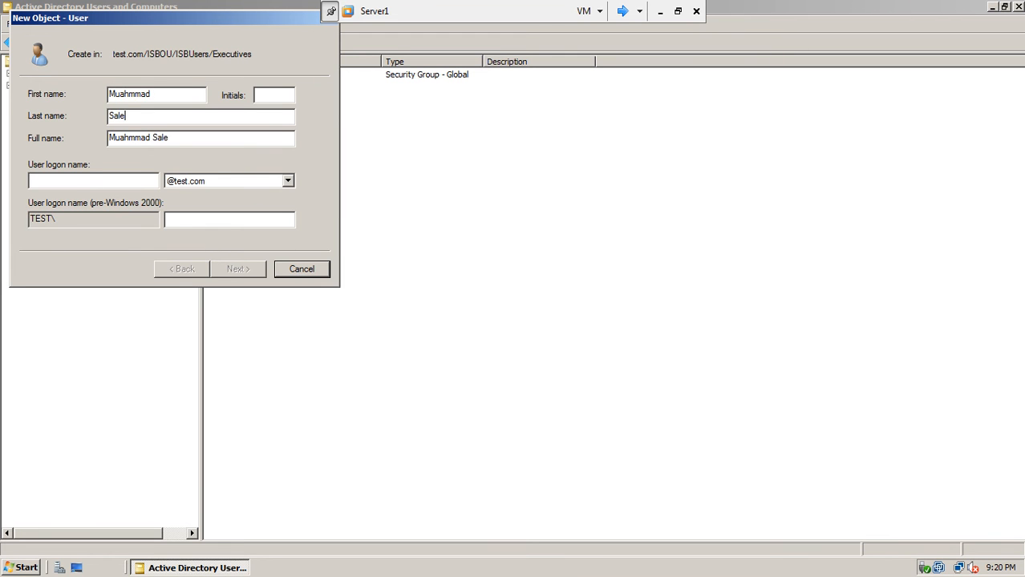
{"action": "left_click", "coordinate": [142, 185]}
{"action": "type", "text": "saleem"}
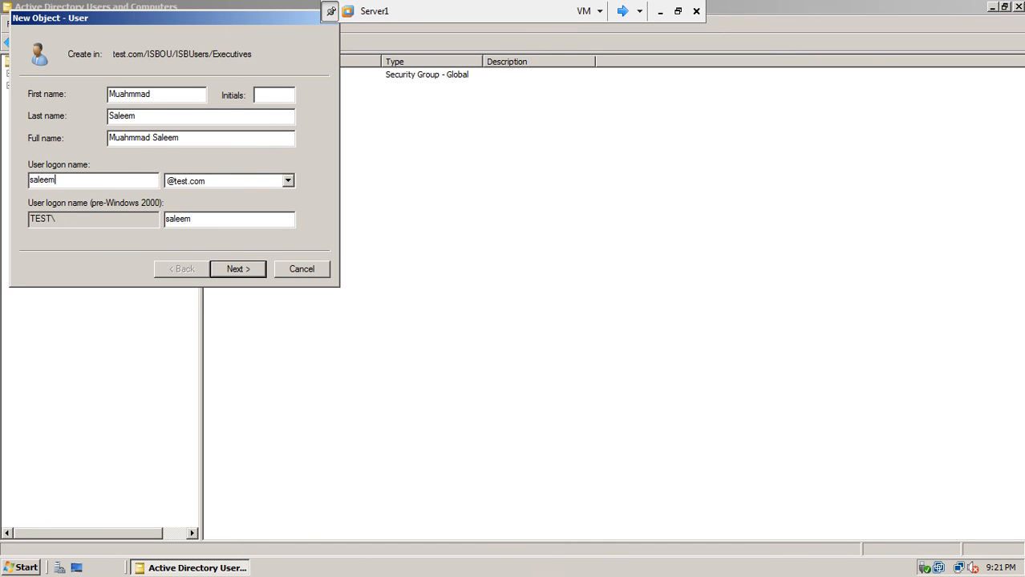
Give the user a three-character password, confirmed, and finish, triggering the policy error.
{"action": "left_click", "coordinate": [234, 269]}
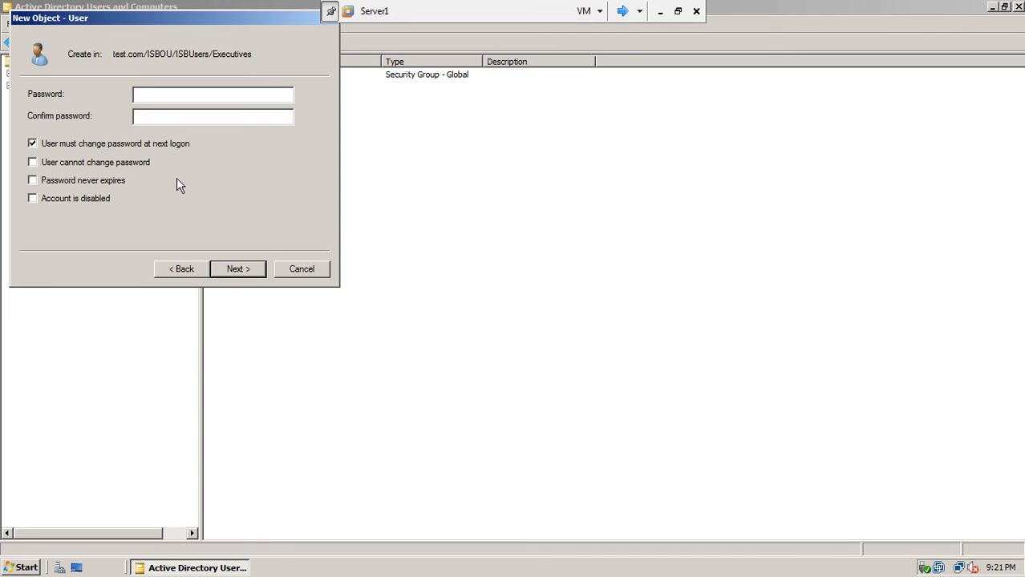
{"action": "type", "text": "***"}
{"action": "left_click", "coordinate": [164, 118]}
{"action": "type", "text": "***"}
{"action": "left_click", "coordinate": [235, 271]}
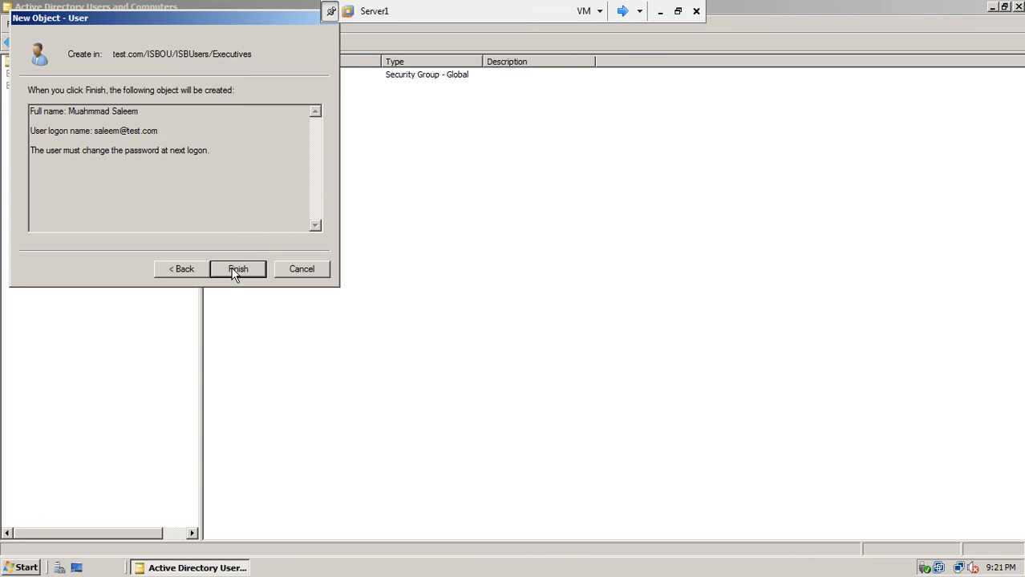
{"action": "left_click", "coordinate": [235, 272]}
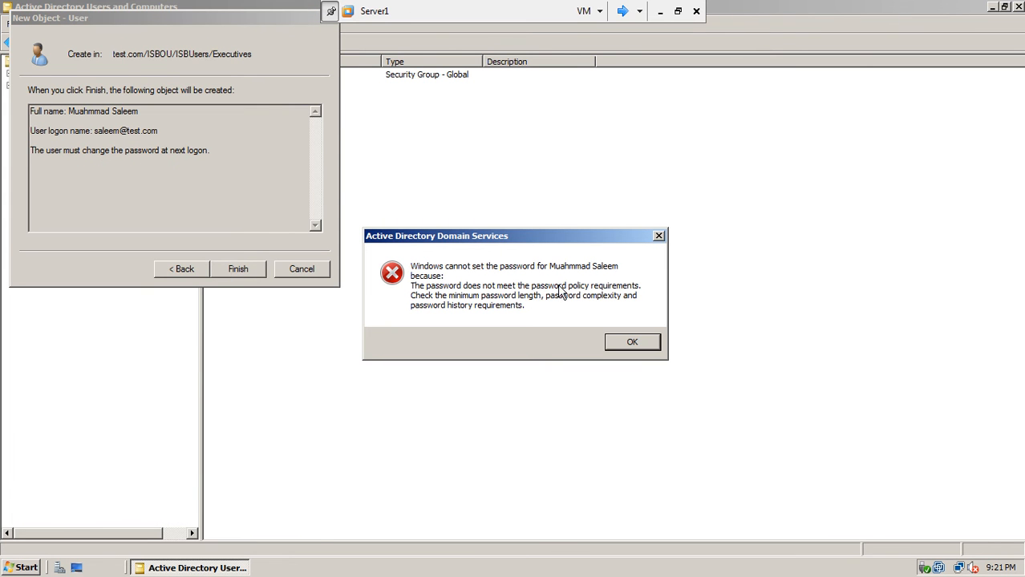
Dismiss the error, replace the password with a seven-character one, and create the user.
{"action": "left_click", "coordinate": [622, 342]}
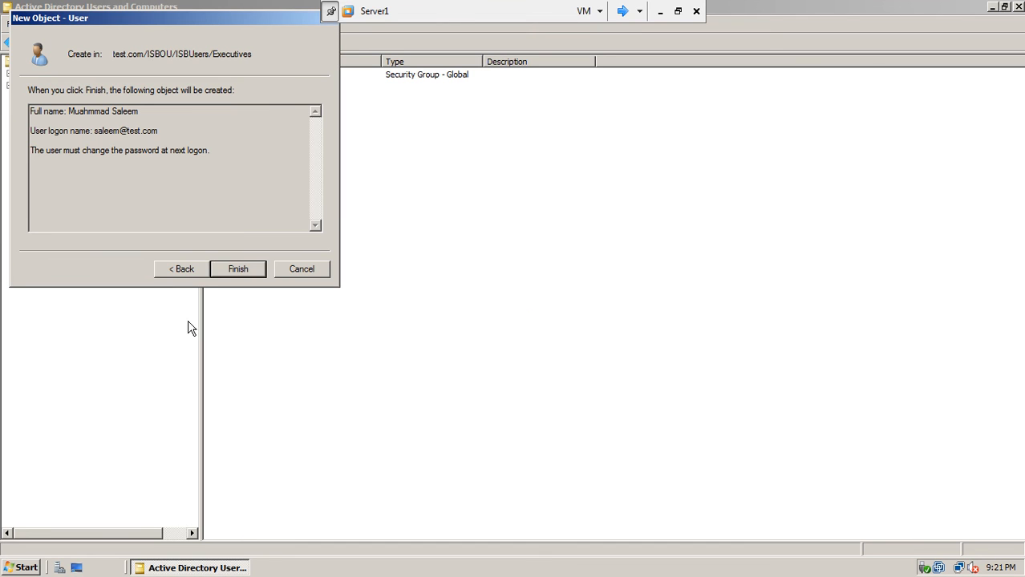
{"action": "left_click", "coordinate": [170, 269]}
{"action": "type", "text": "●●●"}
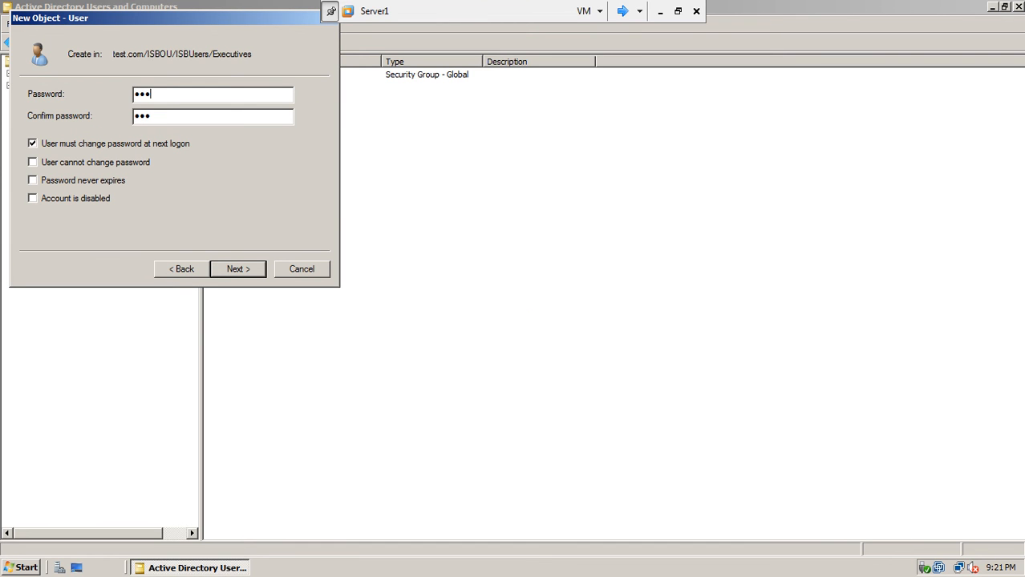
{"action": "type", "text": "●●●●"}
{"action": "key", "text": "Tab"}
{"action": "type", "text": "●●●●●●●"}
{"action": "left_click_drag", "start_coordinate": [127, 22], "coordinate": [434, 207]}
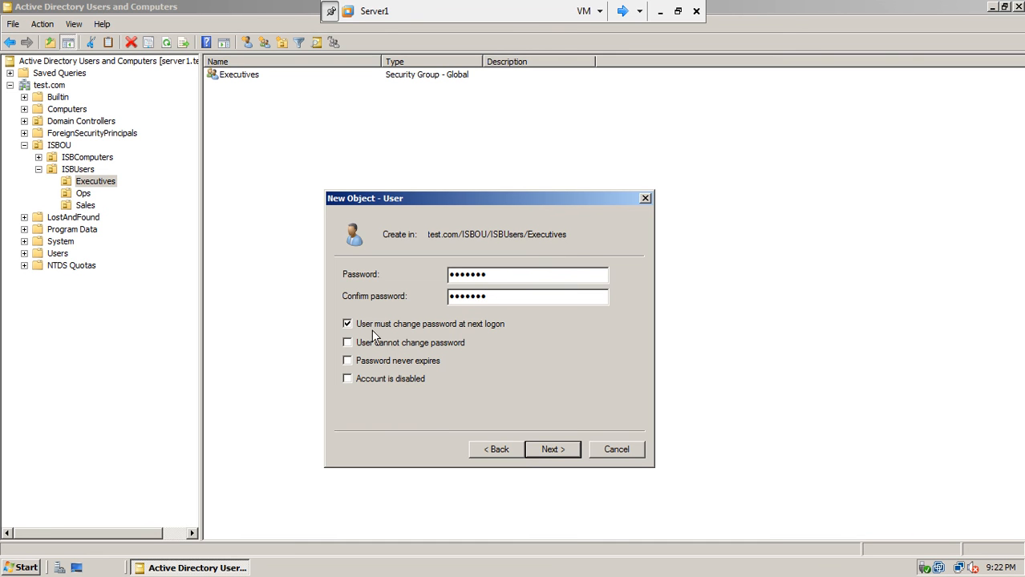
{"action": "left_click", "coordinate": [550, 450]}
{"action": "left_click", "coordinate": [551, 450]}
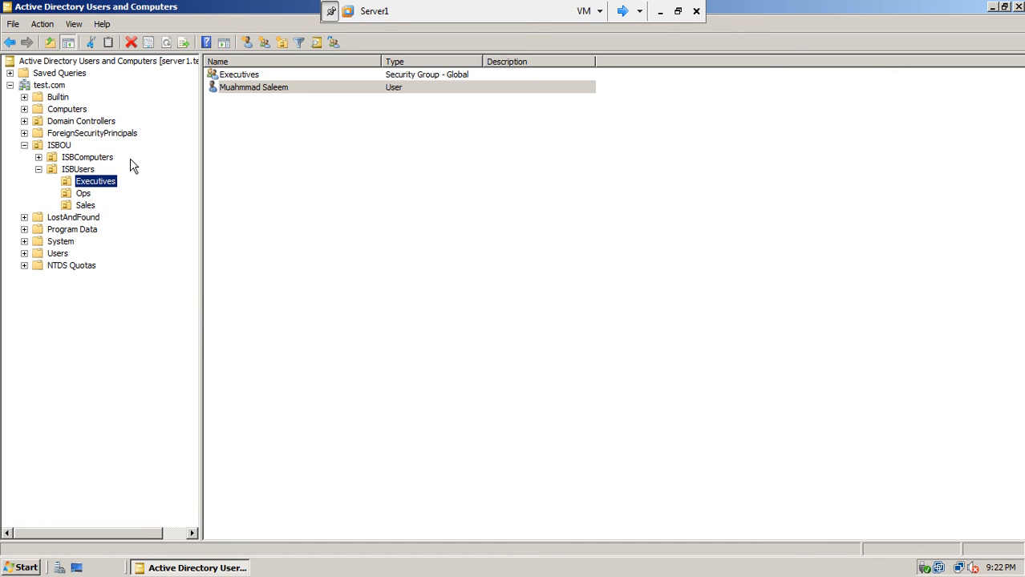
Add the new user account to the Executives group's Members list and apply the change.
{"action": "left_click", "coordinate": [239, 77]}
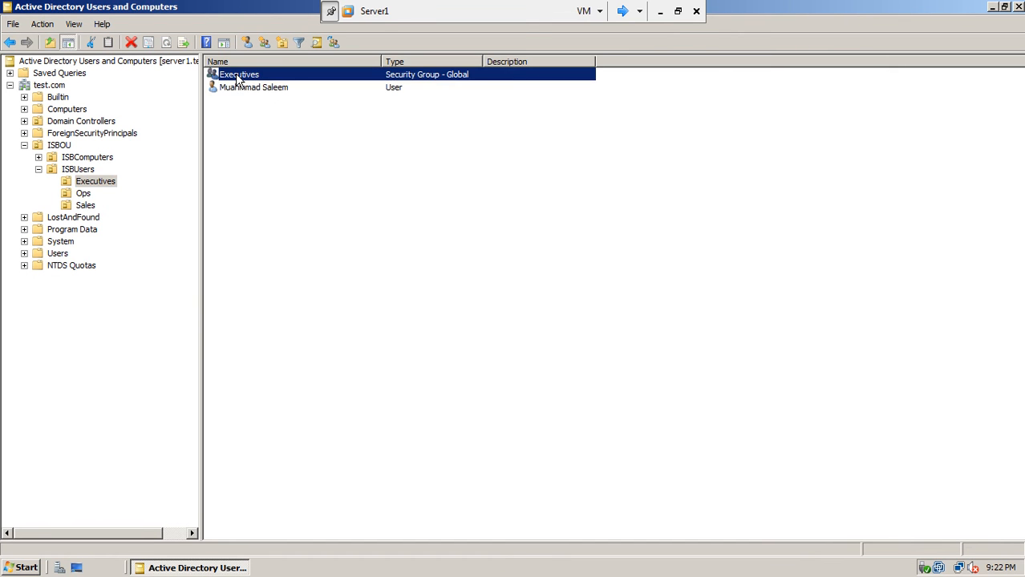
{"action": "right_click", "coordinate": [238, 77]}
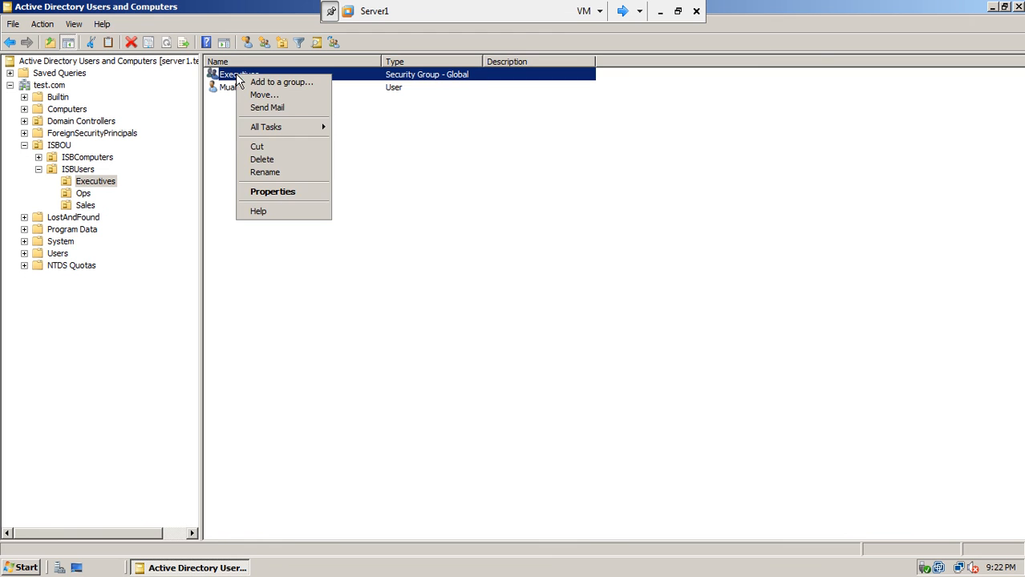
{"action": "left_click", "coordinate": [259, 192]}
{"action": "left_click", "coordinate": [470, 146]}
{"action": "left_click", "coordinate": [408, 393]}
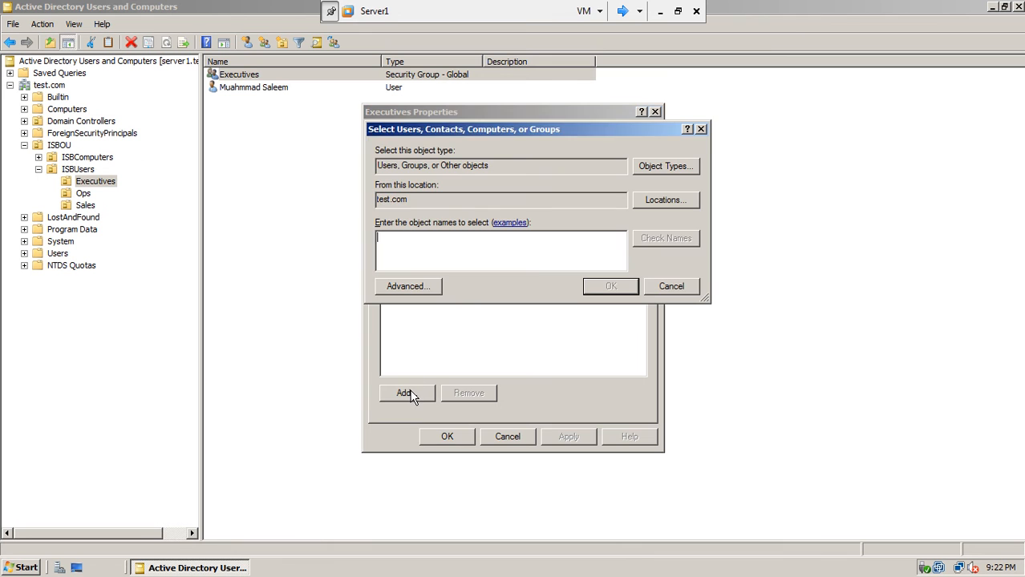
{"action": "type", "text": "saleem"}
{"action": "left_click", "coordinate": [662, 239]}
{"action": "left_click", "coordinate": [614, 287]}
{"action": "left_click", "coordinate": [569, 436]}
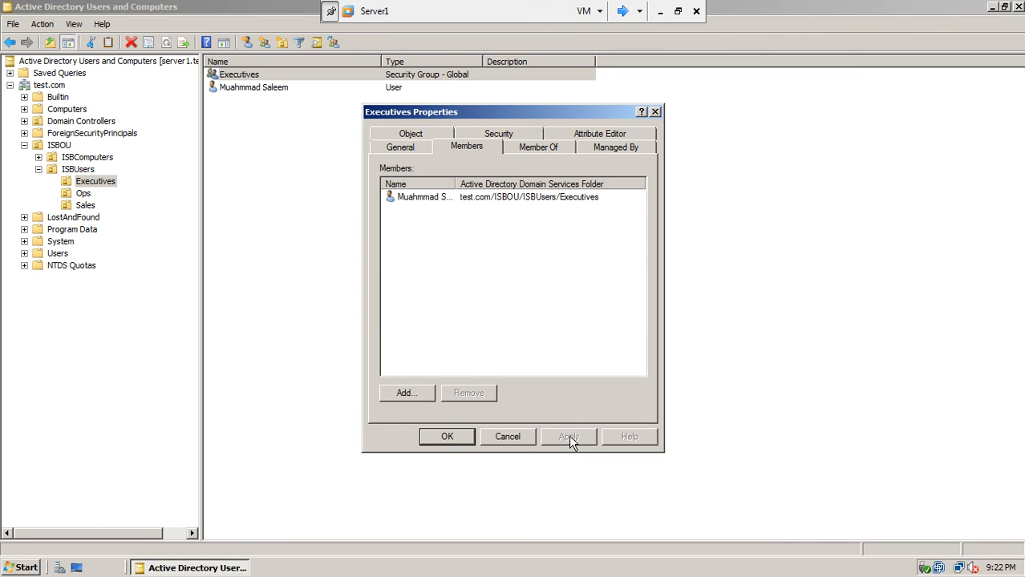
{"action": "left_click", "coordinate": [447, 436]}
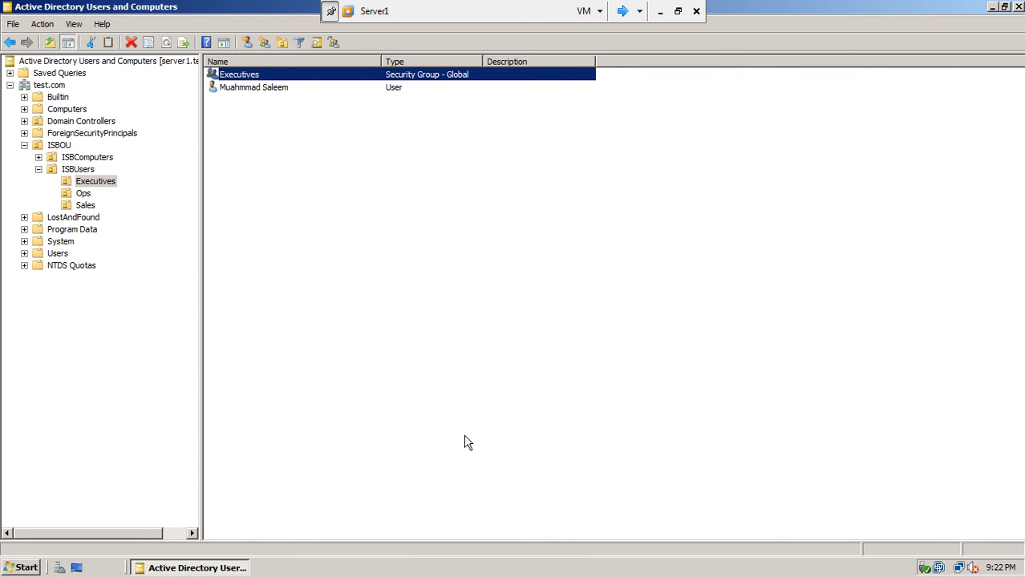
Refresh the Executives list, then exit full screen and maximize VMware Workstation.
{"action": "right_click", "coordinate": [309, 205]}
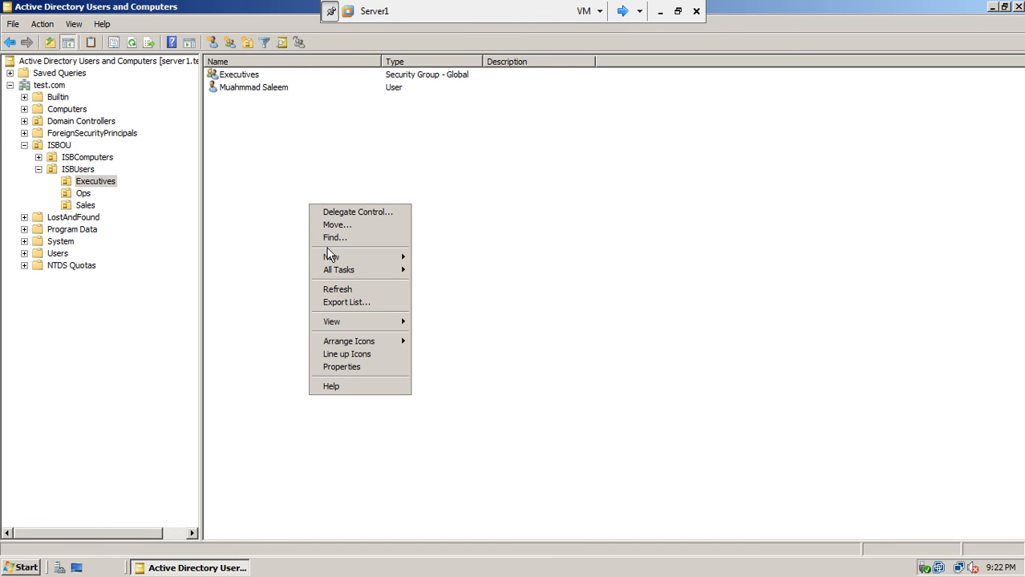
{"action": "left_click", "coordinate": [353, 287]}
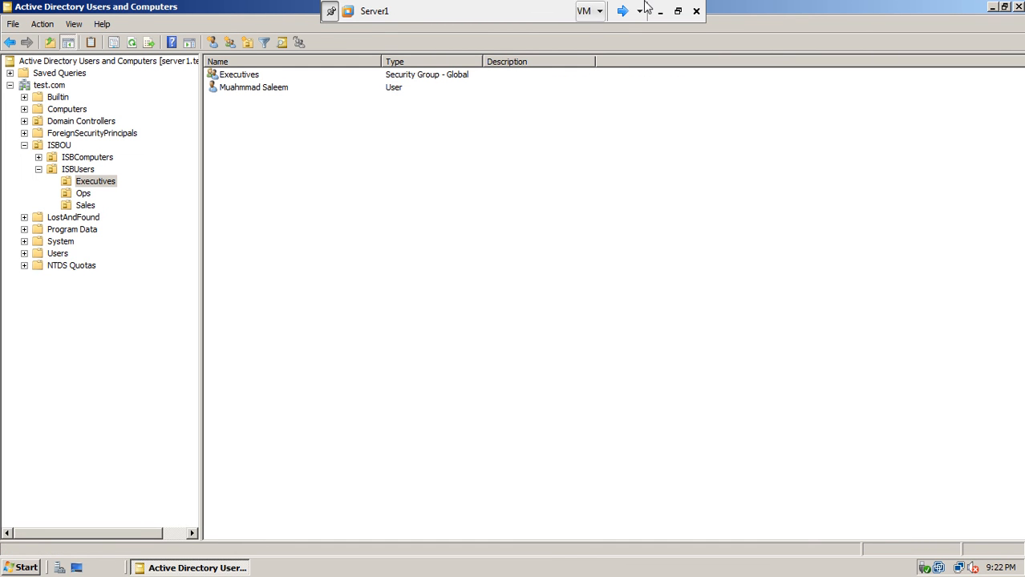
{"action": "left_click", "coordinate": [679, 11]}
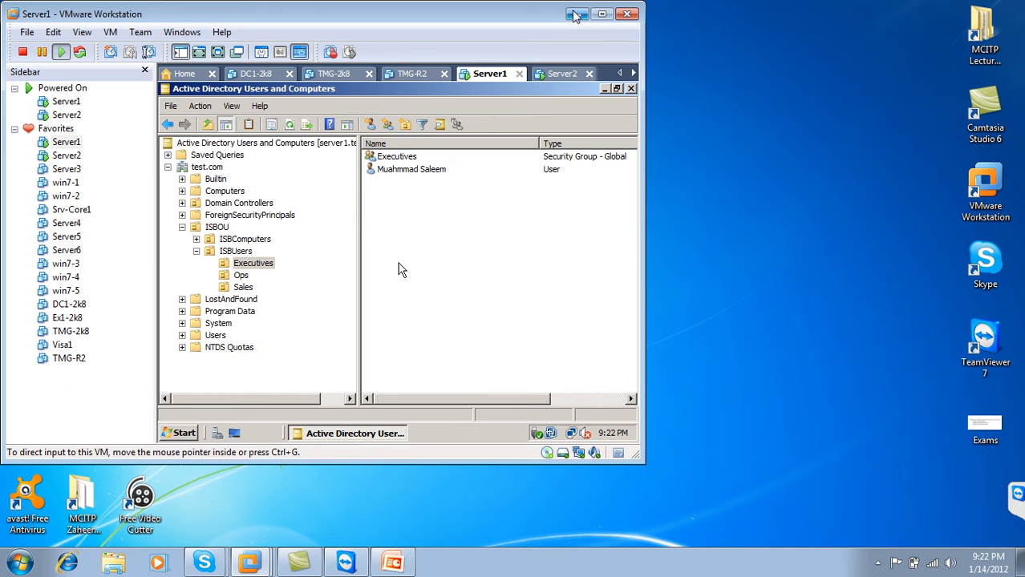
{"action": "left_click", "coordinate": [601, 13]}
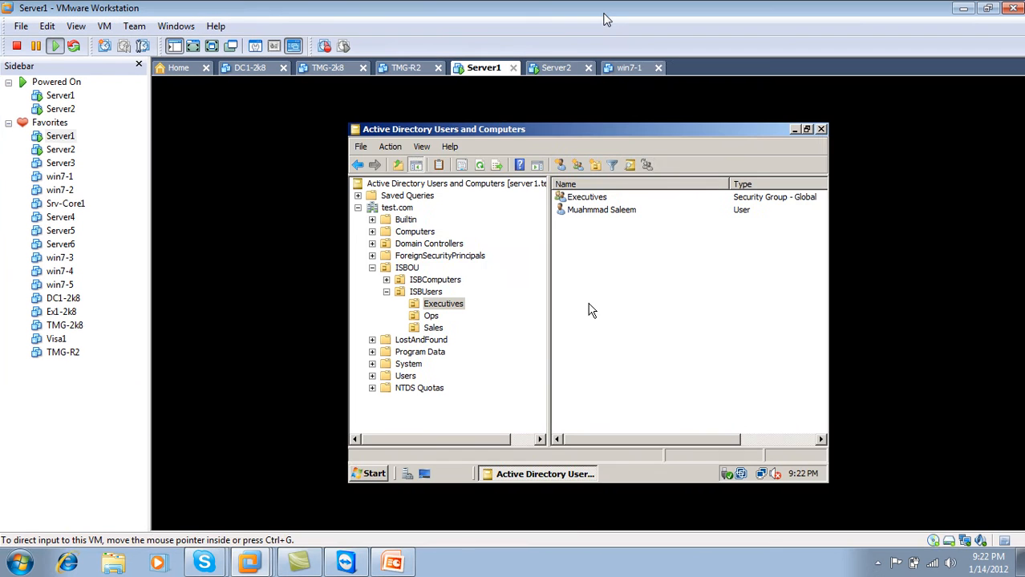
Power on the win7-1 virtual machine and show Server2 full screen.
{"action": "left_click", "coordinate": [620, 69]}
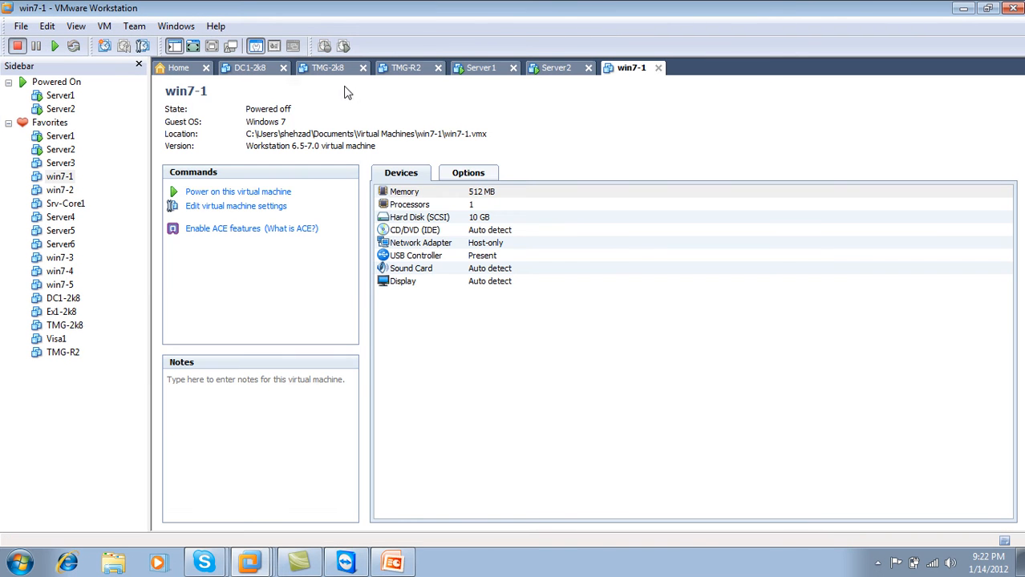
{"action": "left_click", "coordinate": [276, 193]}
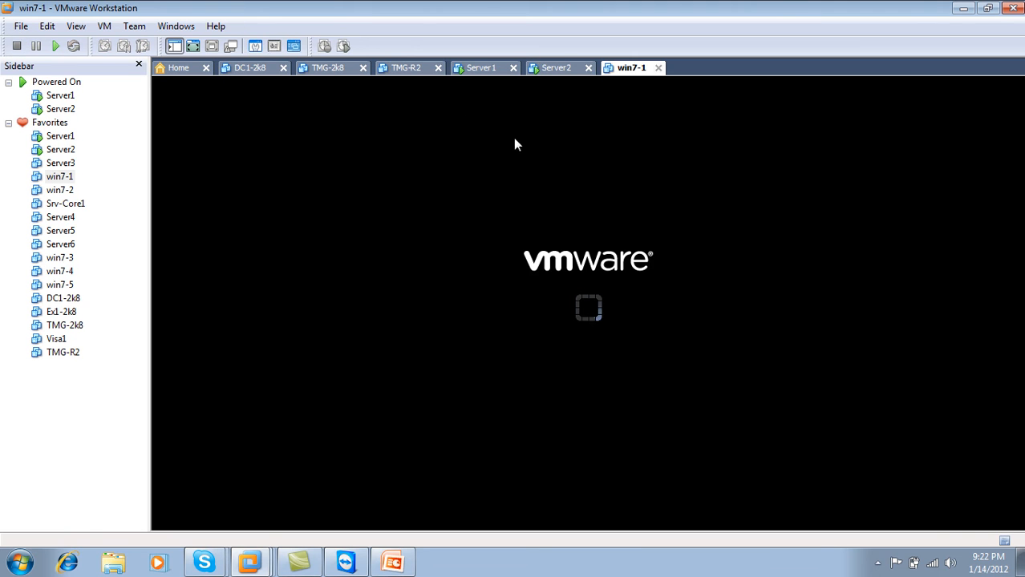
{"action": "left_click", "coordinate": [569, 71]}
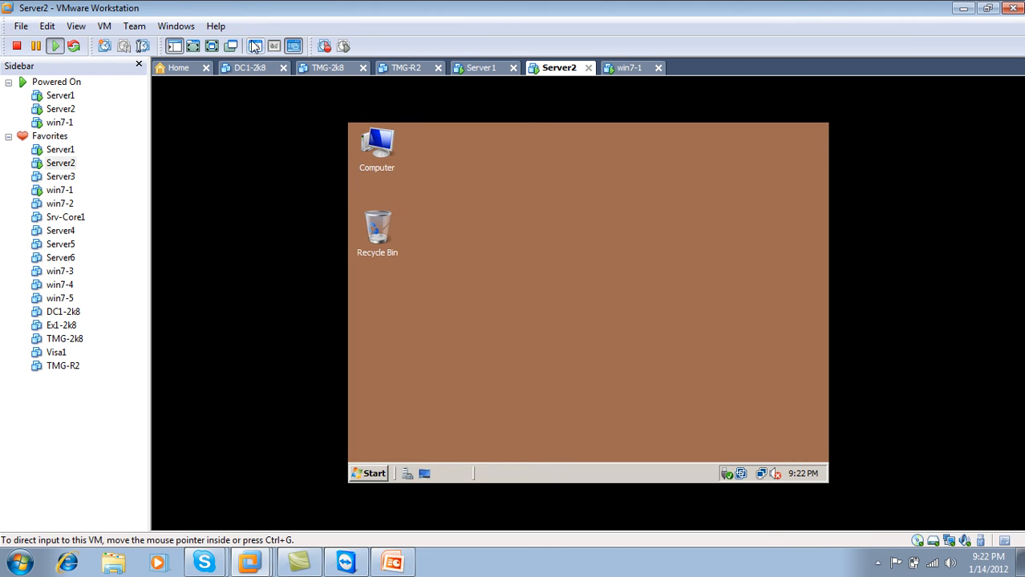
{"action": "left_click", "coordinate": [211, 46]}
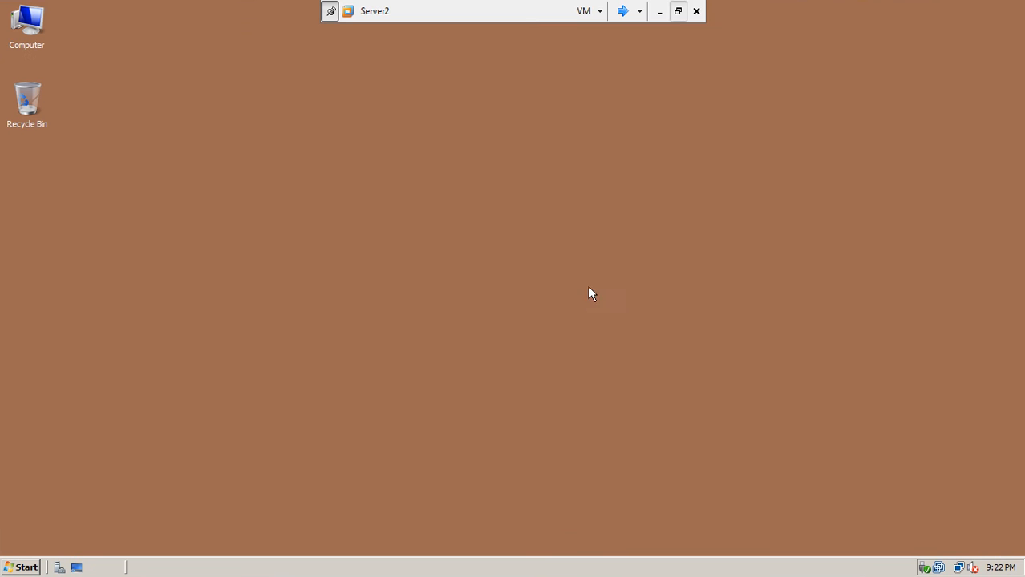
Shut down Server2 with reason Hardware: Maintenance (Planned), then cycle back to Server1.
{"action": "left_click", "coordinate": [22, 567]}
{"action": "left_click", "coordinate": [280, 540]}
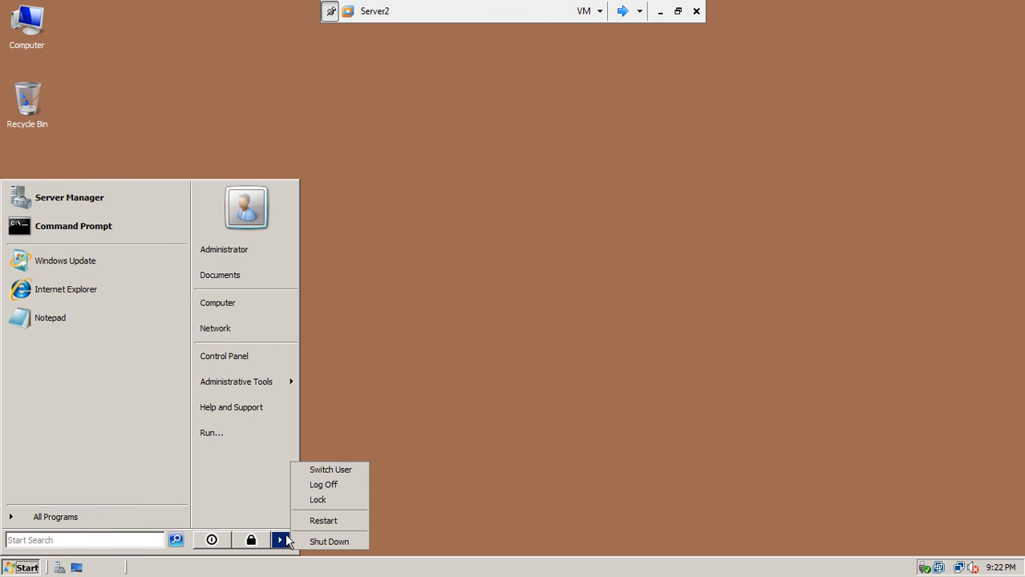
{"action": "left_click", "coordinate": [311, 543]}
{"action": "left_click", "coordinate": [479, 239]}
{"action": "left_click", "coordinate": [479, 263]}
{"action": "left_click", "coordinate": [490, 361]}
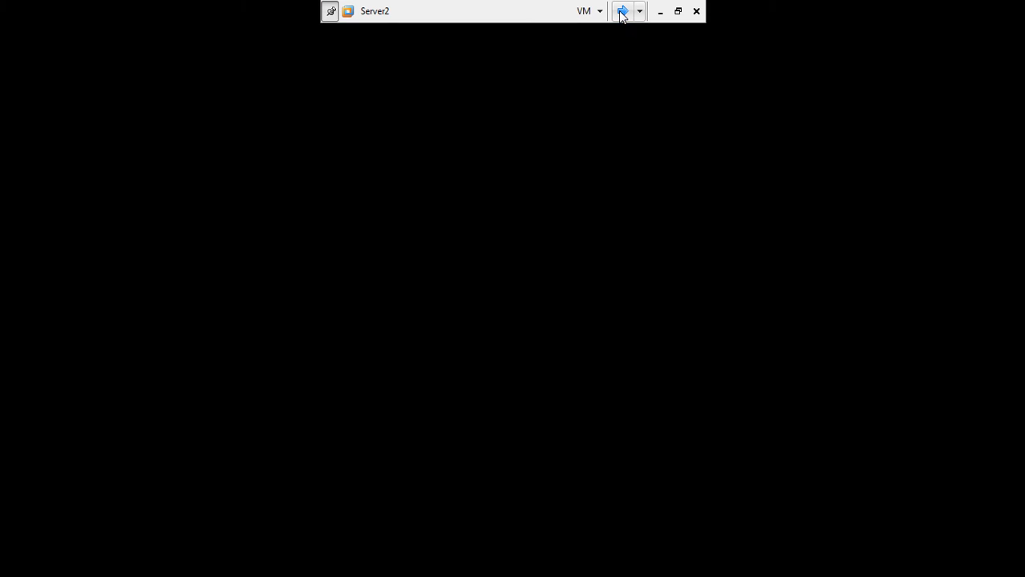
{"action": "left_click", "coordinate": [622, 11]}
{"action": "left_click", "coordinate": [622, 11]}
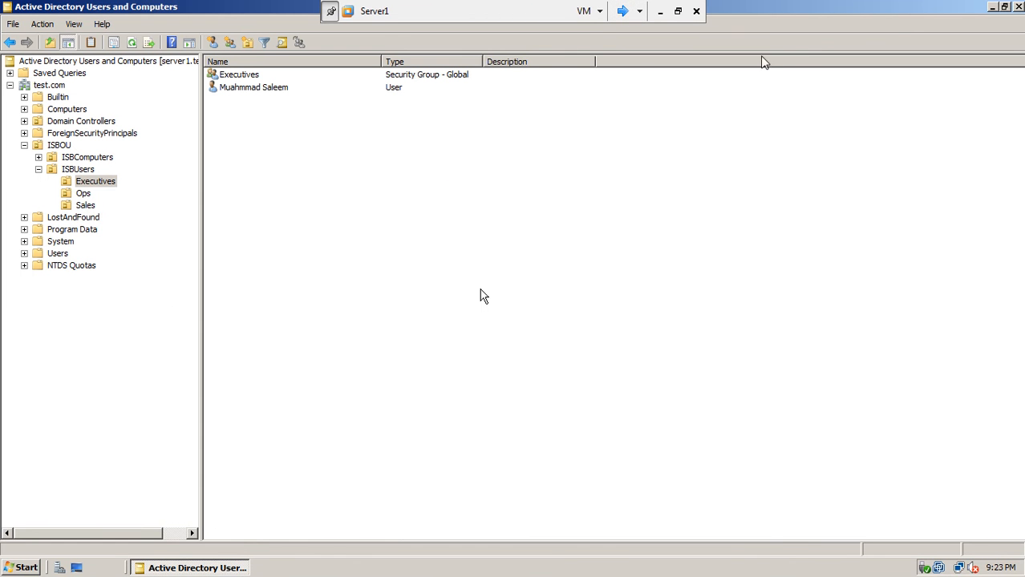
On win7-1, log on as Other User with the new user's logon name and seven-character password.
{"action": "left_click", "coordinate": [623, 11]}
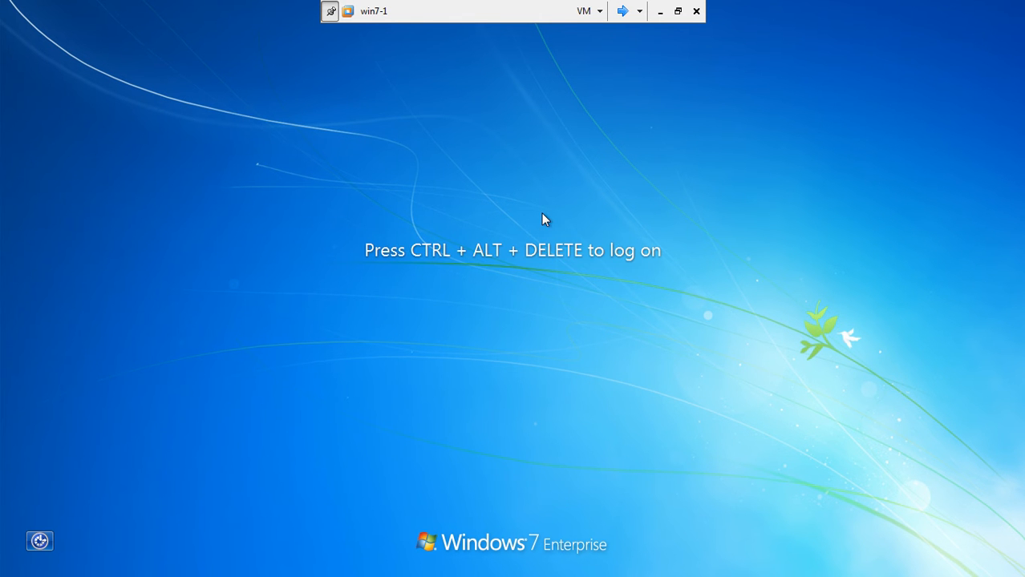
{"action": "key", "text": "ctrl+alt+Delete"}
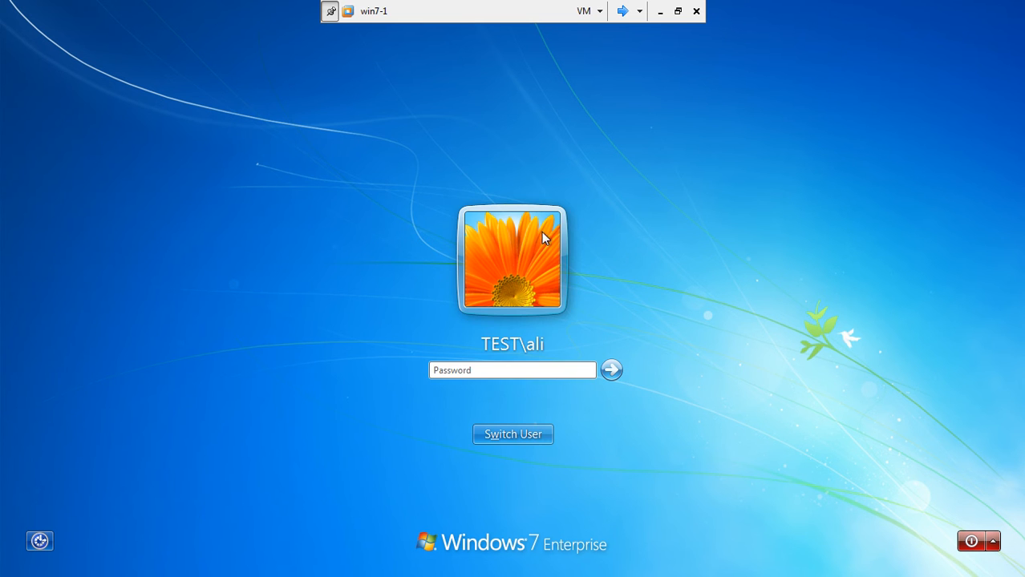
{"action": "left_click", "coordinate": [518, 442]}
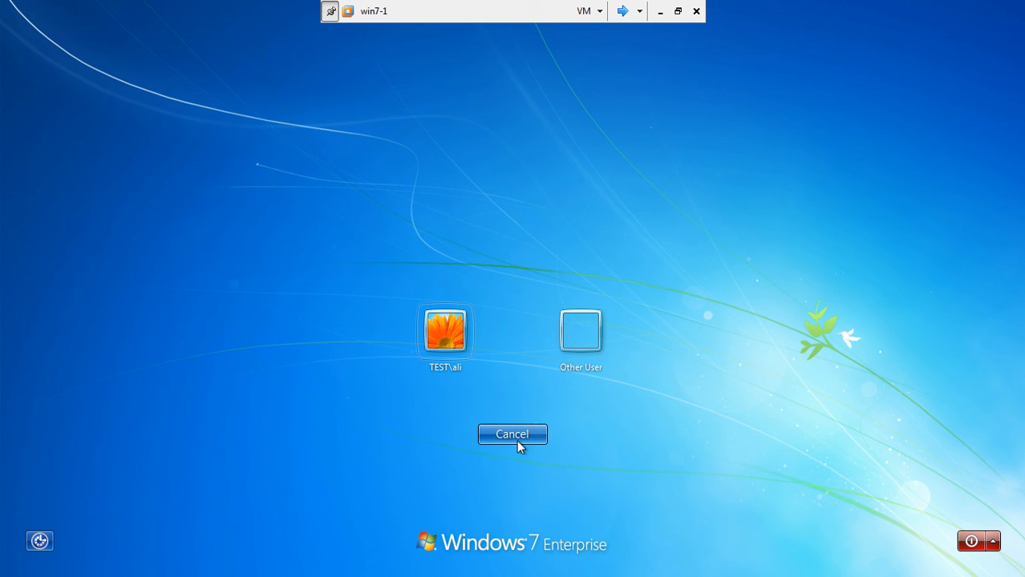
{"action": "left_click", "coordinate": [573, 366]}
{"action": "type", "text": "s"}
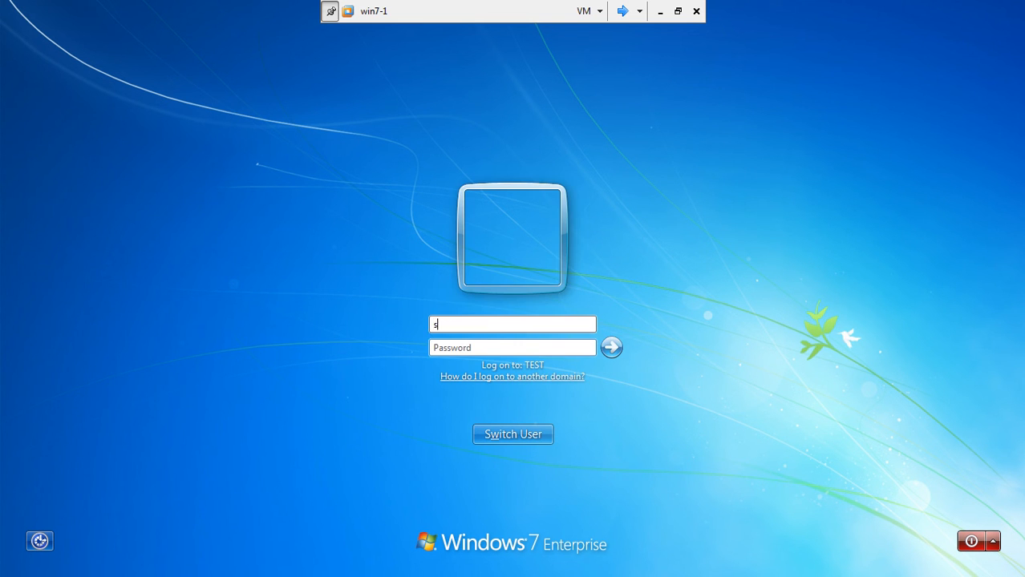
{"action": "type", "text": "aleem"}
{"action": "key", "text": "Tab"}
{"action": "type", "text": "•••••••"}
{"action": "key", "text": "Return"}
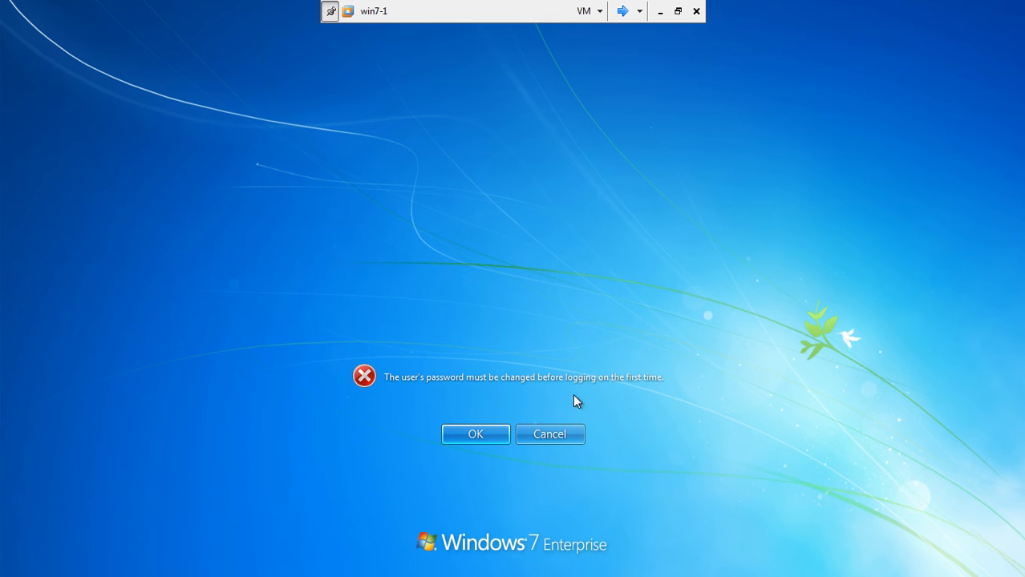
Set and confirm a new seven-character password for the user, then return to Server1.
{"action": "left_click", "coordinate": [476, 438]}
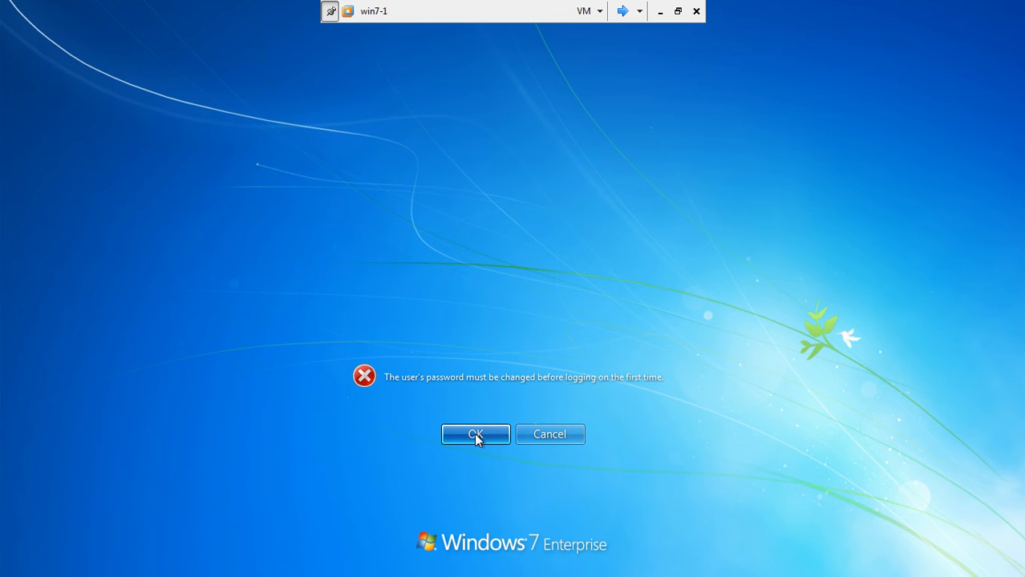
{"action": "left_click", "coordinate": [476, 437]}
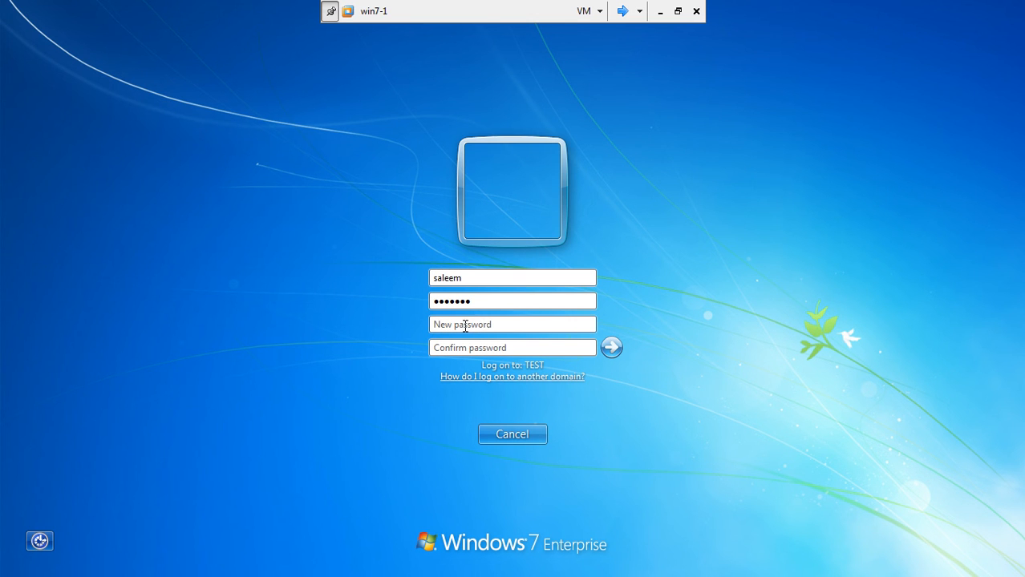
{"action": "type", "text": "•••••••"}
{"action": "left_click", "coordinate": [446, 346]}
{"action": "type", "text": "•••••••"}
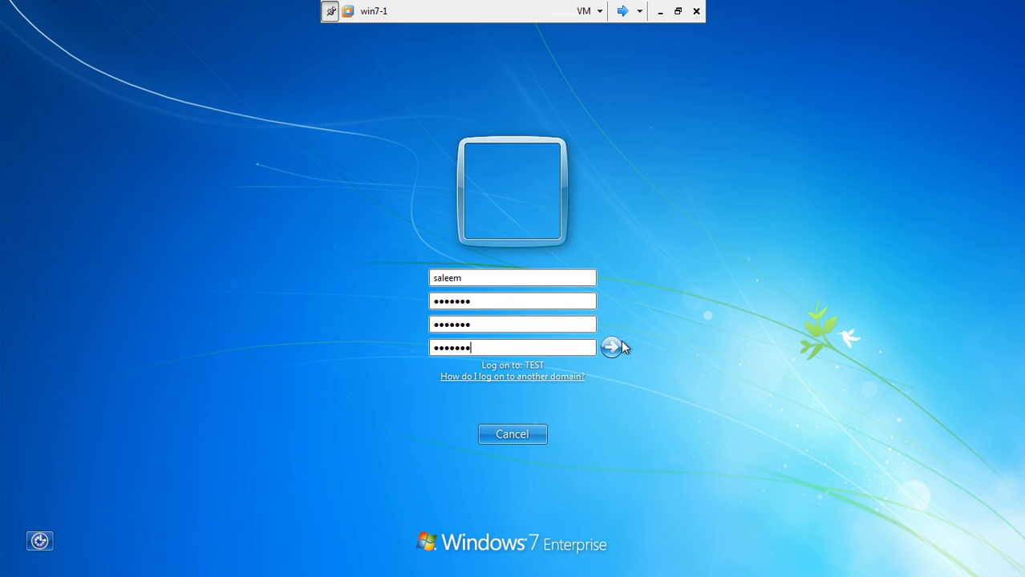
{"action": "left_click", "coordinate": [612, 348]}
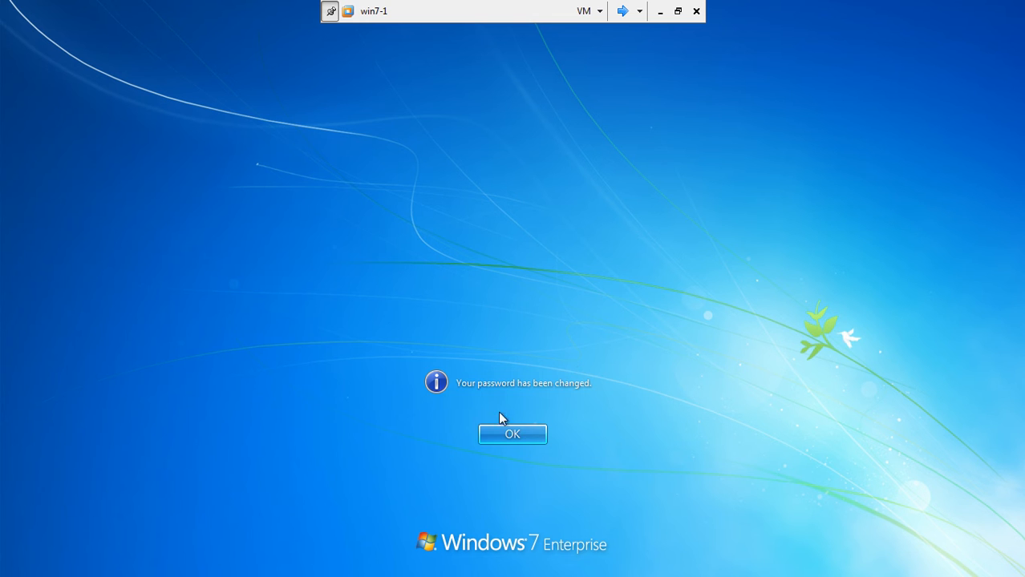
{"action": "left_click", "coordinate": [514, 434]}
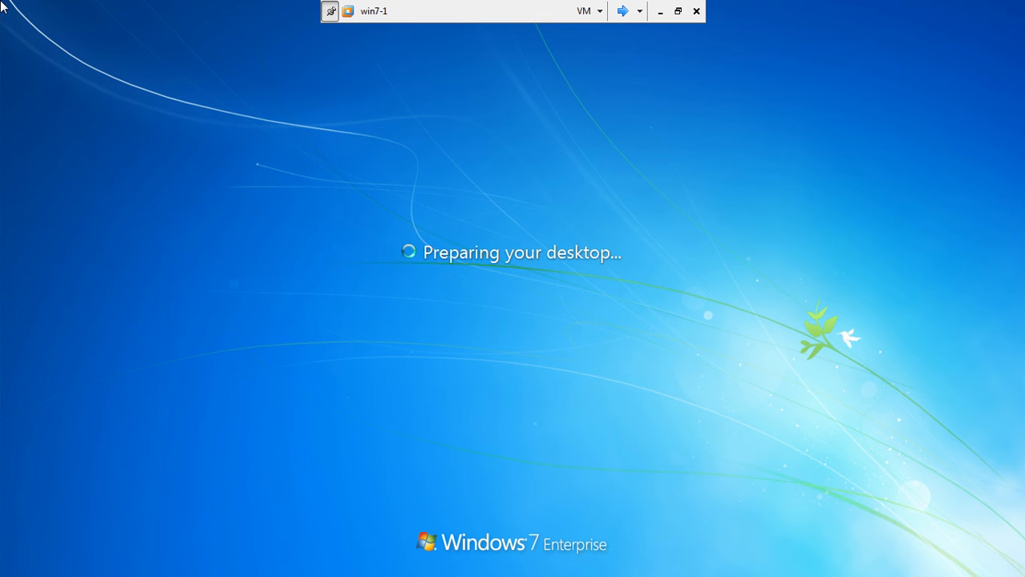
{"action": "left_click", "coordinate": [623, 11]}
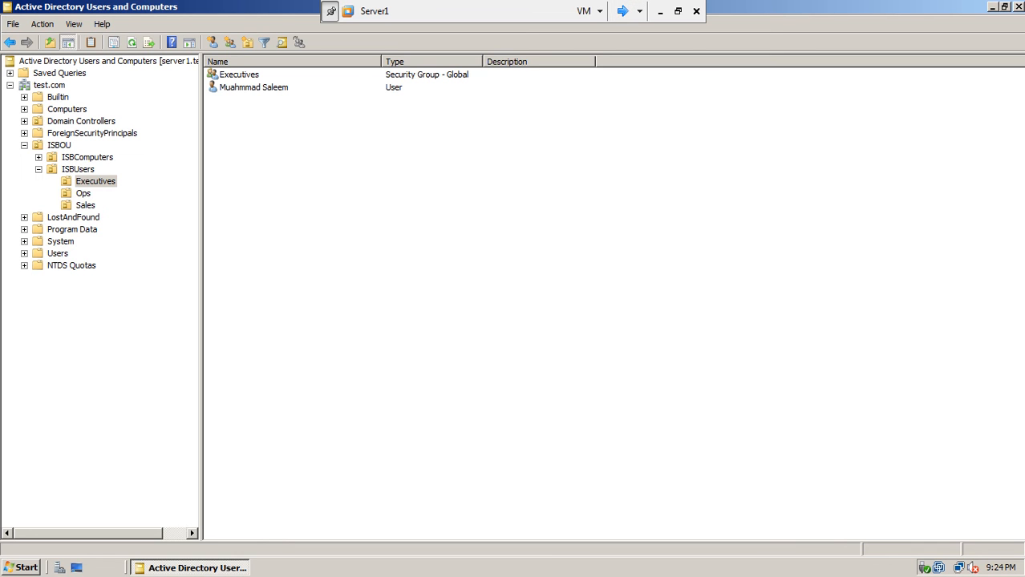
Close Active Directory Users and Computers, then cycle between the win7-1 and Server1 VMs, ending on Server1.
{"action": "left_click", "coordinate": [1018, 6]}
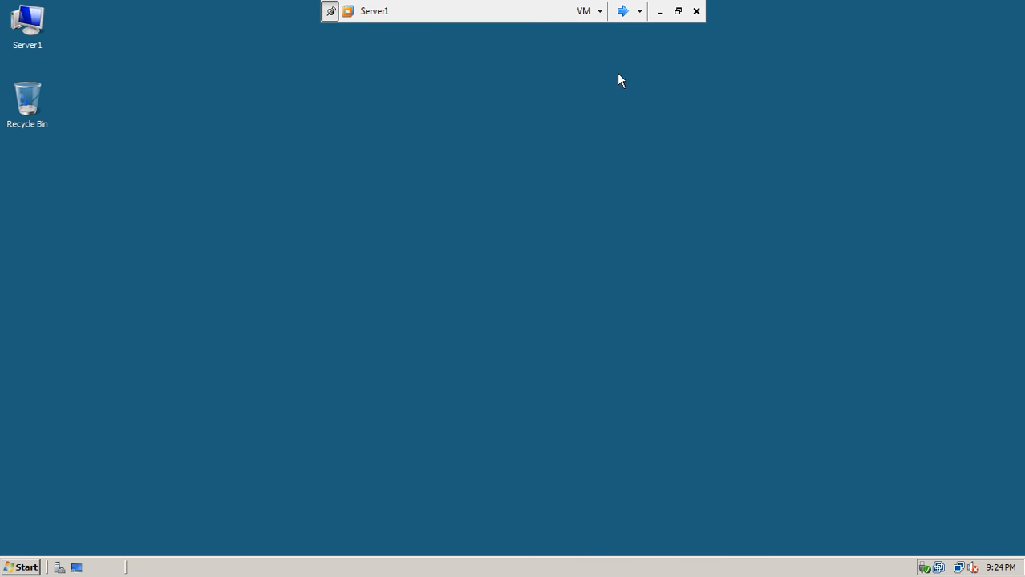
{"action": "left_click", "coordinate": [624, 14]}
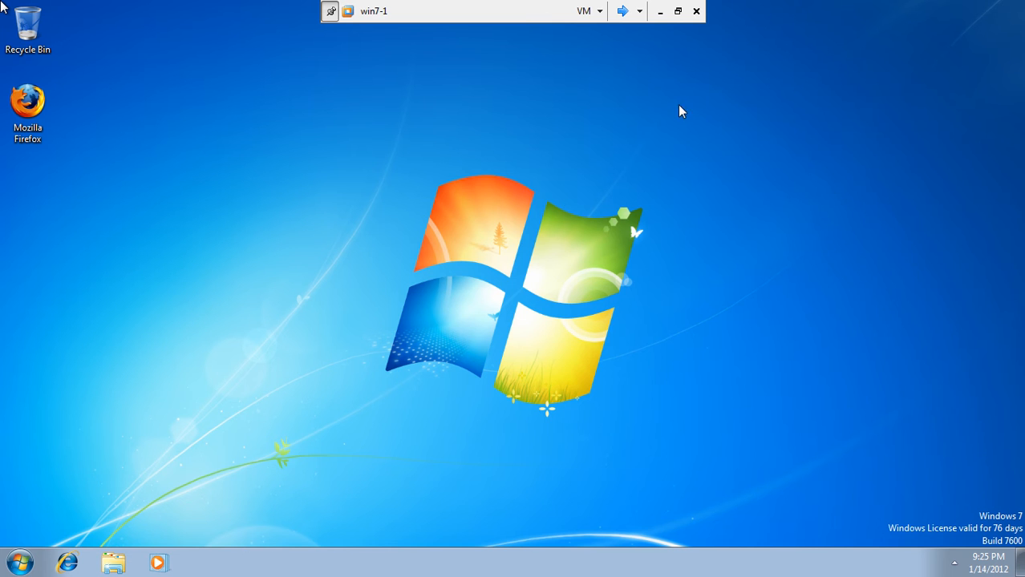
{"action": "left_click", "coordinate": [623, 12]}
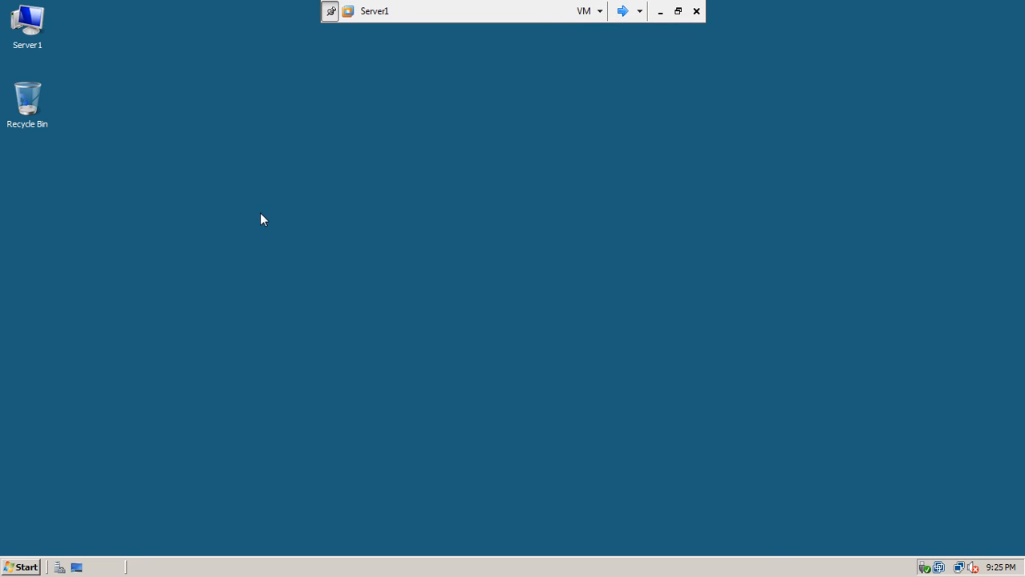
{"action": "left_click", "coordinate": [623, 12]}
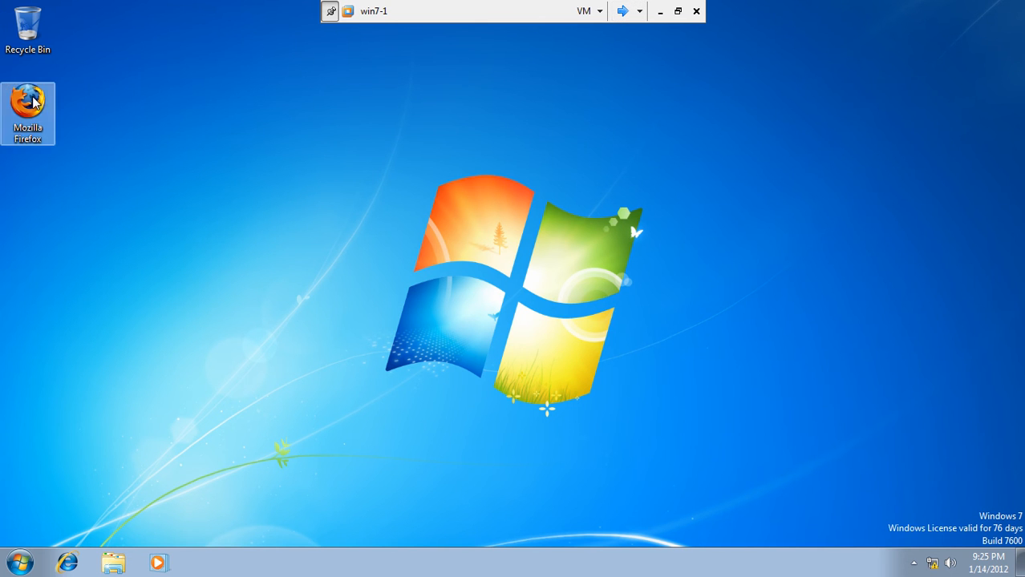
{"action": "left_click", "coordinate": [623, 12]}
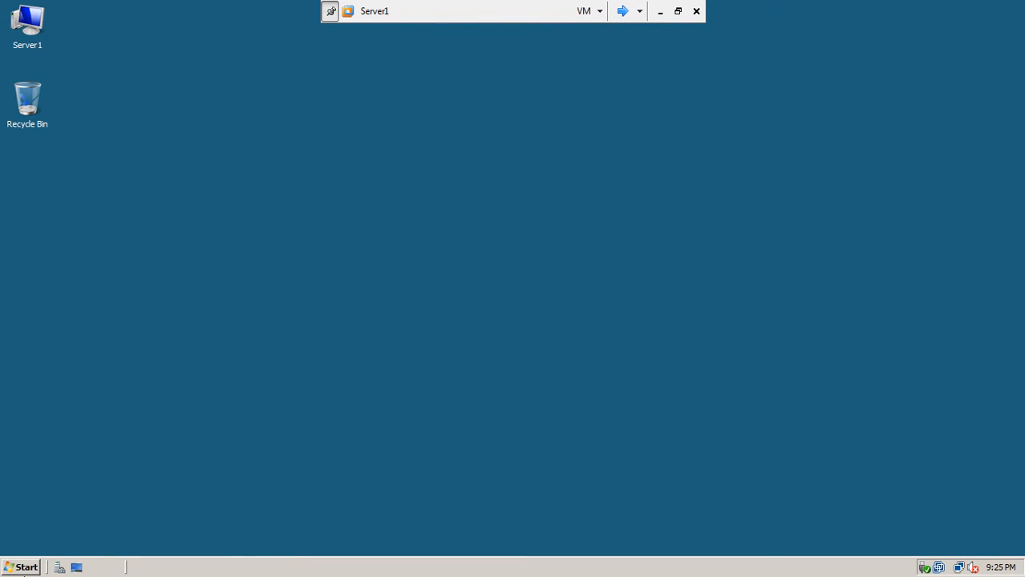
Launch ADSI Edit maximized and connect to the Default naming context of server1.test.com.
{"action": "left_click", "coordinate": [22, 569]}
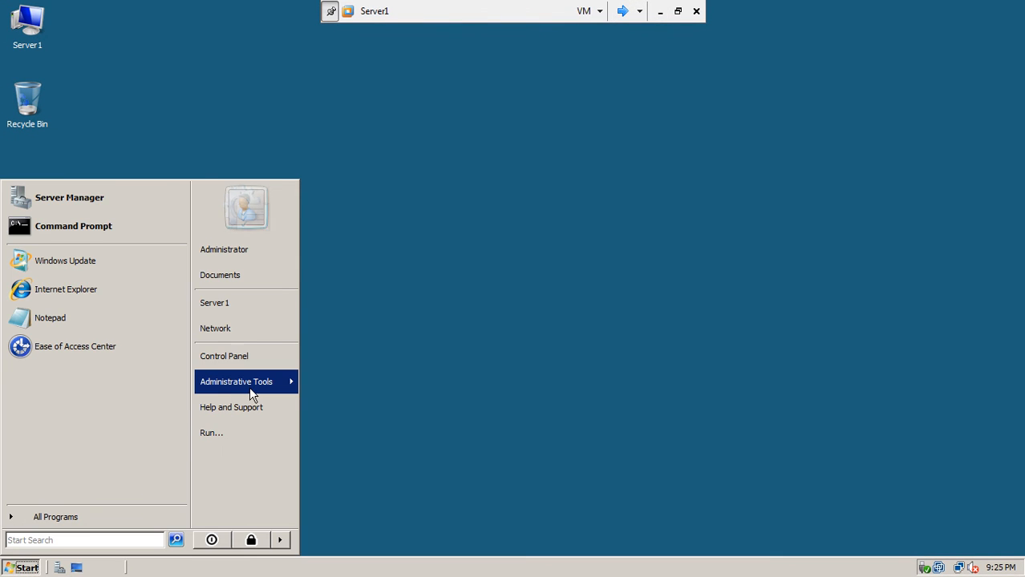
{"action": "mouse_move", "coordinate": [249, 390]}
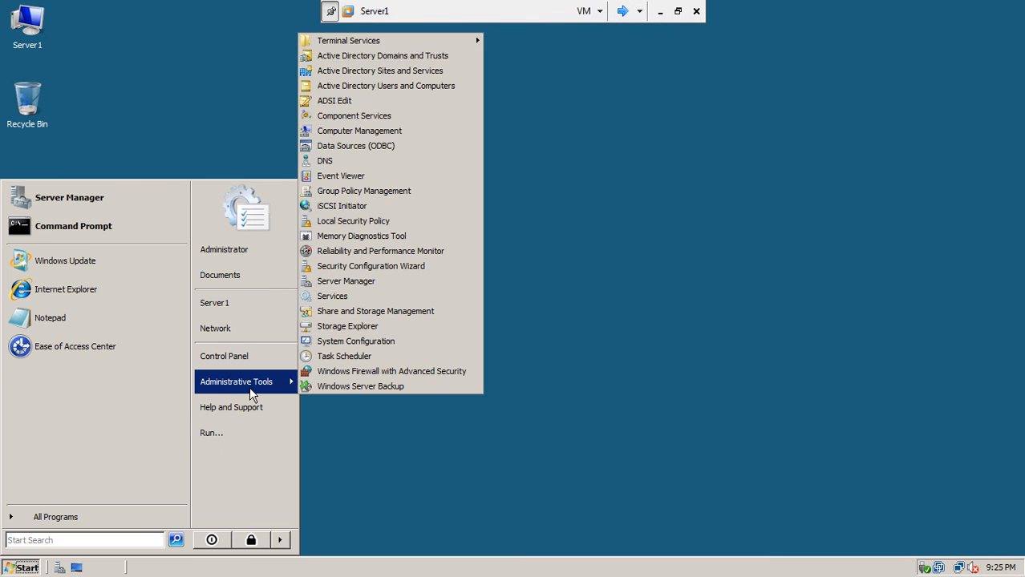
{"action": "left_click", "coordinate": [337, 102]}
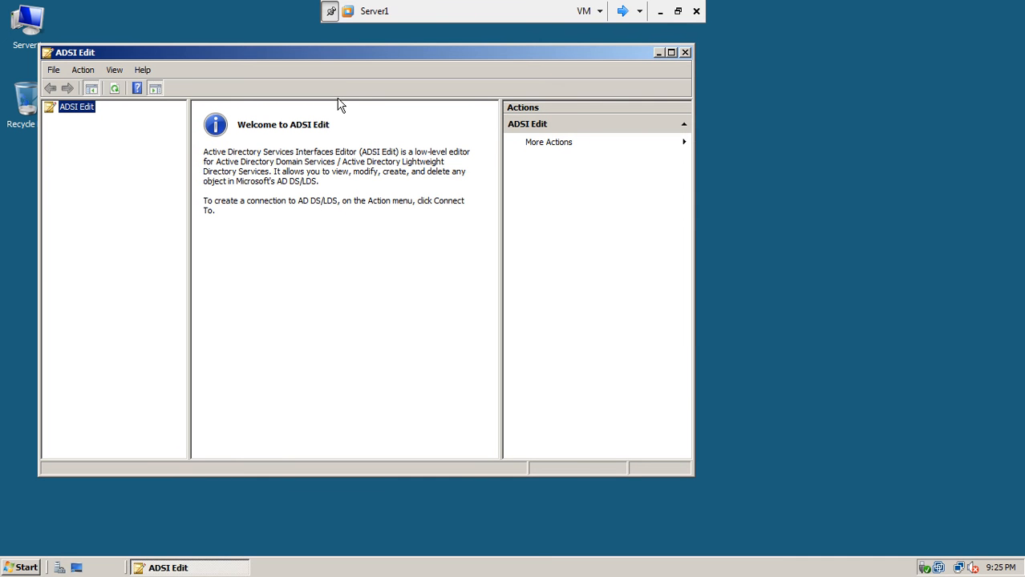
{"action": "double_click", "coordinate": [376, 53]}
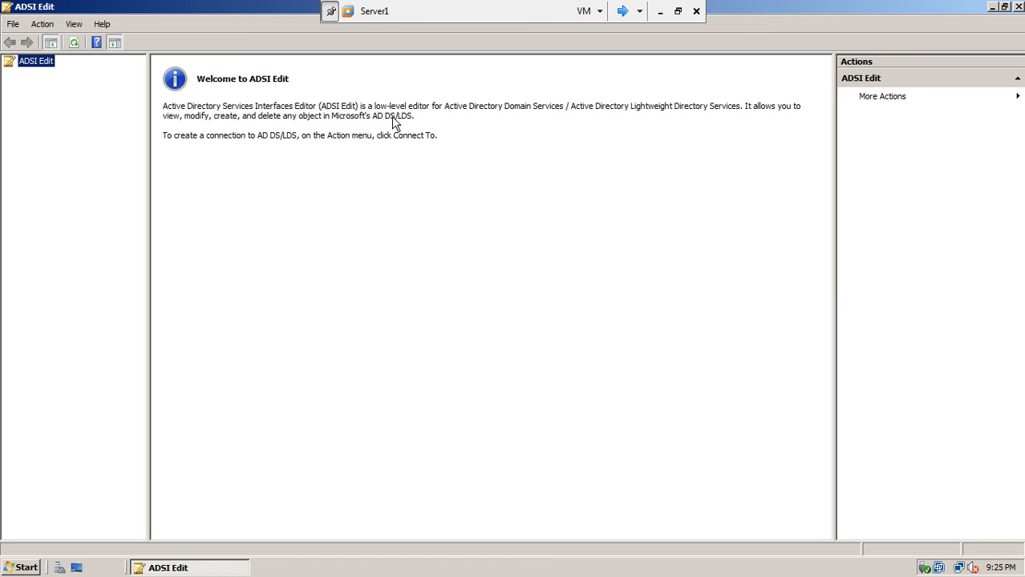
{"action": "left_click", "coordinate": [51, 70]}
{"action": "left_click", "coordinate": [539, 403]}
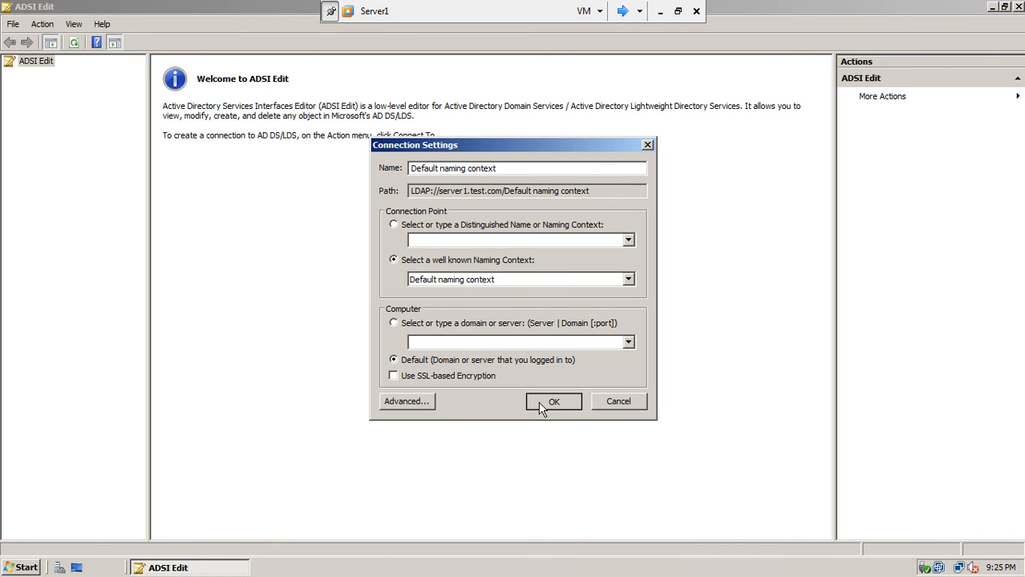
Widen the tree pane and expand DC=test,DC=com > CN=System to select CN=Password Settings Container.
{"action": "left_click_drag", "start_coordinate": [149, 127], "coordinate": [307, 129]}
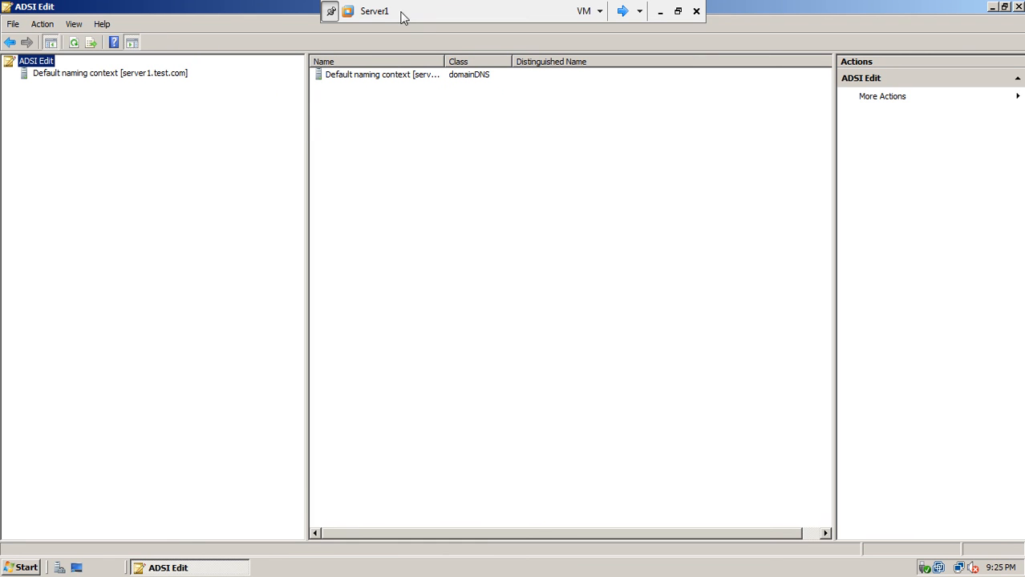
{"action": "left_click", "coordinate": [157, 81]}
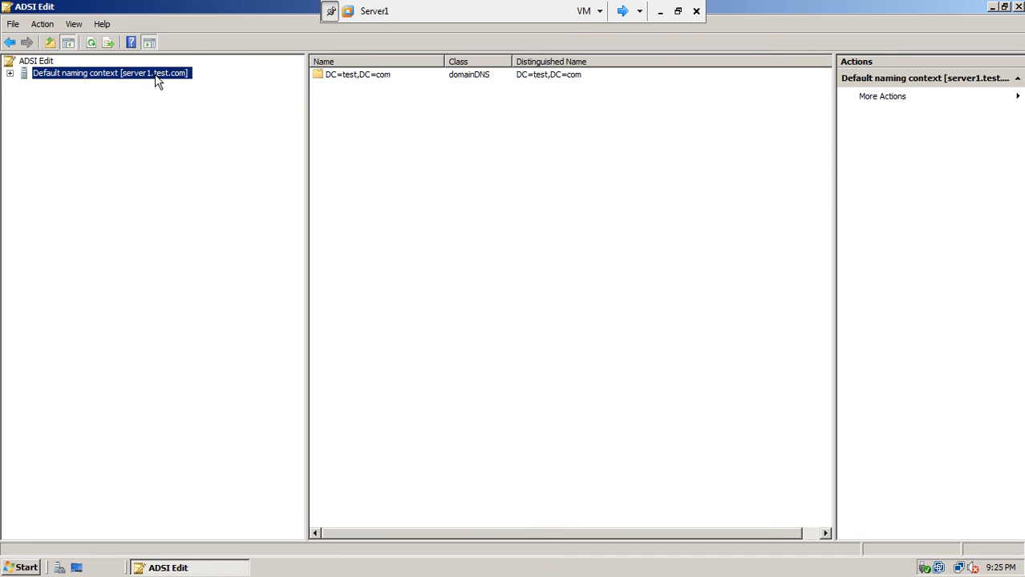
{"action": "left_click", "coordinate": [10, 73]}
{"action": "left_click", "coordinate": [63, 90]}
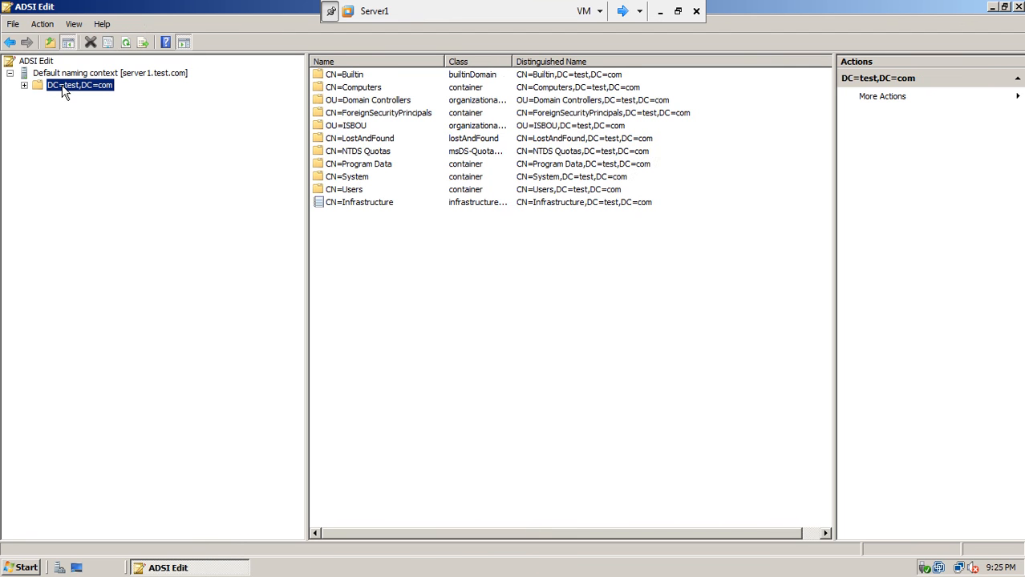
{"action": "left_click", "coordinate": [25, 85]}
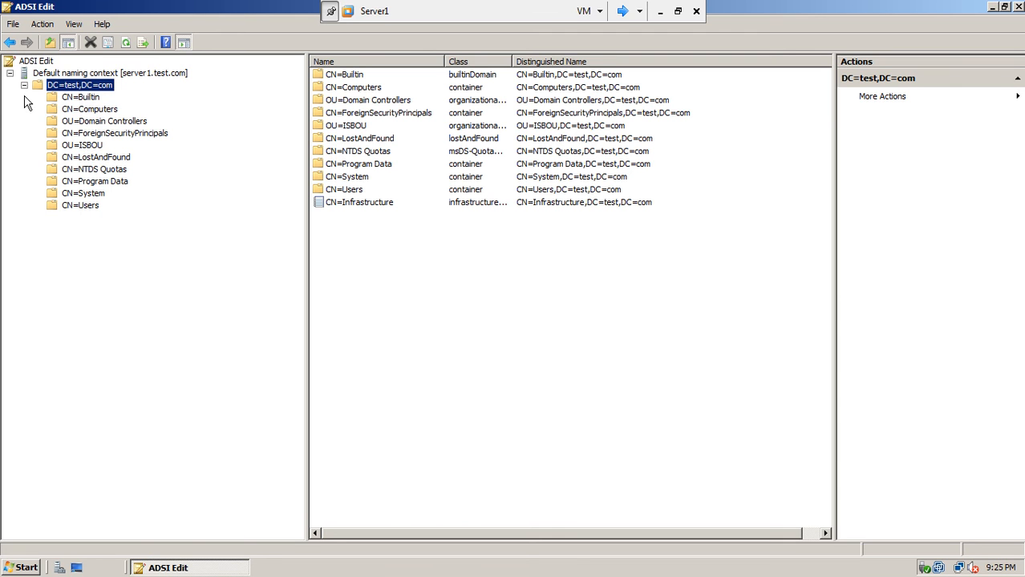
{"action": "left_click", "coordinate": [65, 195]}
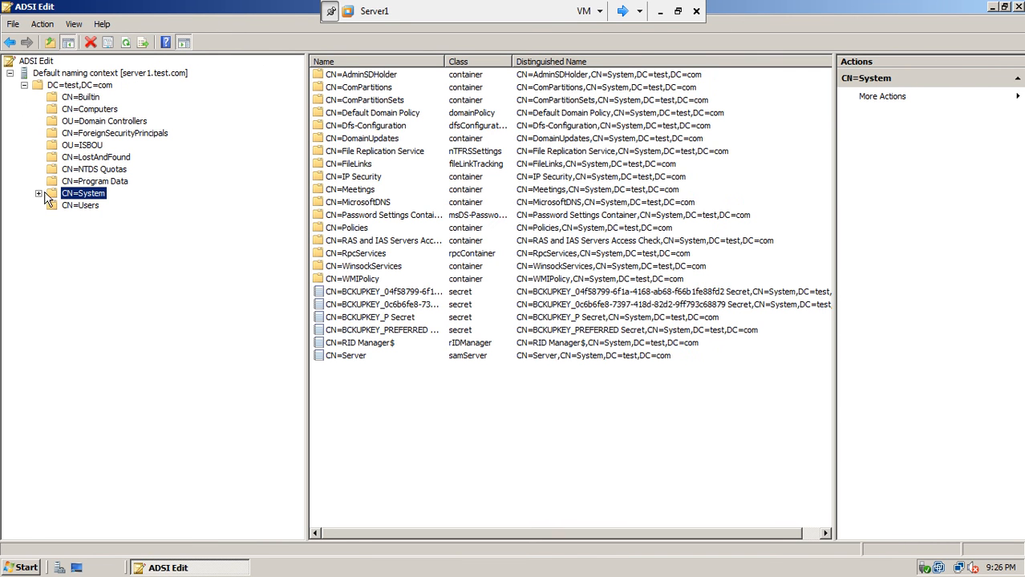
{"action": "left_click", "coordinate": [38, 194]}
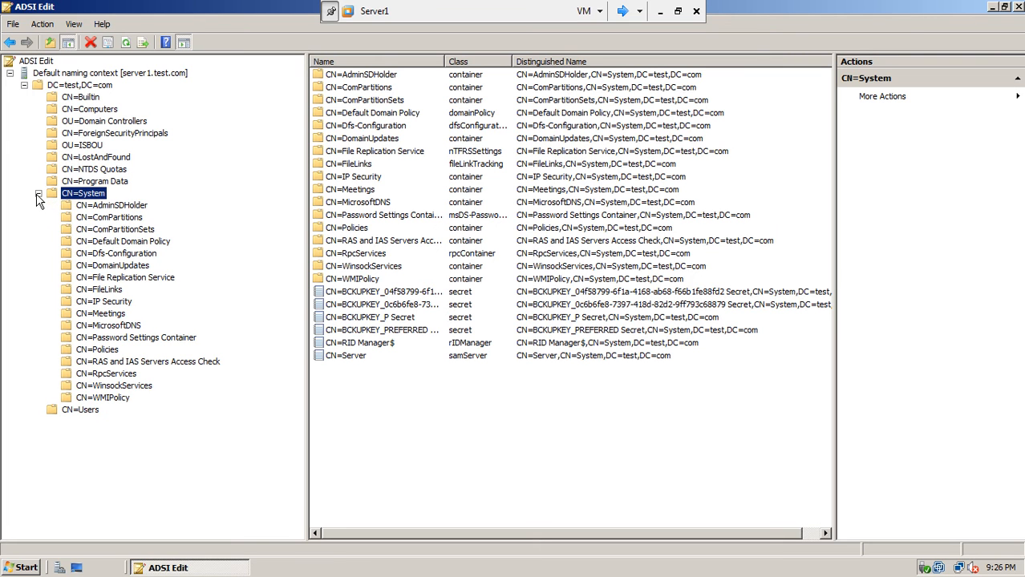
{"action": "left_click", "coordinate": [148, 340]}
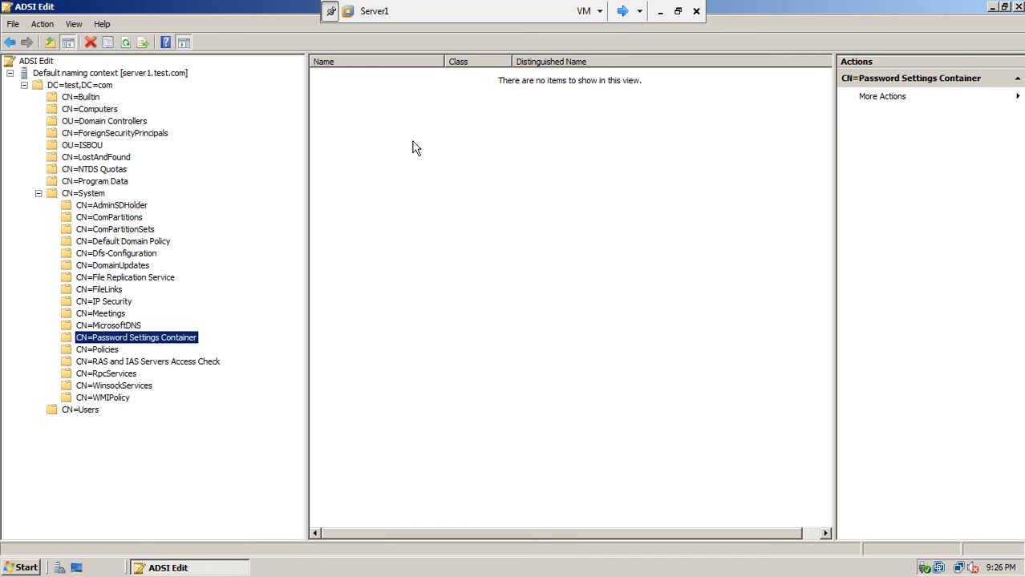
Start a New > Object in the Password Settings Container and centre the Create Object dialog.
{"action": "right_click", "coordinate": [417, 188]}
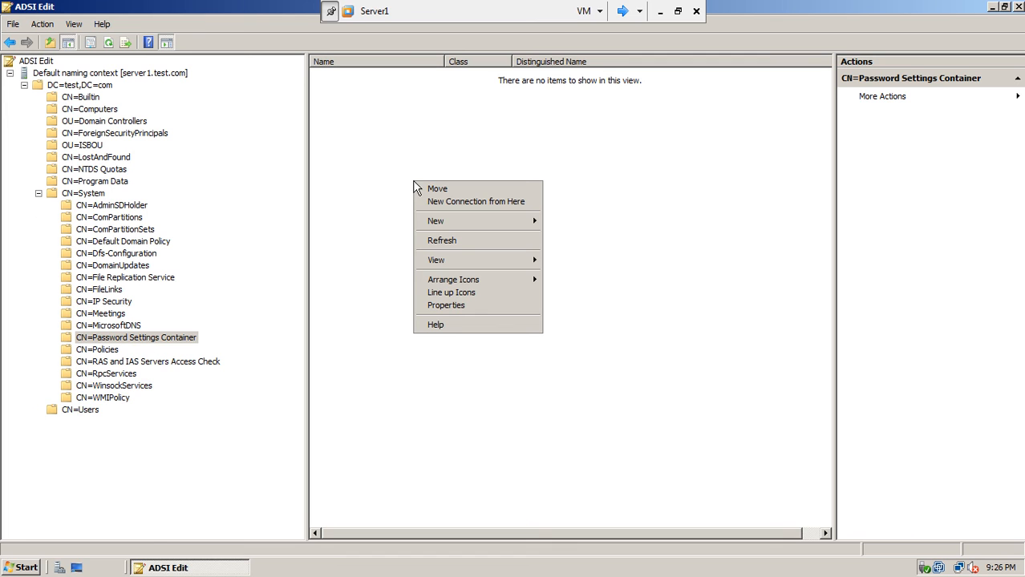
{"action": "mouse_move", "coordinate": [433, 223]}
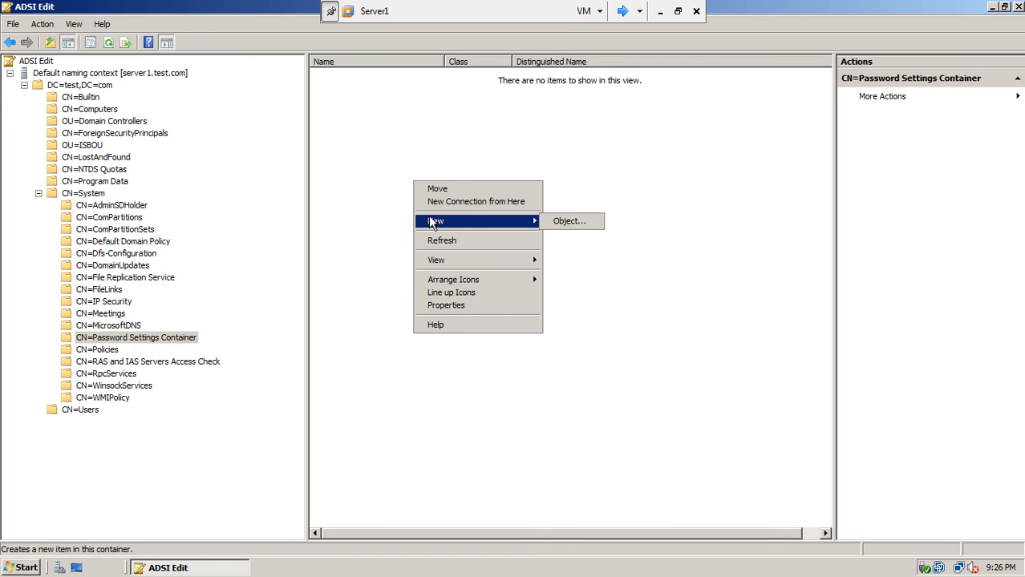
{"action": "left_click", "coordinate": [567, 222]}
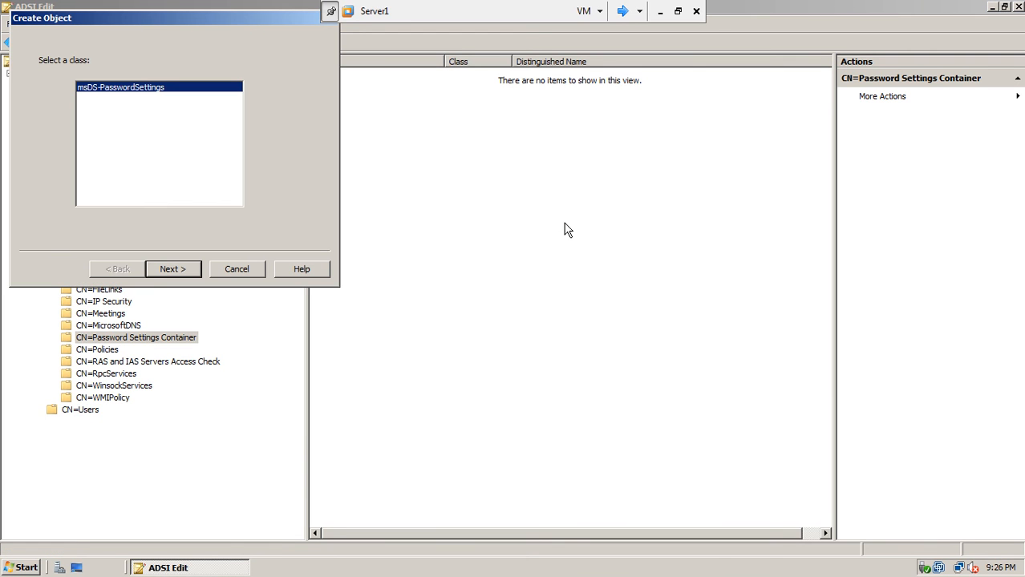
{"action": "left_click_drag", "start_coordinate": [245, 14], "coordinate": [583, 117]}
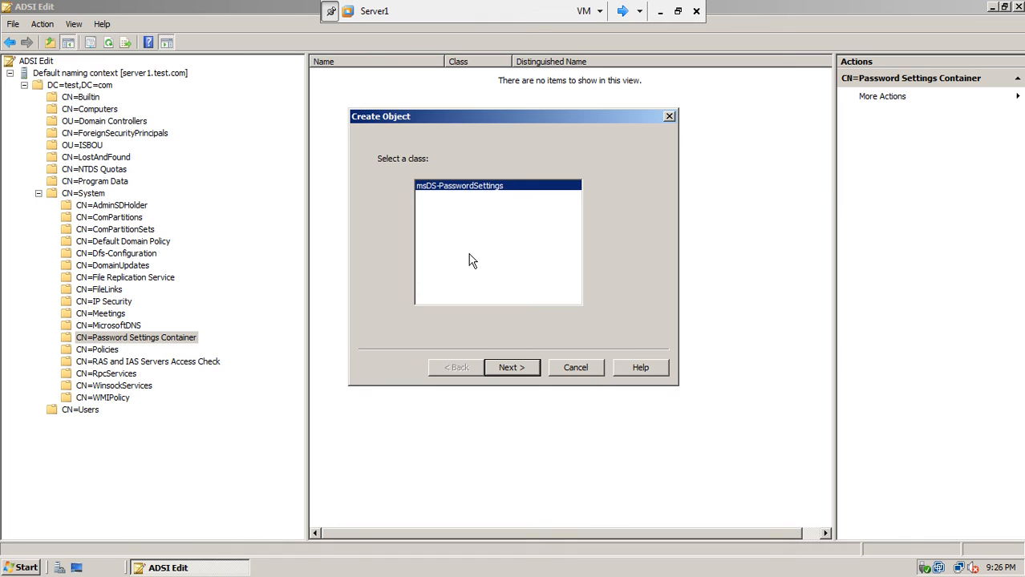
Keep the msDS-PasswordSettings class and name the object ExecutivePasswordPolicy.
{"action": "left_click", "coordinate": [496, 366]}
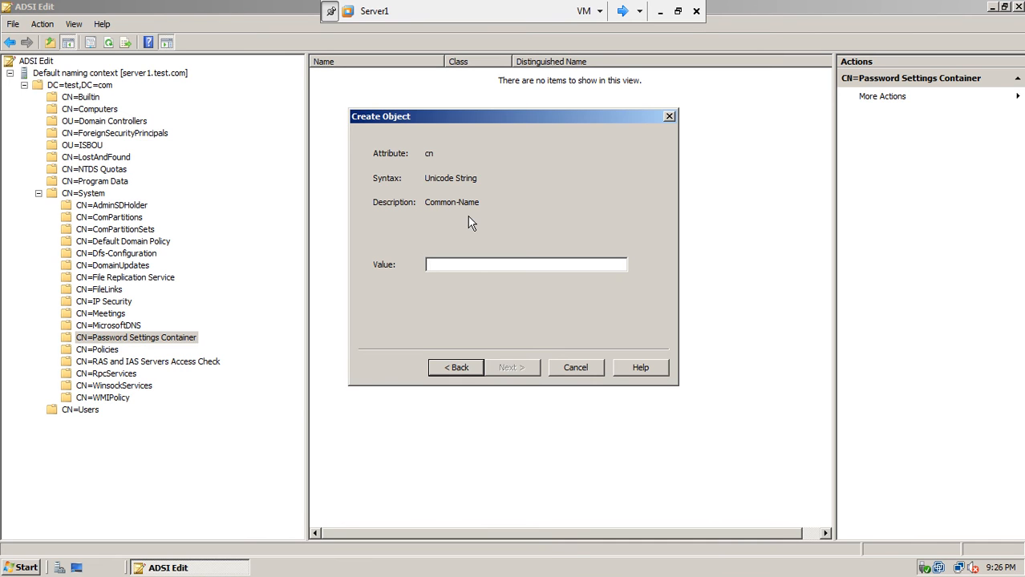
{"action": "type", "text": "Executive"}
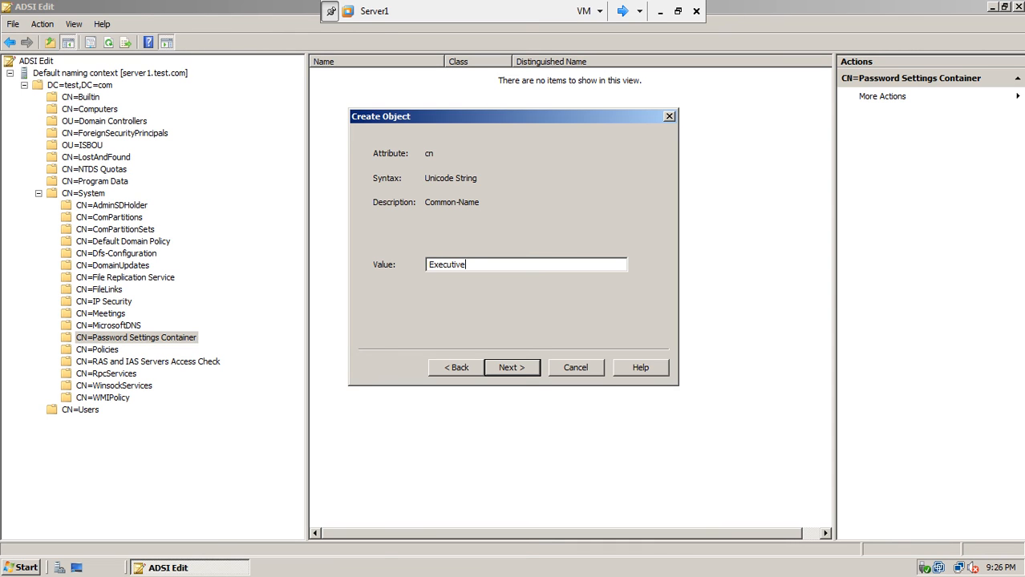
{"action": "type", "text": "PasswordPolicy"}
{"action": "left_click", "coordinate": [508, 368]}
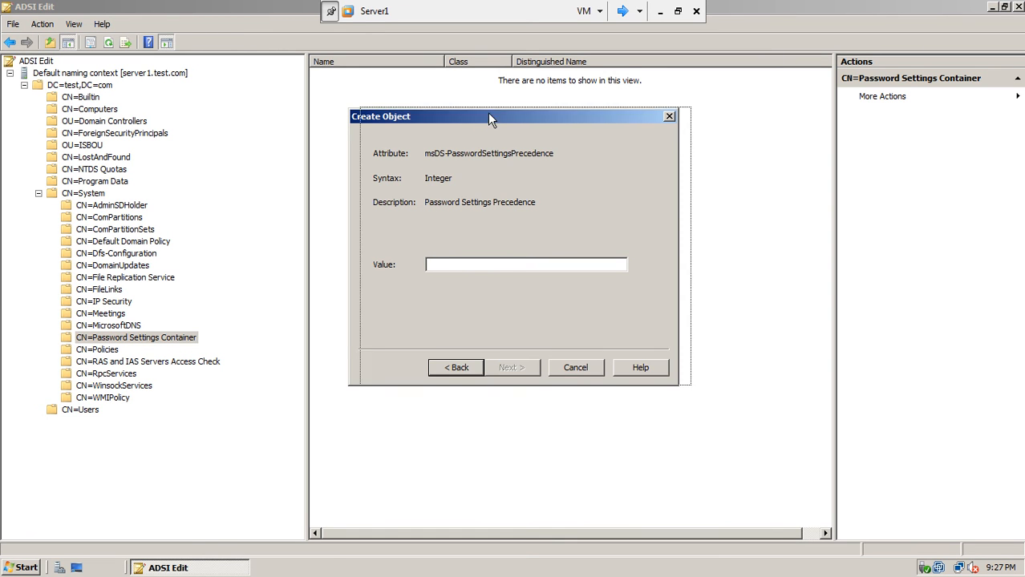
Set msDS-PasswordSettingsPrecedence to 1.
{"action": "left_click_drag", "start_coordinate": [477, 114], "coordinate": [491, 114]}
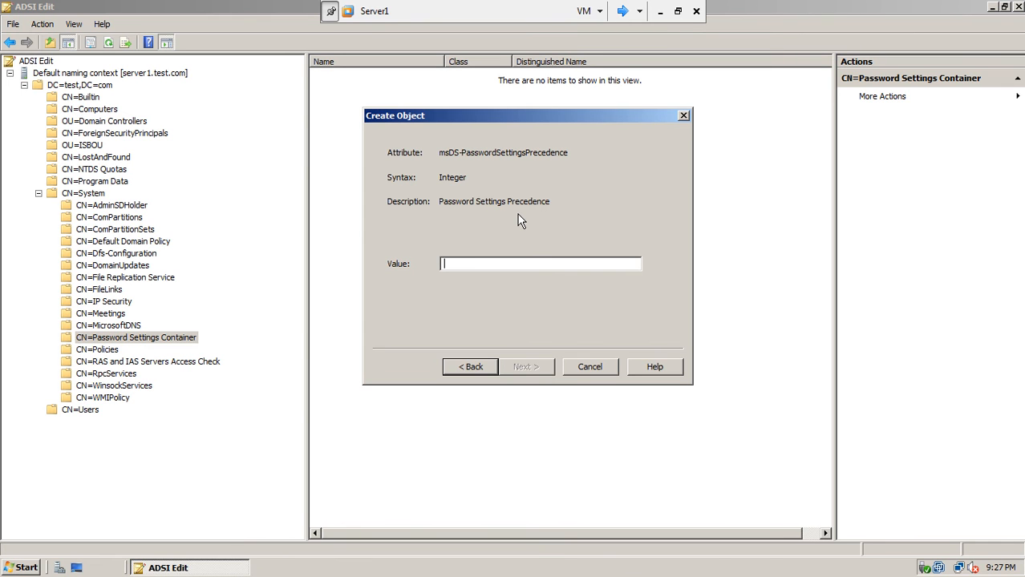
{"action": "type", "text": "1"}
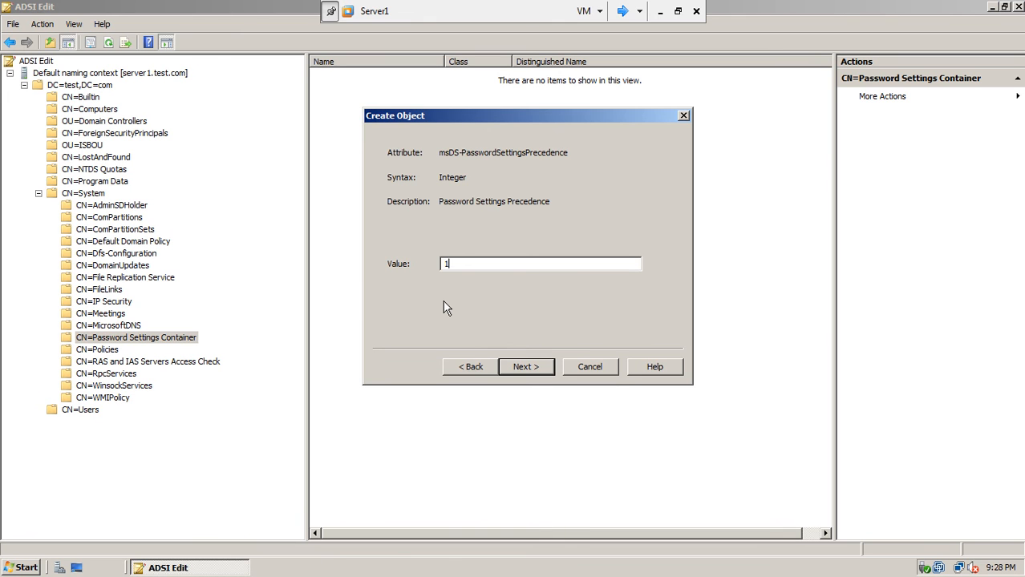
{"action": "left_click", "coordinate": [528, 368]}
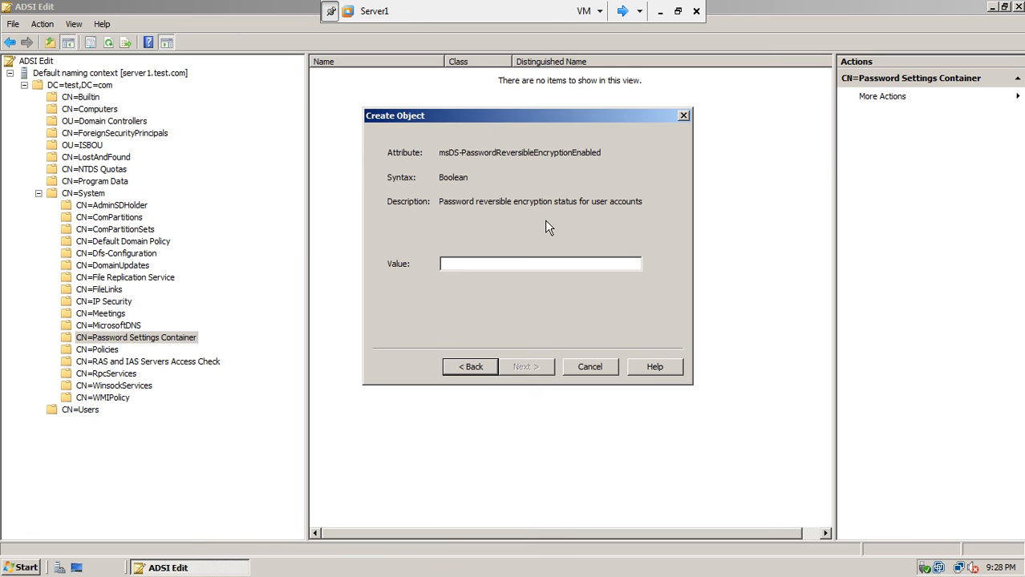
Enter FALSE for msDS-PasswordReversibleEncryptionEnabled, correcting the FASLE typo, and continue.
{"action": "left_click", "coordinate": [462, 265]}
{"action": "type", "text": "f"}
{"action": "key", "text": "BackSpace"}
{"action": "type", "text": "FASL"}
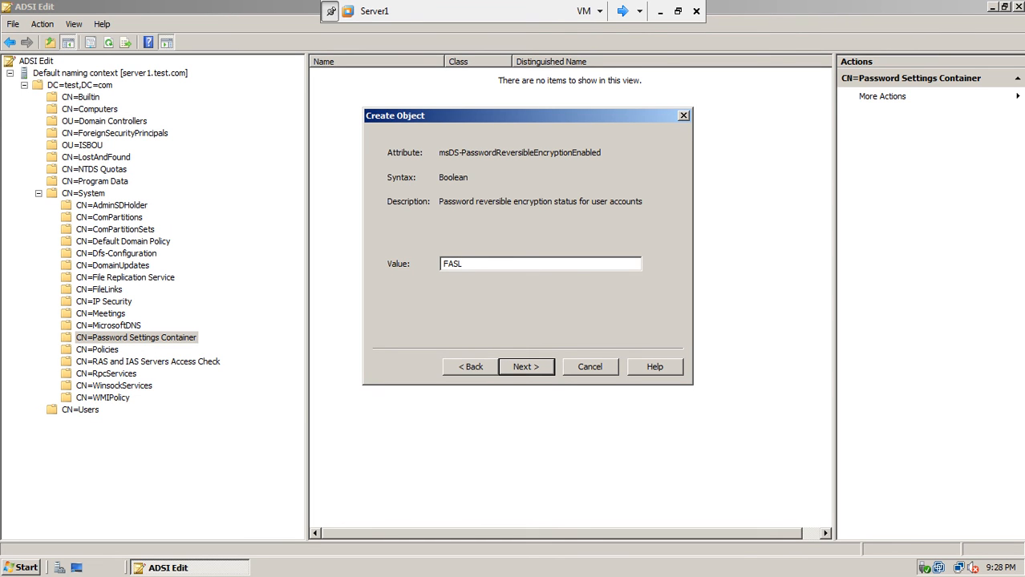
{"action": "type", "text": "E"}
{"action": "key", "text": "BackSpace"}
{"action": "key", "text": "BackSpace"}
{"action": "key", "text": "BackSpace"}
{"action": "type", "text": "LSE"}
{"action": "left_click", "coordinate": [521, 367]}
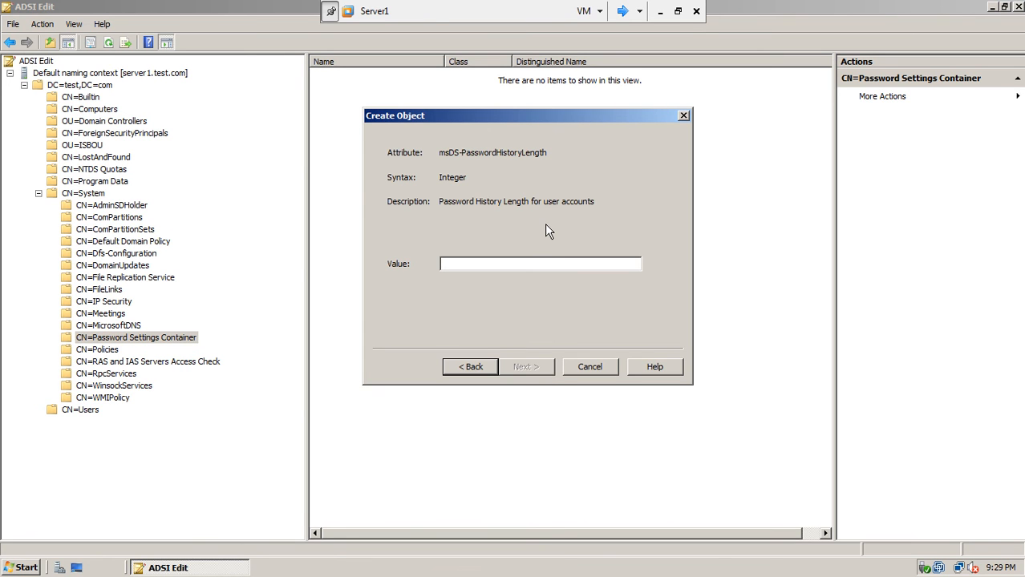
Set msDS-PasswordHistoryLength to 5 and msDS-PasswordComplexityEnabled to FALSE.
{"action": "type", "text": "5"}
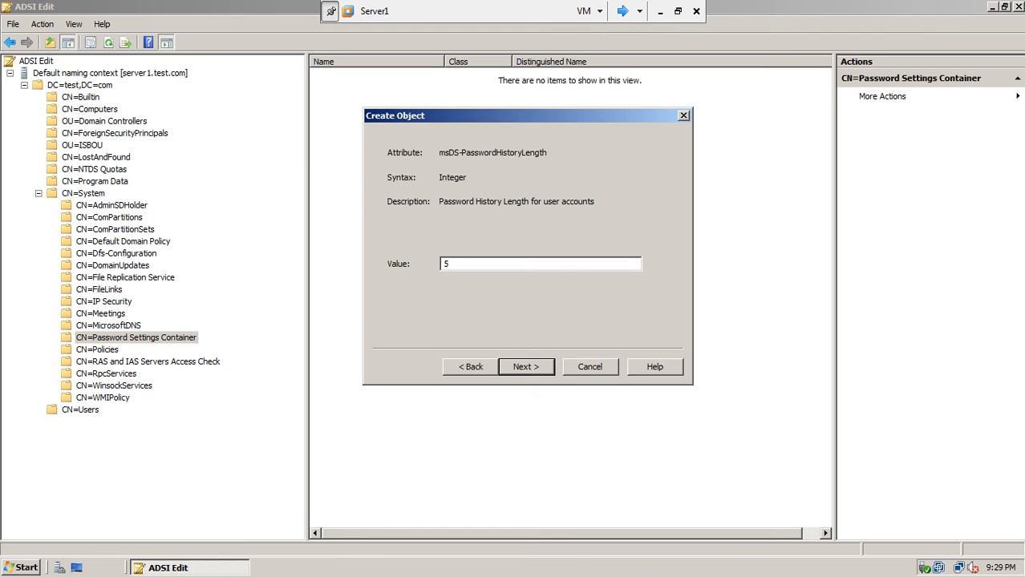
{"action": "left_click", "coordinate": [522, 368]}
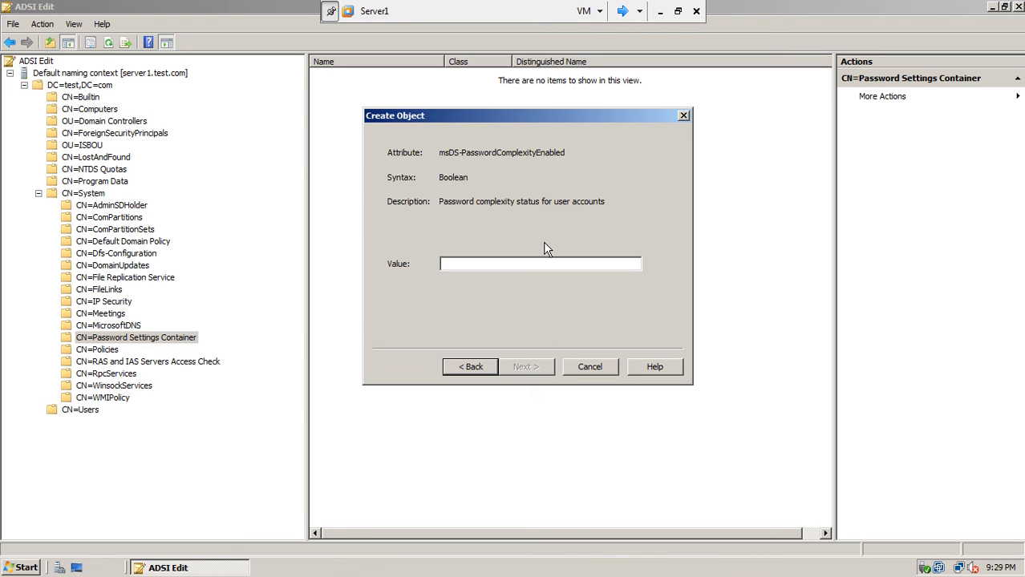
{"action": "type", "text": "FALSE"}
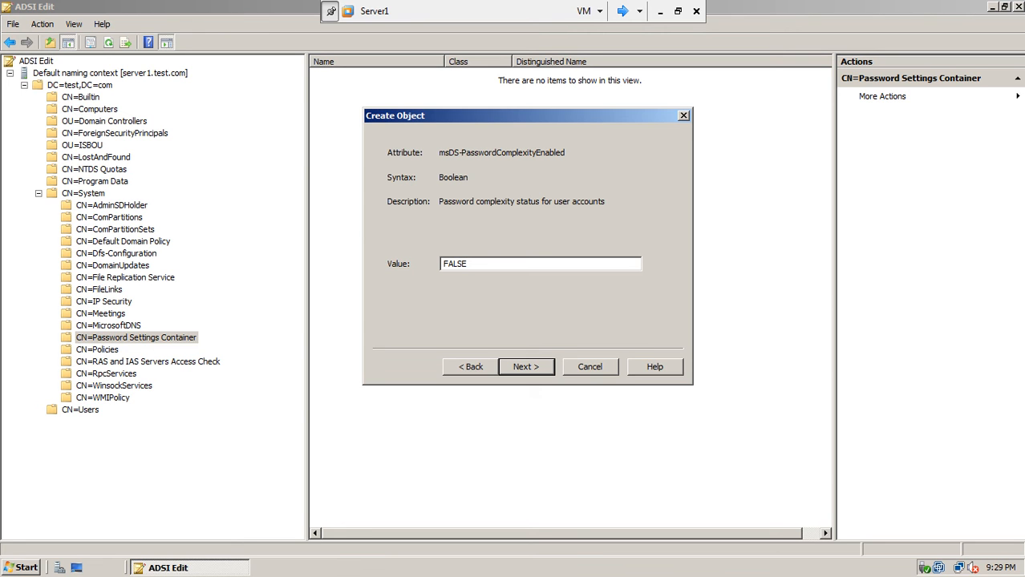
{"action": "left_click", "coordinate": [522, 366]}
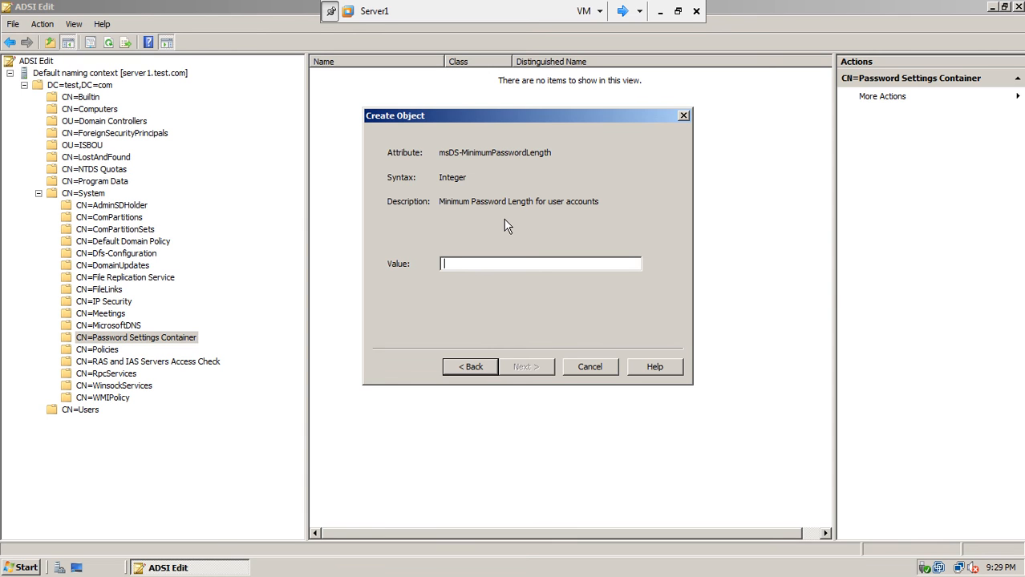
Set msDS-MinimumPasswordLength to 4 and enter 1:00:00:00 as msDS-MinimumPasswordAge.
{"action": "type", "text": "4"}
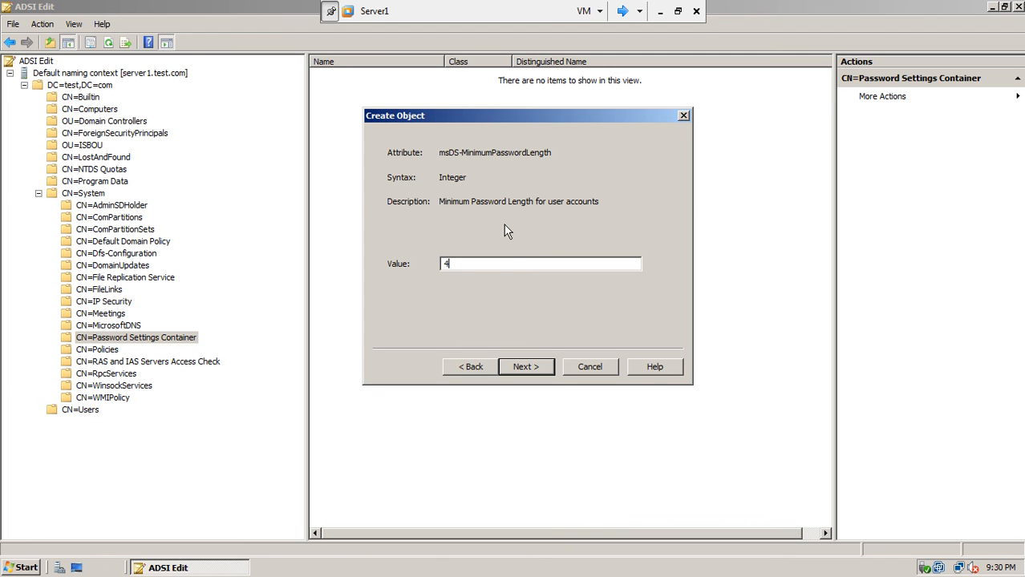
{"action": "left_click", "coordinate": [544, 368]}
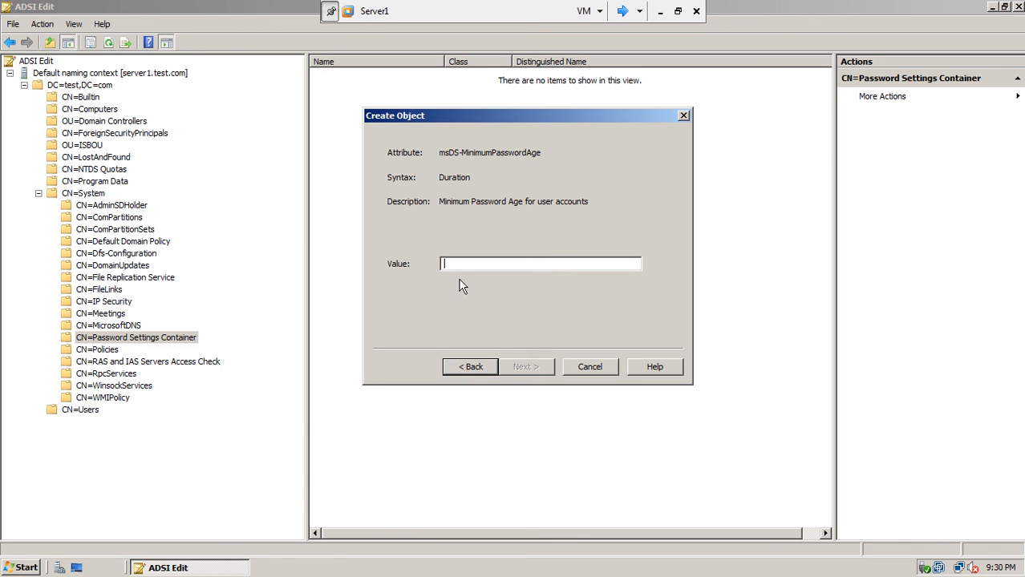
{"action": "type", "text": "1:"}
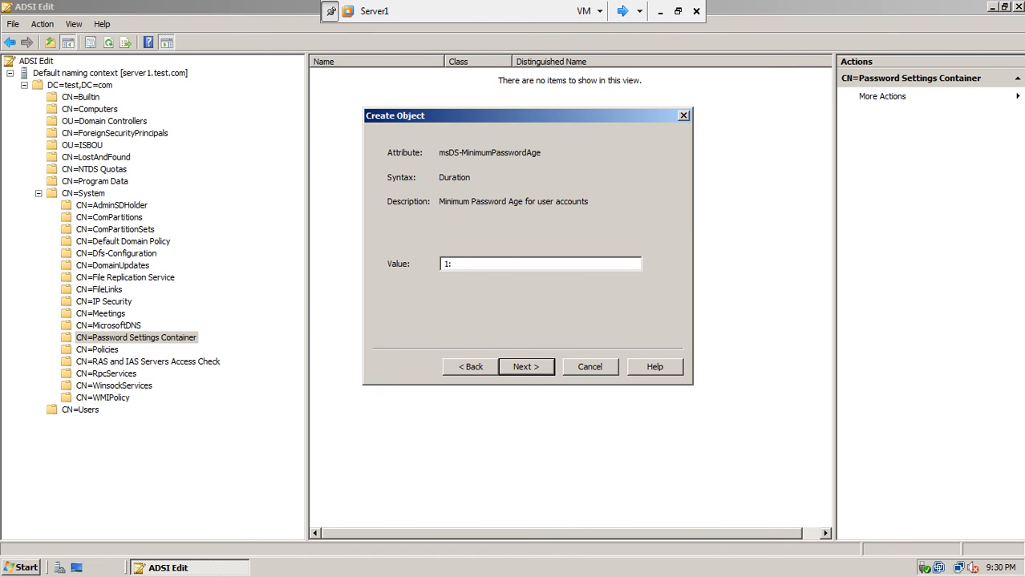
{"action": "type", "text": "00:00:00"}
Set maximum password age to 90:00:00:00 and lockout threshold to 20.
{"action": "left_click", "coordinate": [526, 368]}
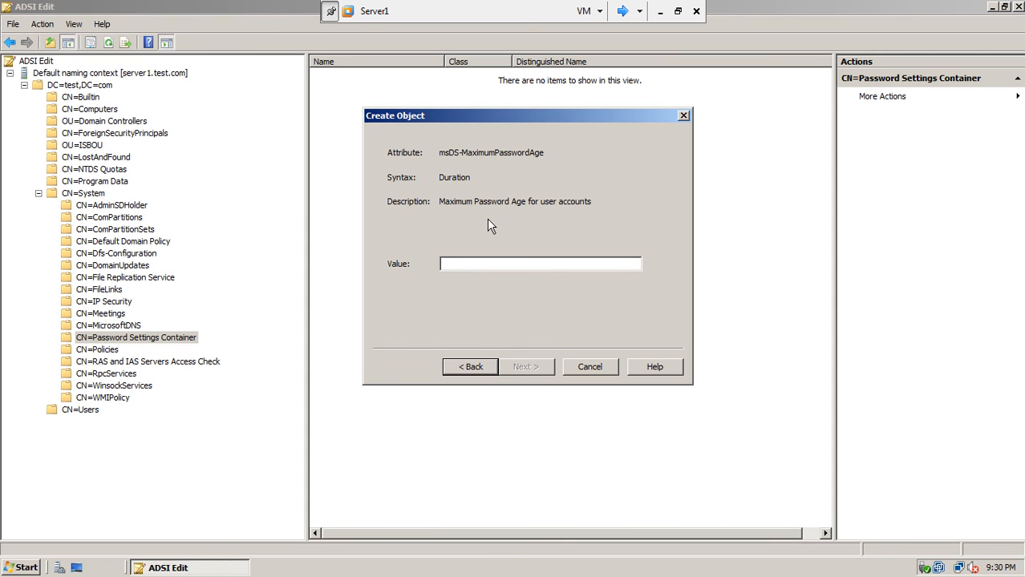
{"action": "type", "text": "90"}
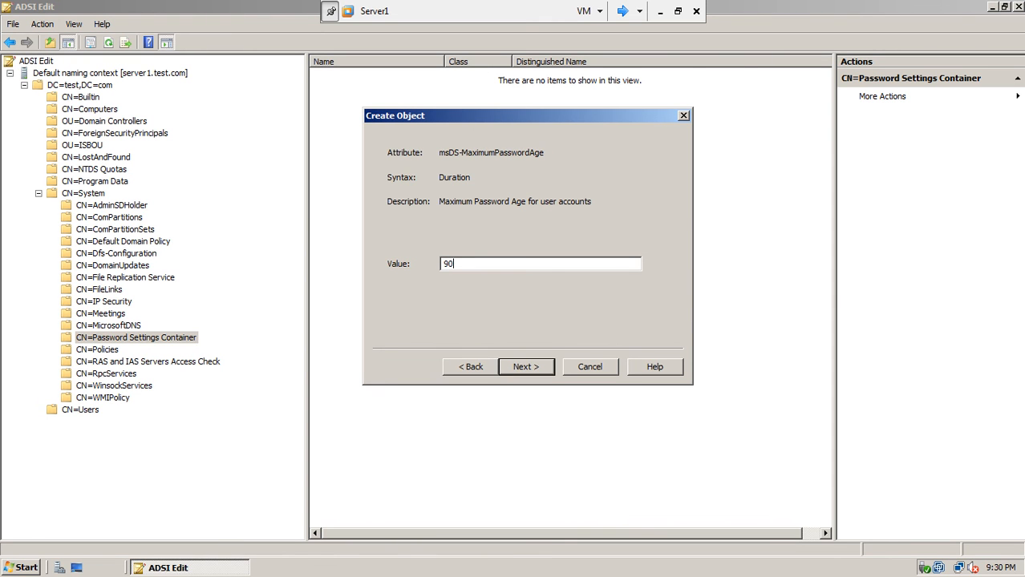
{"action": "type", "text": ":00:00:00"}
{"action": "left_click", "coordinate": [526, 368]}
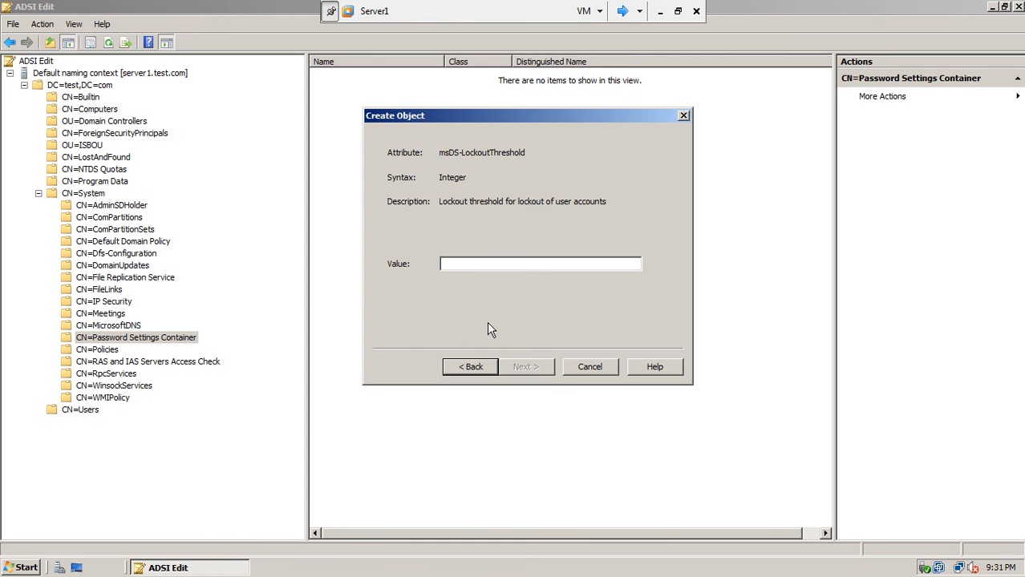
{"action": "type", "text": "20"}
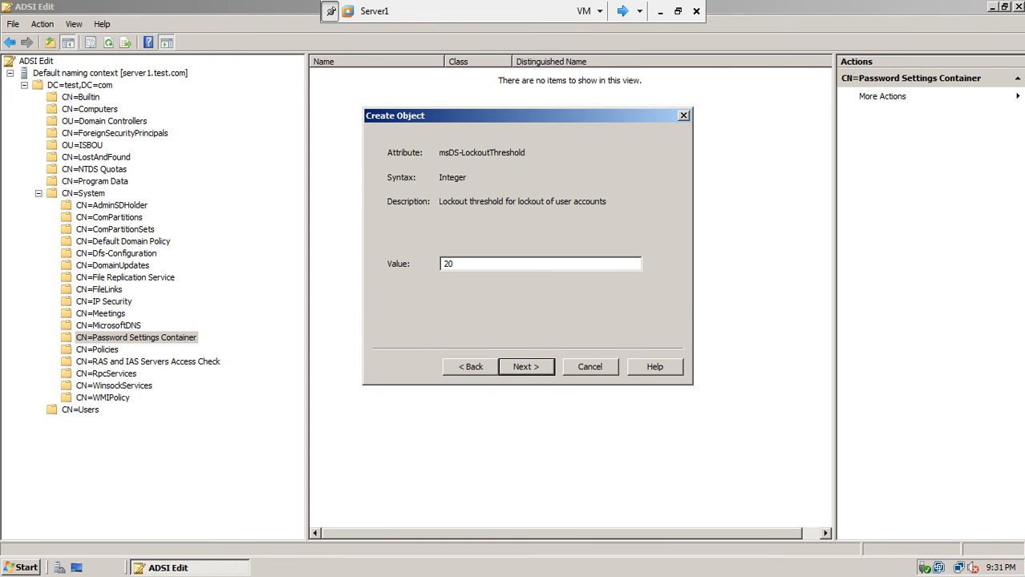
{"action": "left_click", "coordinate": [530, 375]}
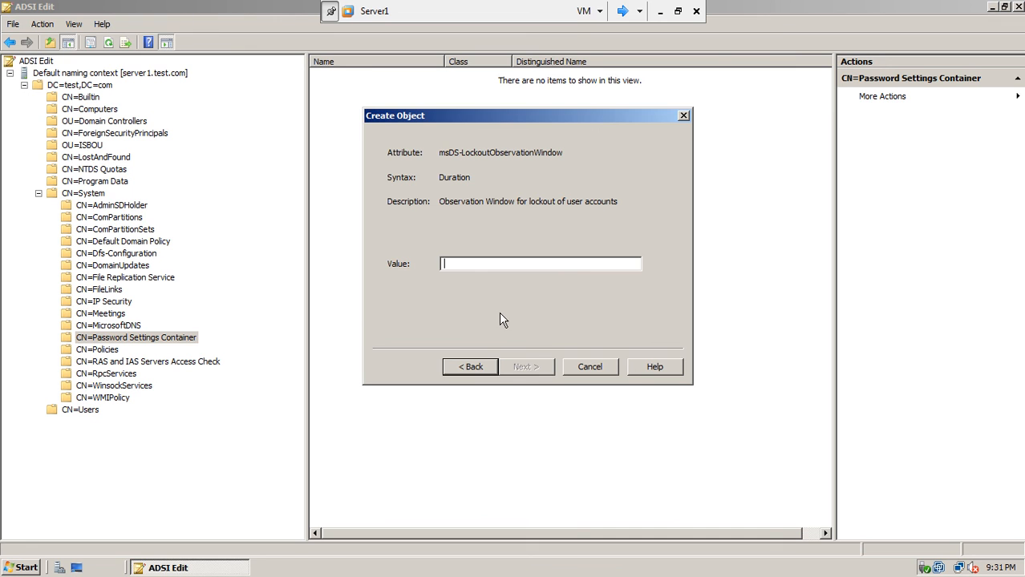
Set lockout observation window to 0:00:20:00 and enter 0:01:00:05 as lockout duration.
{"action": "type", "text": "0:"}
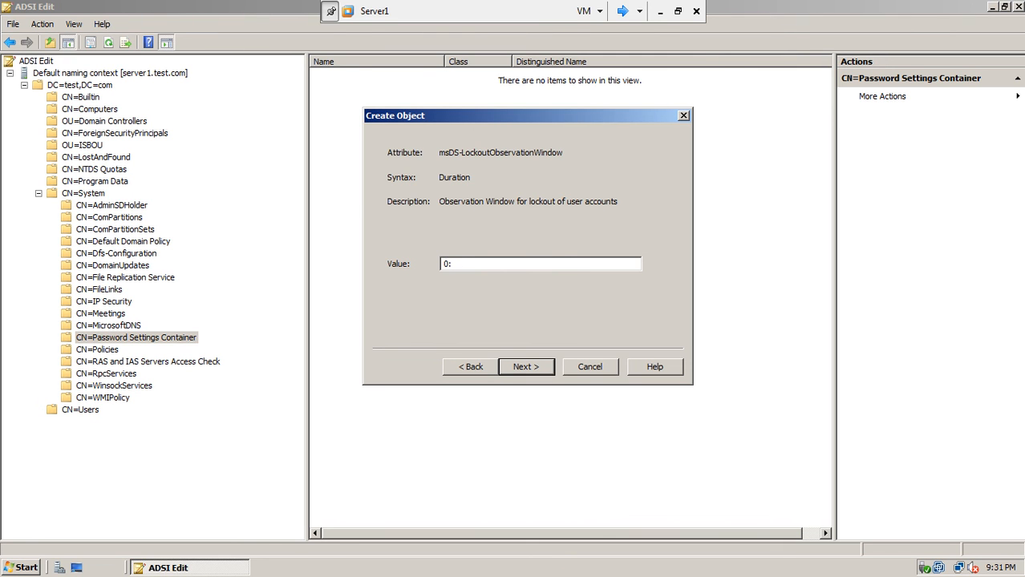
{"action": "type", "text": "00:20:00"}
{"action": "left_click", "coordinate": [522, 362]}
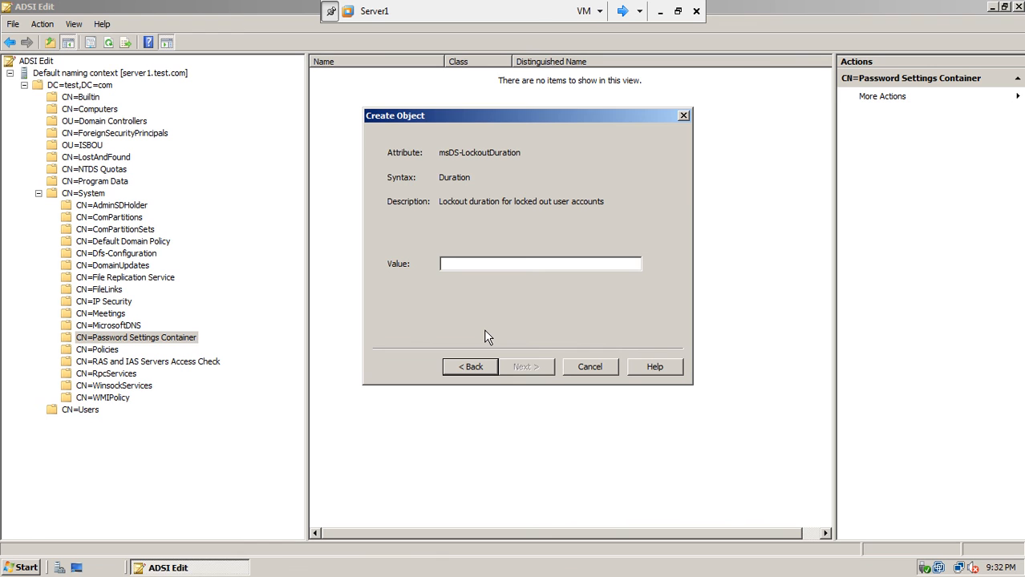
{"action": "type", "text": "0:01:00"}
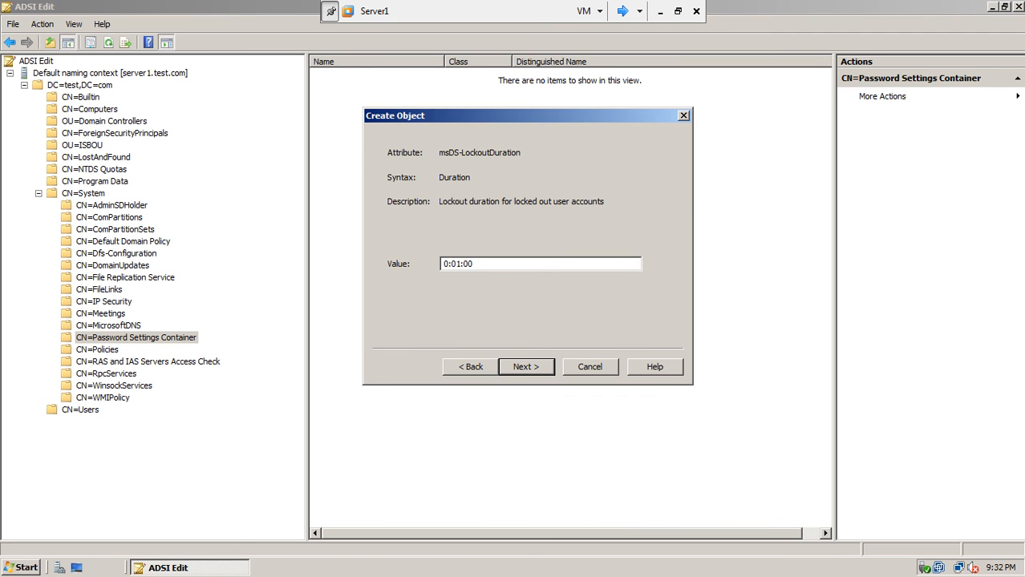
{"action": "type", "text": ":05"}
Confirm the msDS-LockoutDuration value to reach the Create Object wizard's Finish page.
{"action": "left_click", "coordinate": [536, 367]}
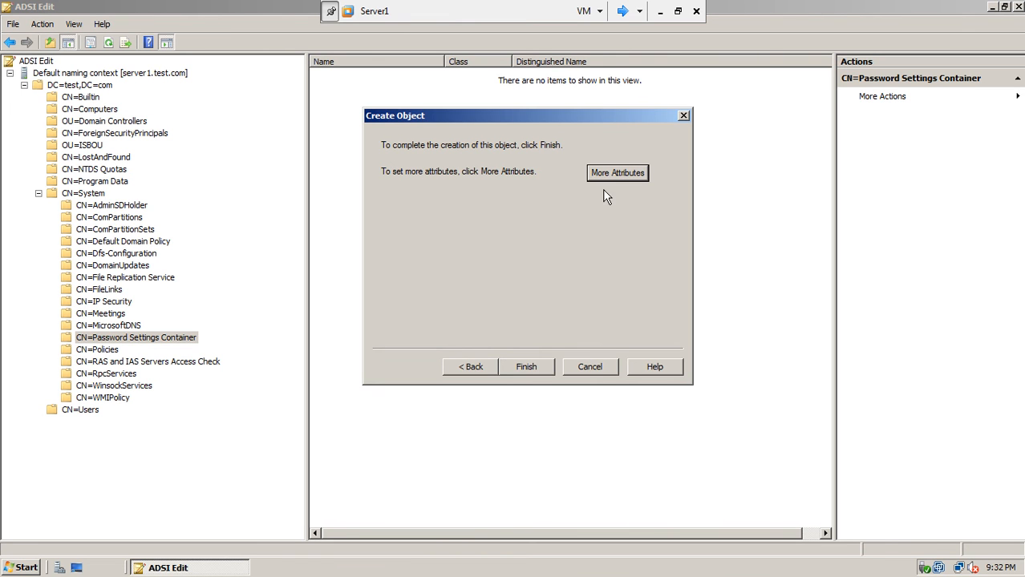
Show the optional attributes of cn=ExecutivePasswordPolicy, move the dialog left, and focus the value field.
{"action": "left_click", "coordinate": [617, 173]}
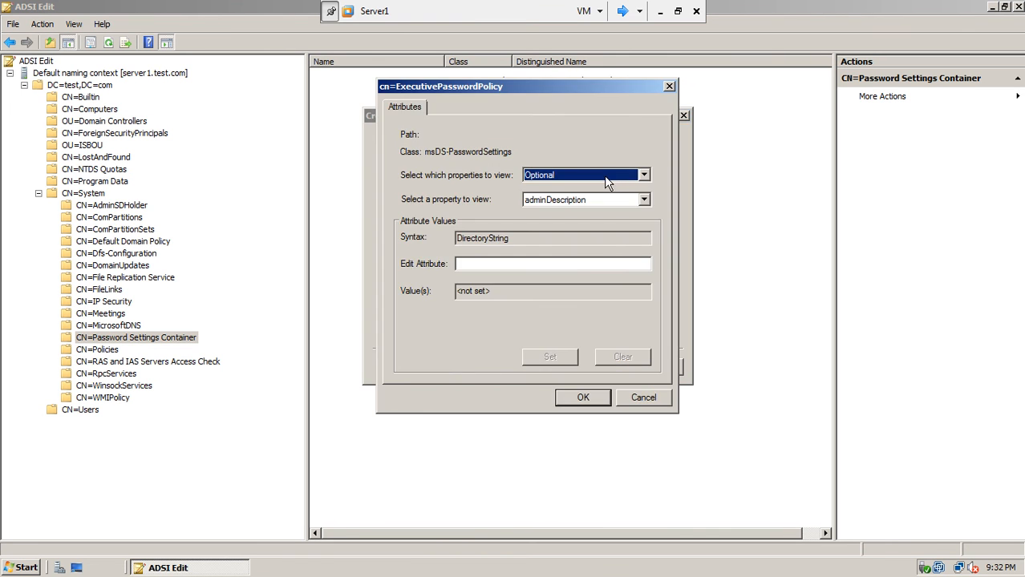
{"action": "left_click_drag", "start_coordinate": [555, 86], "coordinate": [389, 97]}
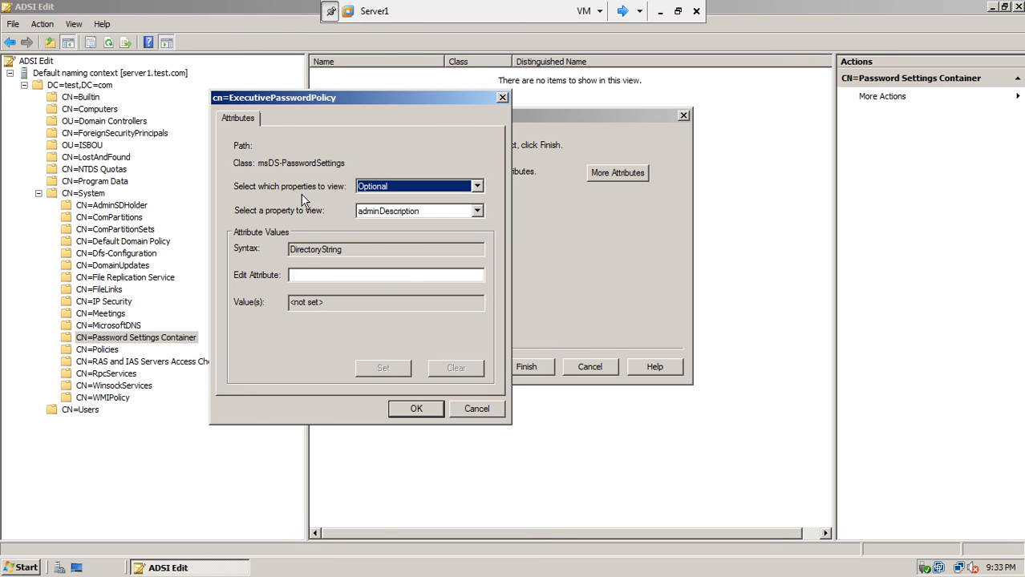
{"action": "left_click", "coordinate": [301, 276]}
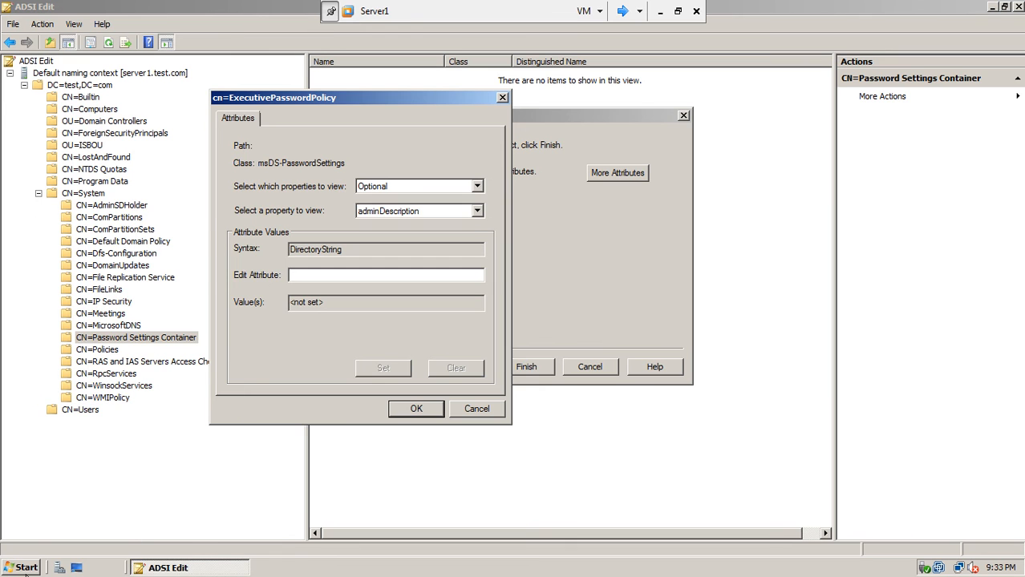
Launch Active Directory Users and Computers and select the Executives security group under ISBOU > ISBUsers > Executives.
{"action": "left_click", "coordinate": [25, 567]}
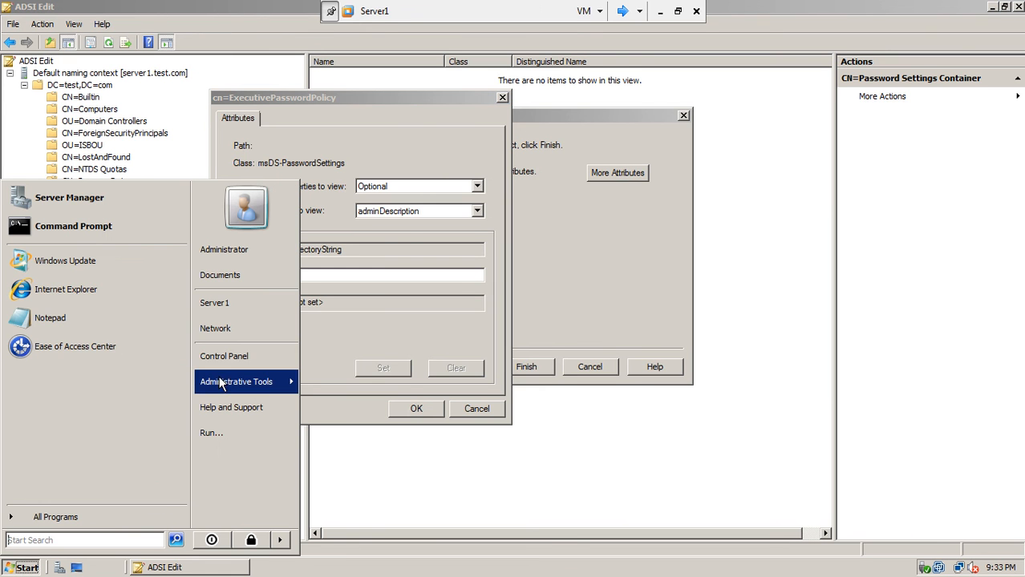
{"action": "mouse_move", "coordinate": [249, 382]}
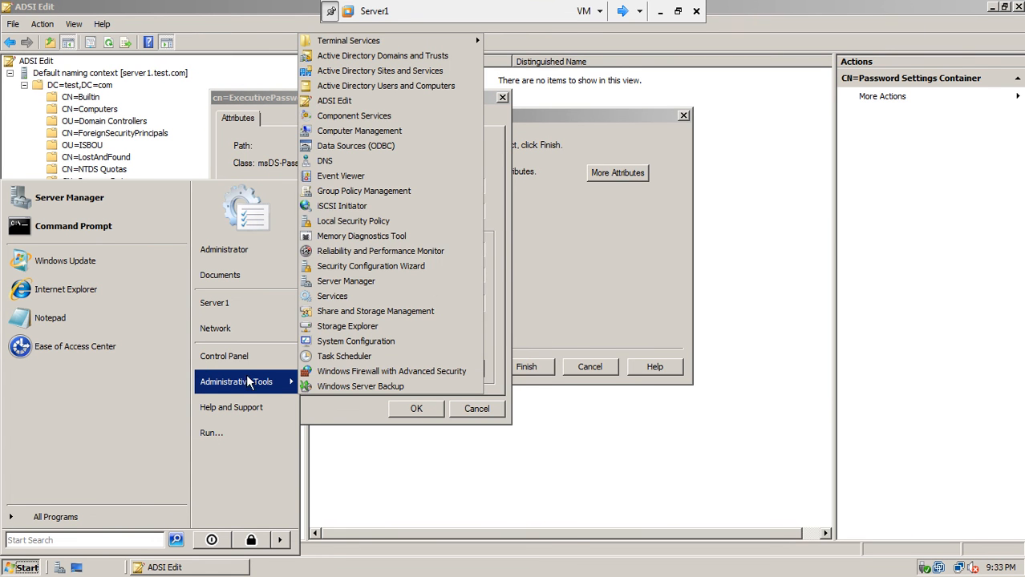
{"action": "left_click", "coordinate": [367, 88]}
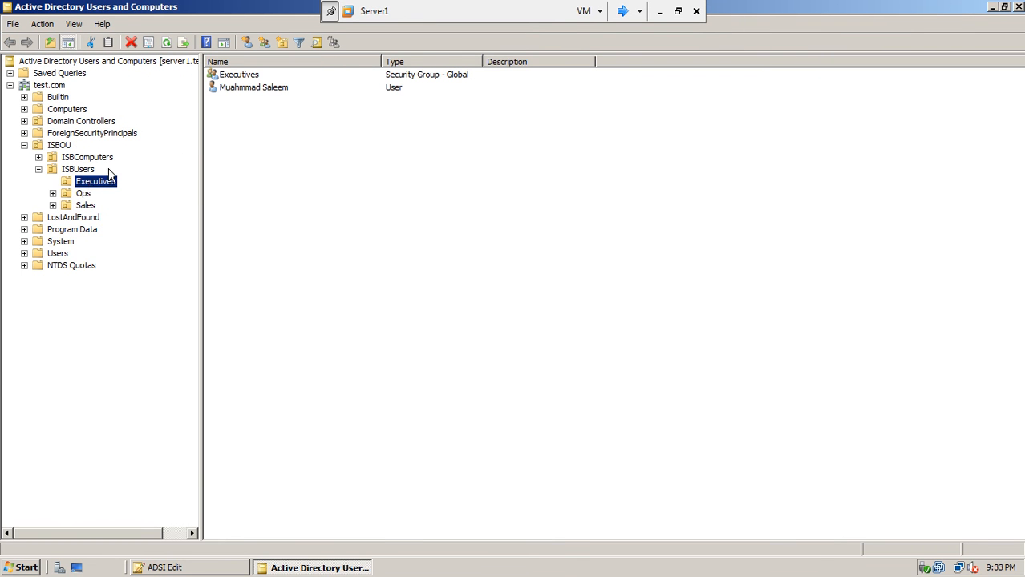
{"action": "left_click", "coordinate": [249, 78]}
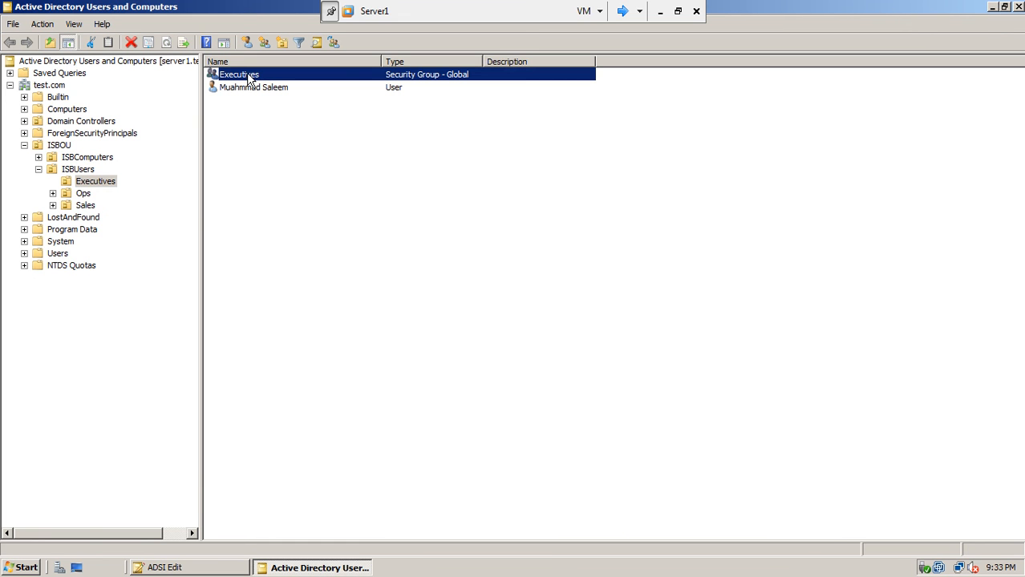
{"action": "right_click", "coordinate": [247, 76]}
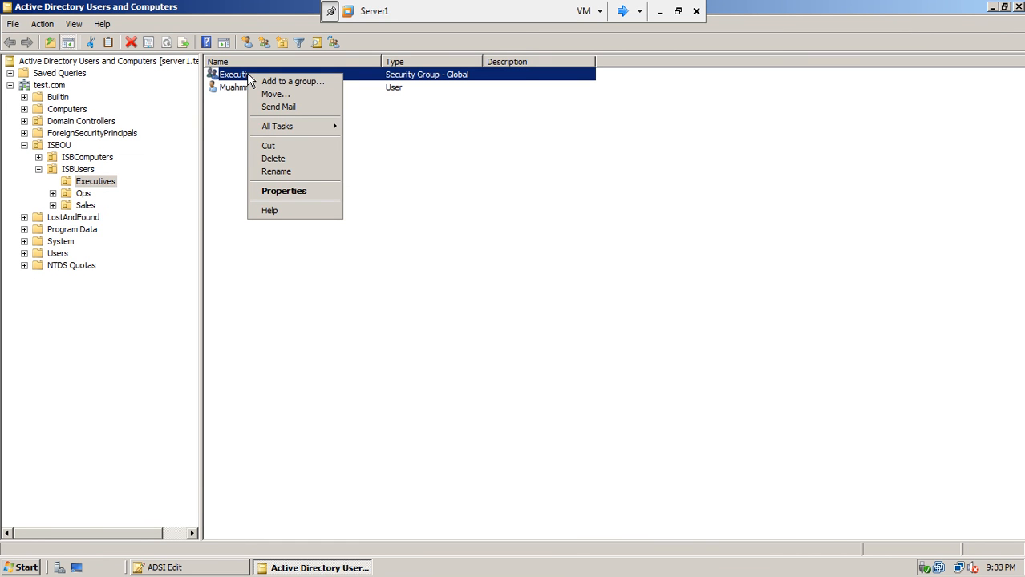
Open the Executives group's distinguishedName in the Attribute Editor and select its full value for copying.
{"action": "left_click", "coordinate": [281, 191]}
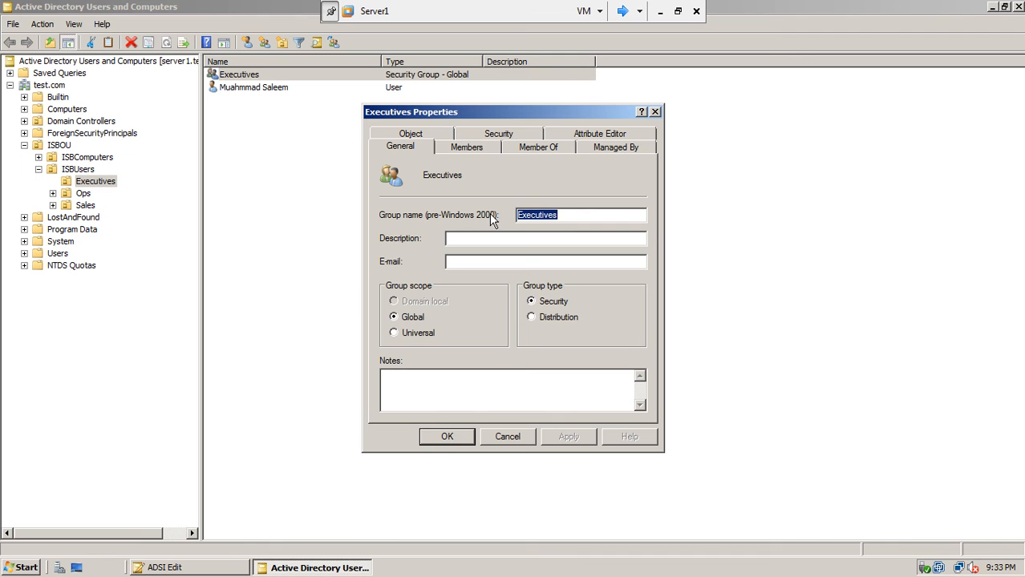
{"action": "left_click", "coordinate": [612, 137]}
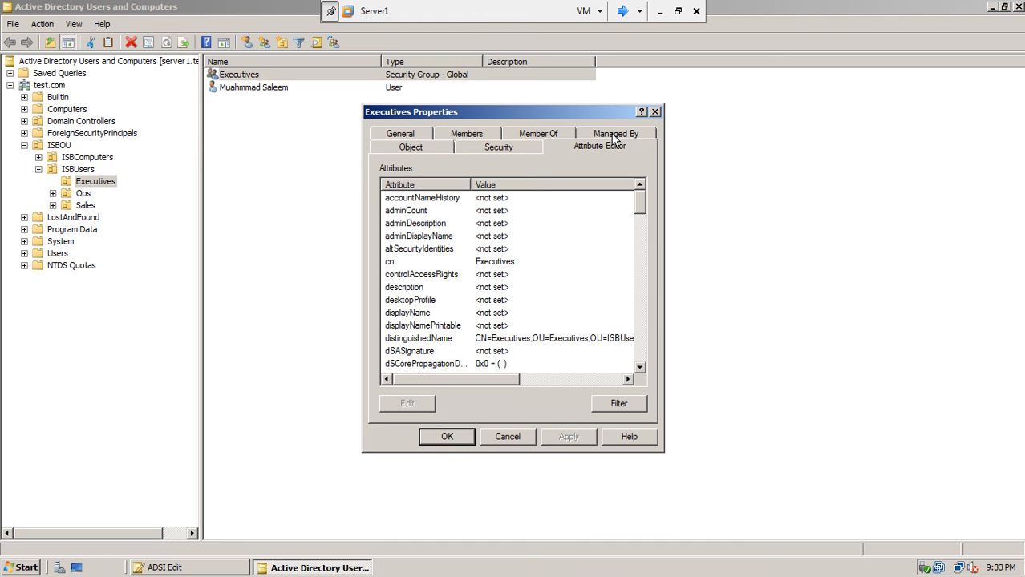
{"action": "left_click", "coordinate": [550, 339]}
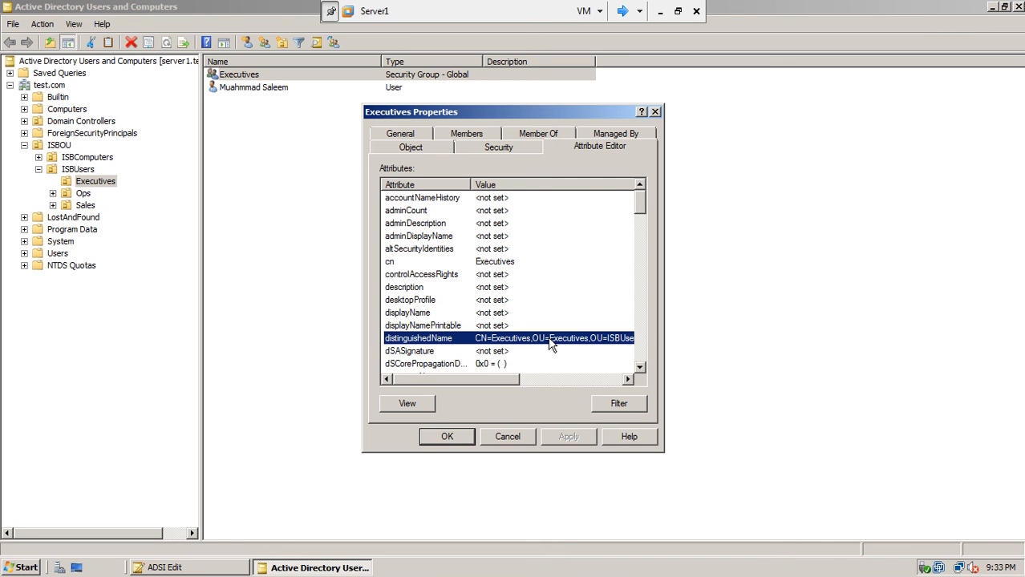
{"action": "double_click", "coordinate": [496, 338]}
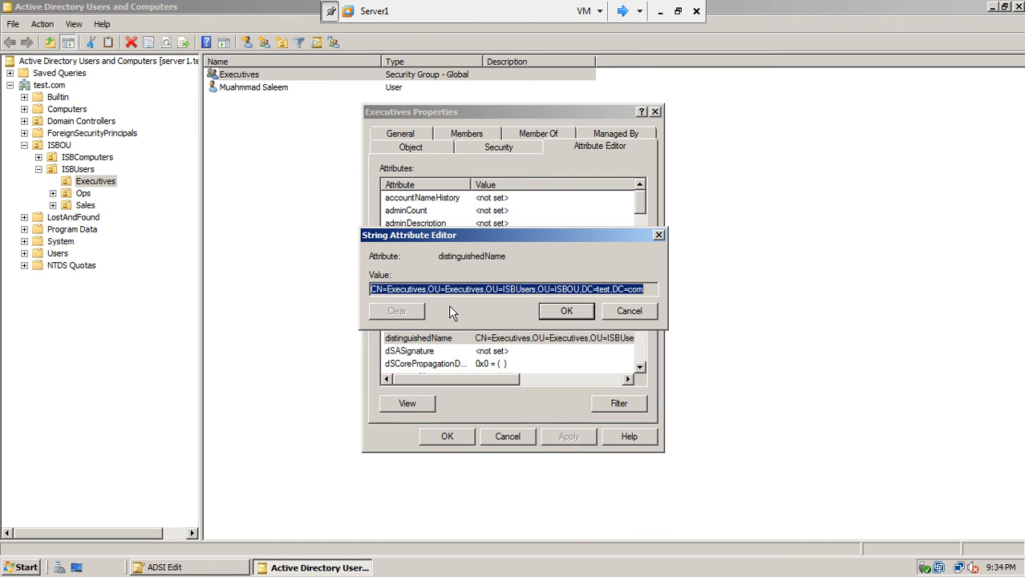
{"action": "left_click_drag", "start_coordinate": [645, 289], "coordinate": [356, 294]}
Back in ADSI Edit, pick msDS-PSOAppliesTo from the policy's property list.
{"action": "left_click", "coordinate": [178, 569]}
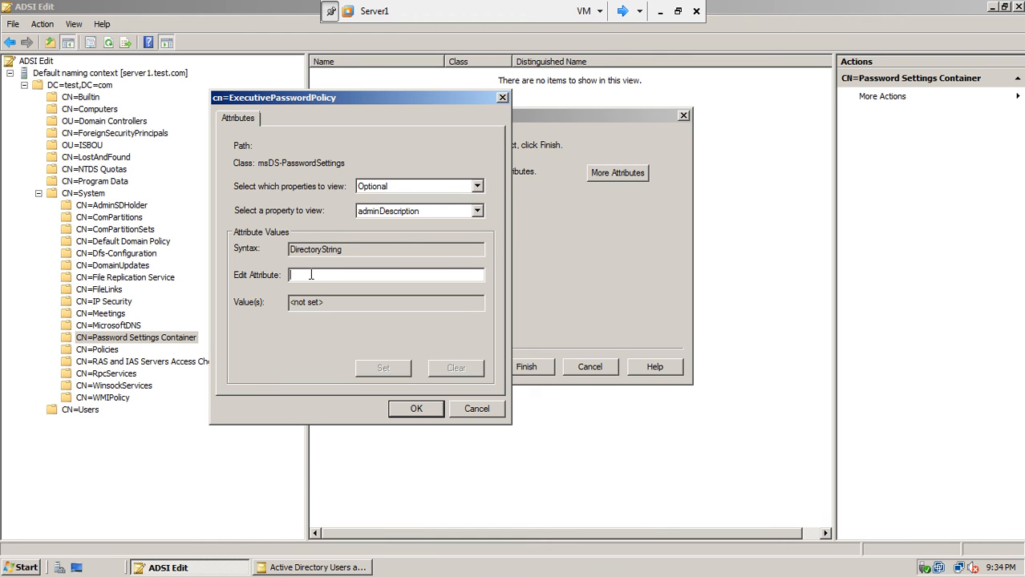
{"action": "left_click", "coordinate": [478, 212]}
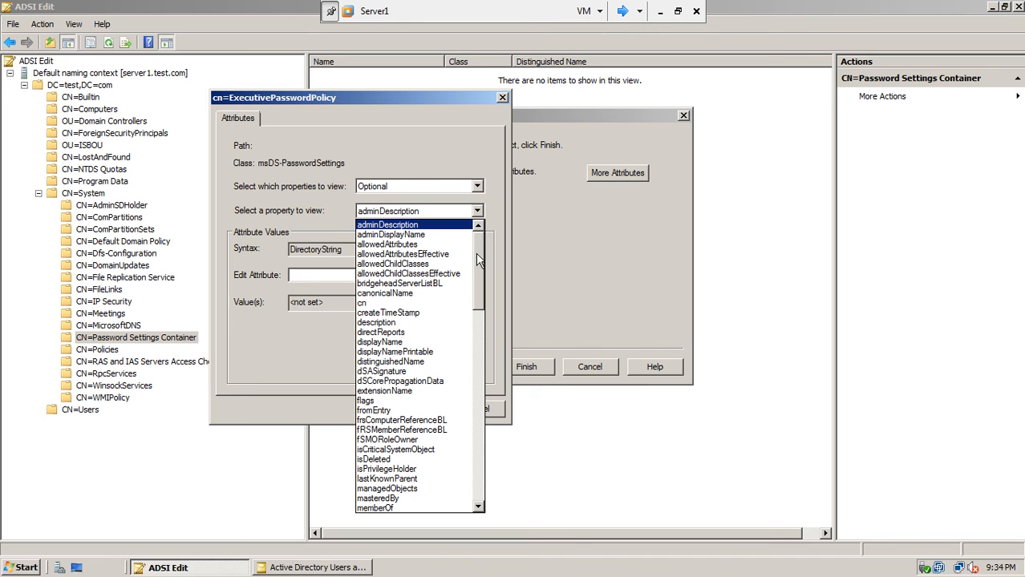
{"action": "scroll", "coordinate": [478, 263], "scroll_direction": "down", "scroll_amount": 1}
{"action": "left_click_drag", "start_coordinate": [476, 257], "coordinate": [477, 313]}
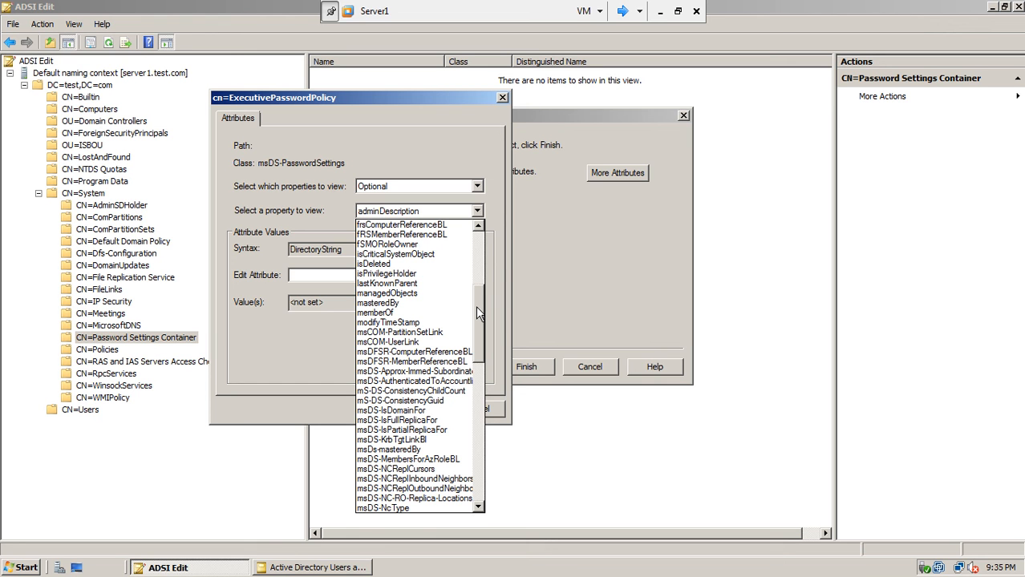
{"action": "left_click_drag", "start_coordinate": [478, 307], "coordinate": [479, 385]}
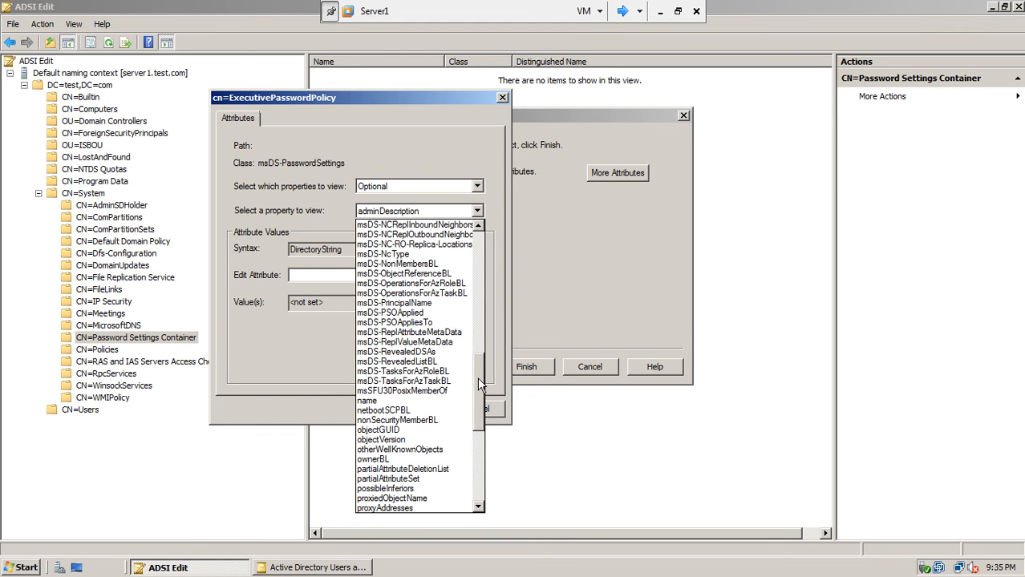
{"action": "left_click_drag", "start_coordinate": [479, 378], "coordinate": [478, 377]}
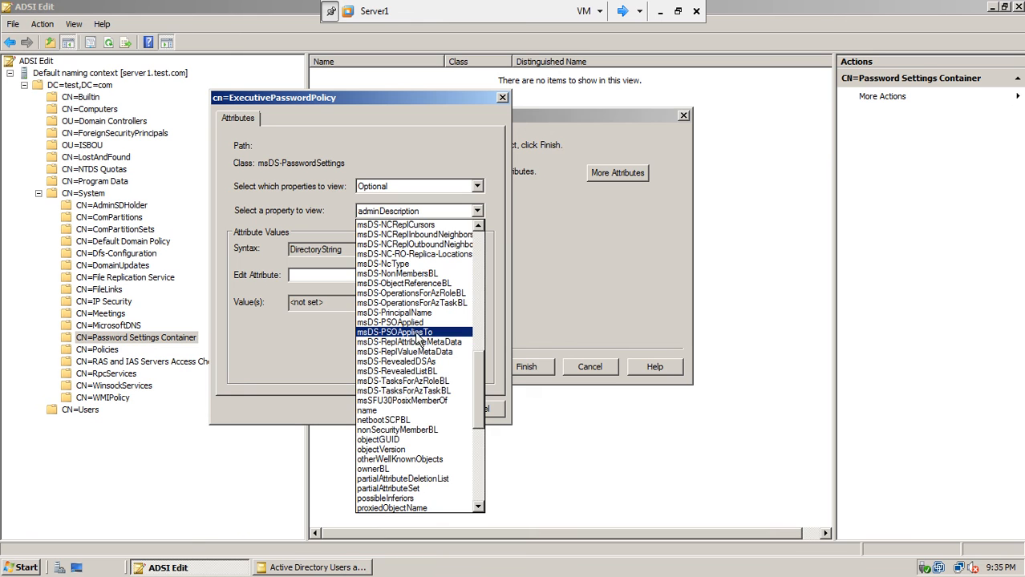
{"action": "left_click", "coordinate": [416, 333]}
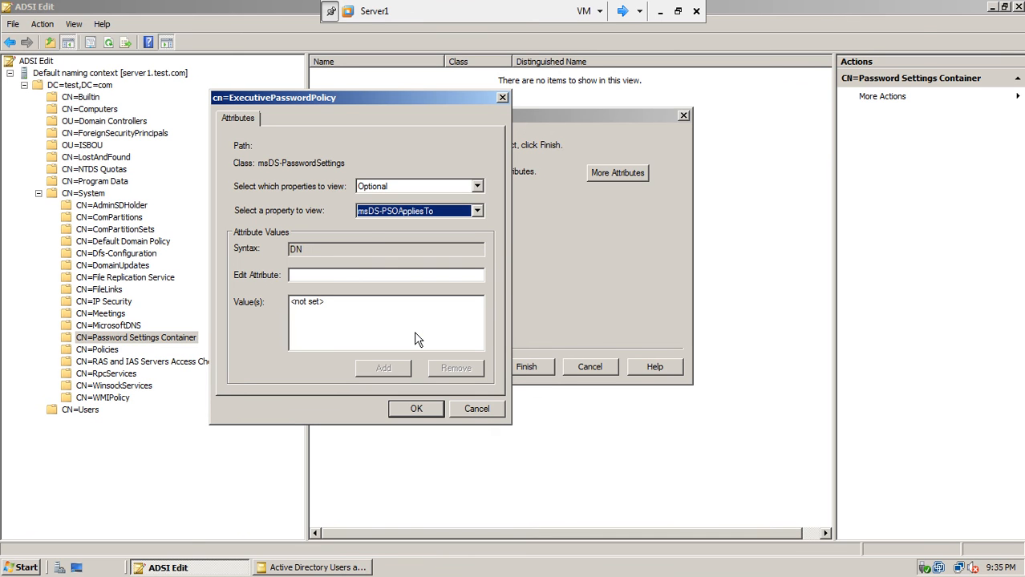
Paste the Executives group's distinguished name into msDS-PSOAppliesTo, add it, confirm, and finish the Create Object wizard.
{"action": "left_click", "coordinate": [335, 275]}
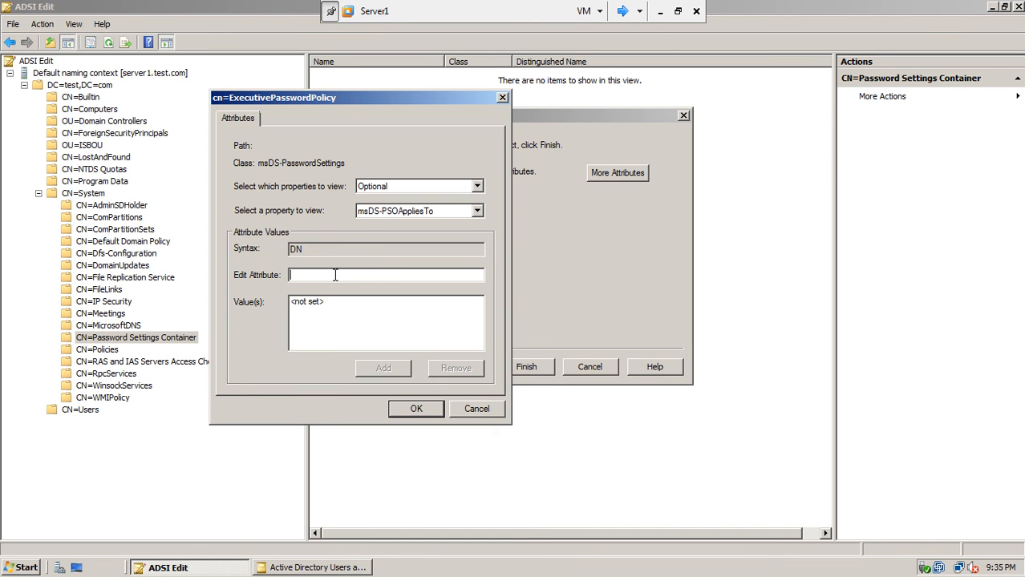
{"action": "type", "text": "CN=Executives,OU=ISBUsers,OU=ISBOU,DC=test,DC=com"}
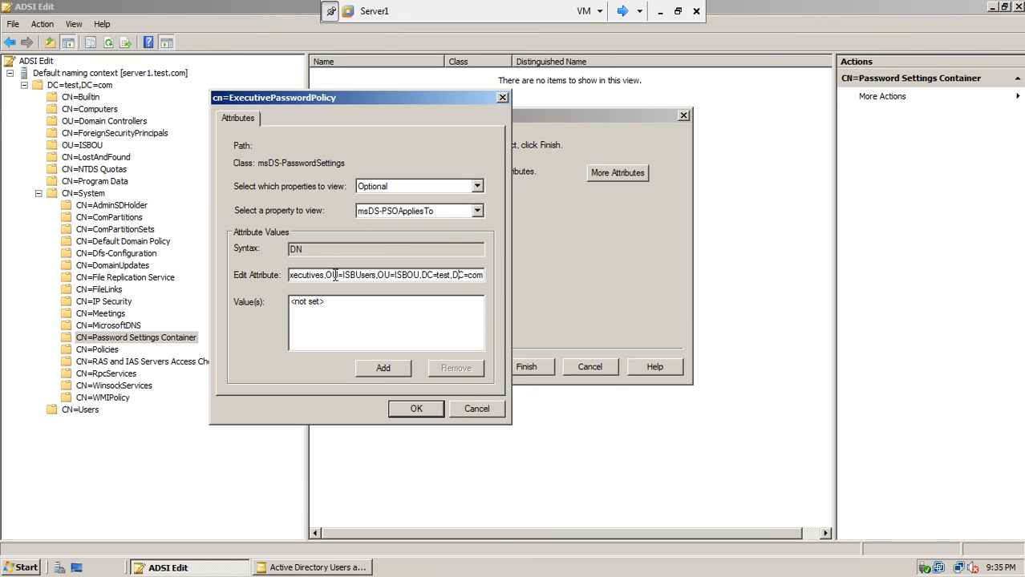
{"action": "key", "text": "Left"}
{"action": "key", "text": "Left"}
{"action": "key", "text": "Left"}
{"action": "key", "text": "Left"}
{"action": "key", "text": "Left"}
{"action": "key", "text": "Left"}
{"action": "key", "text": "Left"}
{"action": "key", "text": "Left"}
{"action": "key", "text": "Left"}
{"action": "key", "text": "Left"}
{"action": "key", "text": "Left"}
{"action": "key", "text": "Left"}
{"action": "key", "text": "Left"}
{"action": "key", "text": "Left"}
{"action": "key", "text": "Left"}
{"action": "key", "text": "Left"}
{"action": "key", "text": "Left"}
{"action": "key", "text": "Left"}
{"action": "key", "text": "Left"}
{"action": "key", "text": "Left"}
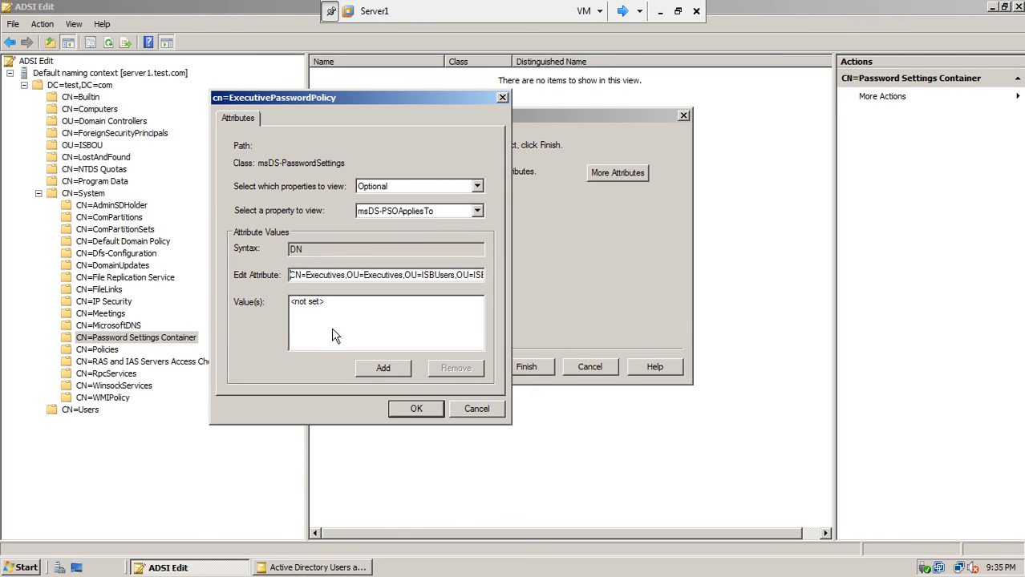
{"action": "left_click", "coordinate": [369, 368]}
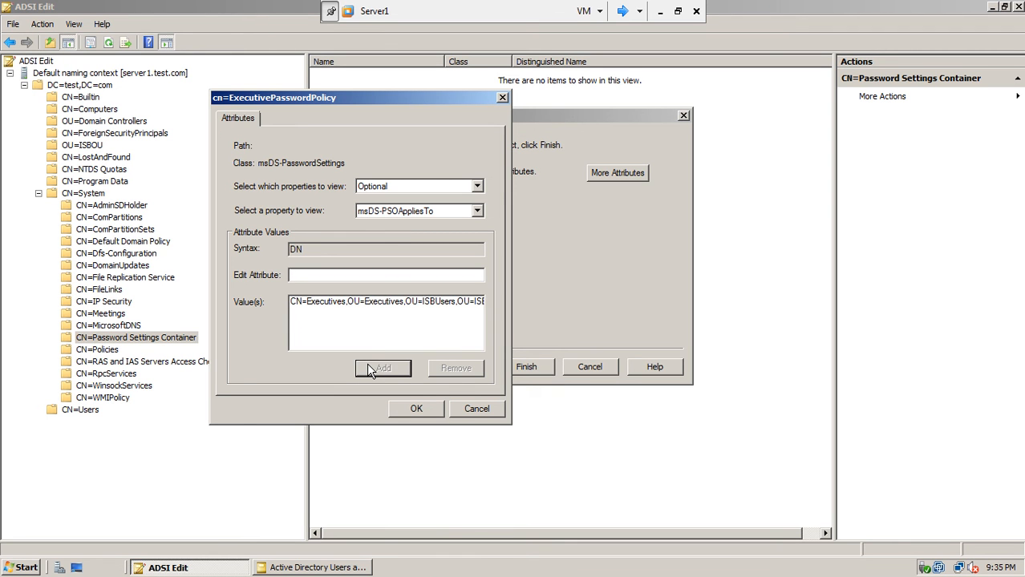
{"action": "left_click", "coordinate": [403, 409]}
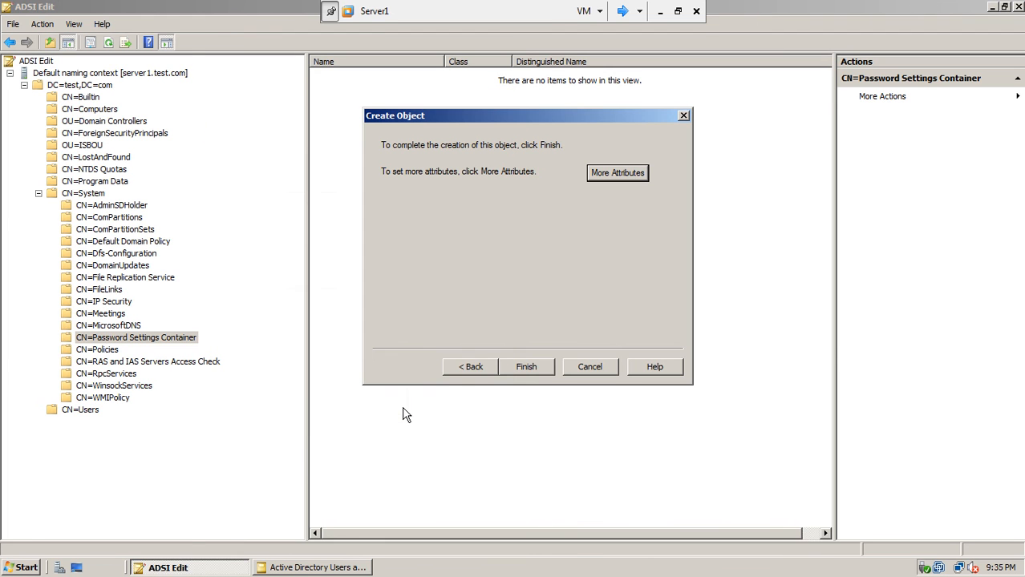
{"action": "left_click", "coordinate": [528, 367]}
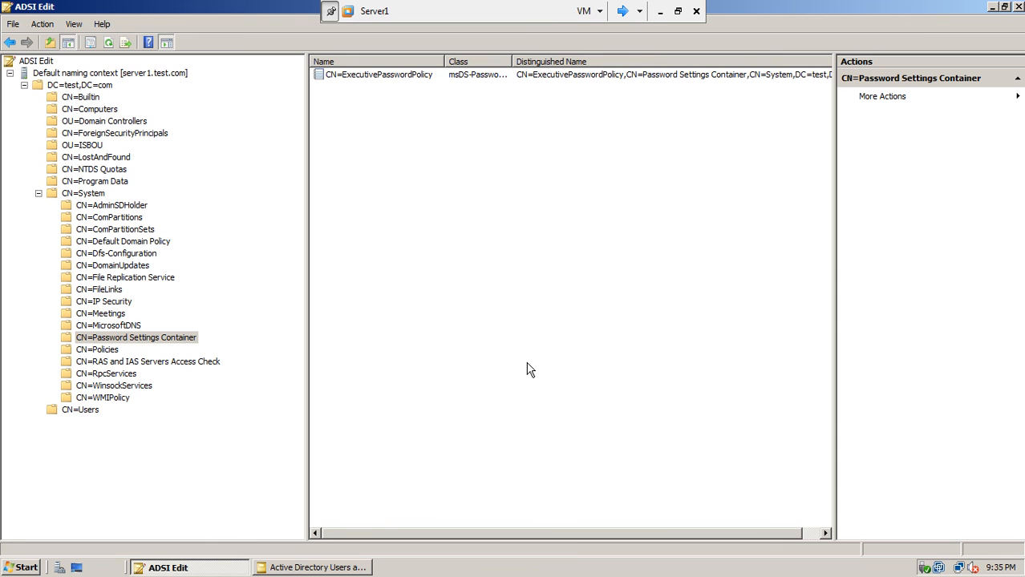
{"action": "right_click", "coordinate": [422, 151]}
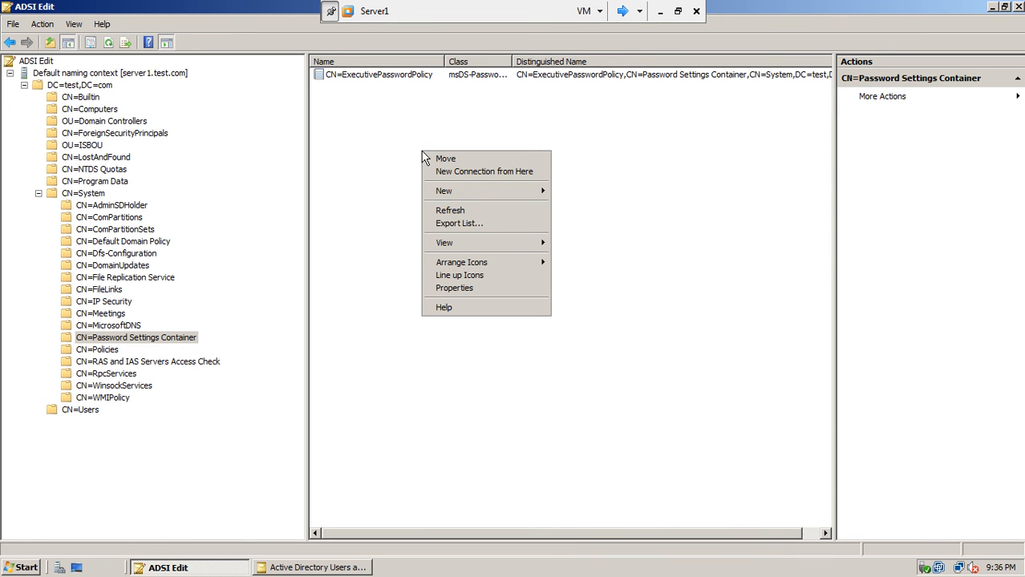
{"action": "left_click", "coordinate": [442, 214]}
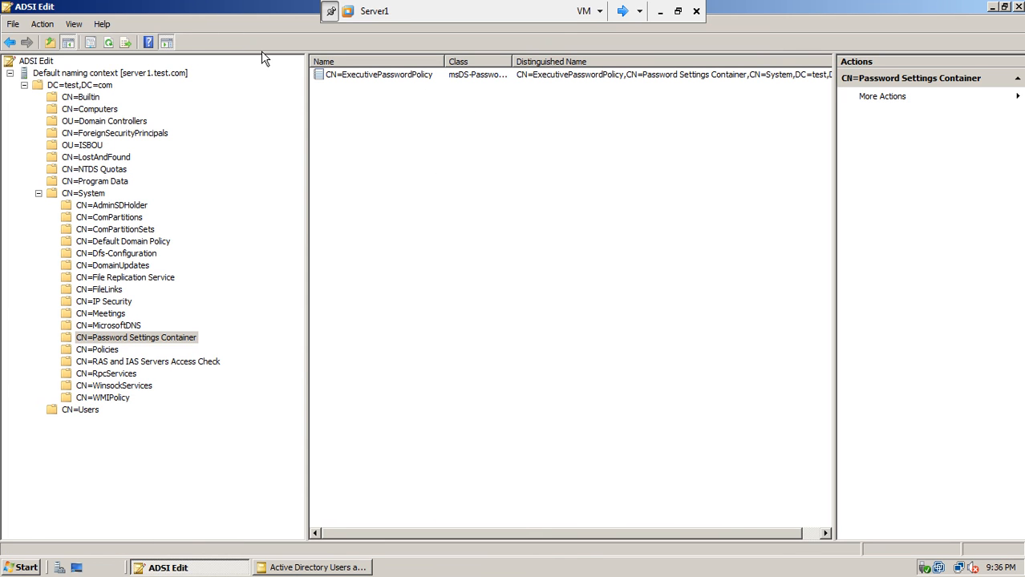
{"action": "left_click", "coordinate": [110, 46]}
Switch the console to the win7-1 machine and refresh its desktop.
{"action": "left_click", "coordinate": [622, 10]}
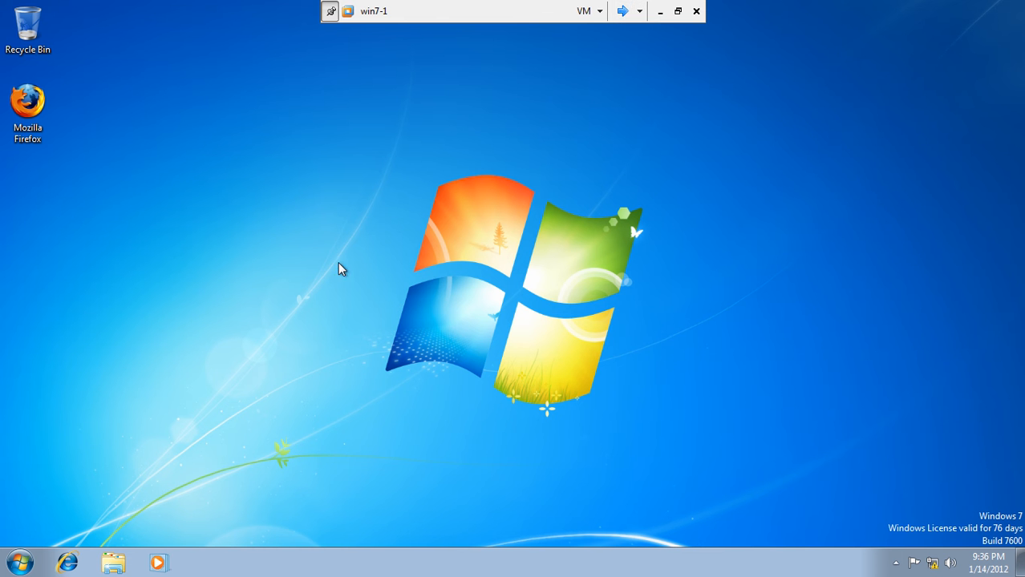
{"action": "left_click", "coordinate": [19, 563]}
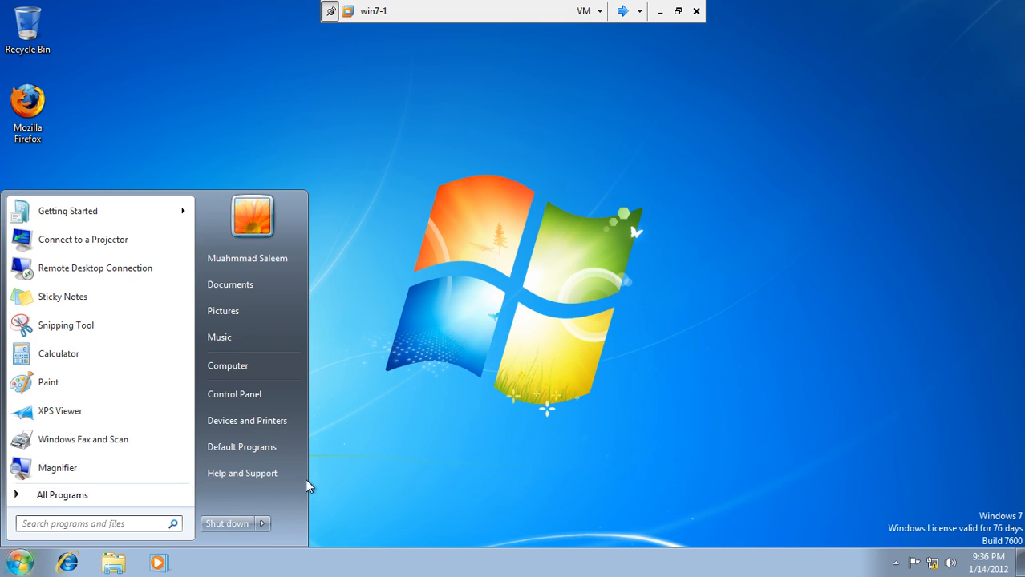
{"action": "left_click", "coordinate": [431, 320]}
{"action": "right_click", "coordinate": [403, 225]}
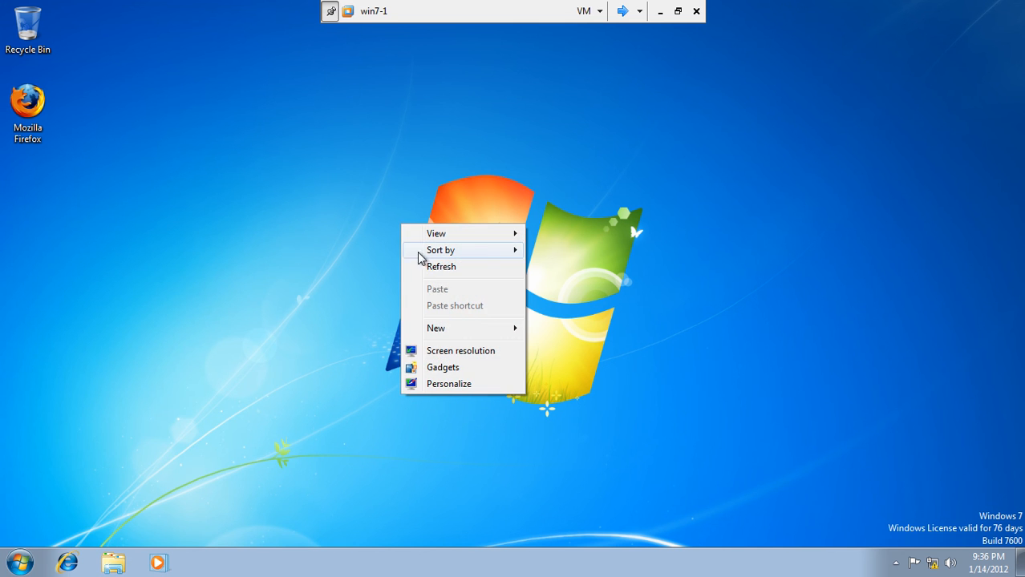
{"action": "left_click", "coordinate": [432, 267]}
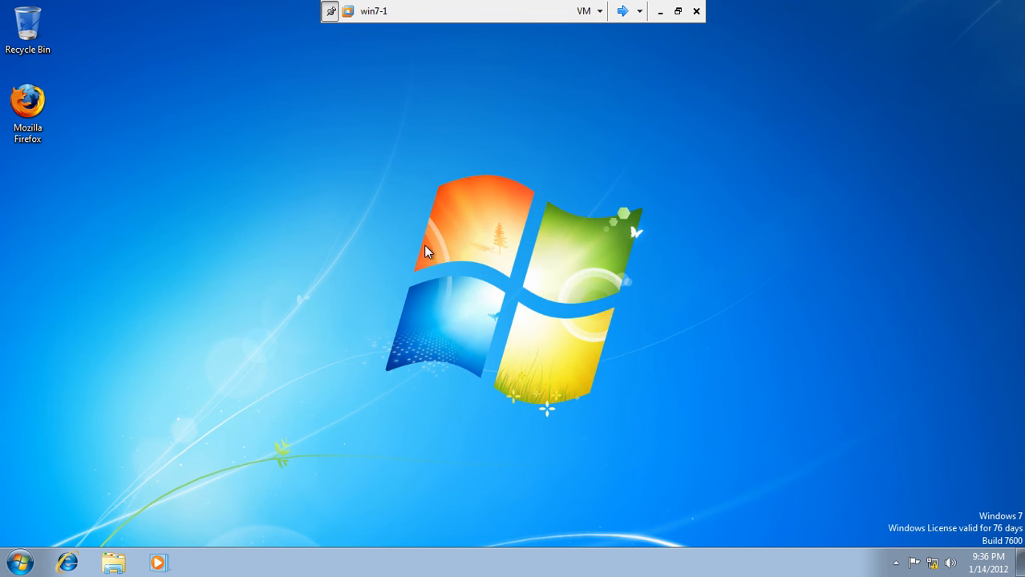
Try changing the password to a 4-character new one and dismiss the domain-requirements error.
{"action": "key", "text": "ctrl+alt+Delete"}
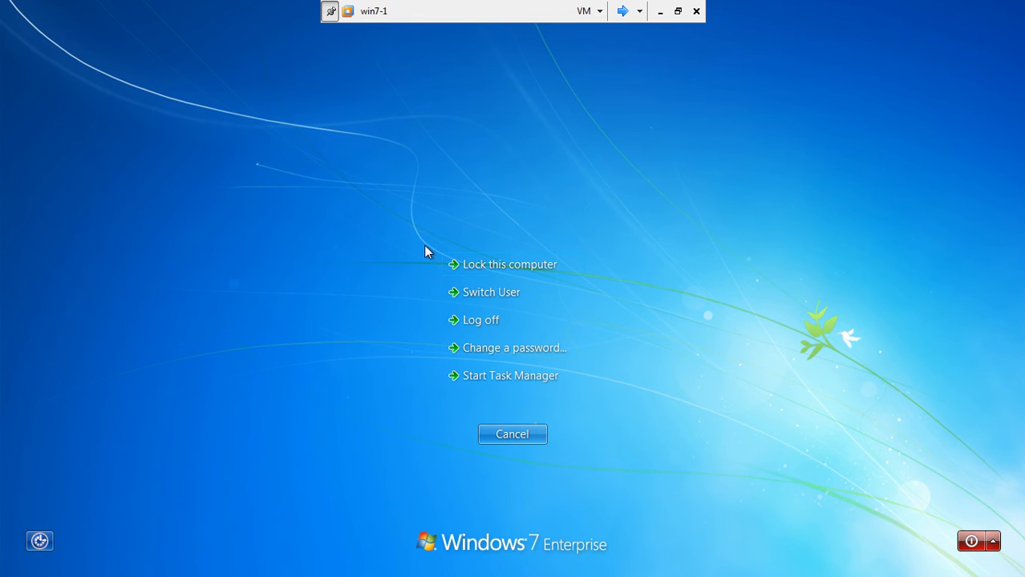
{"action": "left_click", "coordinate": [501, 361]}
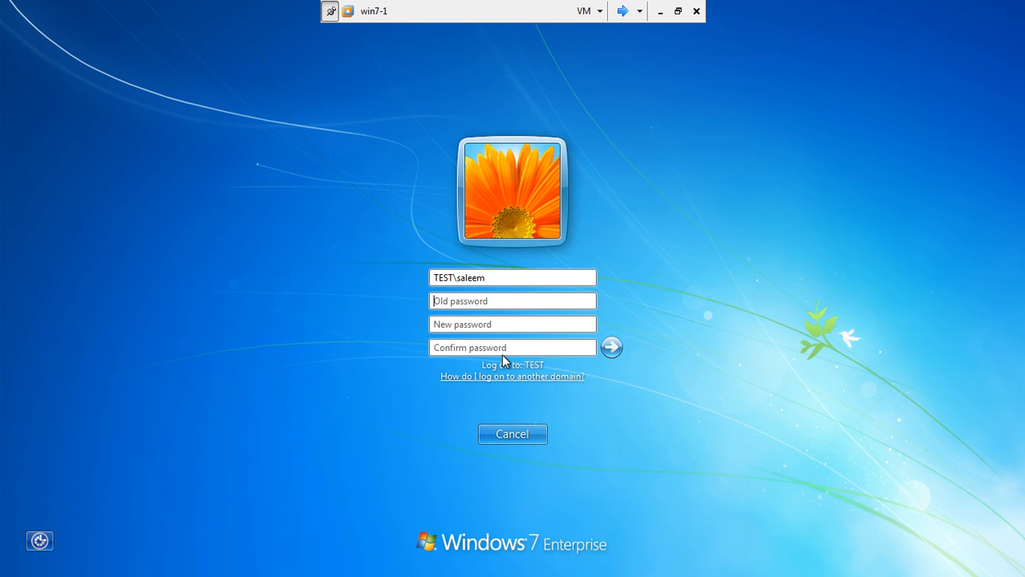
{"action": "type", "text": "•••••••"}
{"action": "key", "text": "Tab"}
{"action": "type", "text": "••••"}
{"action": "key", "text": "Tab"}
{"action": "type", "text": "••••"}
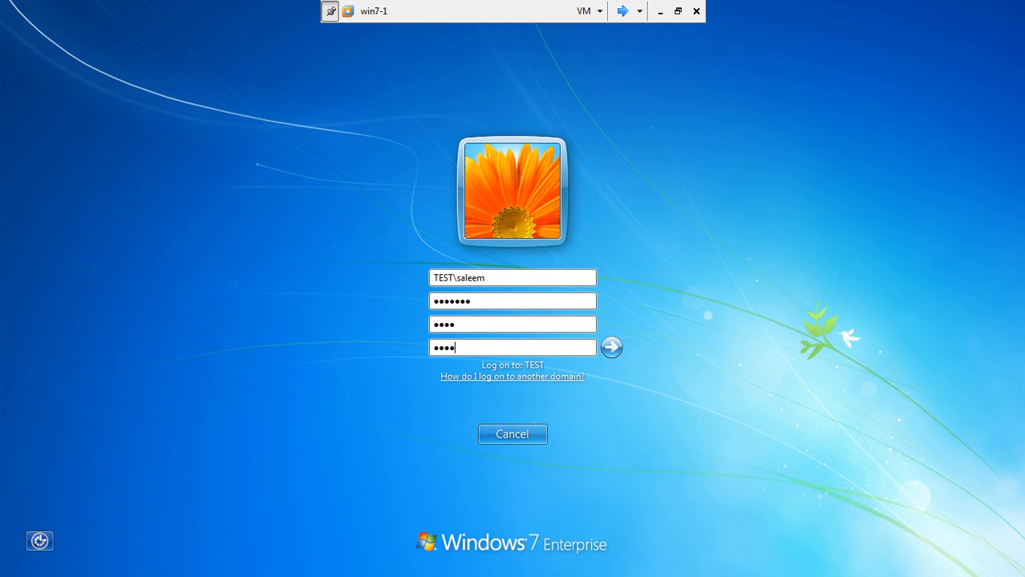
{"action": "left_click", "coordinate": [614, 345]}
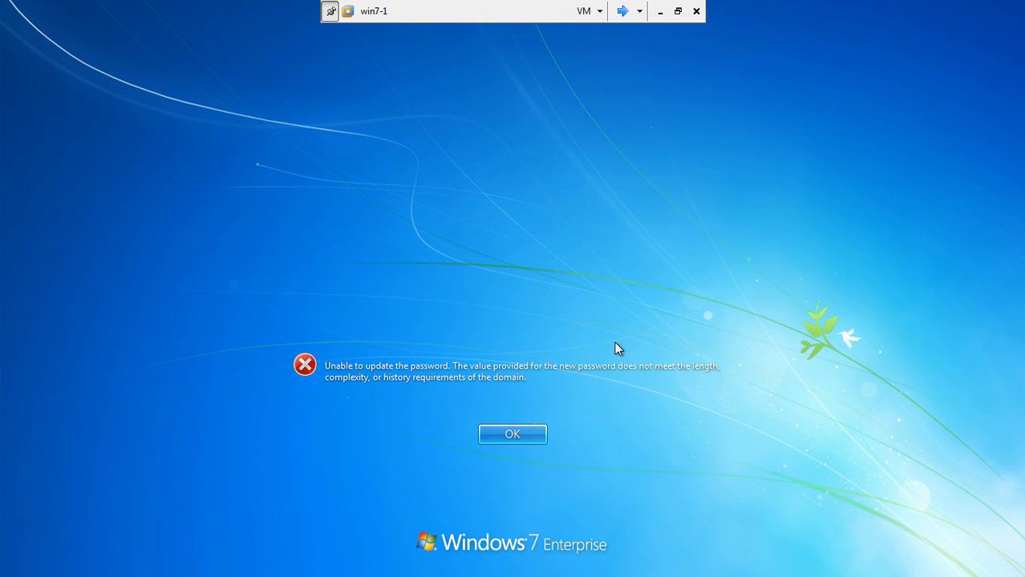
{"action": "left_click", "coordinate": [518, 434]}
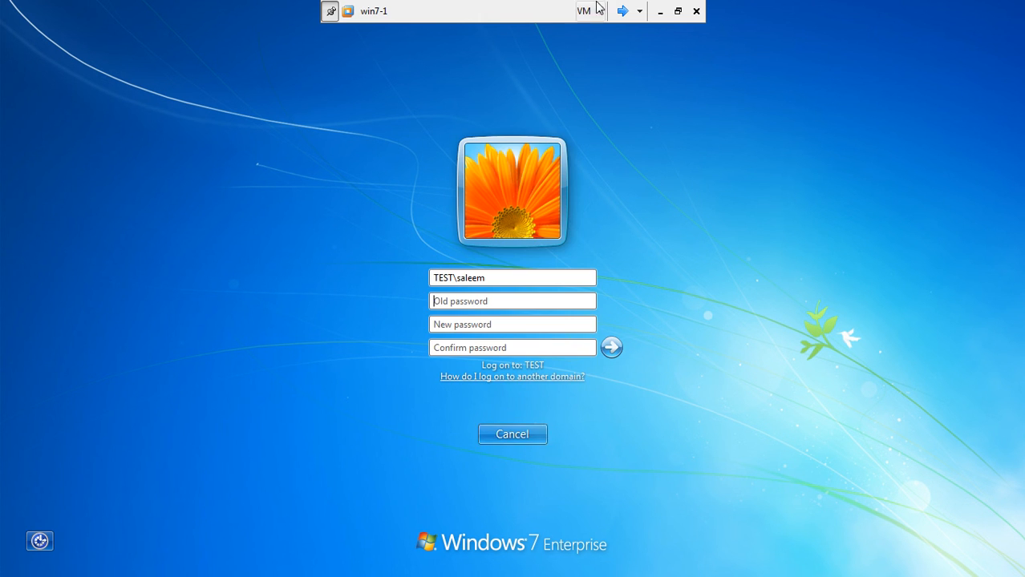
Re-enter the old password and a 7-character new password, then submit the change again.
{"action": "left_click", "coordinate": [609, 347]}
{"action": "left_click", "coordinate": [521, 432]}
{"action": "type", "text": "*******"}
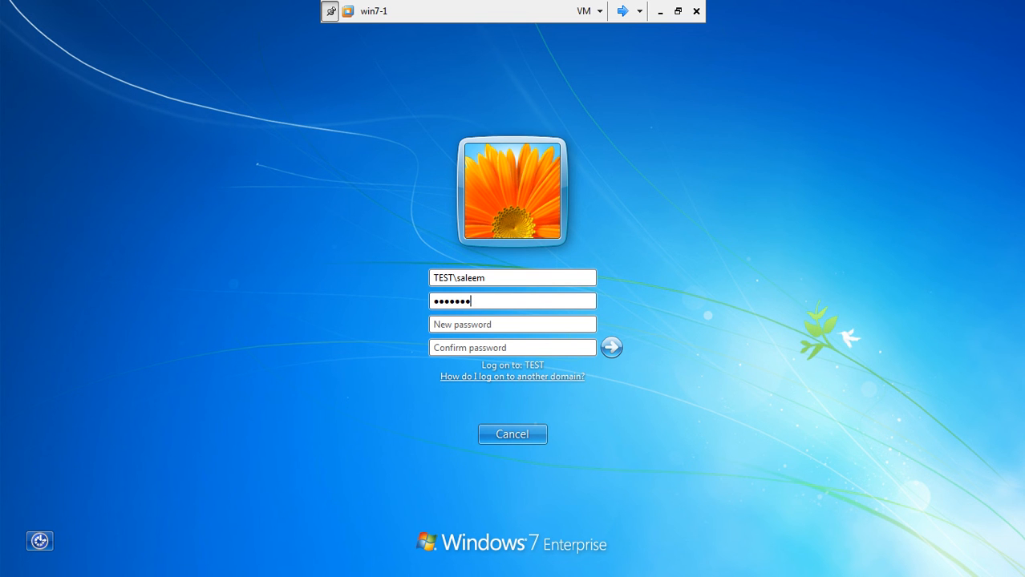
{"action": "key", "text": "BackSpace"}
{"action": "key", "text": "BackSpace"}
{"action": "key", "text": "BackSpace"}
{"action": "key", "text": "BackSpace"}
{"action": "key", "text": "BackSpace"}
{"action": "key", "text": "BackSpace"}
{"action": "key", "text": "BackSpace"}
{"action": "type", "text": "***"}
{"action": "key", "text": "BackSpace"}
{"action": "key", "text": "BackSpace"}
{"action": "key", "text": "BackSpace"}
{"action": "type", "text": "*******"}
{"action": "key", "text": "Tab"}
{"action": "type", "text": "*******"}
{"action": "key", "text": "Tab"}
{"action": "type", "text": "*******"}
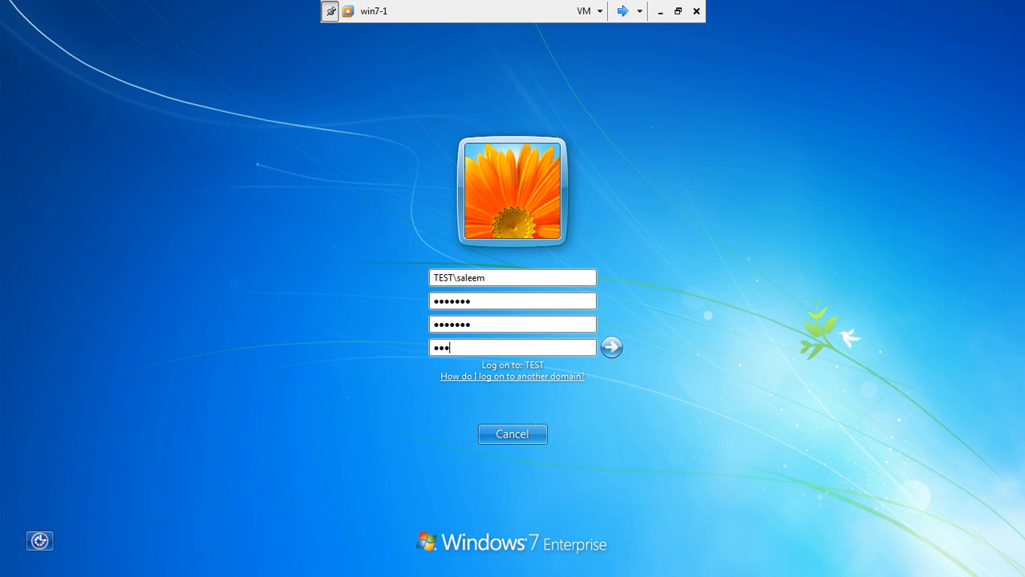
{"action": "left_click", "coordinate": [611, 348]}
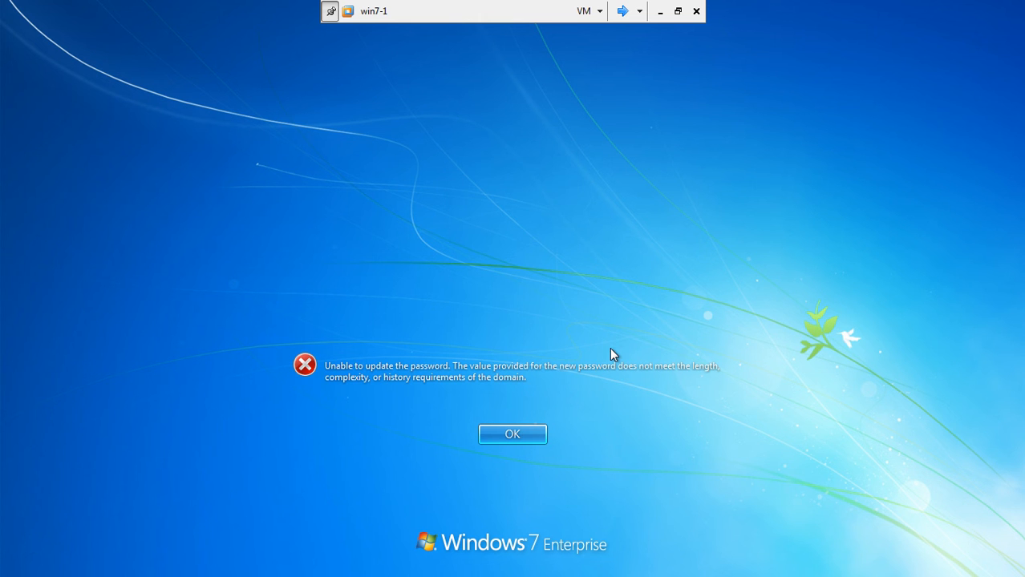
Dismiss the requirements error and cancel out of the security screen to the desktop.
{"action": "left_click", "coordinate": [490, 433]}
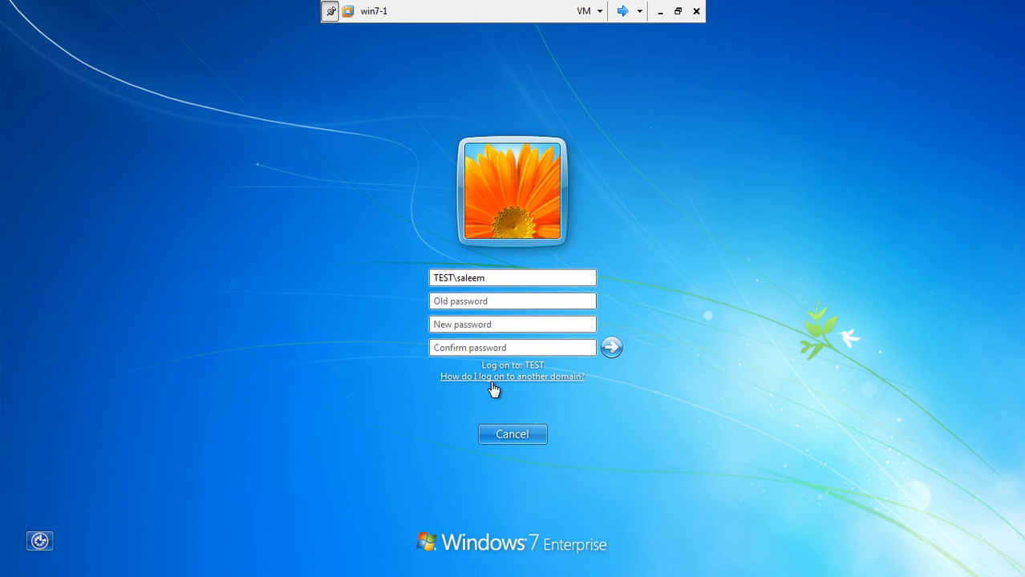
{"action": "left_click", "coordinate": [504, 435]}
{"action": "left_click", "coordinate": [504, 435]}
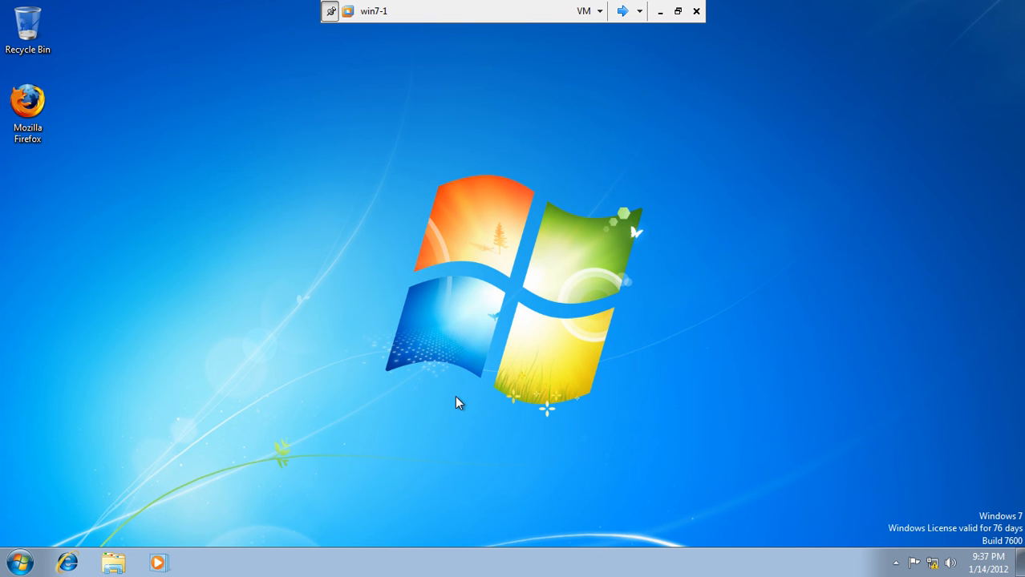
Log the domain user off win7-1 and sign back in with the account password.
{"action": "left_click", "coordinate": [19, 563]}
{"action": "mouse_move", "coordinate": [263, 522]}
{"action": "left_click", "coordinate": [335, 469]}
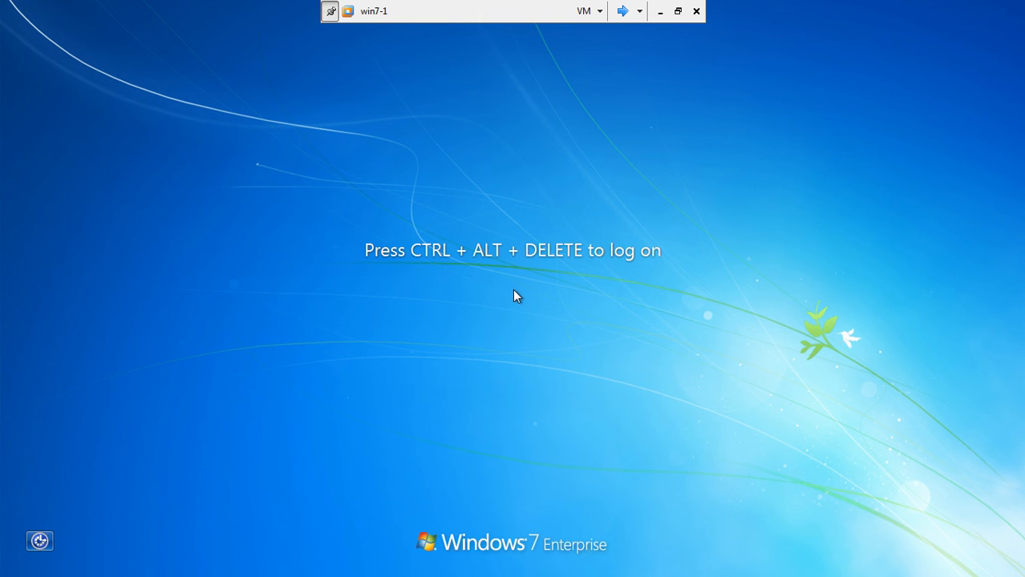
{"action": "key", "text": "ctrl+alt+Delete"}
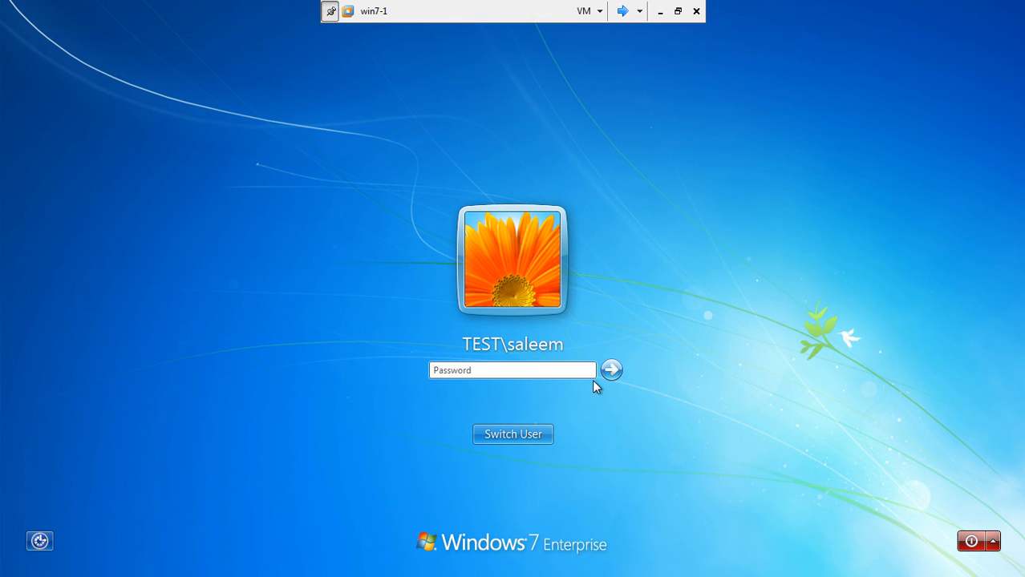
{"action": "type", "text": "•••"}
{"action": "key", "text": "BackSpace"}
{"action": "key", "text": "BackSpace"}
{"action": "key", "text": "BackSpace"}
{"action": "type", "text": "•••••••"}
{"action": "key", "text": "Return"}
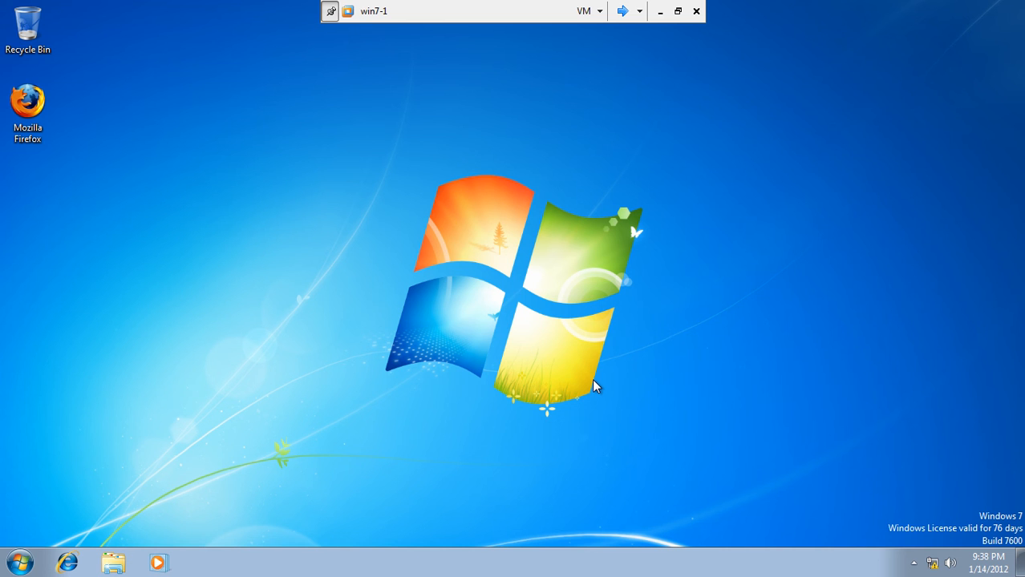
Bring up the Windows 7 change-password form from the security options.
{"action": "left_click", "coordinate": [24, 563]}
{"action": "left_click", "coordinate": [428, 166]}
{"action": "right_click", "coordinate": [427, 166]}
{"action": "left_click", "coordinate": [358, 209]}
{"action": "key", "text": "ctrl+alt+Delete"}
{"action": "left_click", "coordinate": [467, 350]}
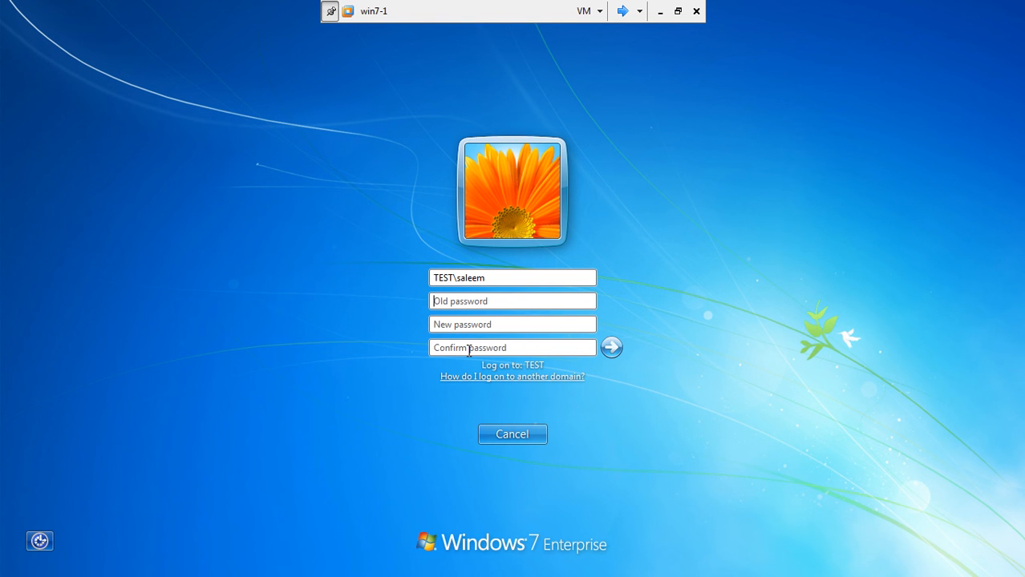
Submit the old password with a three-character new one, dismiss the rejection, and return to Server1.
{"action": "type", "text": "Pass123"}
{"action": "key", "text": "Tab"}
{"action": "type", "text": "Pa"}
{"action": "key", "text": "BackSpace"}
{"action": "key", "text": "BackSpace"}
{"action": "type", "text": "Pas"}
{"action": "key", "text": "Tab"}
{"action": "type", "text": "Pas"}
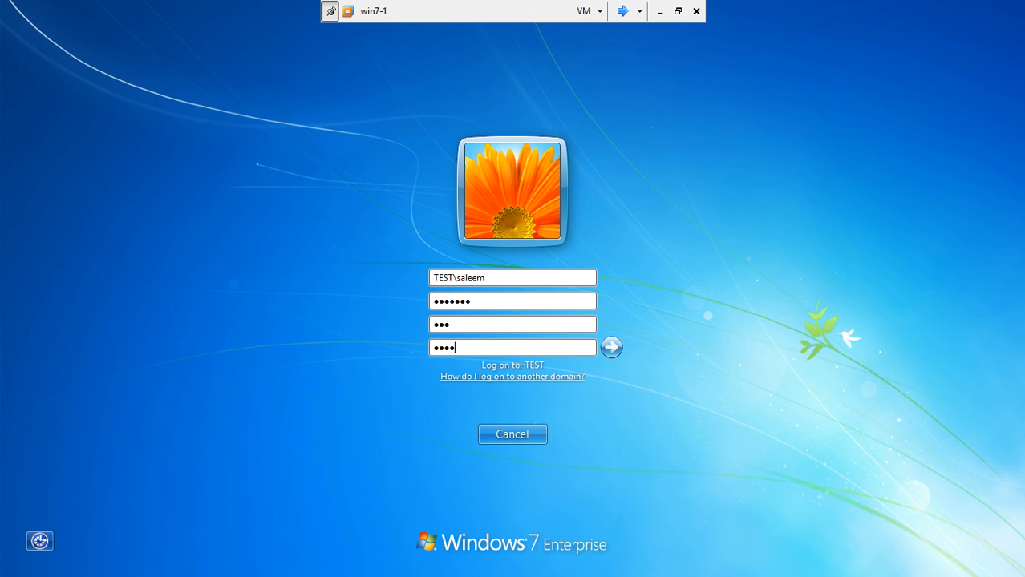
{"action": "key", "text": "BackSpace"}
{"action": "key", "text": "BackSpace"}
{"action": "key", "text": "BackSpace"}
{"action": "type", "text": "Pas"}
{"action": "left_click", "coordinate": [609, 348]}
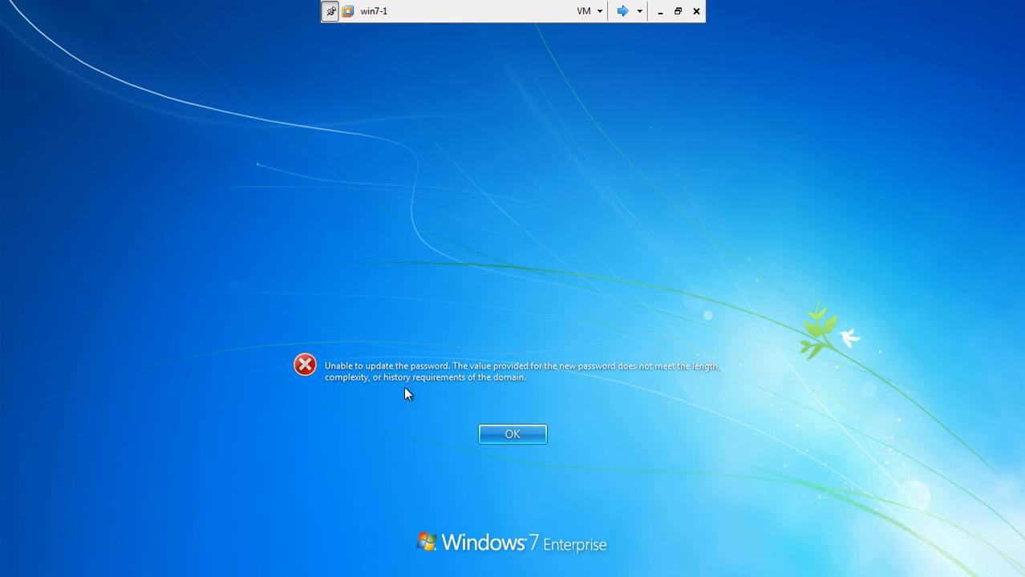
{"action": "left_click", "coordinate": [514, 440]}
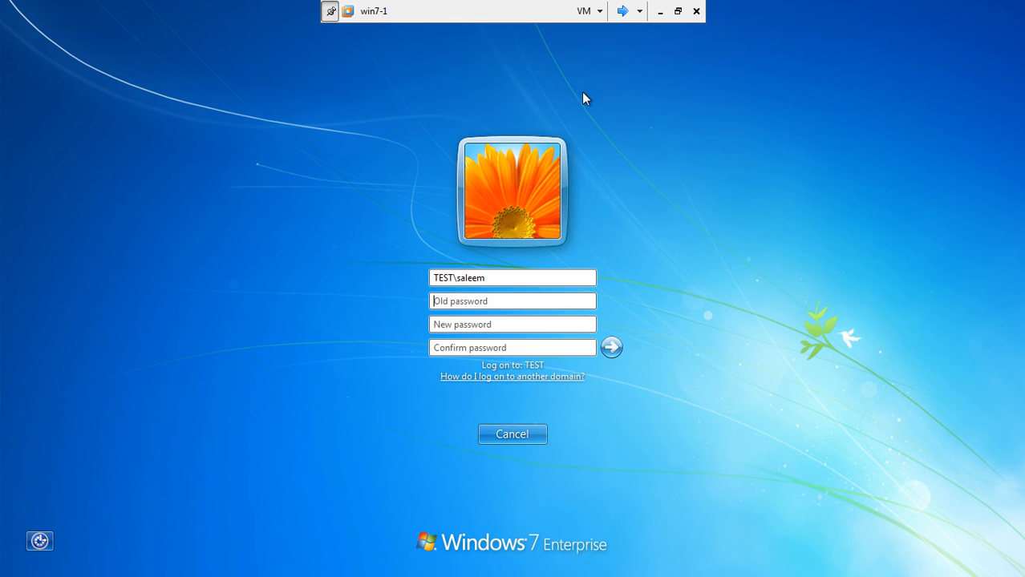
{"action": "left_click", "coordinate": [628, 11]}
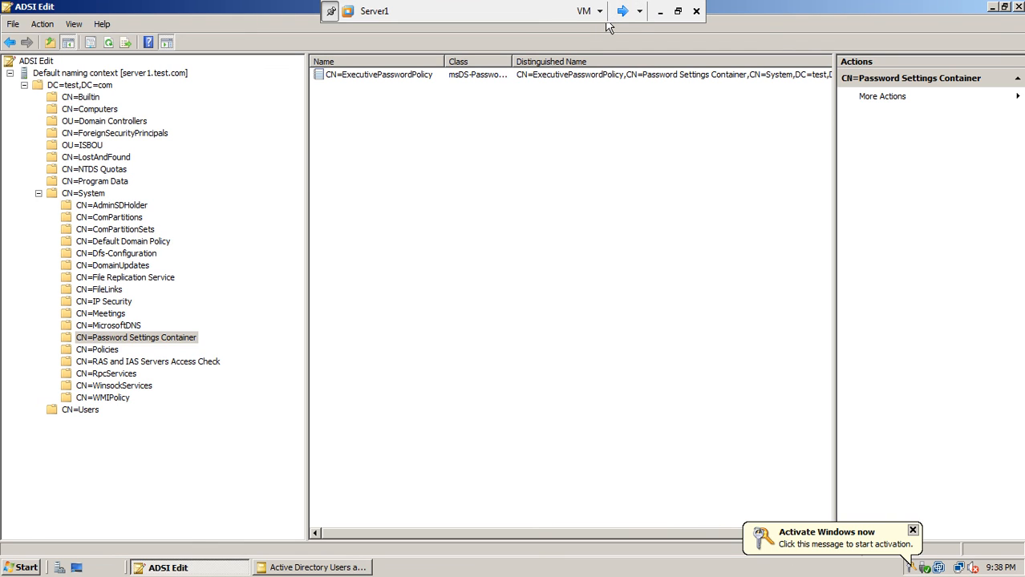
Close ADSI Edit, the distinguishedName editor, Executives Properties and ADUC, then open Server1's Start menu.
{"action": "left_click", "coordinate": [1019, 7]}
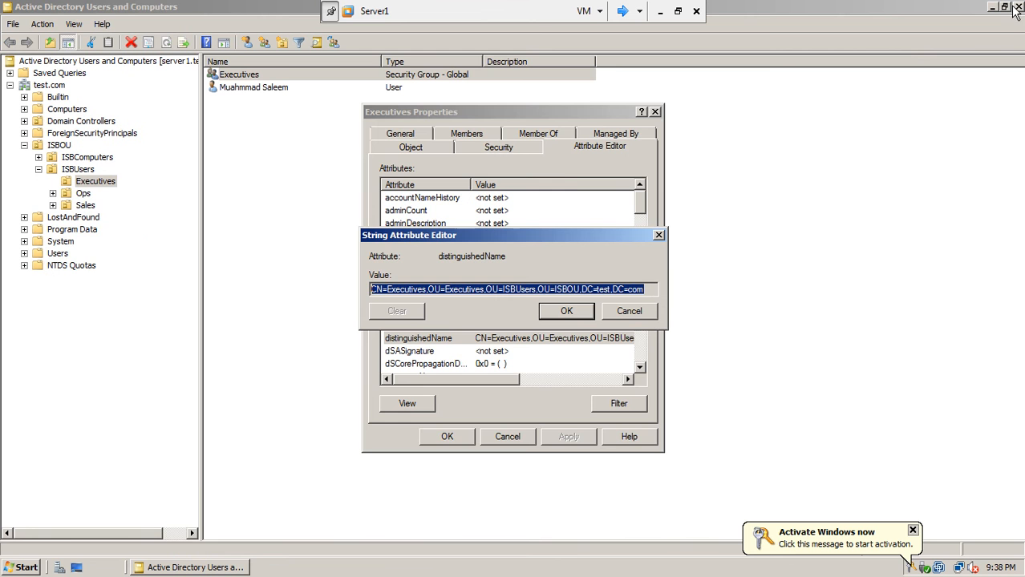
{"action": "left_click", "coordinate": [569, 311]}
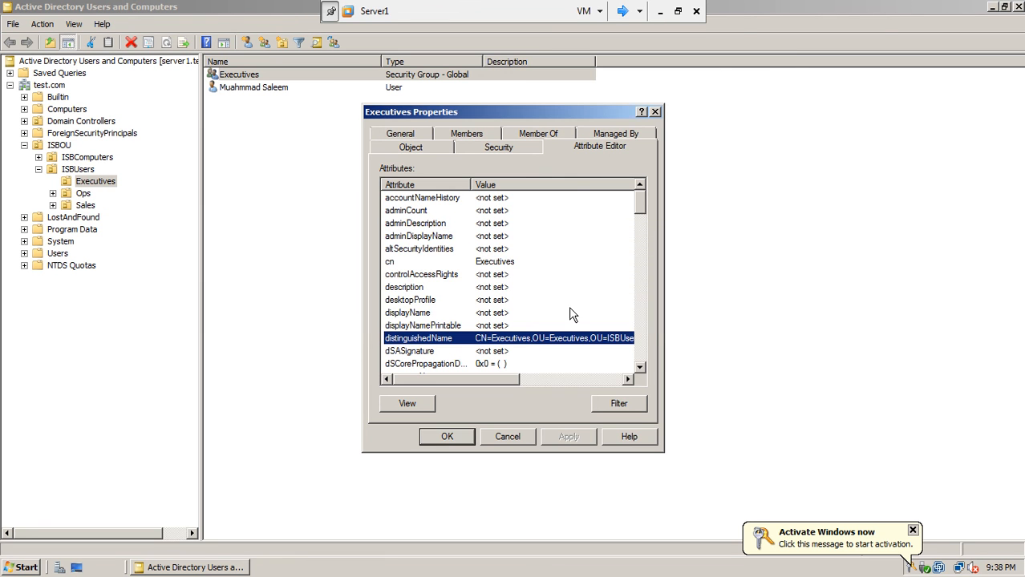
{"action": "left_click", "coordinate": [455, 436]}
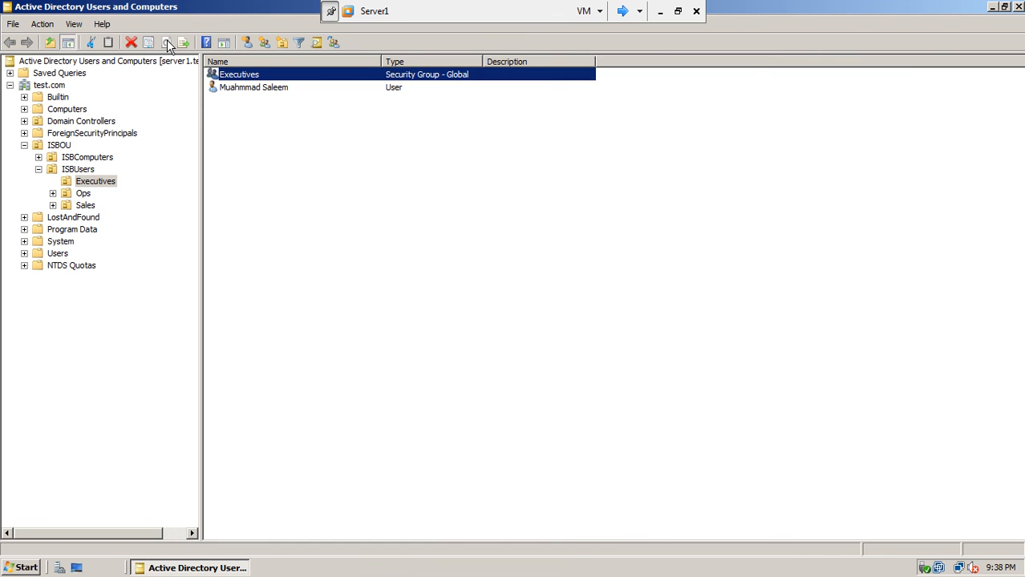
{"action": "left_click", "coordinate": [1018, 6]}
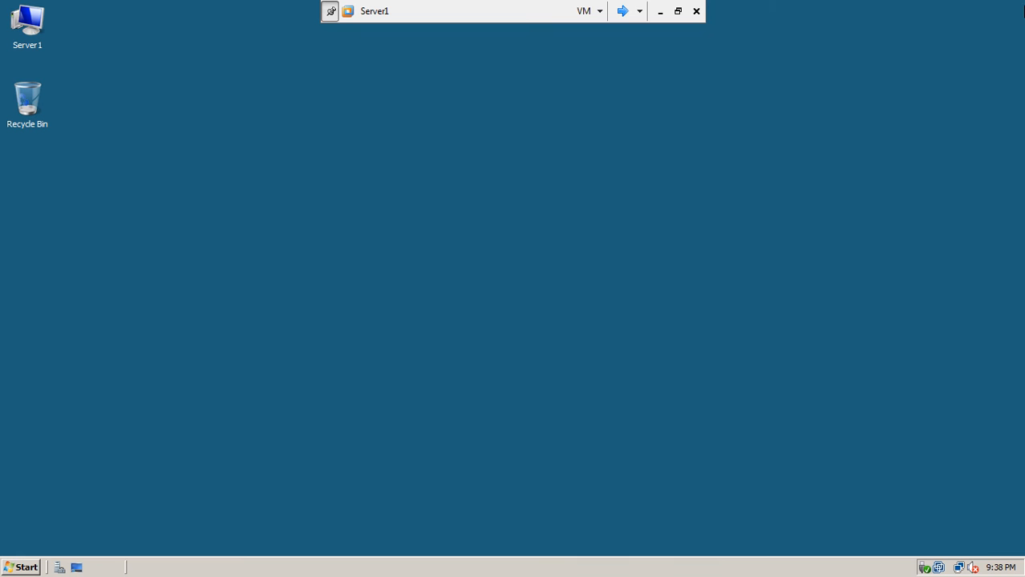
{"action": "right_click", "coordinate": [396, 127]}
{"action": "left_click", "coordinate": [414, 163]}
{"action": "left_click", "coordinate": [27, 567]}
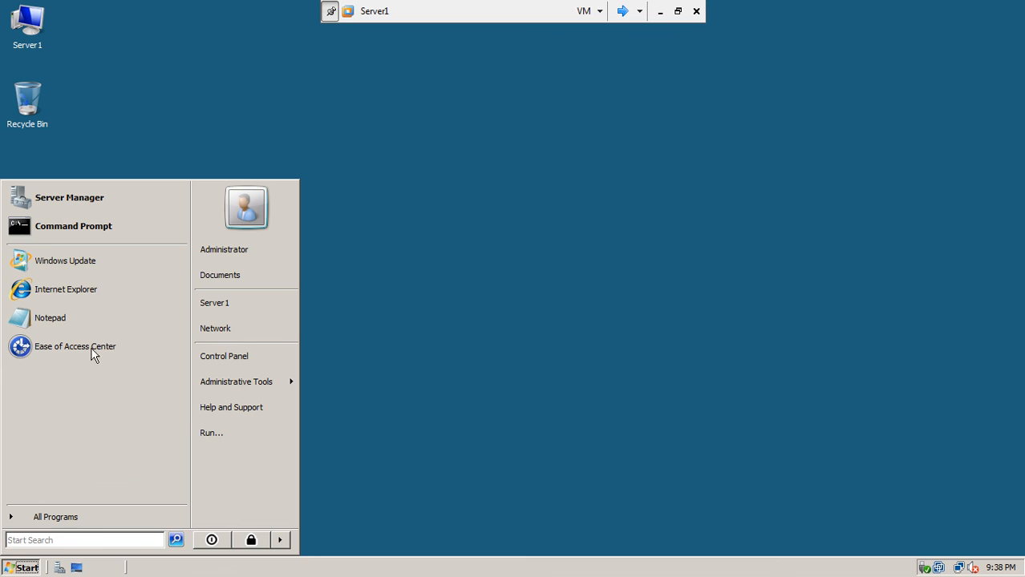
Run GPUPDATE /FORCE in Server1's Command Prompt to refresh user and computer policy.
{"action": "left_click", "coordinate": [68, 231]}
{"action": "type", "text": "GP"}
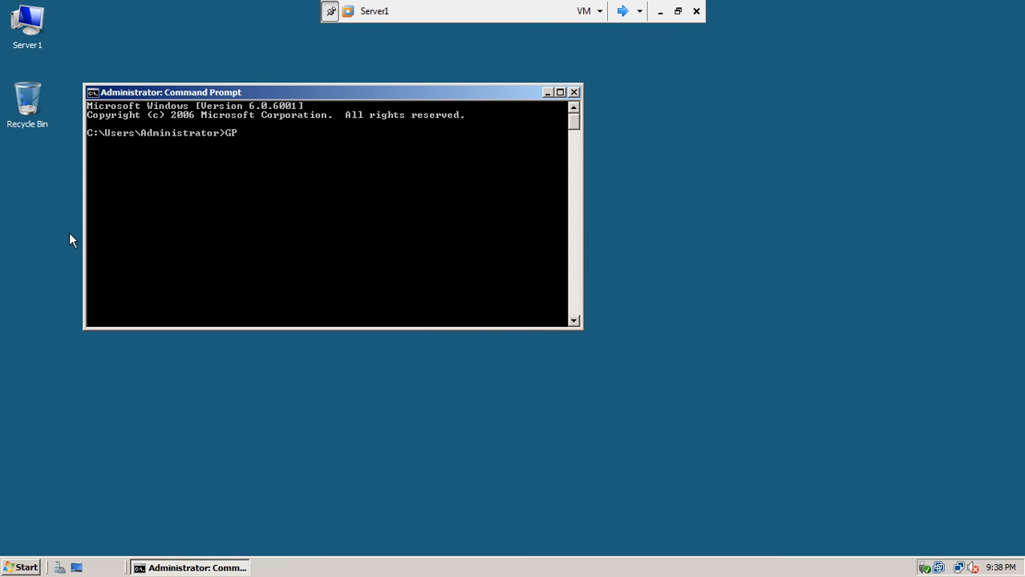
{"action": "type", "text": "UPDATE /FORCE"}
{"action": "key", "text": "Return"}
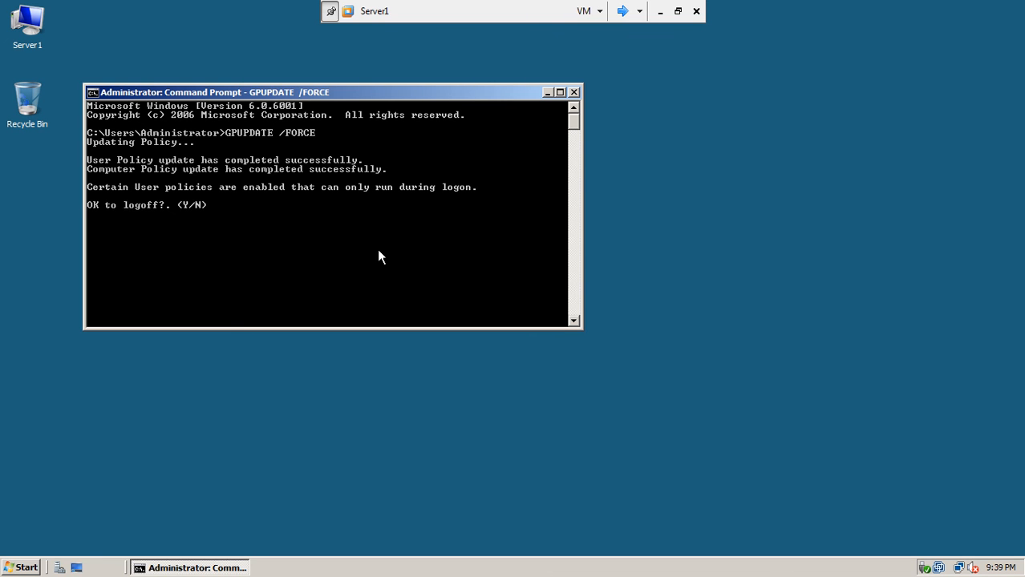
Switch to win7-1 and cancel the pending password change to reach the desktop.
{"action": "left_click", "coordinate": [623, 12]}
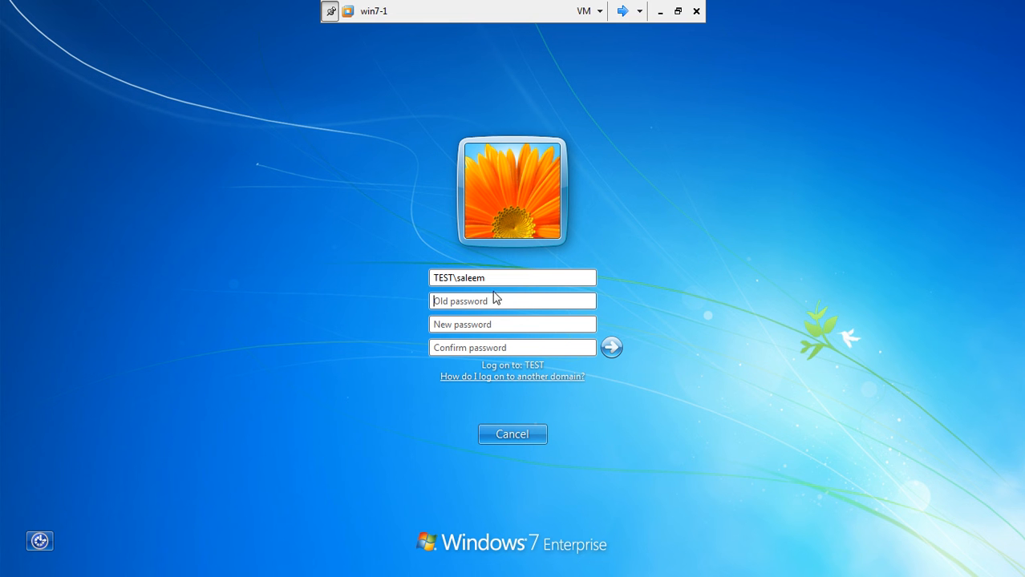
{"action": "left_click", "coordinate": [526, 432]}
{"action": "left_click", "coordinate": [485, 433]}
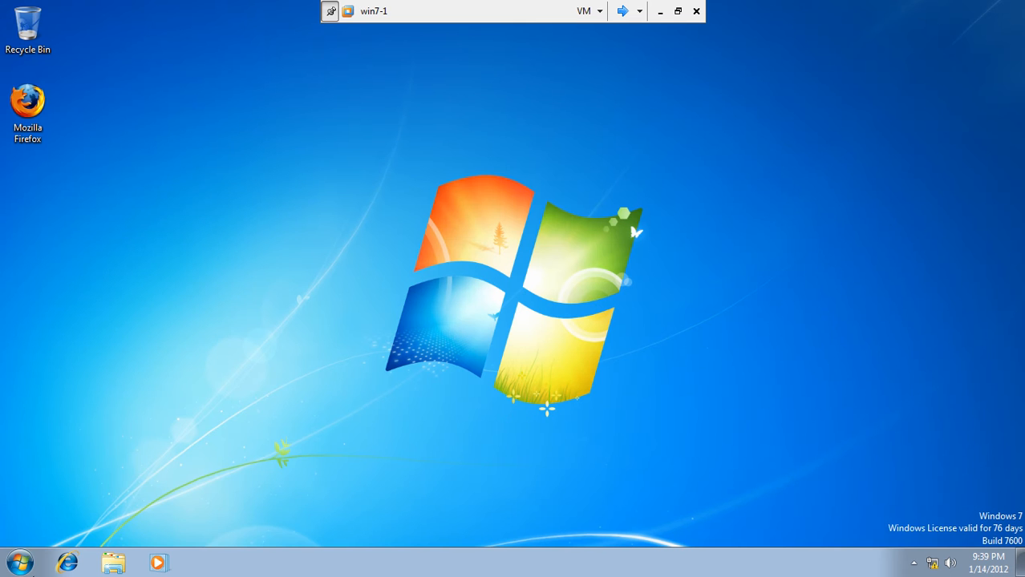
Run gpupdate /force /boot /logoff from a Windows 7 Command Prompt.
{"action": "left_click", "coordinate": [17, 563]}
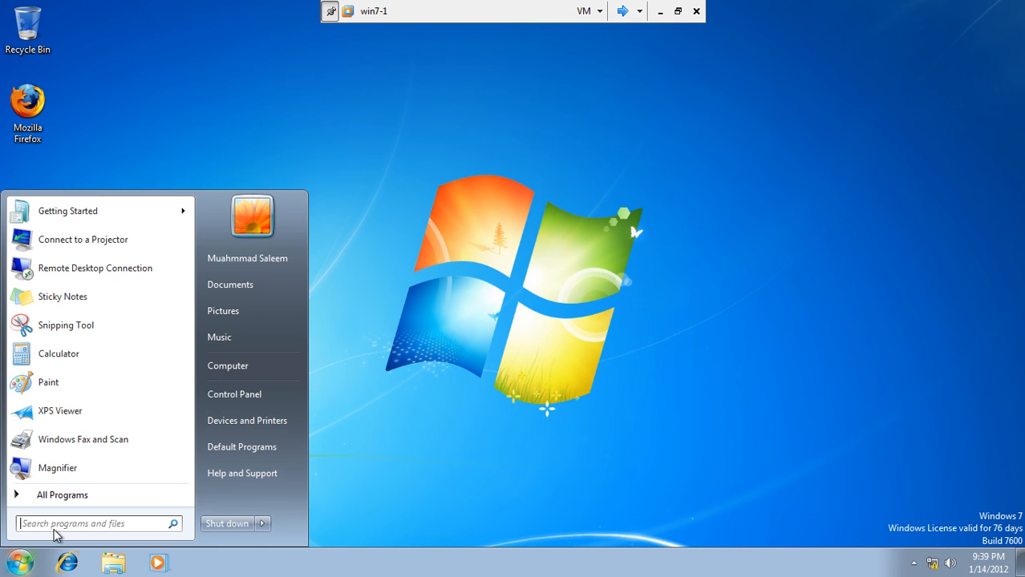
{"action": "type", "text": "cmd"}
{"action": "key", "text": "Return"}
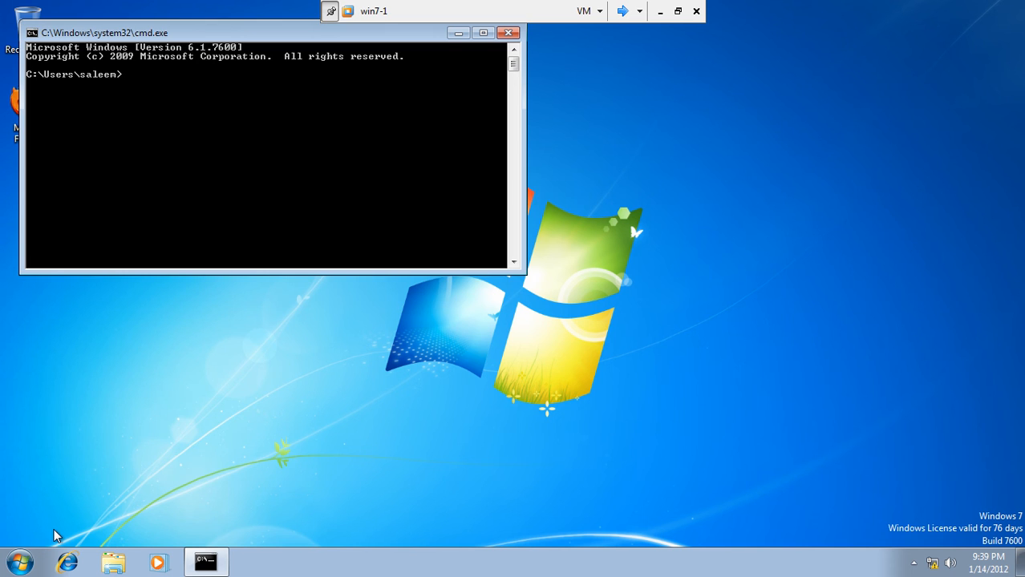
{"action": "type", "text": "gpupdate /force /boot"}
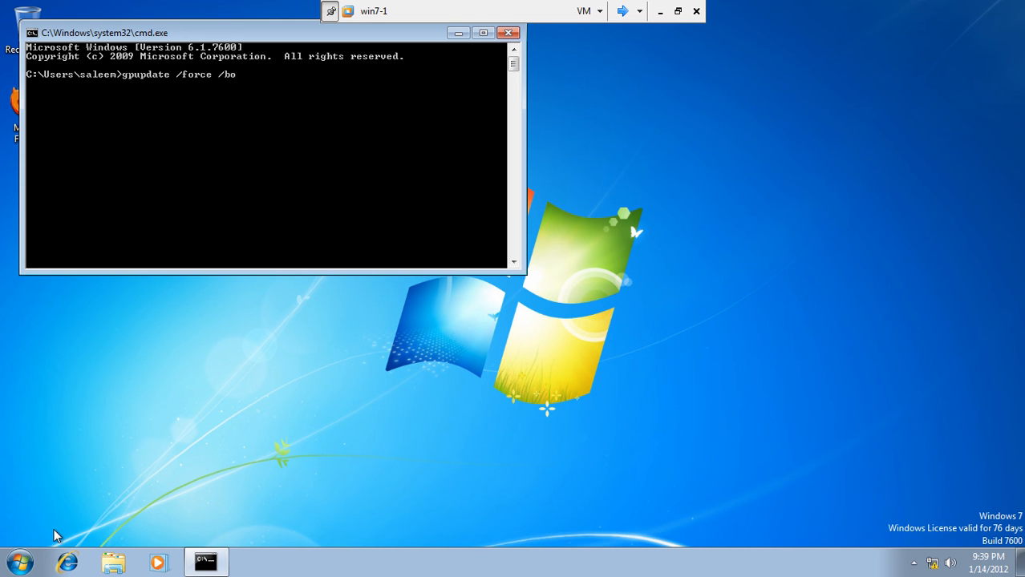
{"action": "type", "text": " /logoff"}
{"action": "key", "text": "Return"}
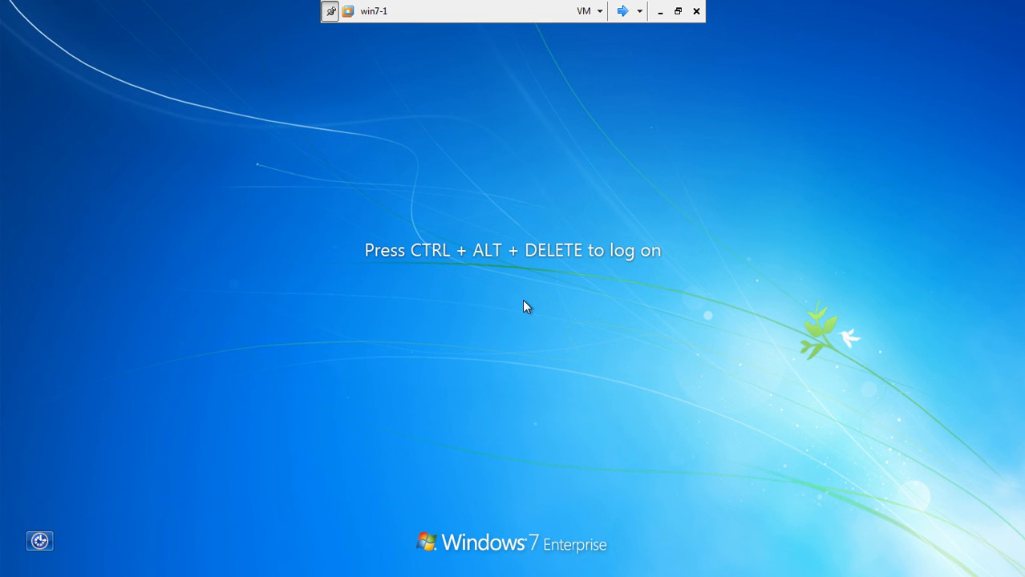
Sign back in to the domain account on win7-1 and bring up the Change a password form.
{"action": "key", "text": "ctrl+alt+Delete"}
{"action": "type", "text": "*******"}
{"action": "key", "text": "Return"}
{"action": "key", "text": "Return"}
{"action": "type", "text": "***"}
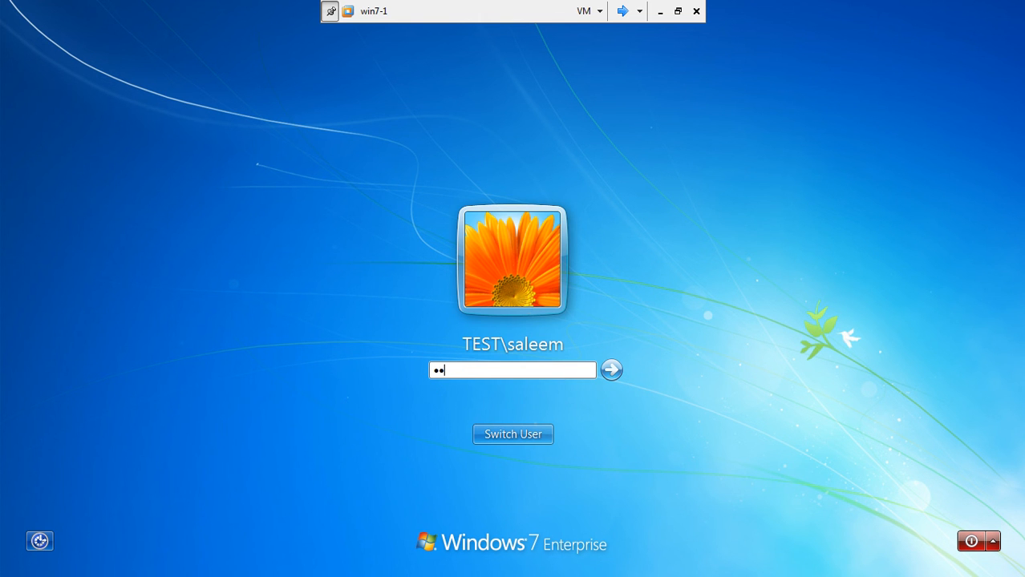
{"action": "type", "text": "****"}
{"action": "key", "text": "Return"}
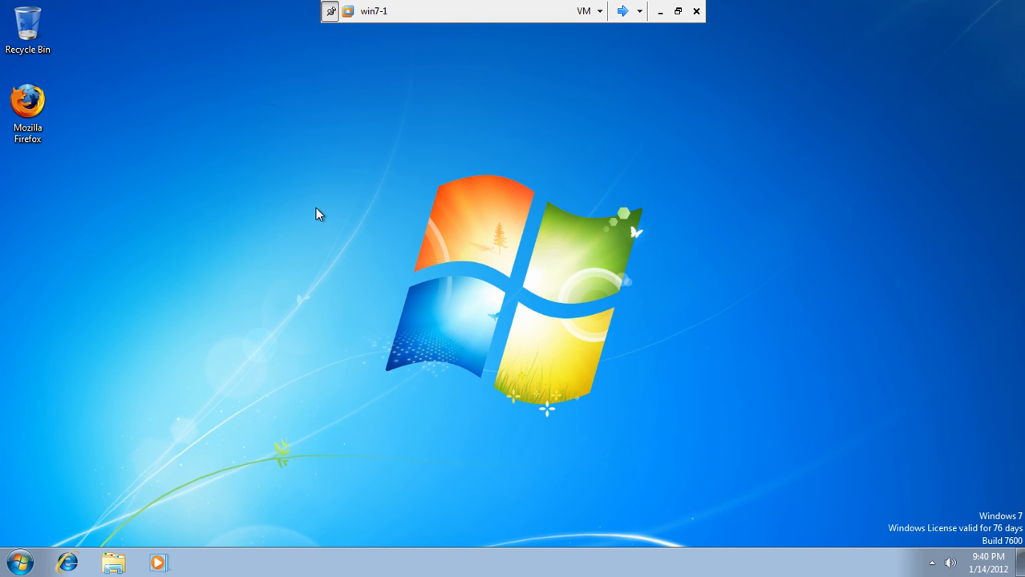
{"action": "key", "text": "ctrl+alt+Delete"}
{"action": "left_click", "coordinate": [494, 348]}
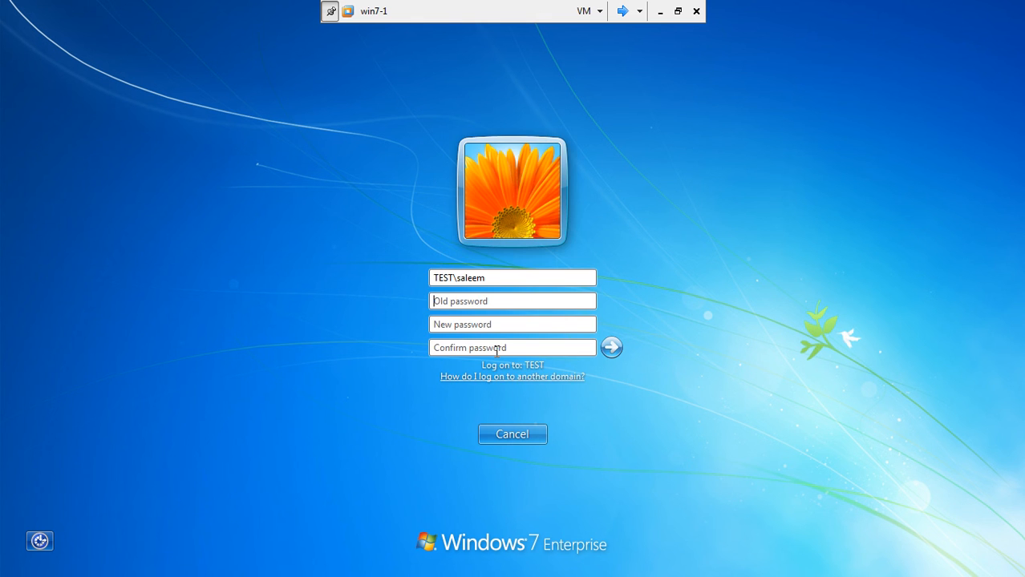
Enter the old password plus a short new password and confirmation, then submit the change.
{"action": "left_click", "coordinate": [446, 302]}
{"action": "type", "text": "•••••••"}
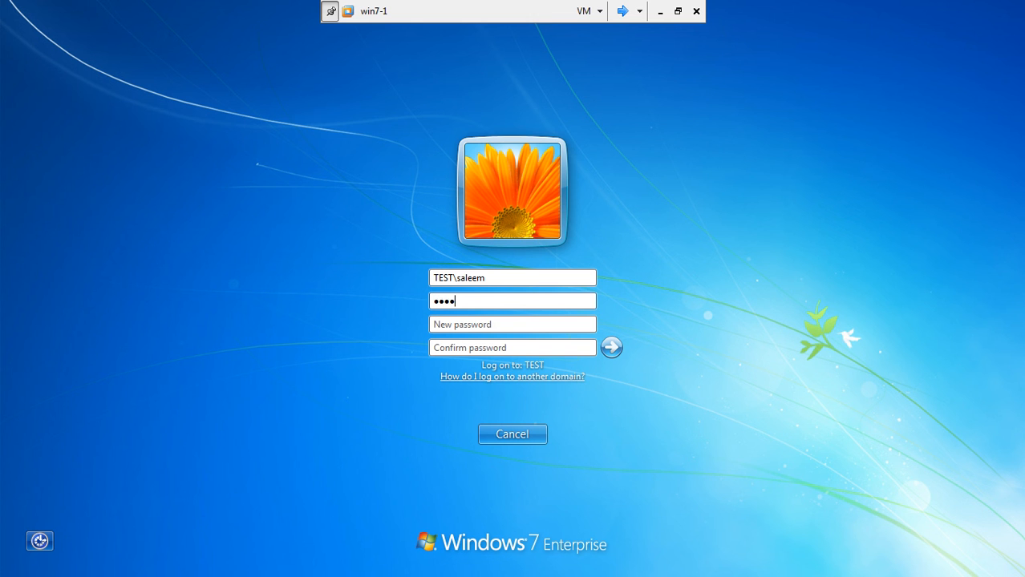
{"action": "key", "text": "Tab"}
{"action": "type", "text": "••••"}
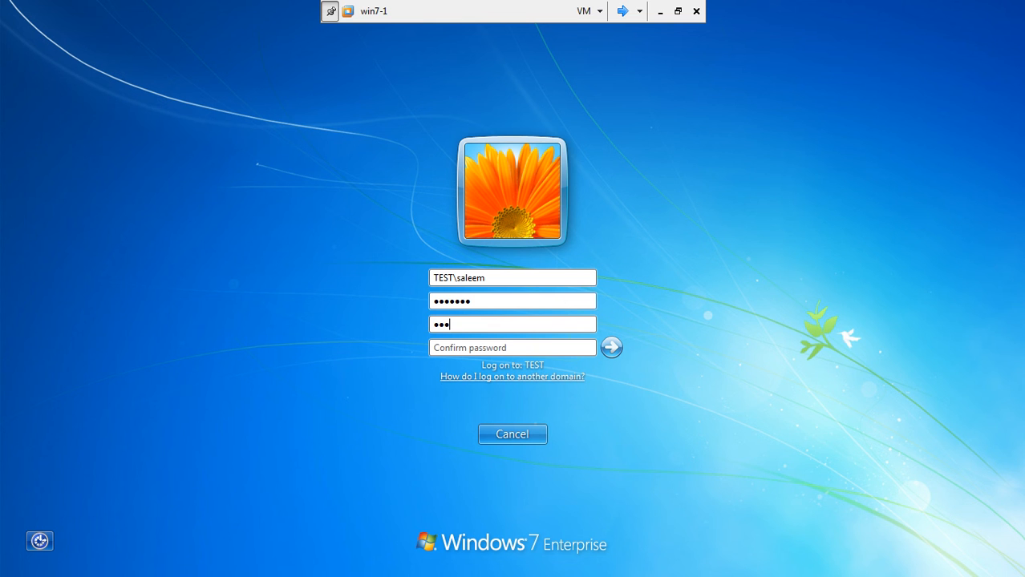
{"action": "key", "text": "Tab"}
{"action": "type", "text": "••••"}
{"action": "type", "text": "•"}
{"action": "left_click", "coordinate": [481, 324]}
{"action": "type", "text": "•"}
{"action": "left_click", "coordinate": [611, 349]}
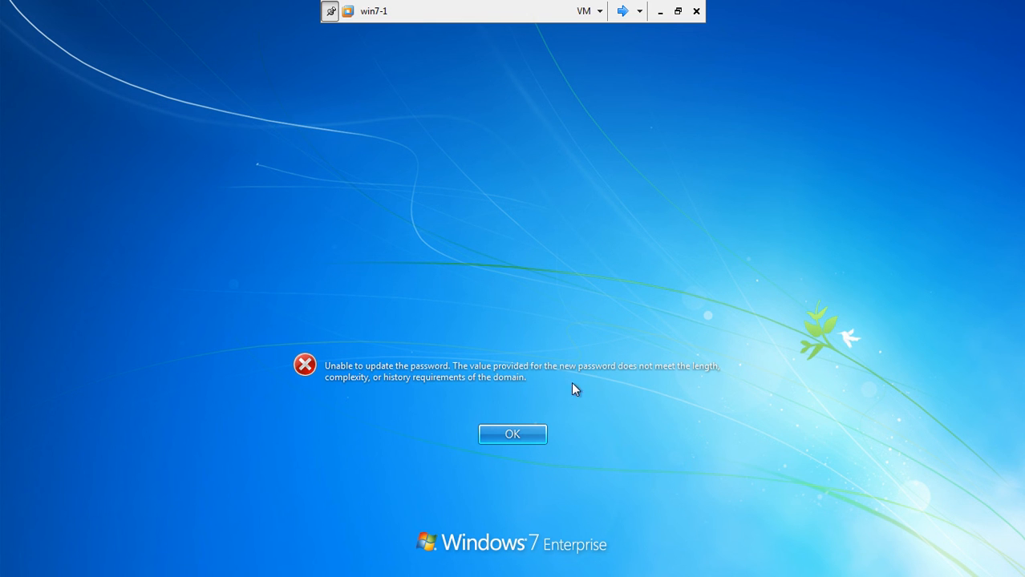
Dismiss the rejection, cancel the security screen, and switch back to Server1.
{"action": "left_click", "coordinate": [522, 434]}
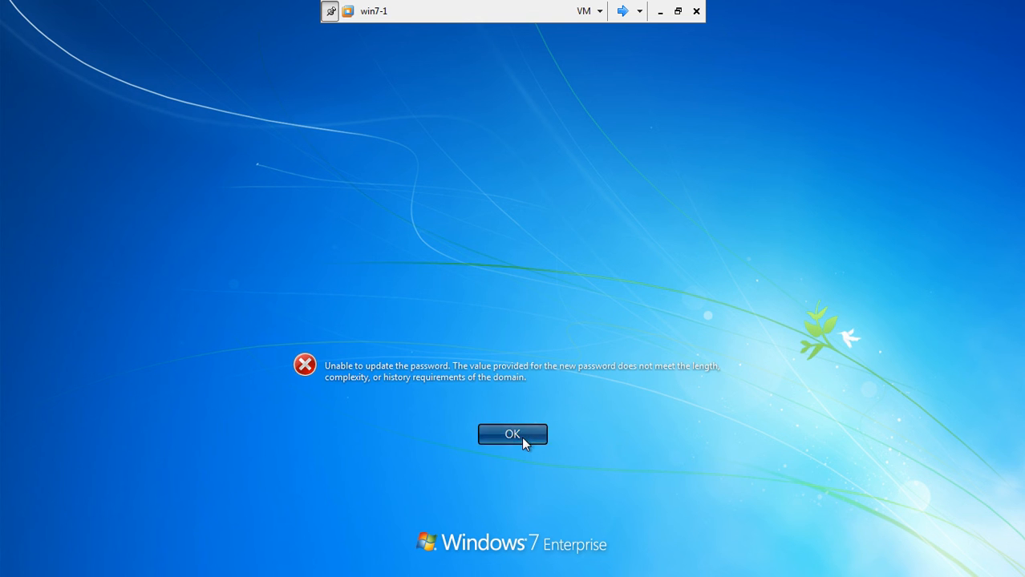
{"action": "left_click", "coordinate": [542, 432]}
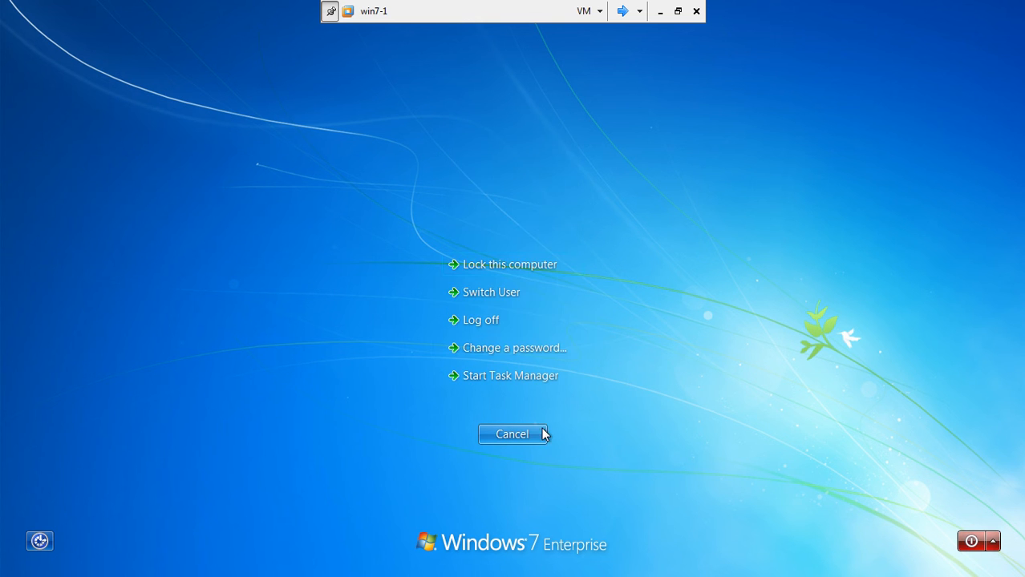
{"action": "left_click", "coordinate": [623, 19]}
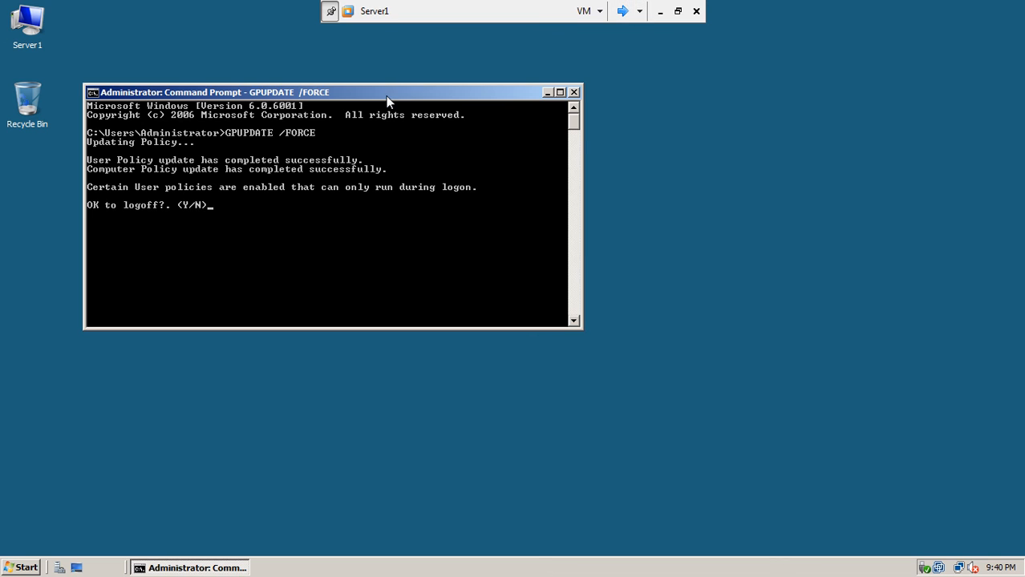
Close Server1's Command Prompt and launch ADSI Edit from Administrative Tools.
{"action": "left_click", "coordinate": [575, 93]}
{"action": "left_click", "coordinate": [22, 567]}
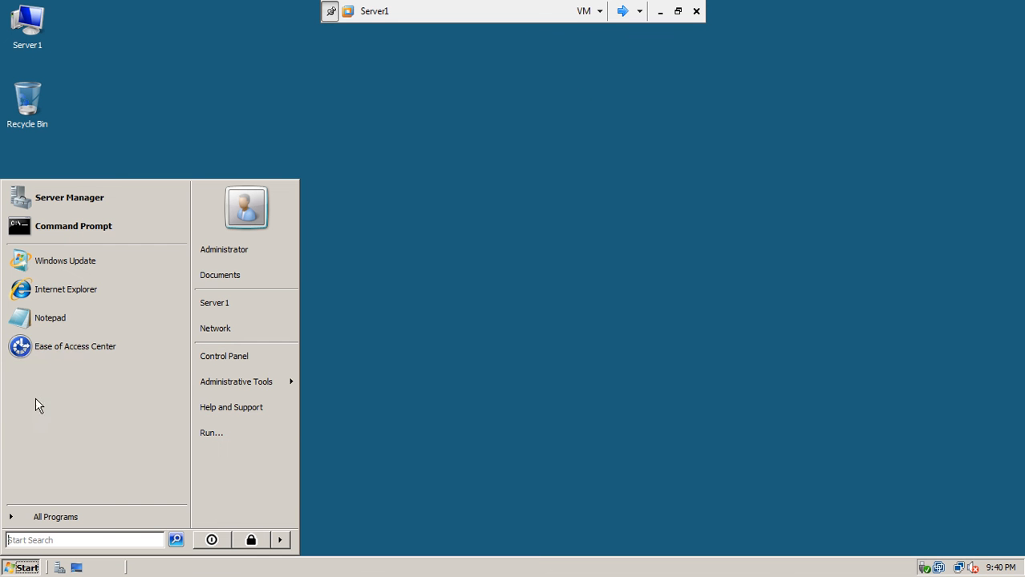
{"action": "mouse_move", "coordinate": [214, 392]}
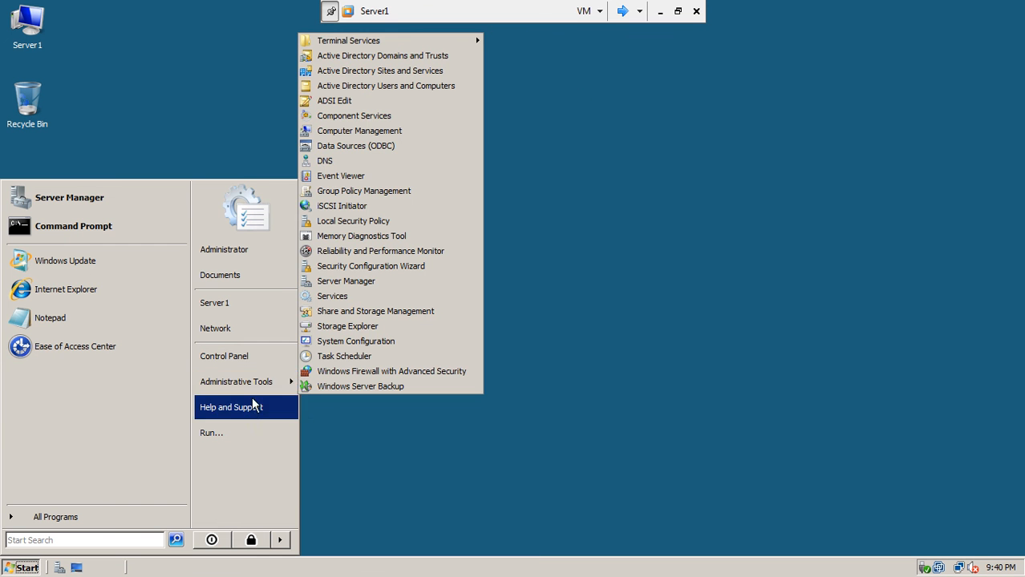
{"action": "left_click", "coordinate": [382, 102]}
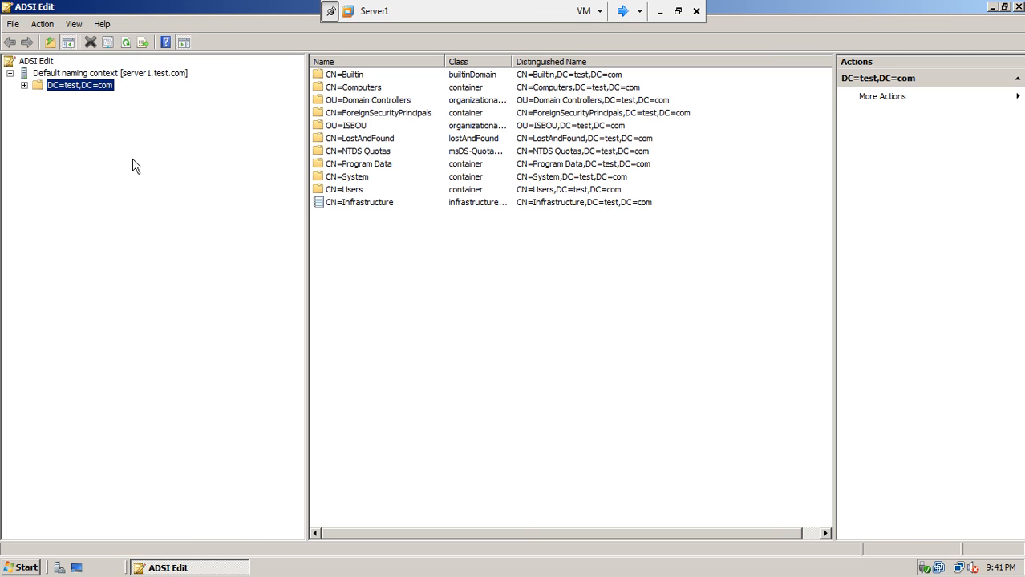
Browse DC=test,DC=com > CN=System > Password Settings Container and open ExecutivePasswordPolicy's properties.
{"action": "left_click", "coordinate": [24, 85]}
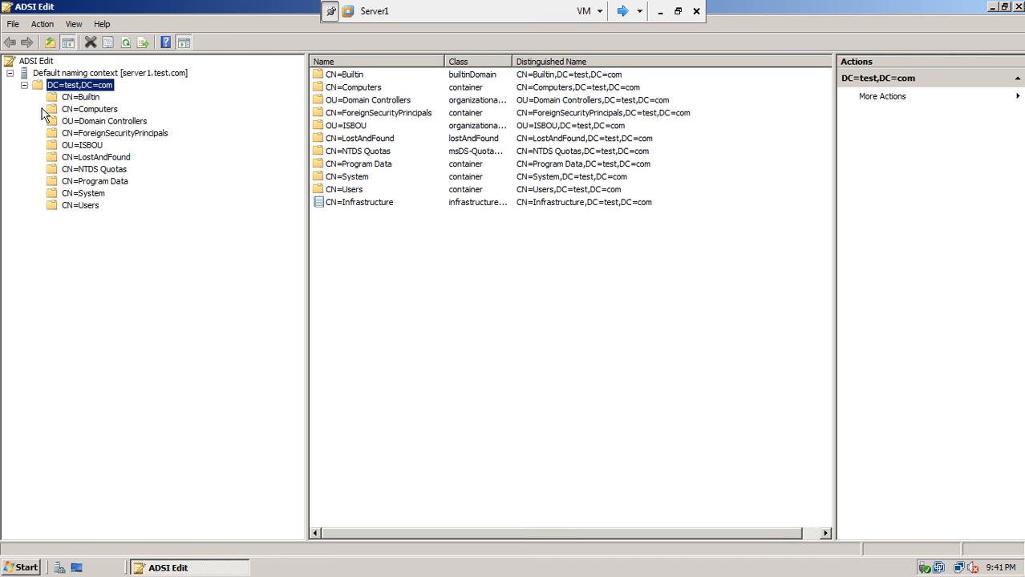
{"action": "left_click", "coordinate": [50, 194]}
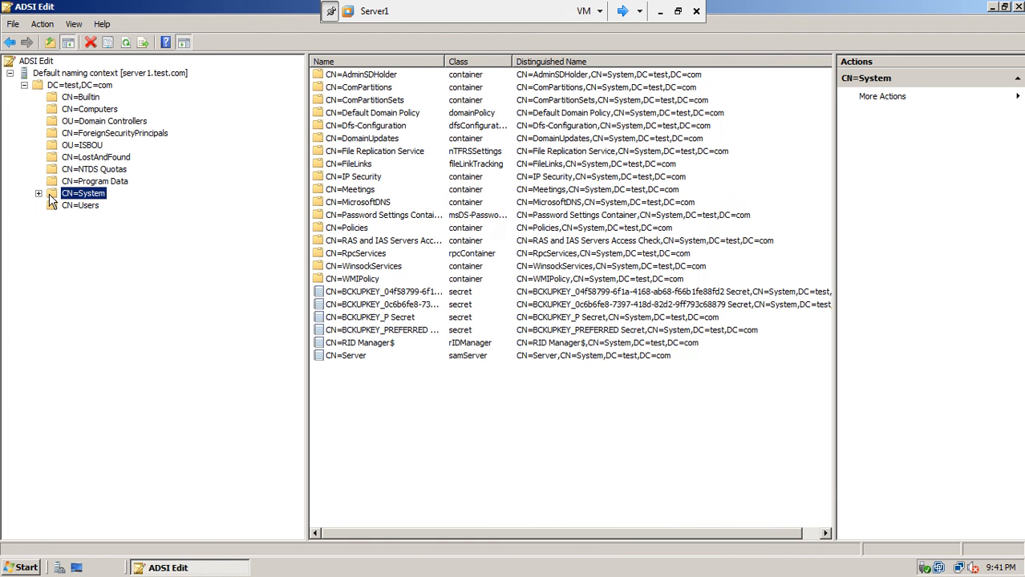
{"action": "left_click", "coordinate": [38, 194]}
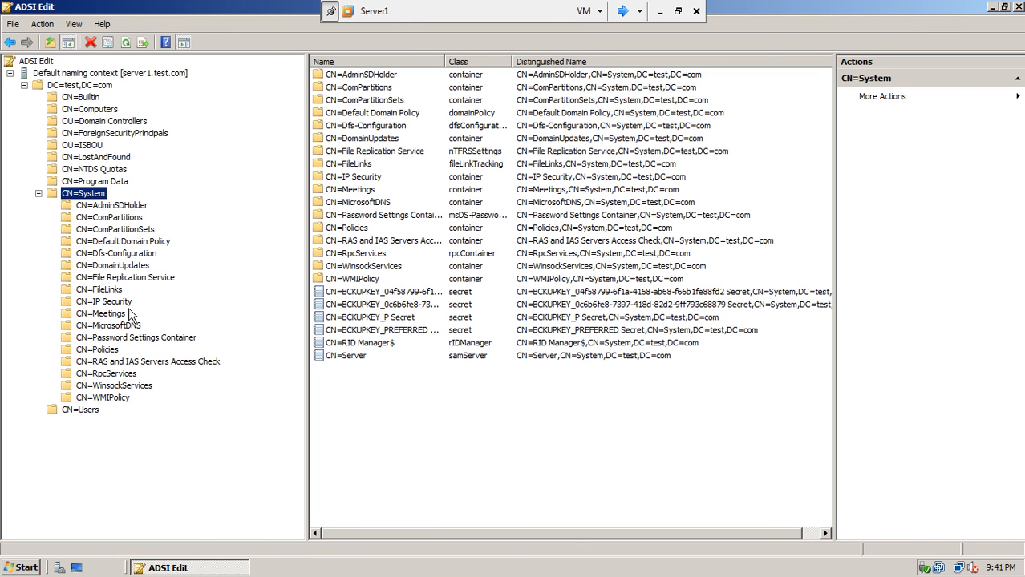
{"action": "left_click", "coordinate": [102, 343]}
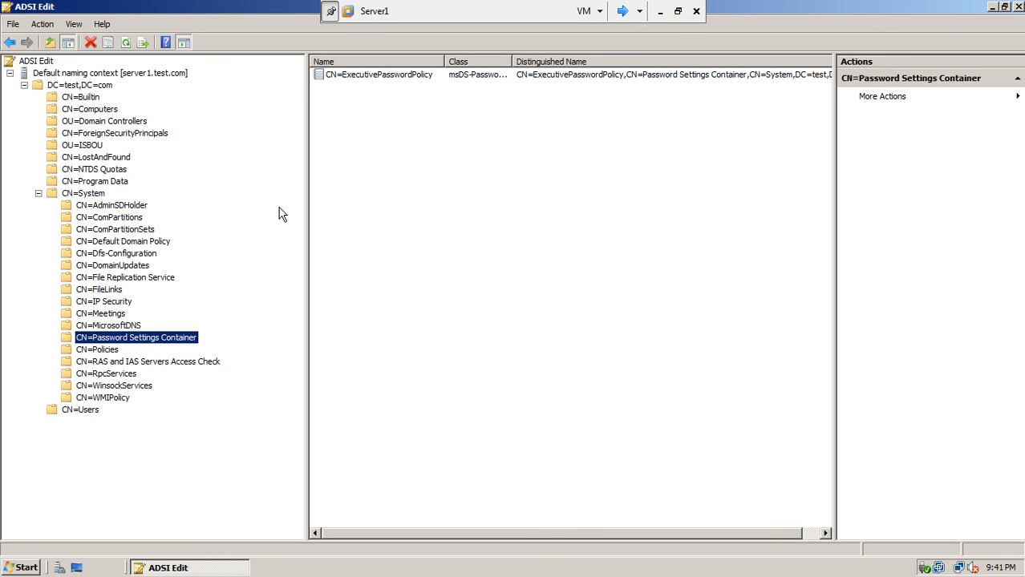
{"action": "left_click", "coordinate": [384, 74]}
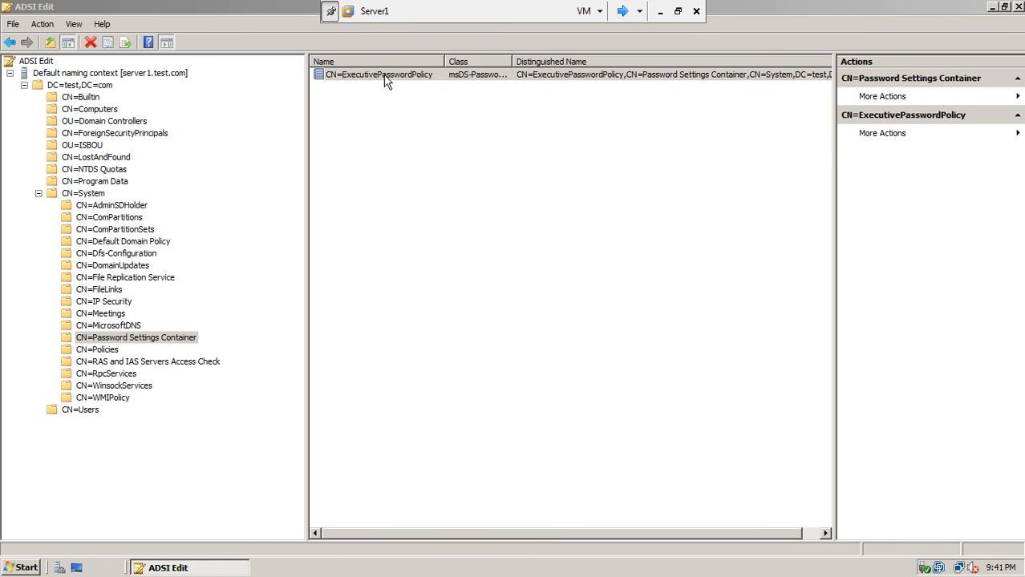
{"action": "double_click", "coordinate": [385, 76]}
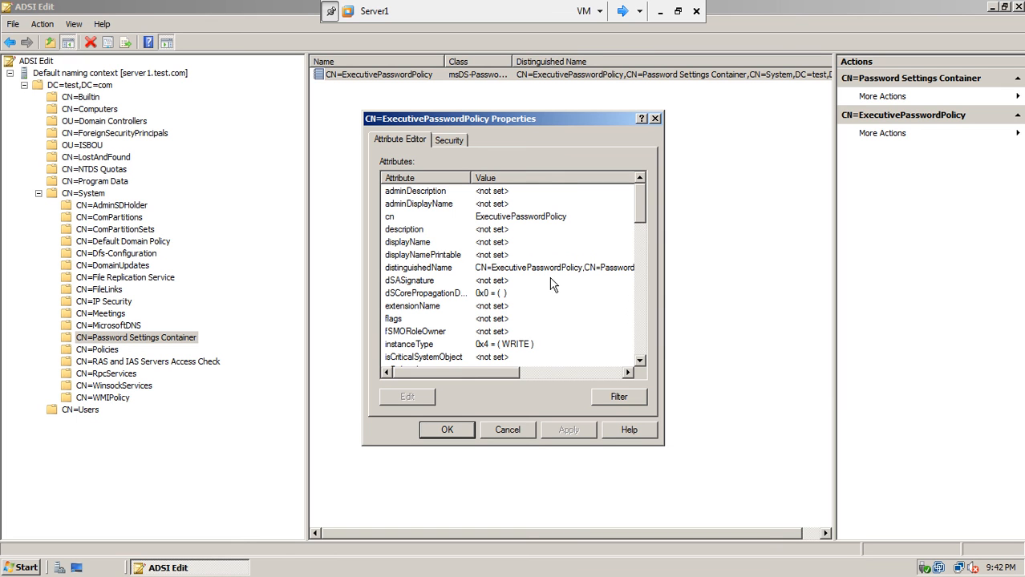
Widen the attribute columns and inspect msDS-PasswordComplexityEnabled, leaving it at FALSE.
{"action": "left_click_drag", "start_coordinate": [639, 205], "coordinate": [640, 228]}
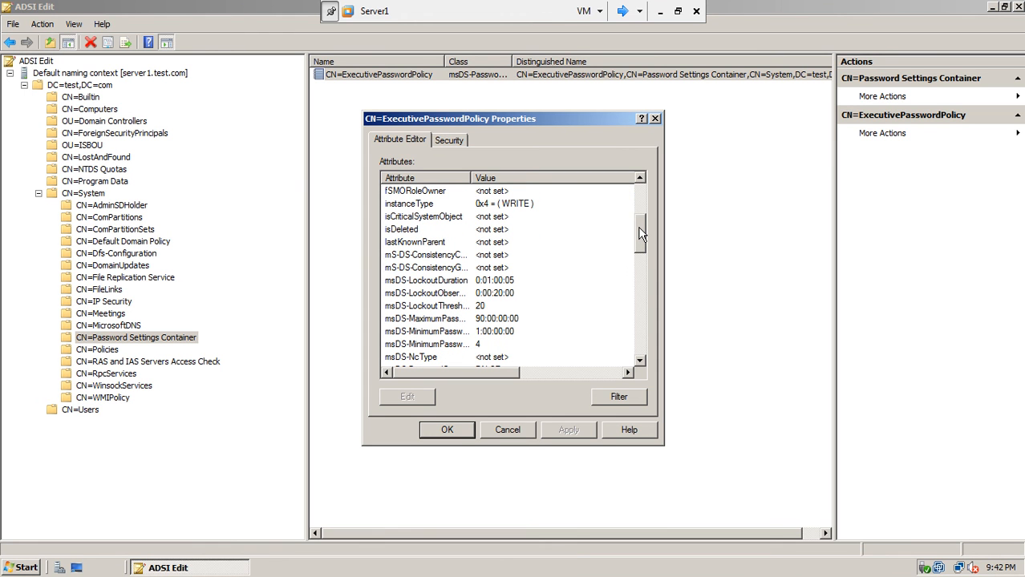
{"action": "left_click_drag", "start_coordinate": [474, 177], "coordinate": [522, 177]}
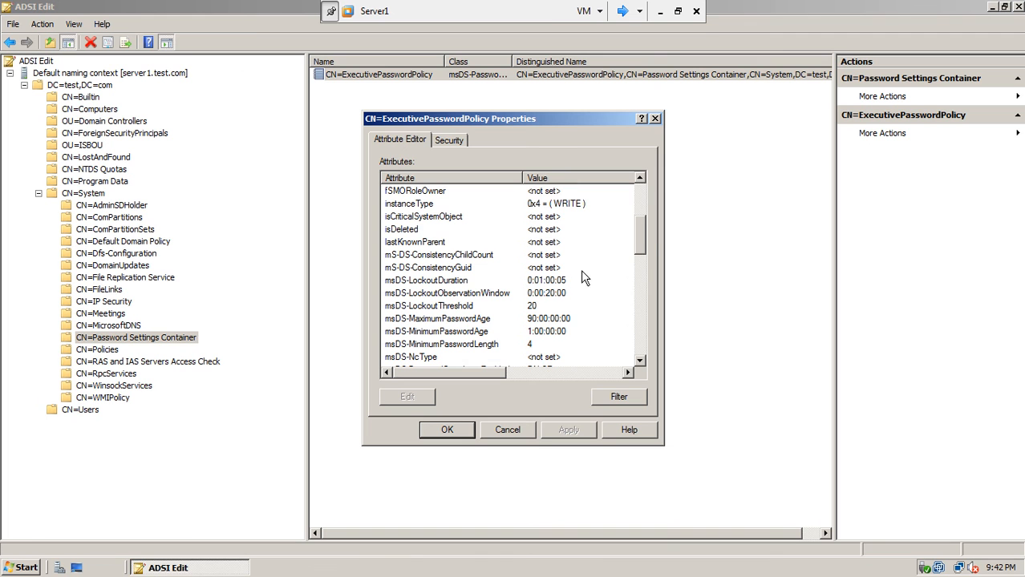
{"action": "left_click_drag", "start_coordinate": [643, 233], "coordinate": [641, 248]}
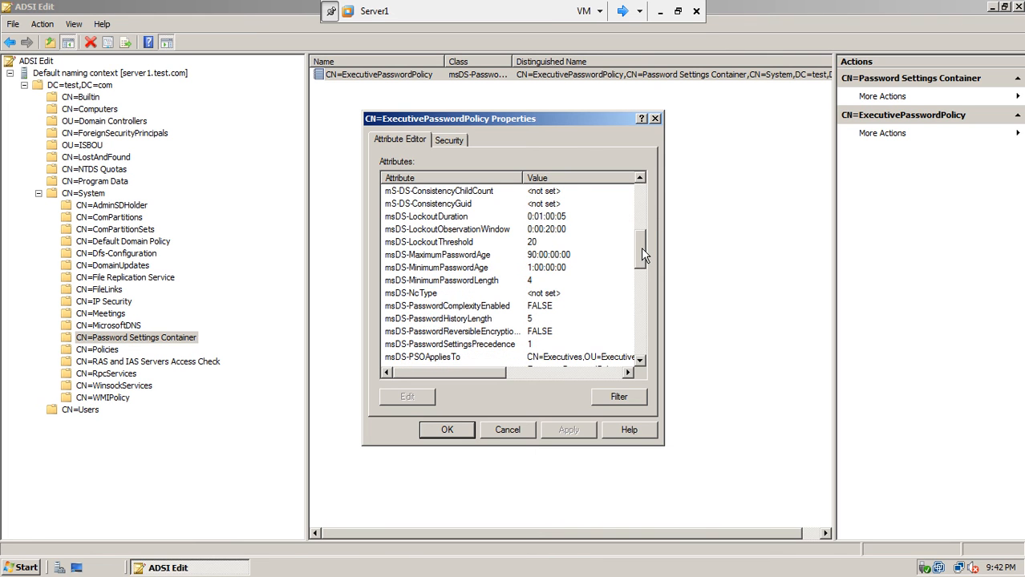
{"action": "left_click", "coordinate": [502, 308]}
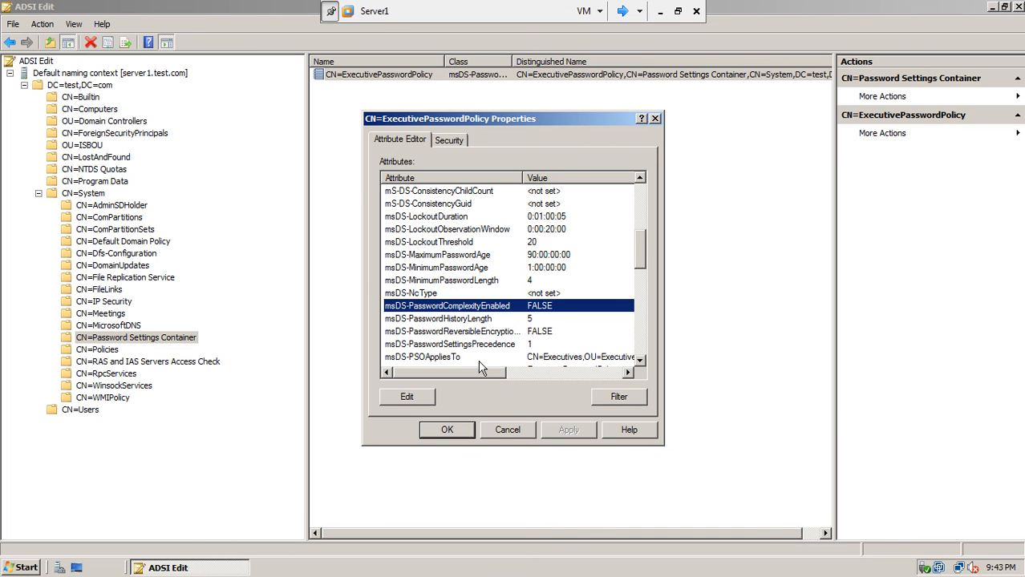
{"action": "left_click", "coordinate": [427, 397]}
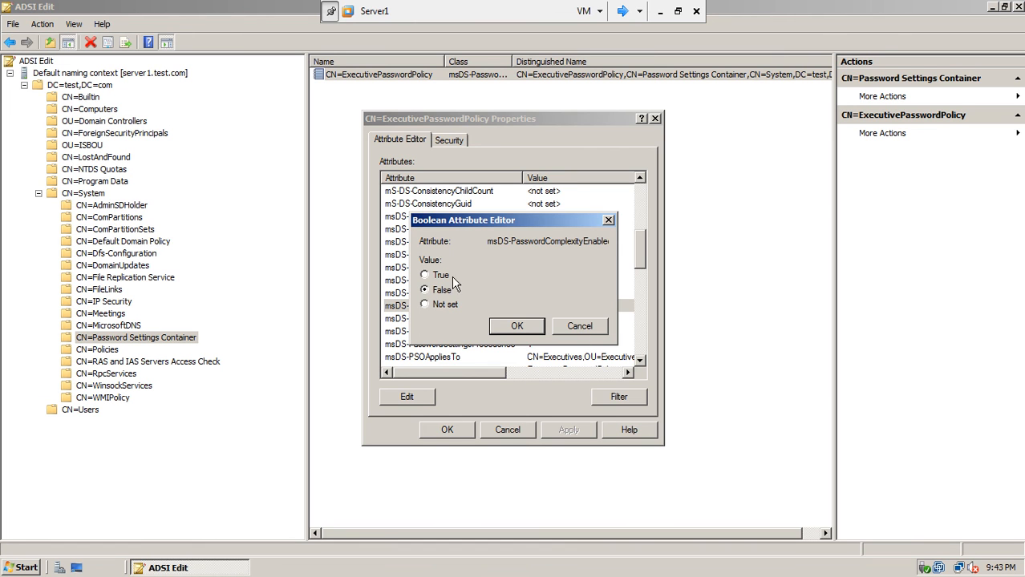
{"action": "left_click", "coordinate": [575, 327]}
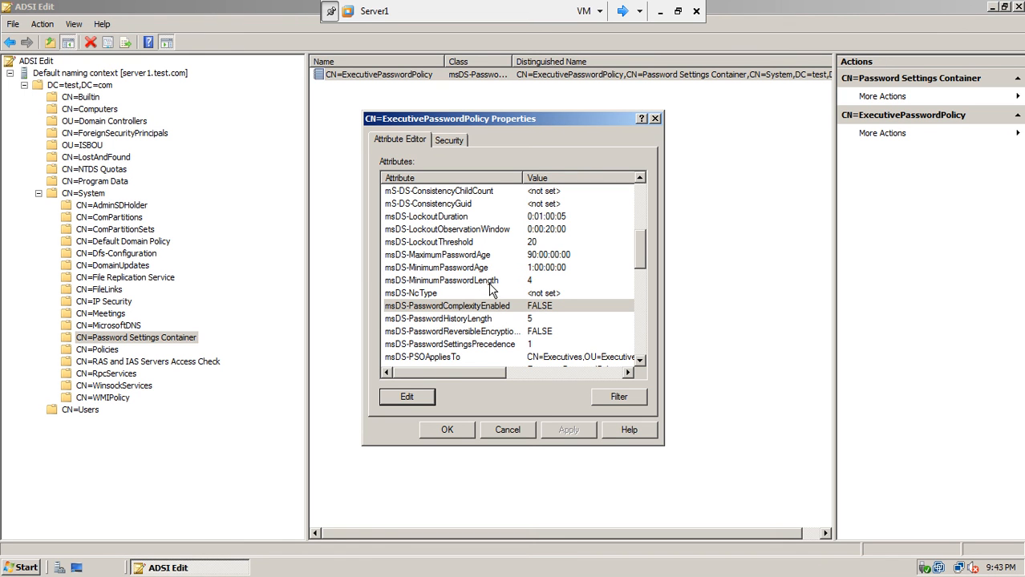
Scroll through the ExecutivePasswordPolicy's remaining attributes.
{"action": "left_click", "coordinate": [640, 362]}
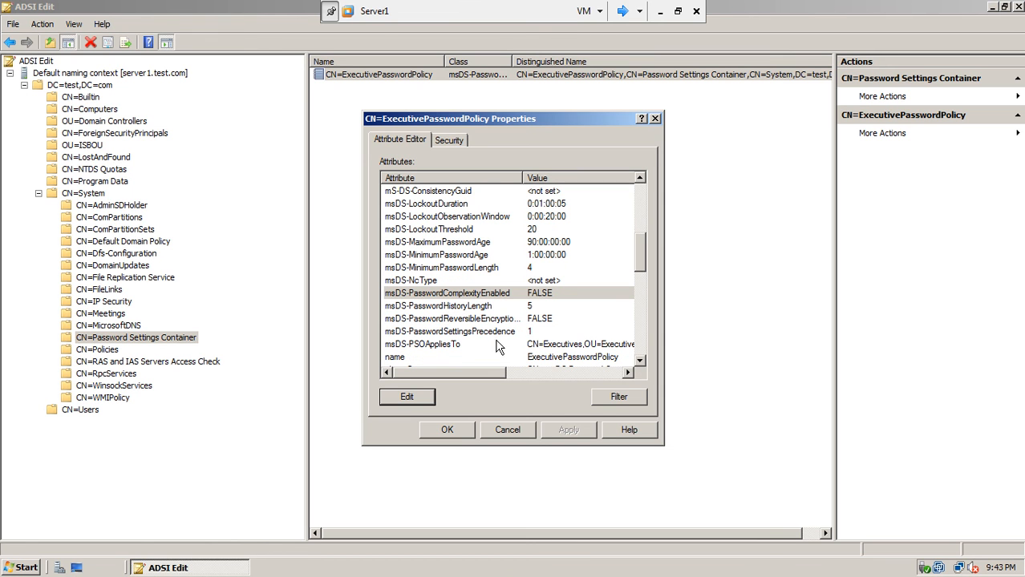
{"action": "left_click", "coordinate": [640, 362]}
{"action": "double_click", "coordinate": [639, 362]}
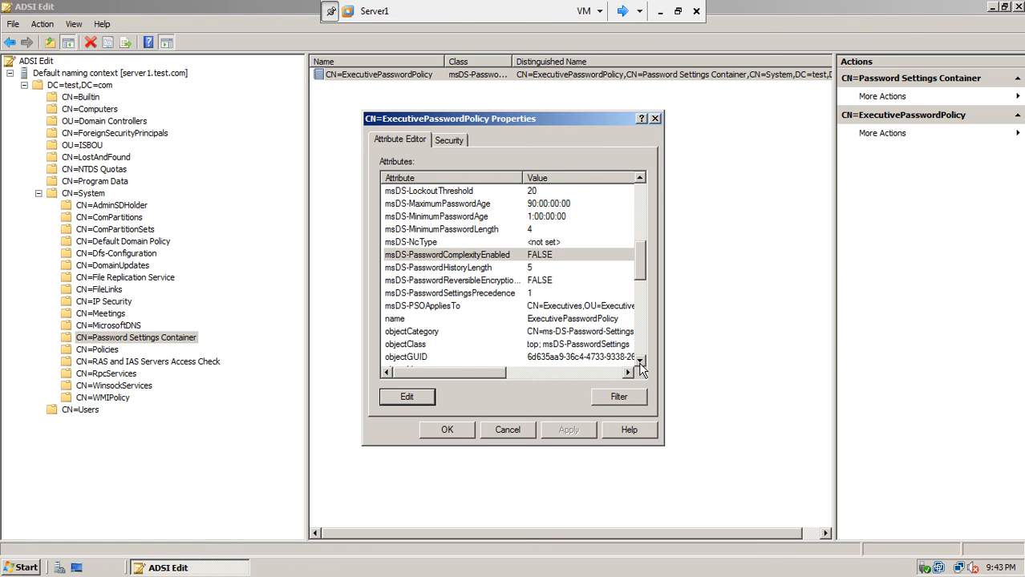
{"action": "double_click", "coordinate": [640, 362]}
{"action": "double_click", "coordinate": [640, 362]}
{"action": "double_click", "coordinate": [640, 362]}
{"action": "double_click", "coordinate": [640, 362]}
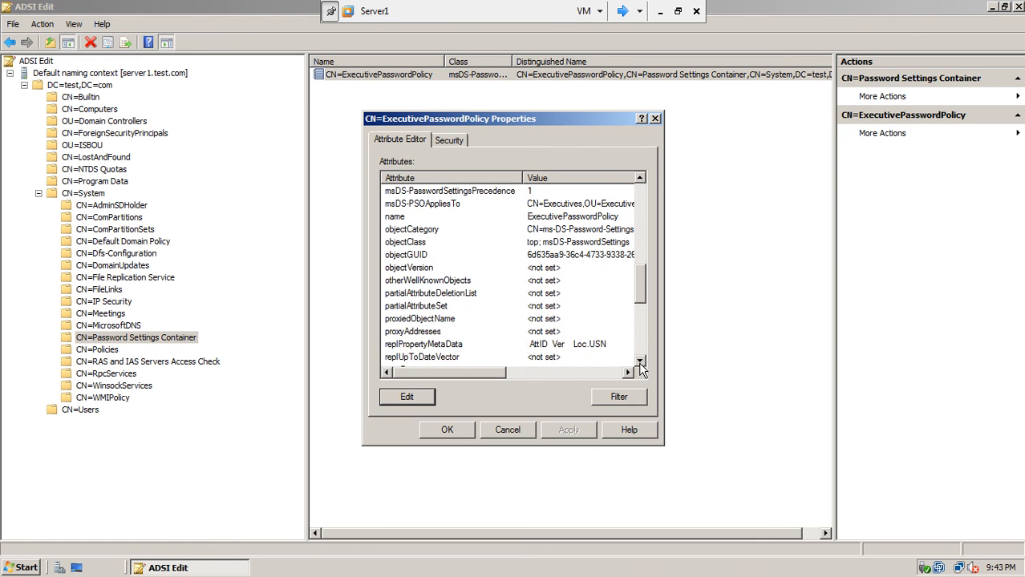
{"action": "double_click", "coordinate": [640, 362]}
{"action": "double_click", "coordinate": [640, 362]}
{"action": "double_click", "coordinate": [640, 362]}
{"action": "double_click", "coordinate": [640, 362]}
{"action": "double_click", "coordinate": [640, 361]}
{"action": "double_click", "coordinate": [640, 361]}
{"action": "double_click", "coordinate": [640, 362]}
{"action": "left_click", "coordinate": [640, 362]}
{"action": "double_click", "coordinate": [640, 362]}
{"action": "left_click", "coordinate": [640, 362]}
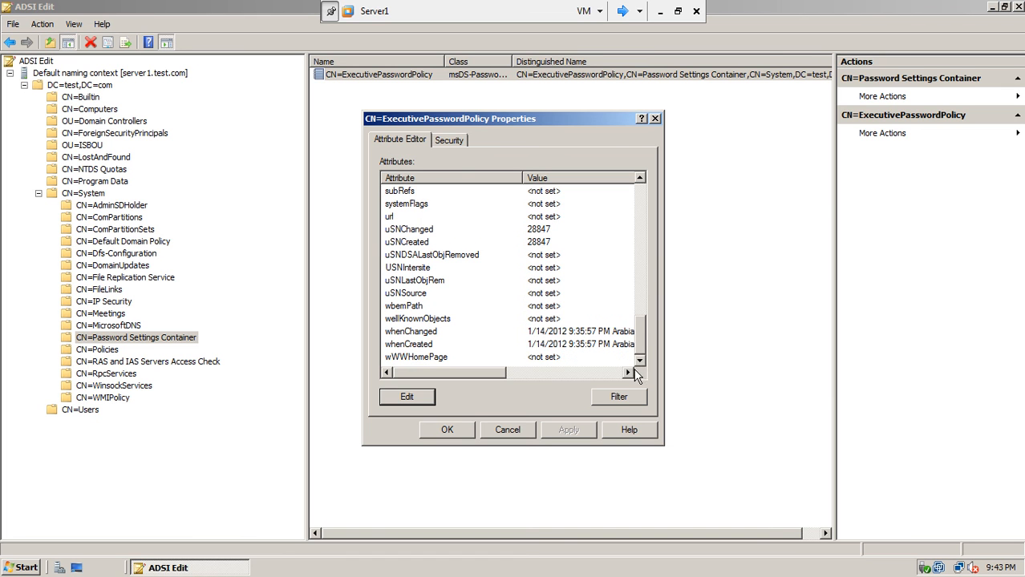
{"action": "left_click", "coordinate": [628, 373]}
{"action": "left_click", "coordinate": [628, 372]}
{"action": "left_click", "coordinate": [628, 373]}
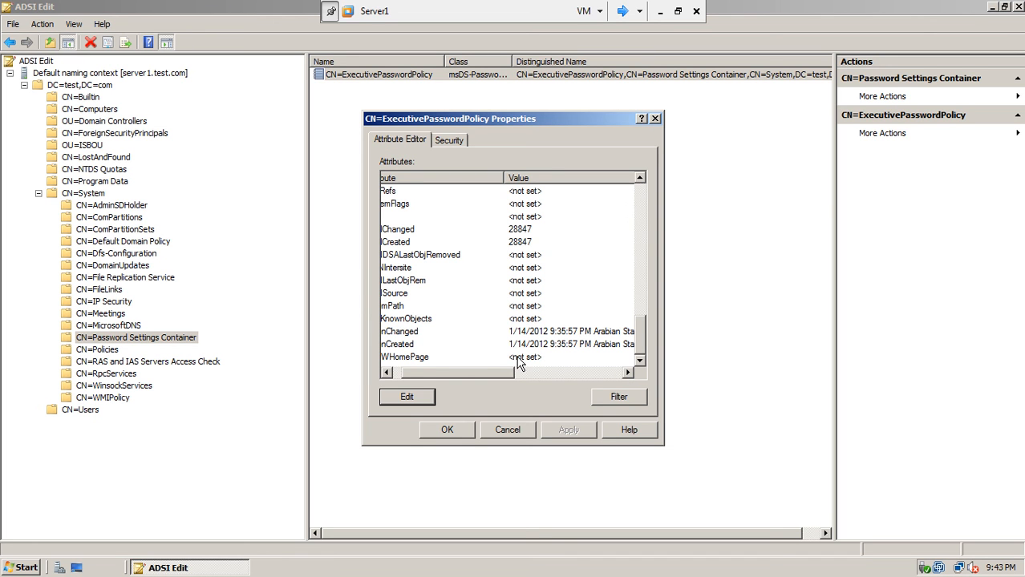
{"action": "left_click", "coordinate": [386, 373]}
{"action": "left_click", "coordinate": [386, 373]}
{"action": "left_click", "coordinate": [386, 373]}
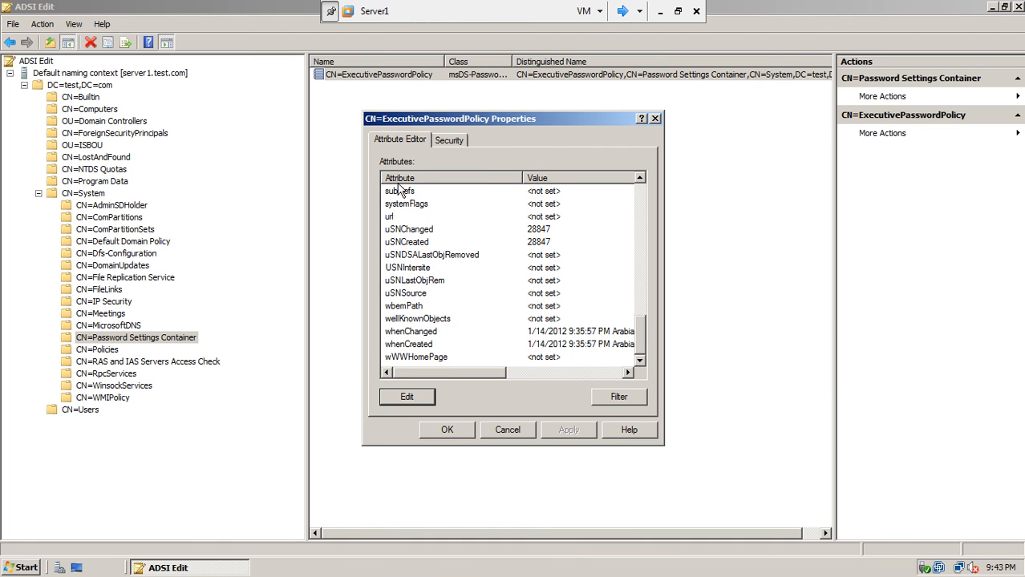
Review the policy's Security permissions, close the properties unchanged, and bring up the Start menu.
{"action": "left_click", "coordinate": [448, 136]}
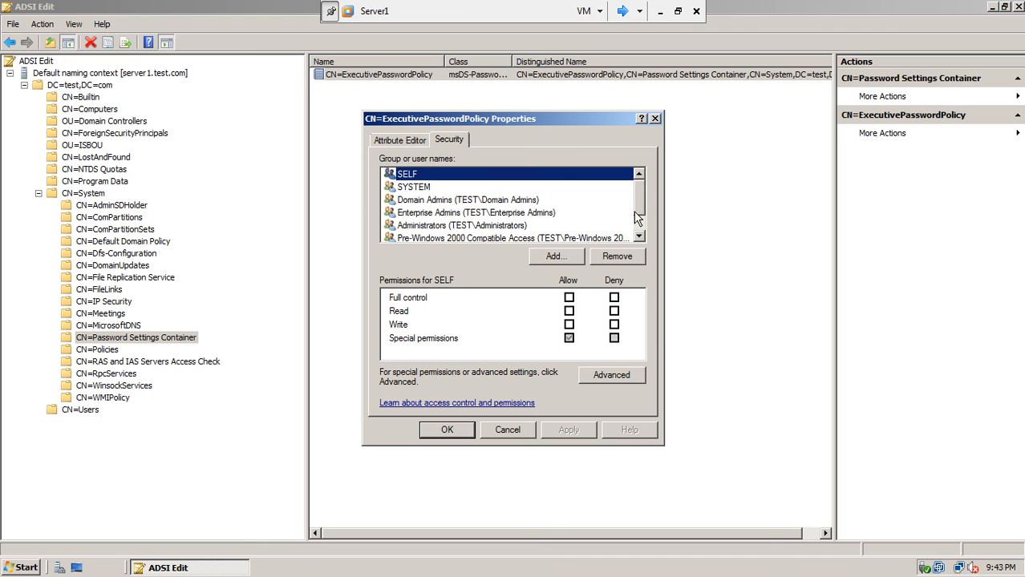
{"action": "left_click", "coordinate": [510, 431]}
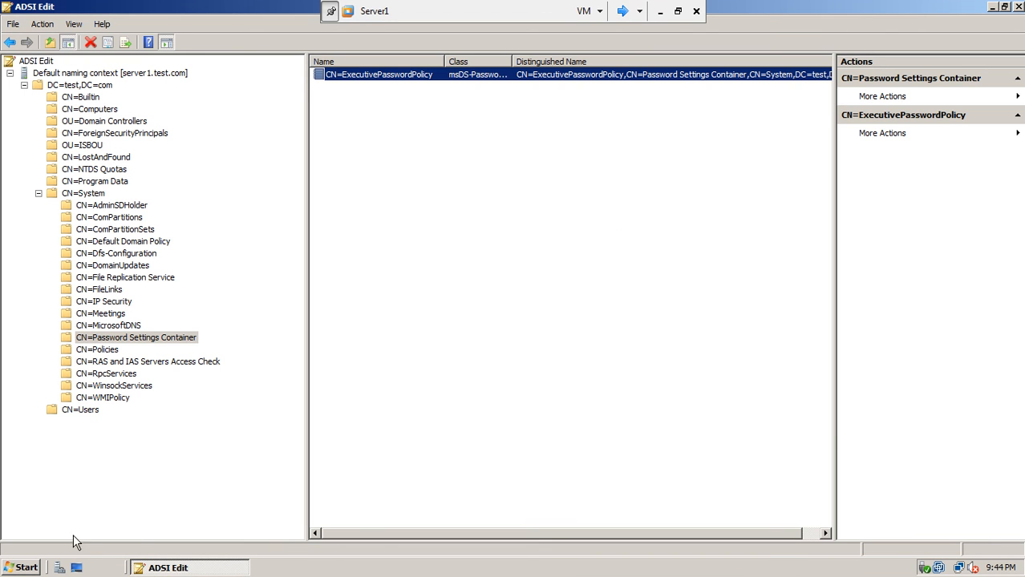
{"action": "left_click", "coordinate": [27, 570]}
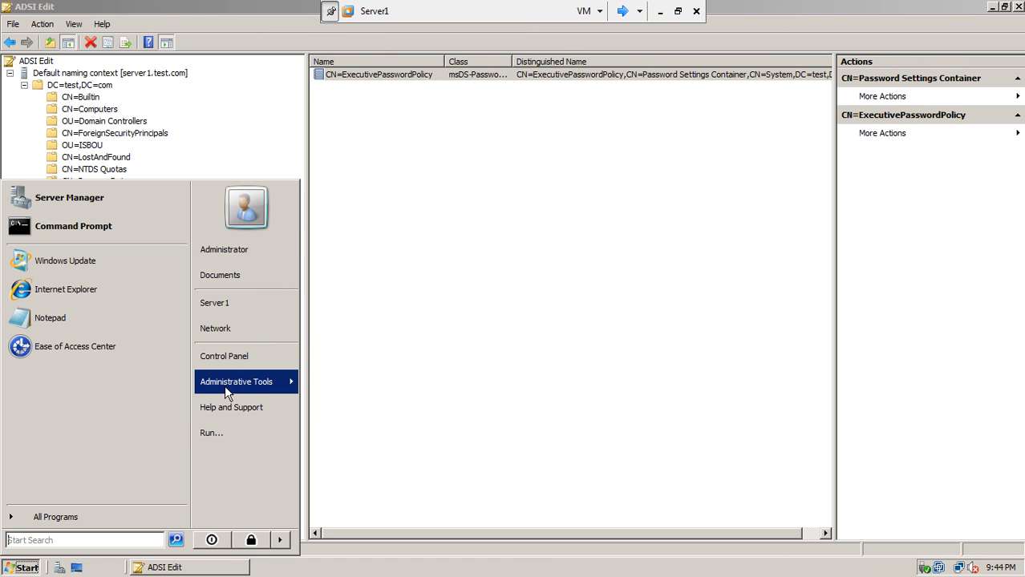
Launch Active Directory Users and Computers and check the Executives group's Member Of and Members lists.
{"action": "mouse_move", "coordinate": [227, 385]}
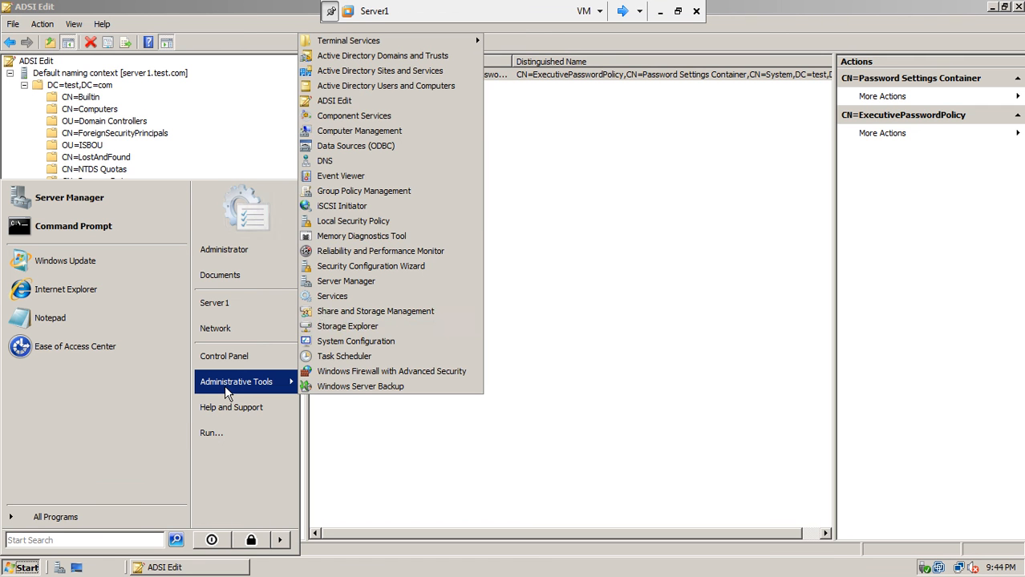
{"action": "left_click", "coordinate": [392, 89]}
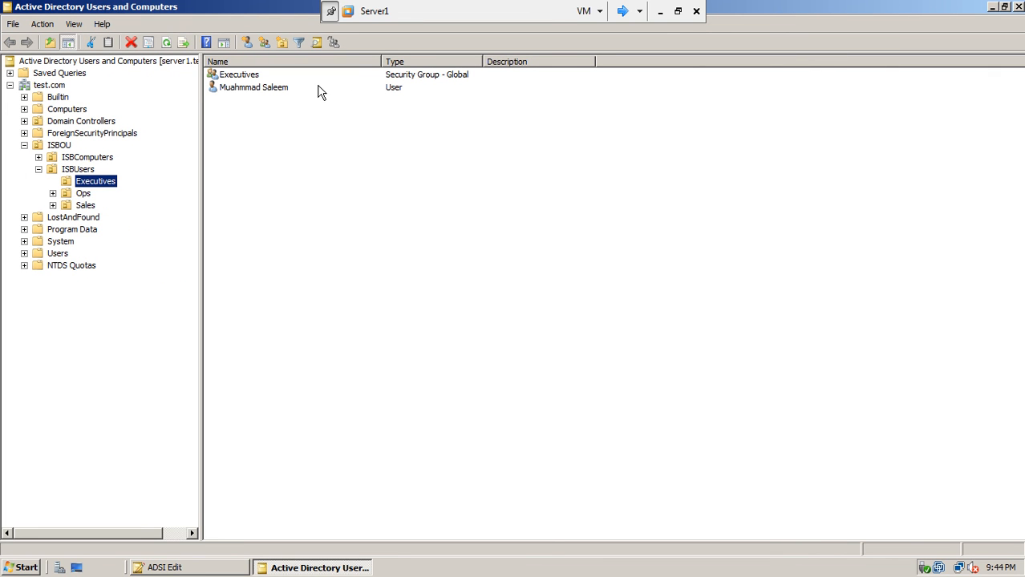
{"action": "double_click", "coordinate": [253, 75]}
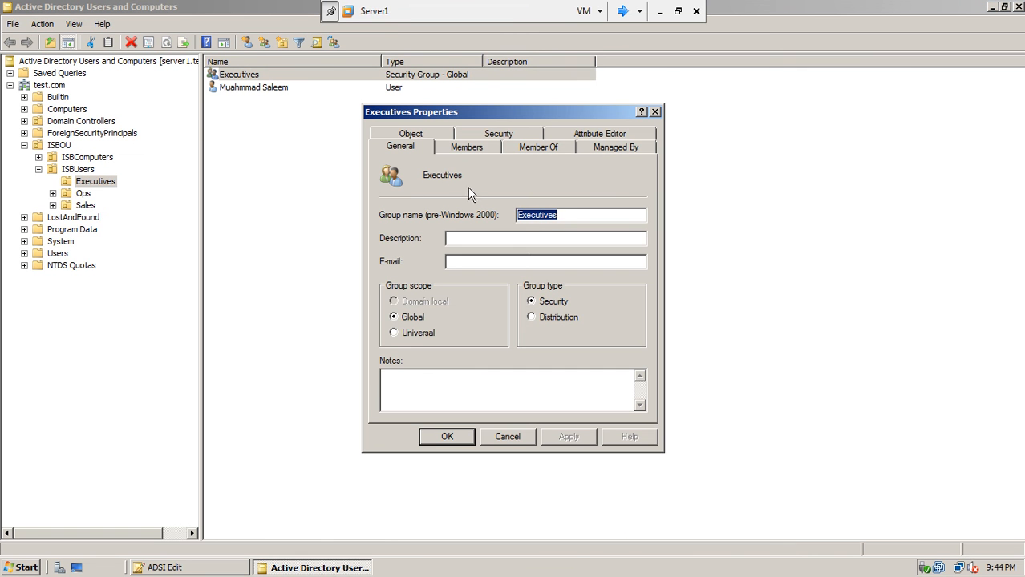
{"action": "left_click", "coordinate": [520, 149]}
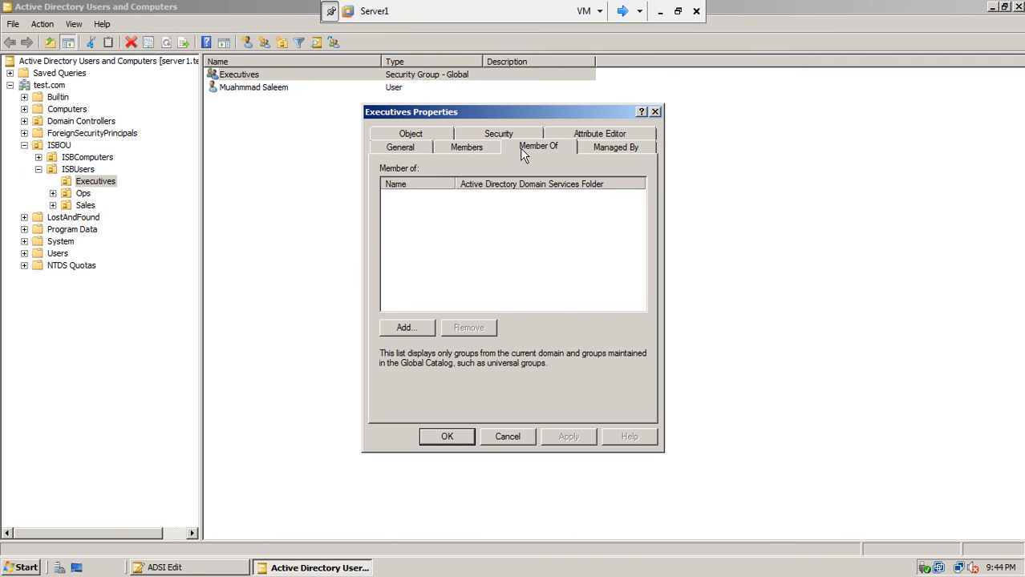
{"action": "left_click", "coordinate": [482, 148]}
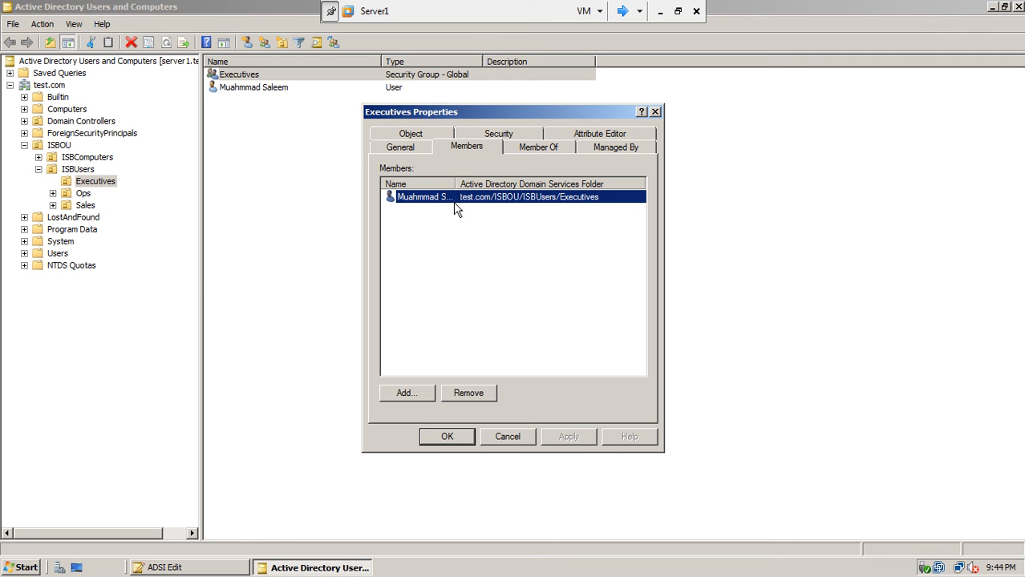
View the group's distinguishedName in the Attribute Editor and select its text.
{"action": "left_click", "coordinate": [582, 137]}
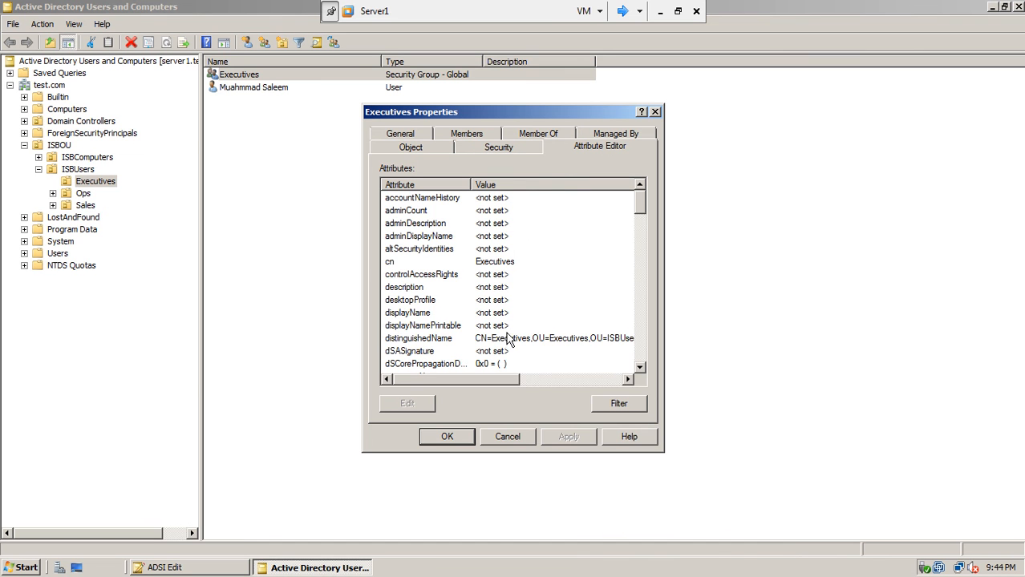
{"action": "left_click", "coordinate": [510, 340]}
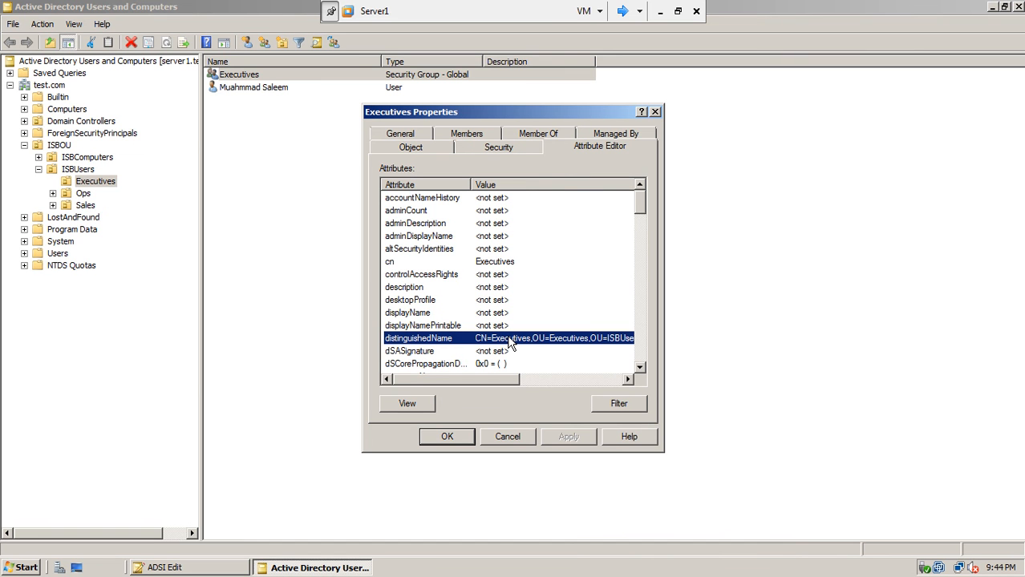
{"action": "left_click", "coordinate": [417, 402]}
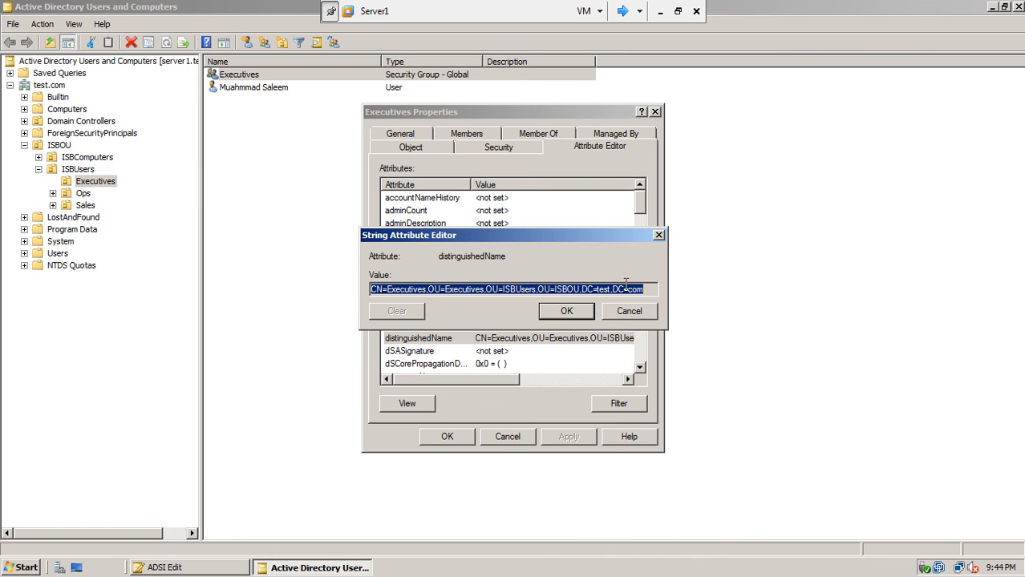
{"action": "left_click_drag", "start_coordinate": [648, 291], "coordinate": [359, 285]}
Reopen ExecutivePasswordPolicy in ADSI Edit, view its distinguished name, and widen the Value column.
{"action": "left_click", "coordinate": [174, 561]}
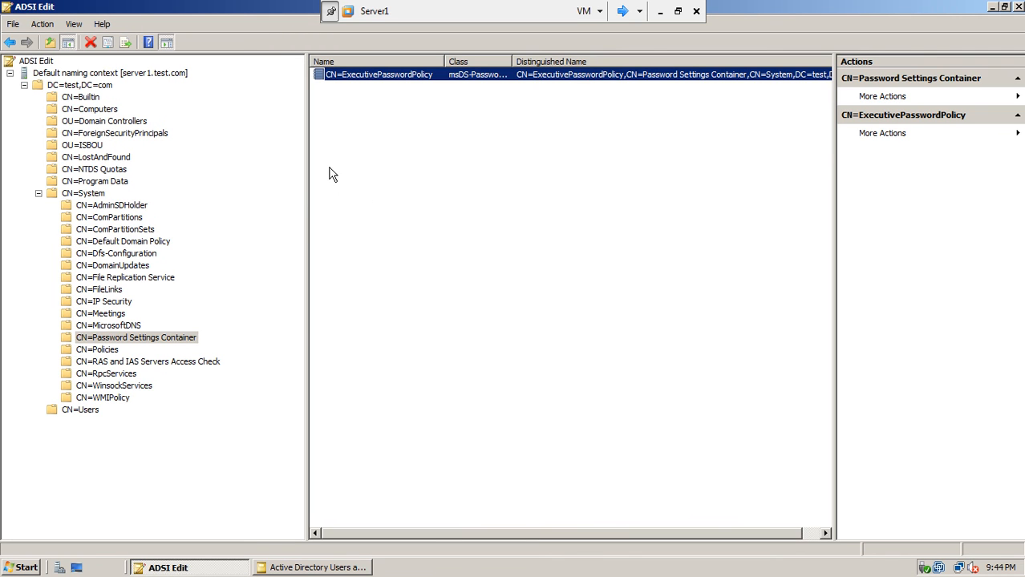
{"action": "double_click", "coordinate": [411, 76]}
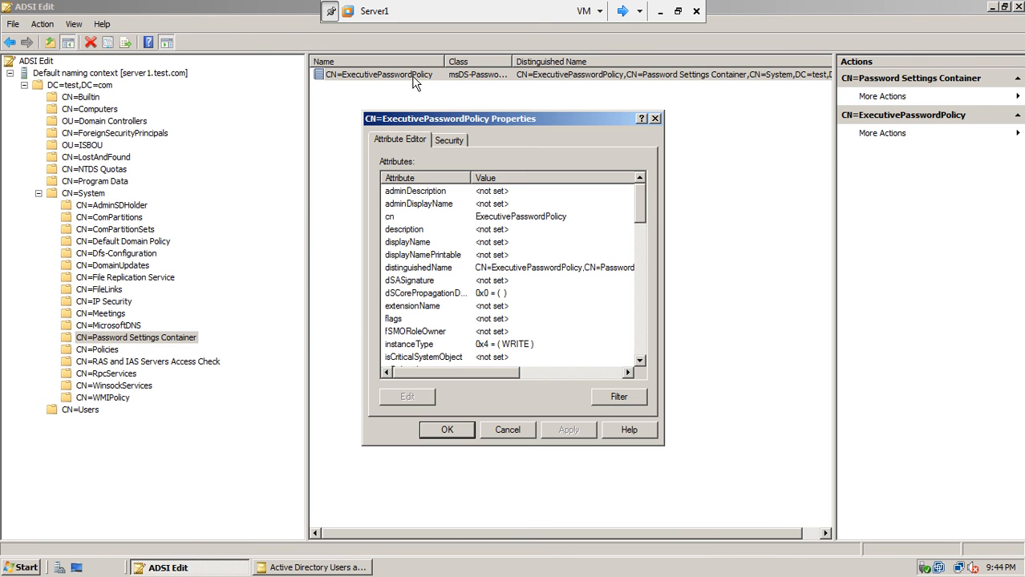
{"action": "double_click", "coordinate": [473, 268]}
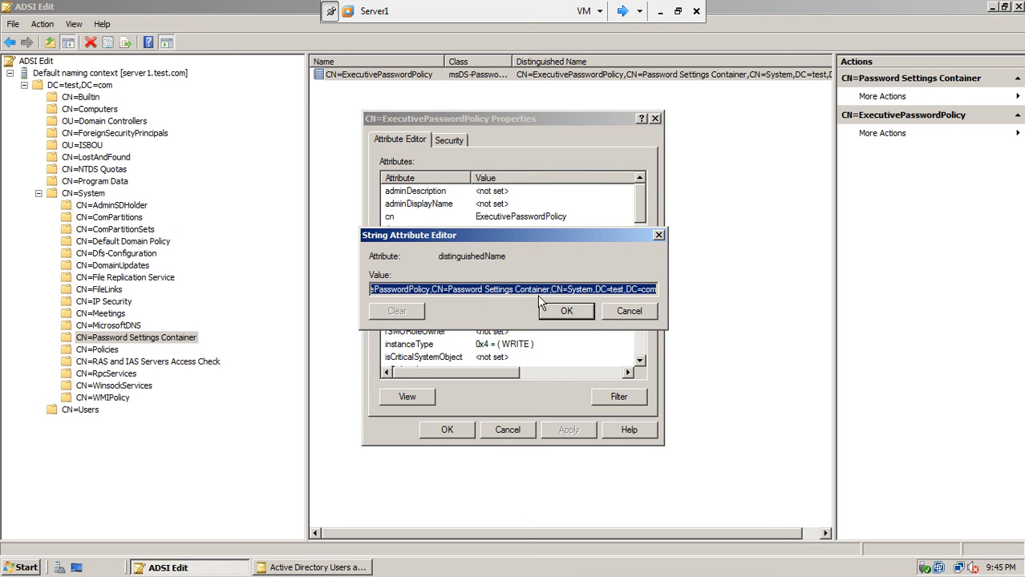
{"action": "left_click", "coordinate": [622, 310]}
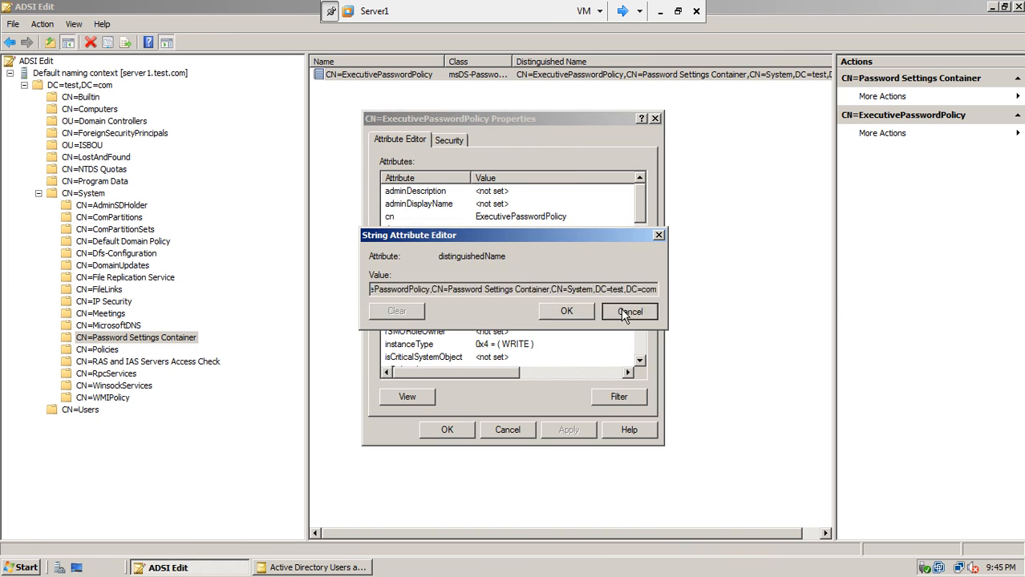
{"action": "left_click_drag", "start_coordinate": [474, 368], "coordinate": [569, 387]}
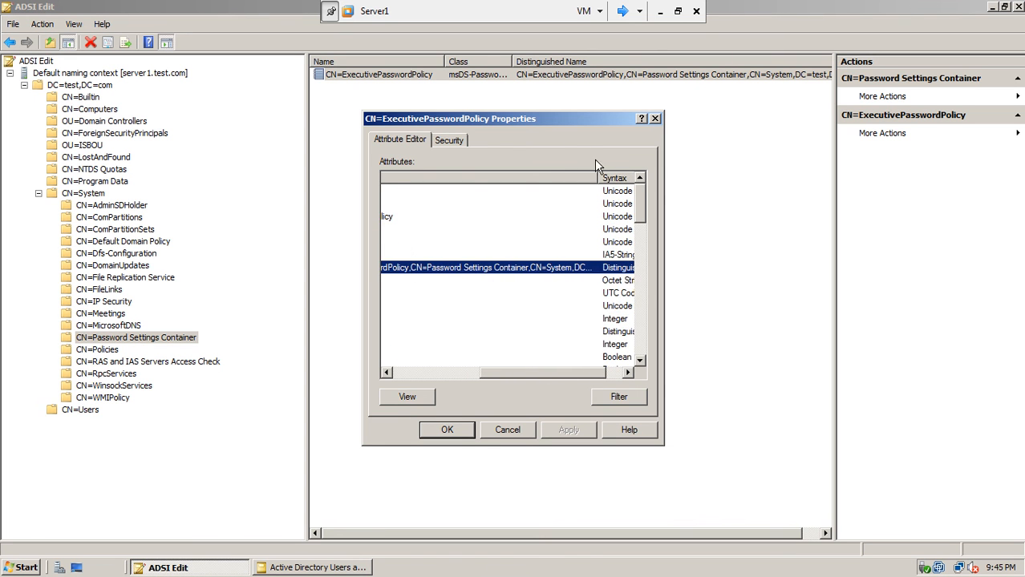
{"action": "left_click_drag", "start_coordinate": [597, 178], "coordinate": [623, 177]}
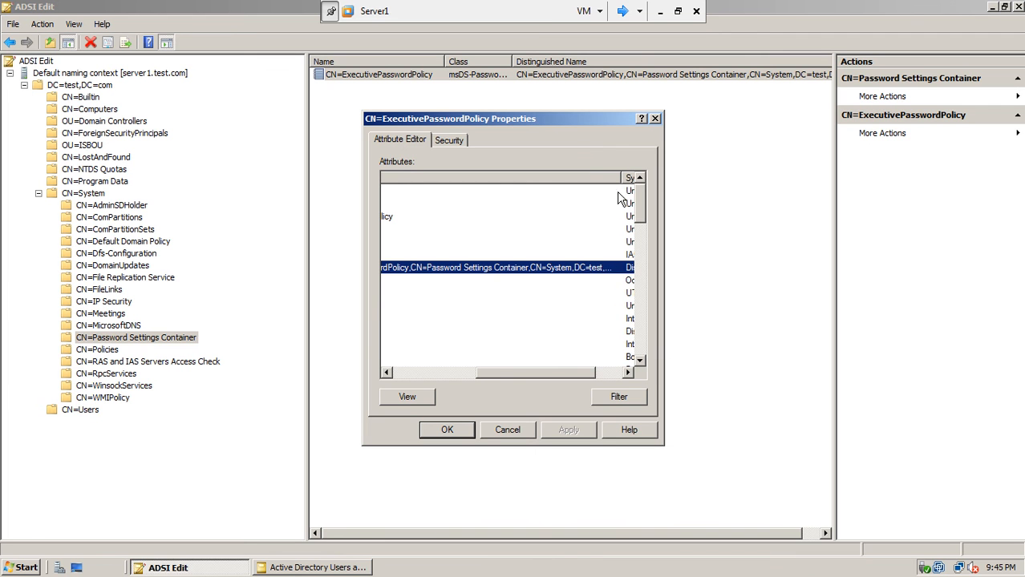
{"action": "left_click_drag", "start_coordinate": [564, 374], "coordinate": [517, 377]}
Bring the Executives group's distinguished name forward for comparison, then return to ADSI Edit.
{"action": "left_click", "coordinate": [314, 567]}
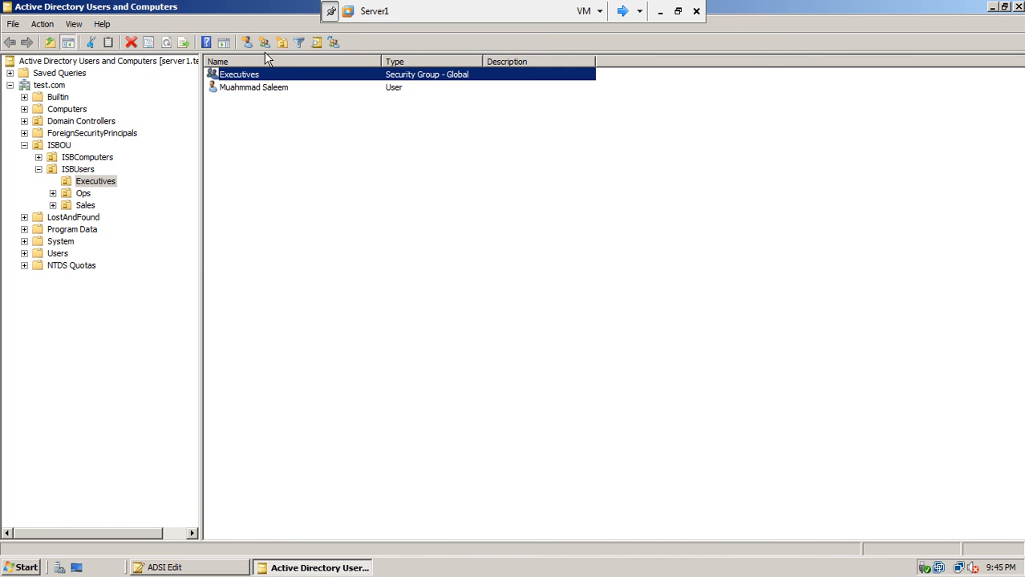
{"action": "double_click", "coordinate": [261, 77]}
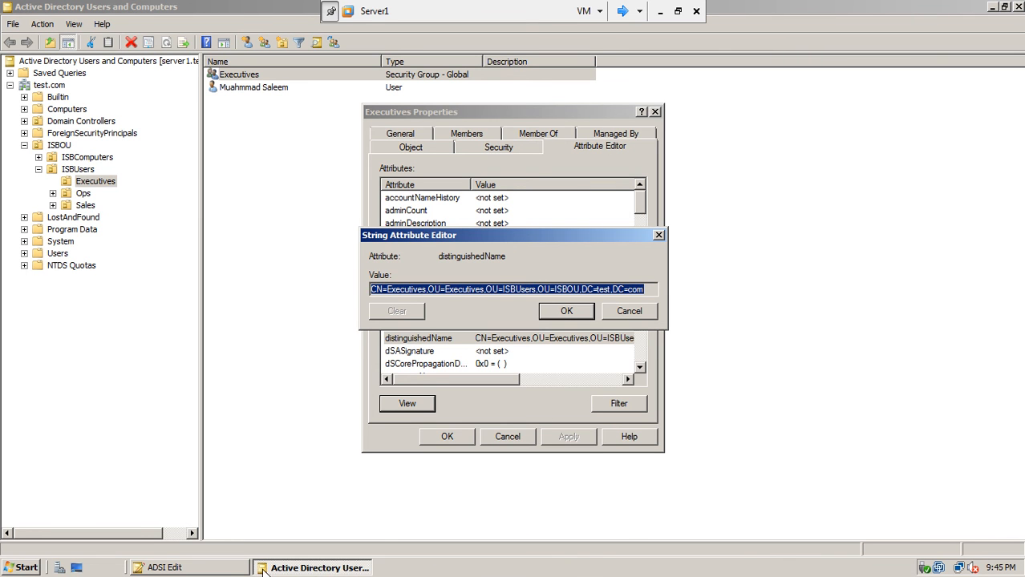
{"action": "left_click", "coordinate": [239, 568]}
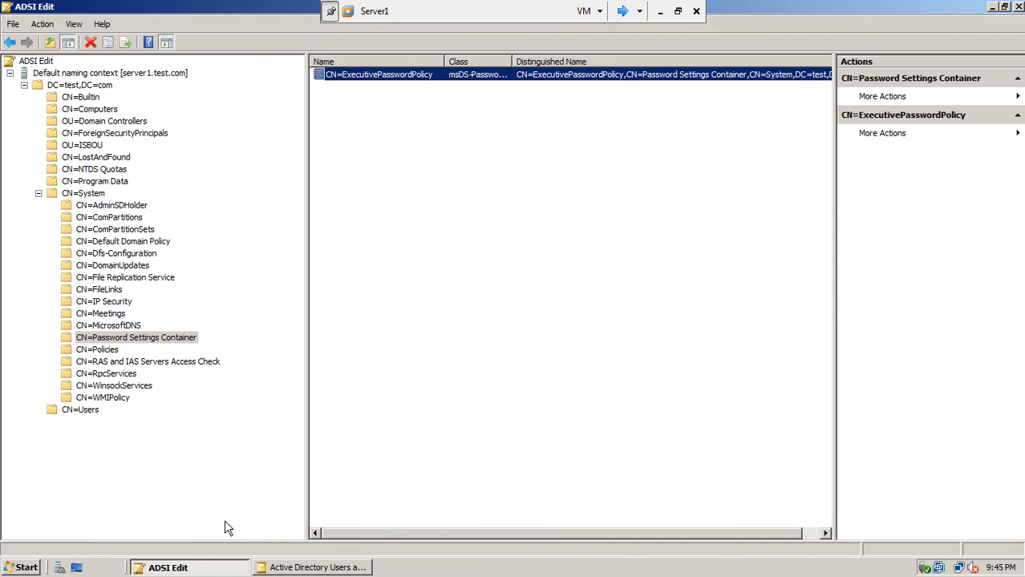
Reopen the policy's attributes and confirm msDS-PSOAppliesTo points to the Executives group.
{"action": "double_click", "coordinate": [415, 77]}
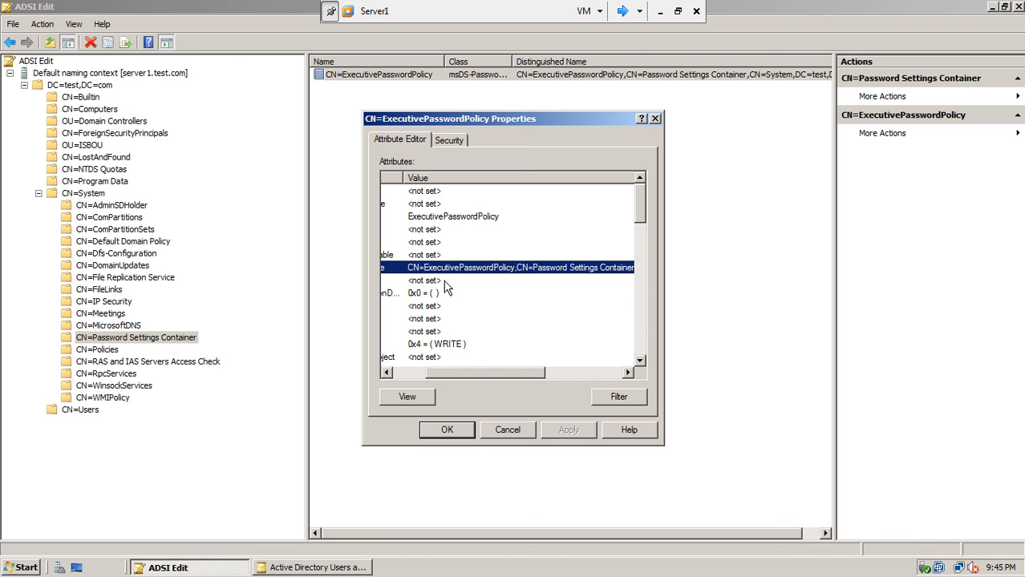
{"action": "left_click_drag", "start_coordinate": [495, 373], "coordinate": [563, 372]}
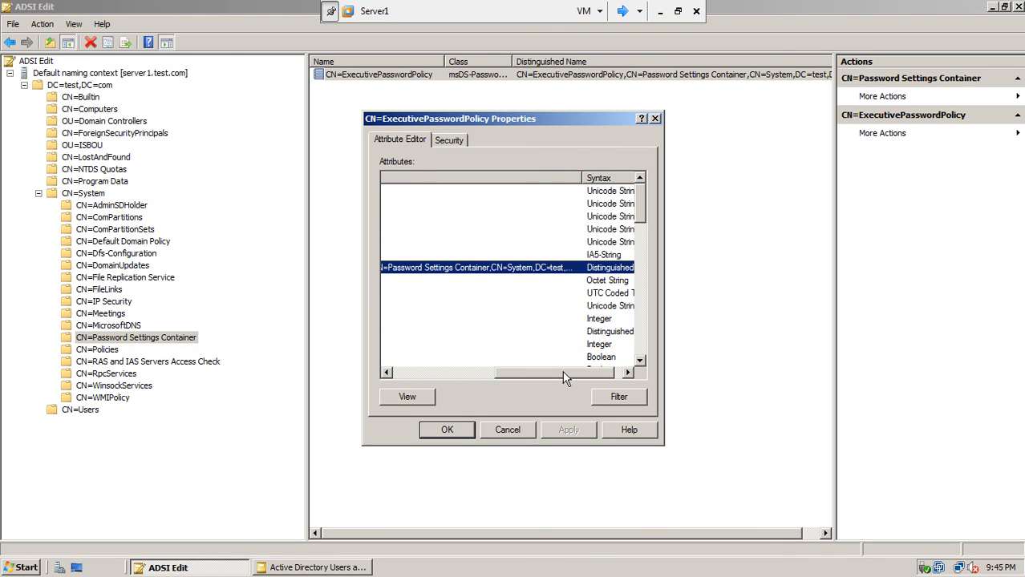
{"action": "left_click_drag", "start_coordinate": [584, 176], "coordinate": [639, 184]}
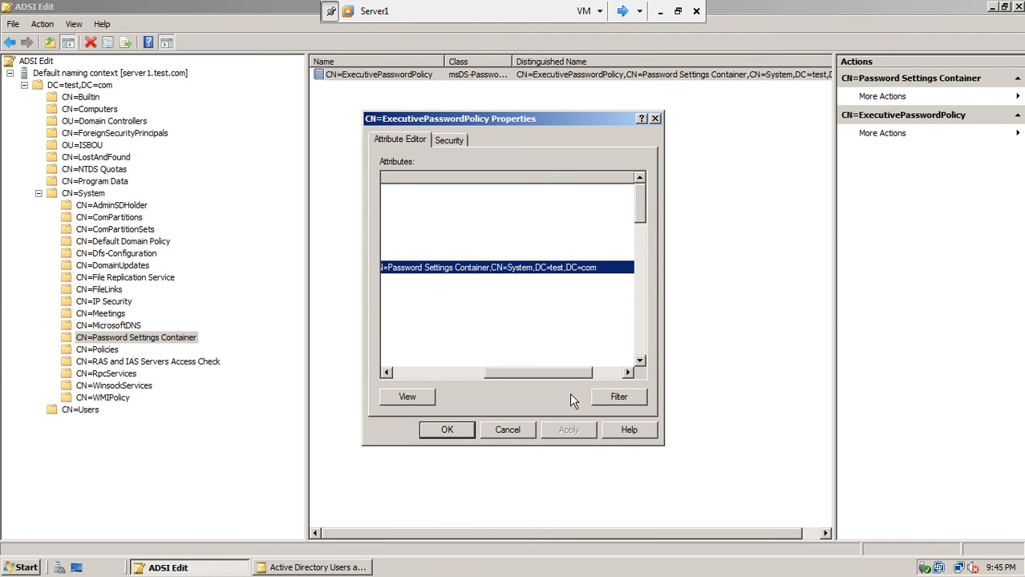
{"action": "left_click_drag", "start_coordinate": [558, 371], "coordinate": [444, 381]}
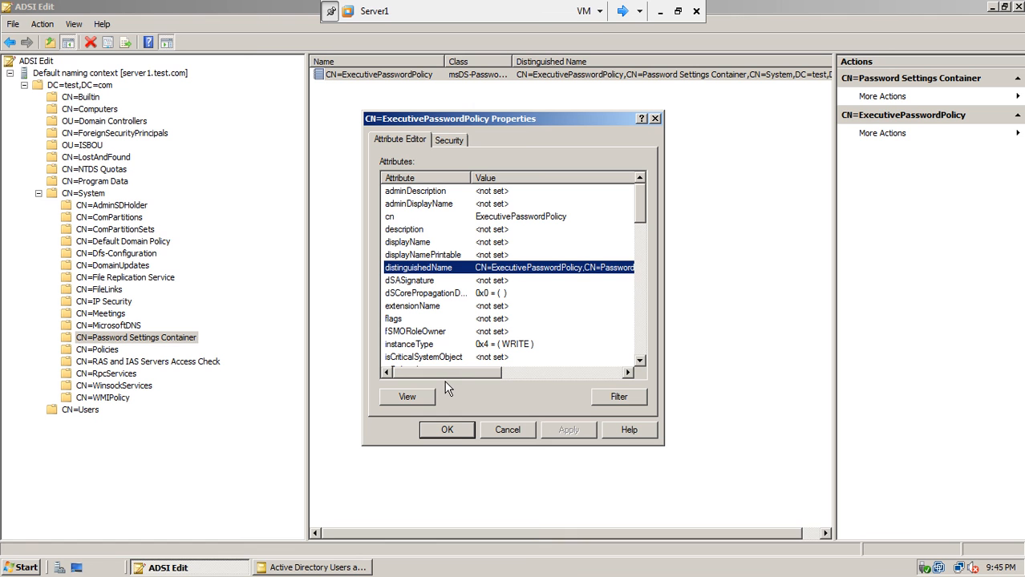
{"action": "left_click", "coordinate": [454, 430]}
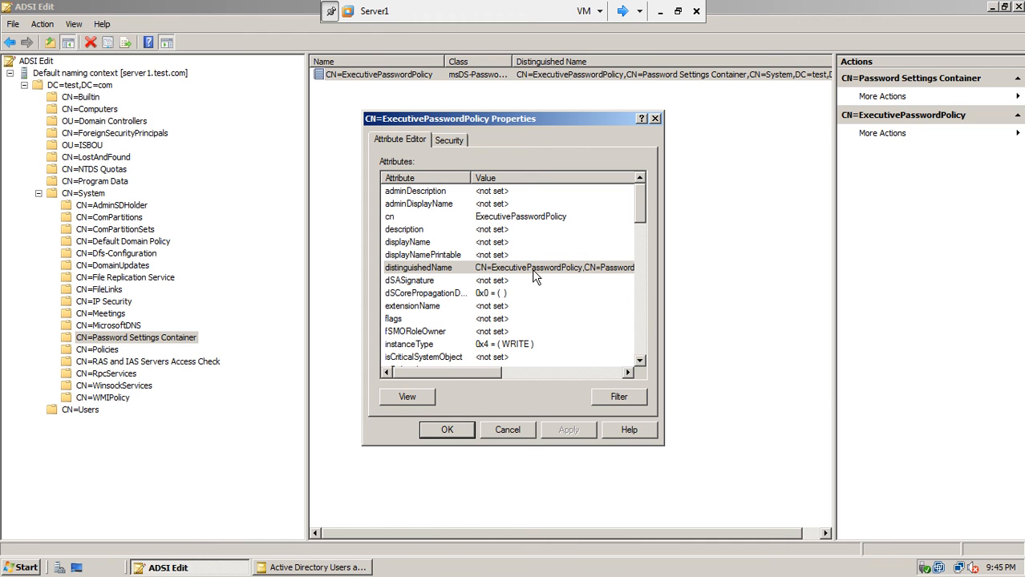
{"action": "left_click_drag", "start_coordinate": [487, 373], "coordinate": [550, 366]}
{"action": "left_click", "coordinate": [472, 268]}
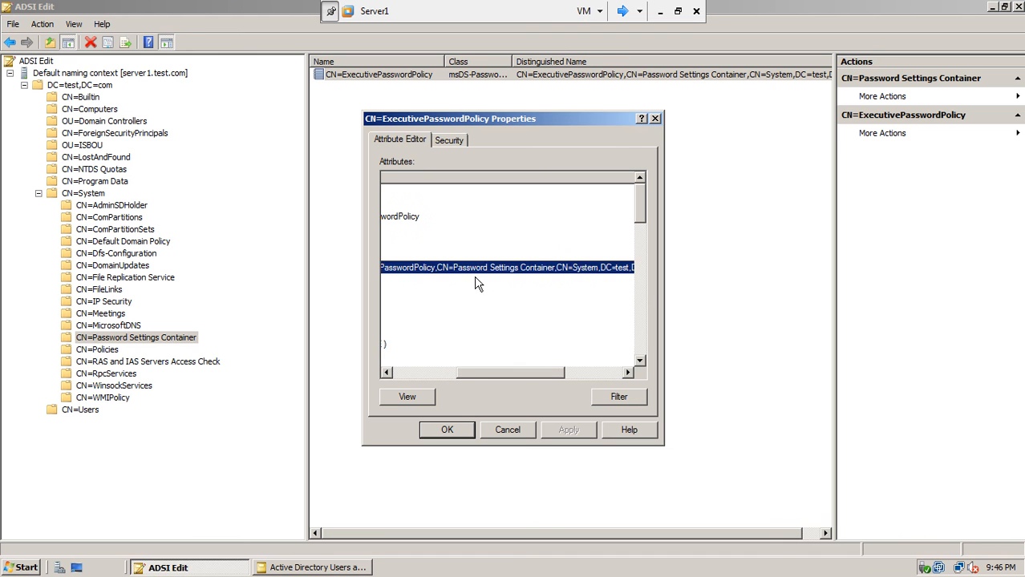
{"action": "left_click_drag", "start_coordinate": [542, 371], "coordinate": [466, 376]}
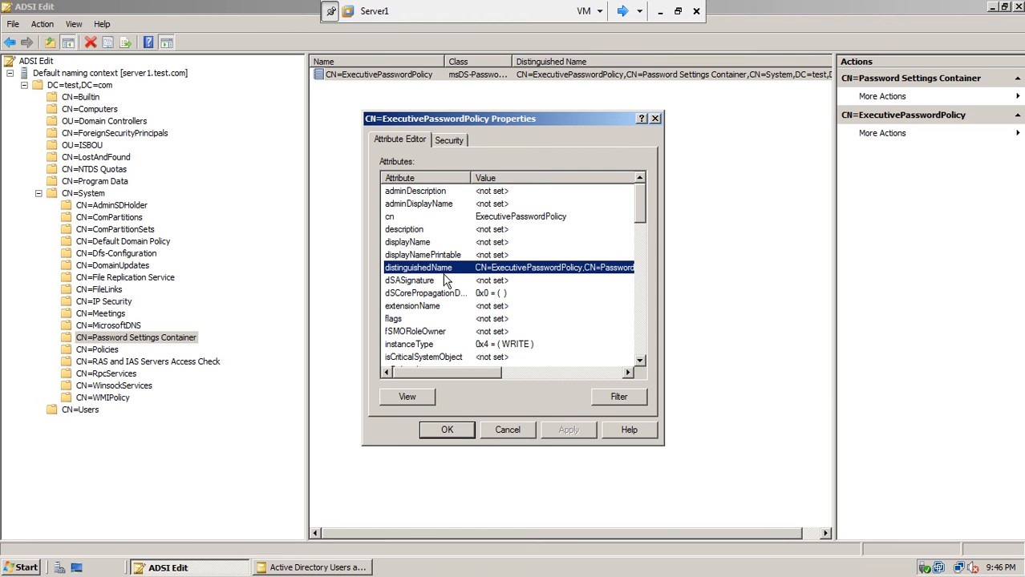
{"action": "left_click_drag", "start_coordinate": [641, 189], "coordinate": [646, 255]}
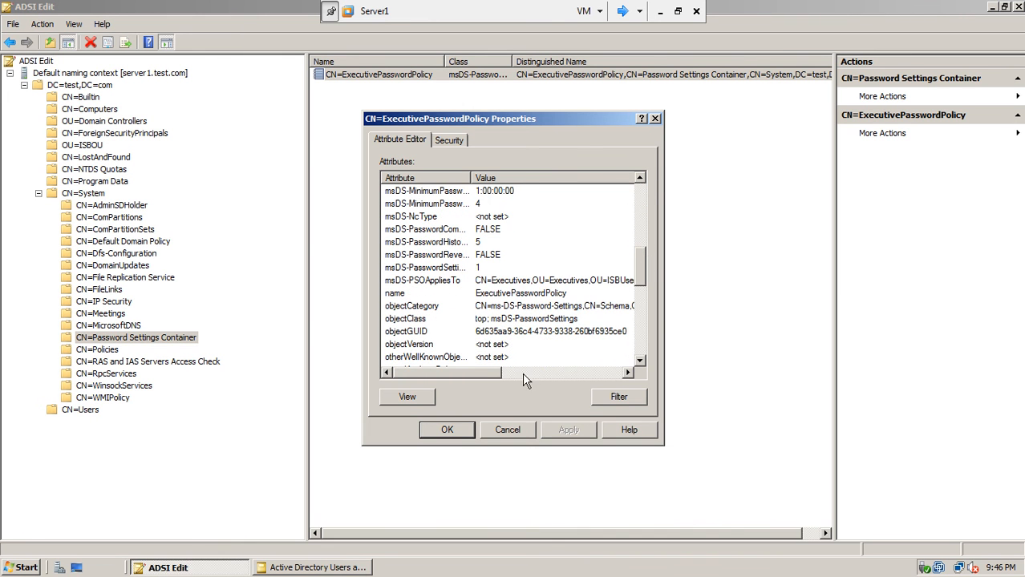
{"action": "left_click_drag", "start_coordinate": [483, 375], "coordinate": [537, 384]}
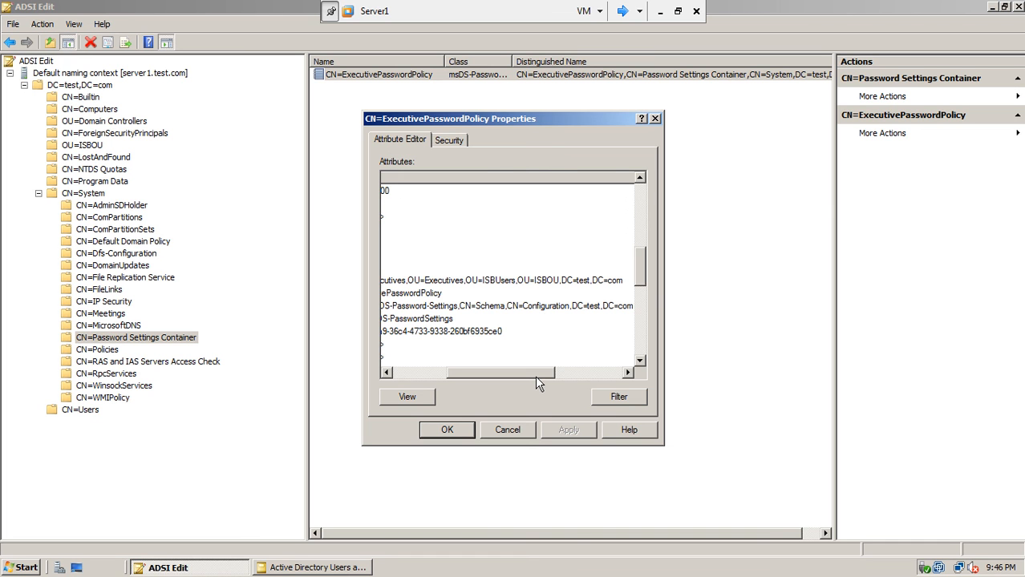
{"action": "left_click_drag", "start_coordinate": [537, 383], "coordinate": [513, 376]}
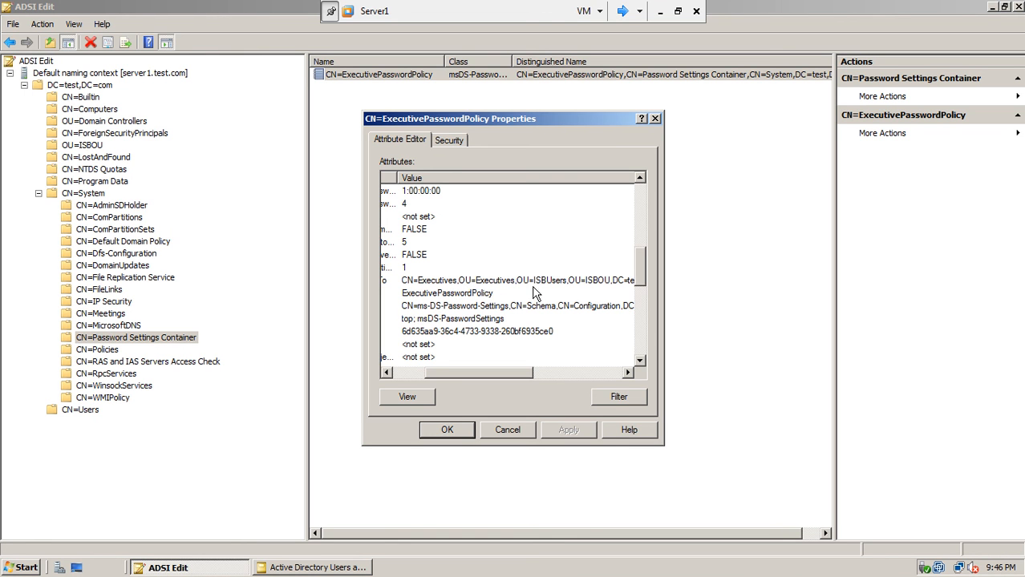
{"action": "left_click_drag", "start_coordinate": [500, 376], "coordinate": [472, 372]}
Close the policy properties and ADSI Edit, then OK the String Attribute Editor and Executives Properties.
{"action": "left_click", "coordinate": [443, 435]}
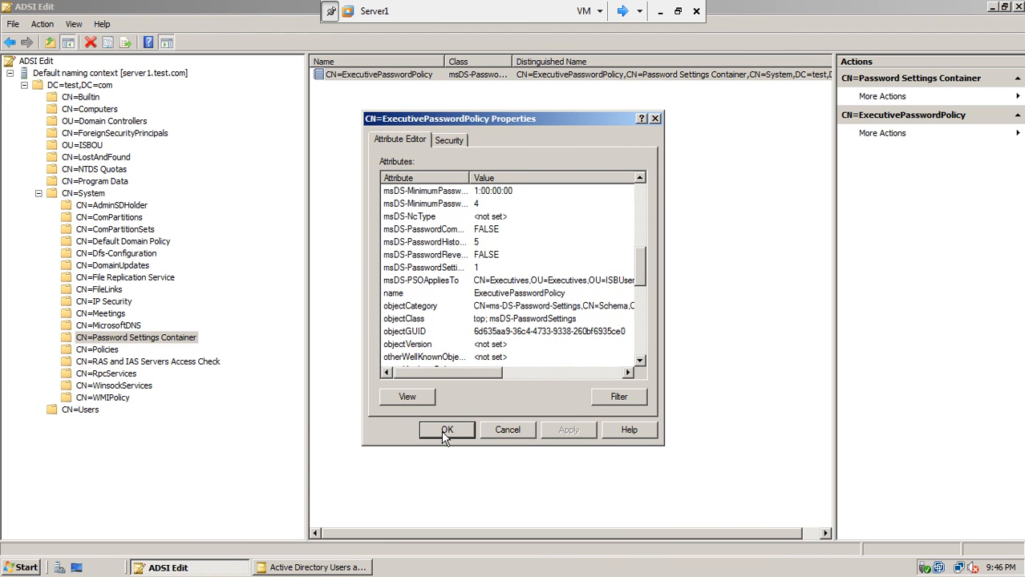
{"action": "left_click", "coordinate": [441, 431]}
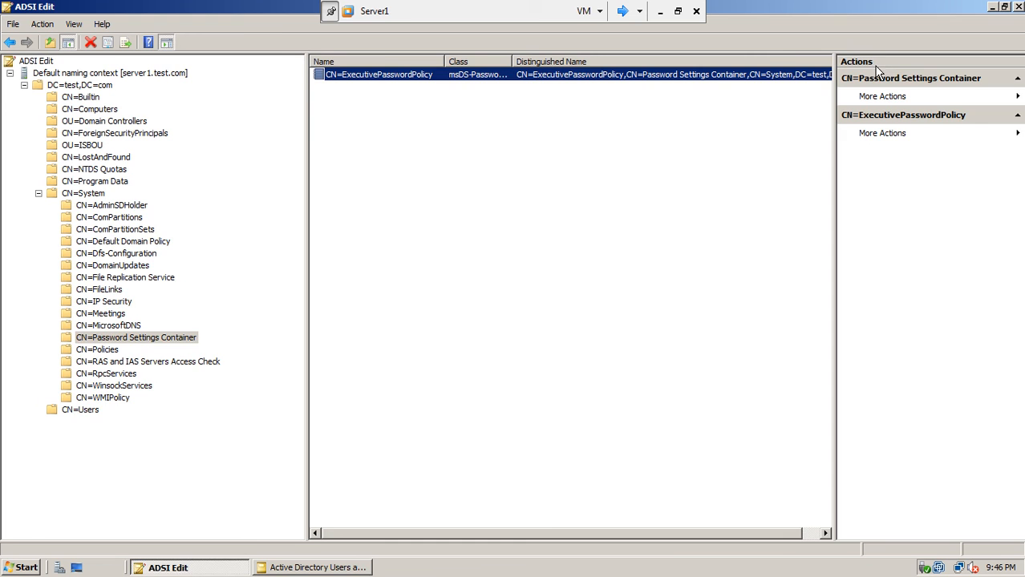
{"action": "left_click", "coordinate": [1018, 6]}
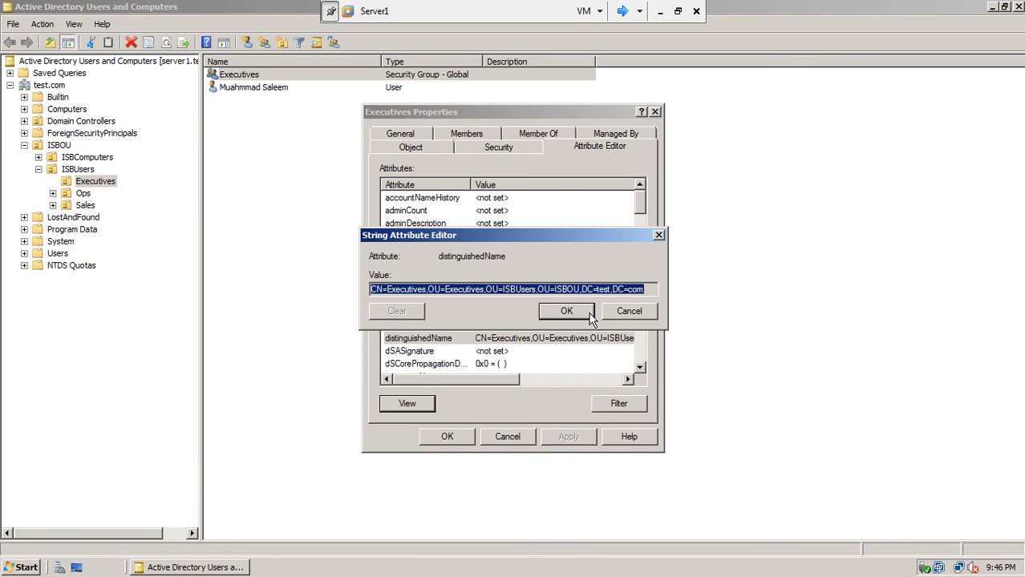
{"action": "left_click", "coordinate": [564, 313]}
{"action": "left_click", "coordinate": [447, 437]}
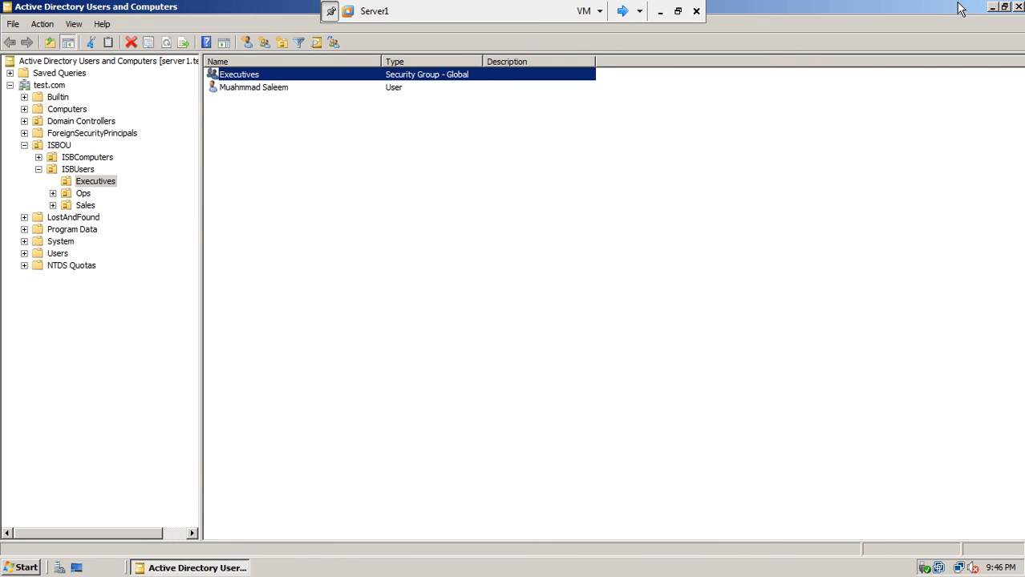
Reset the Executives user's password, keeping 'User must change password at next logon' checked.
{"action": "left_click", "coordinate": [283, 88]}
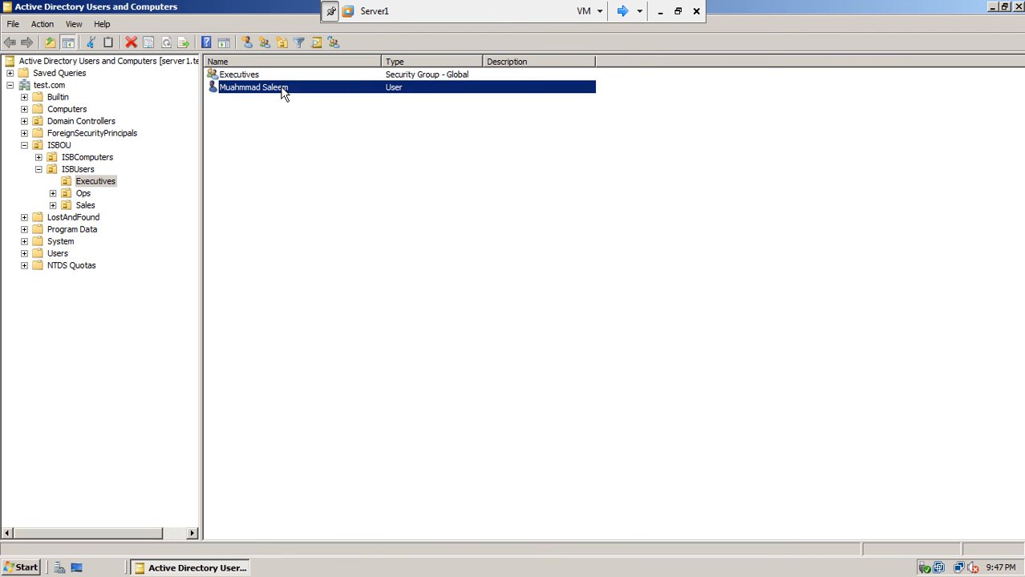
{"action": "right_click", "coordinate": [283, 92]}
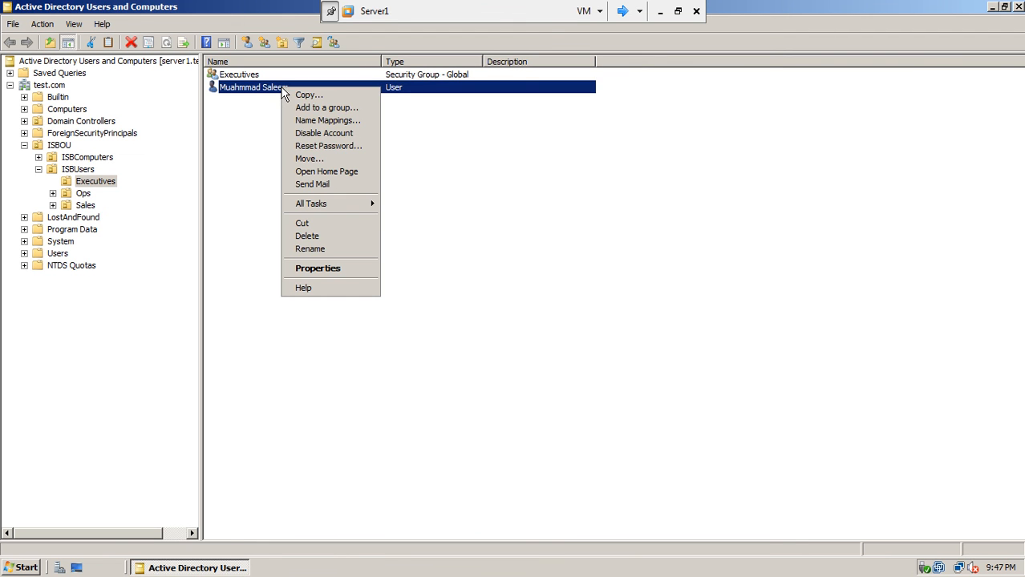
{"action": "left_click", "coordinate": [316, 148]}
{"action": "type", "text": "****"}
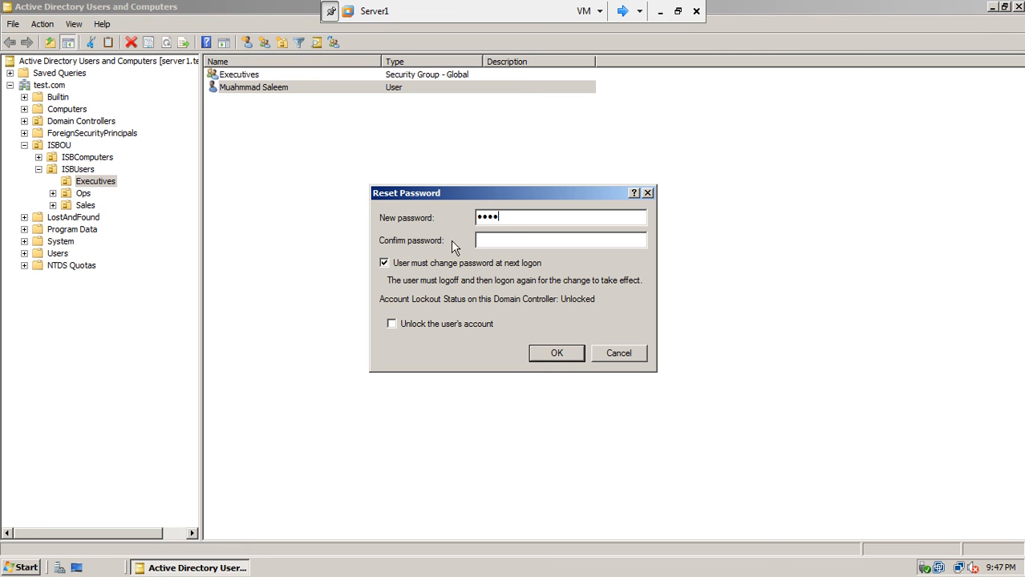
{"action": "left_click", "coordinate": [486, 241]}
{"action": "type", "text": "****"}
{"action": "left_click", "coordinate": [547, 359]}
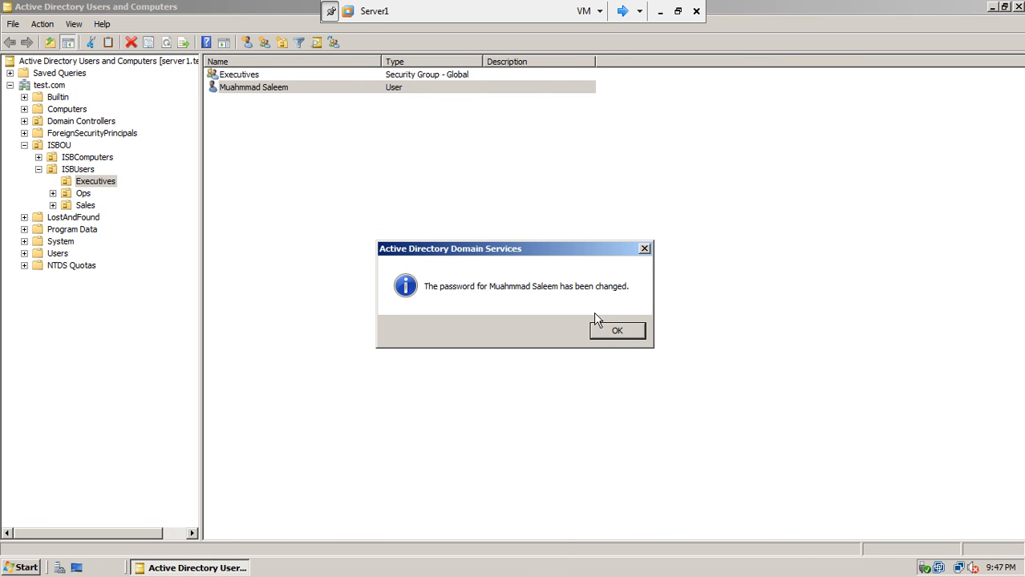
{"action": "left_click", "coordinate": [617, 330]}
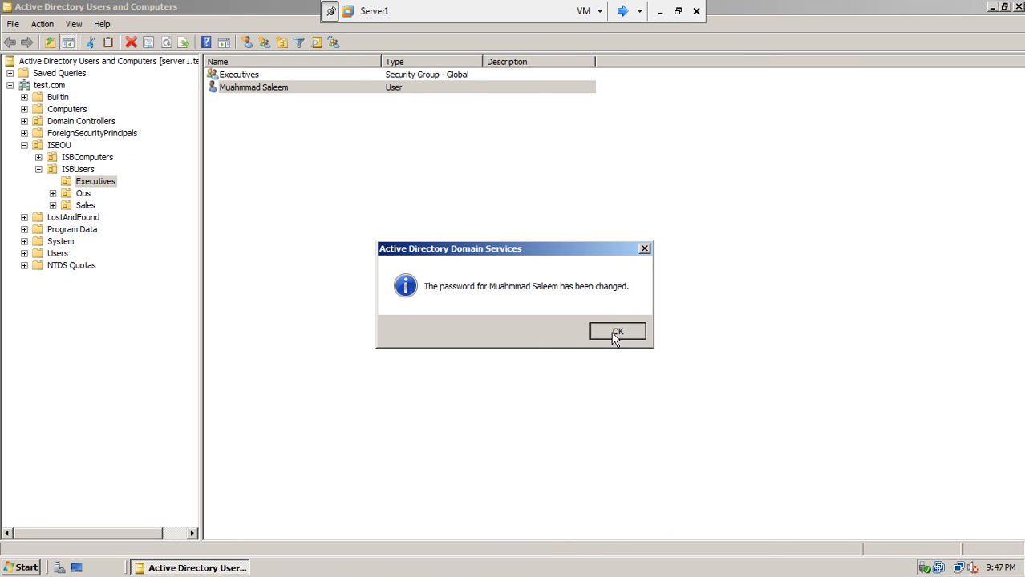
{"action": "left_click", "coordinate": [622, 11]}
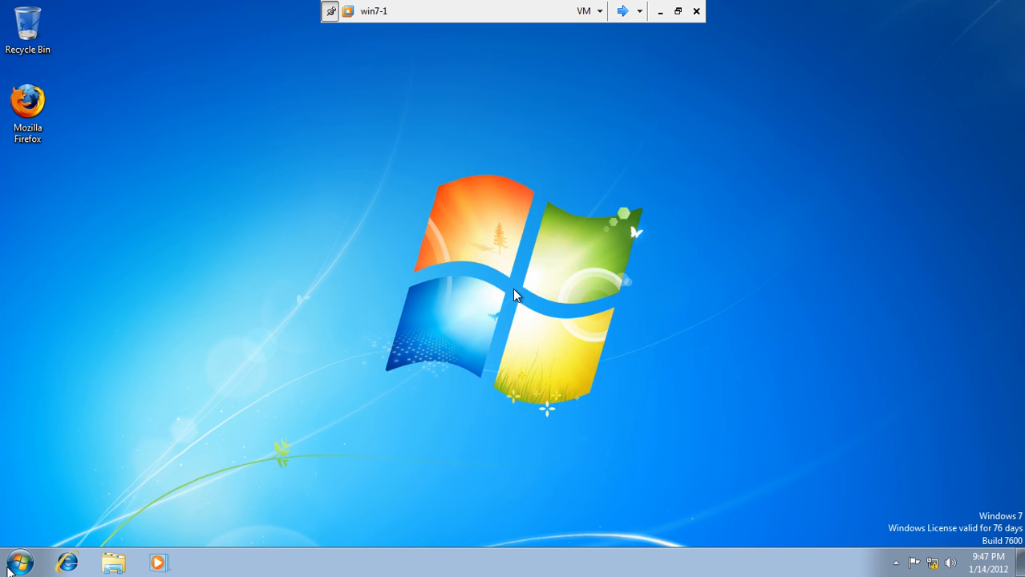
Log off the current Windows 7 session.
{"action": "left_click", "coordinate": [20, 563]}
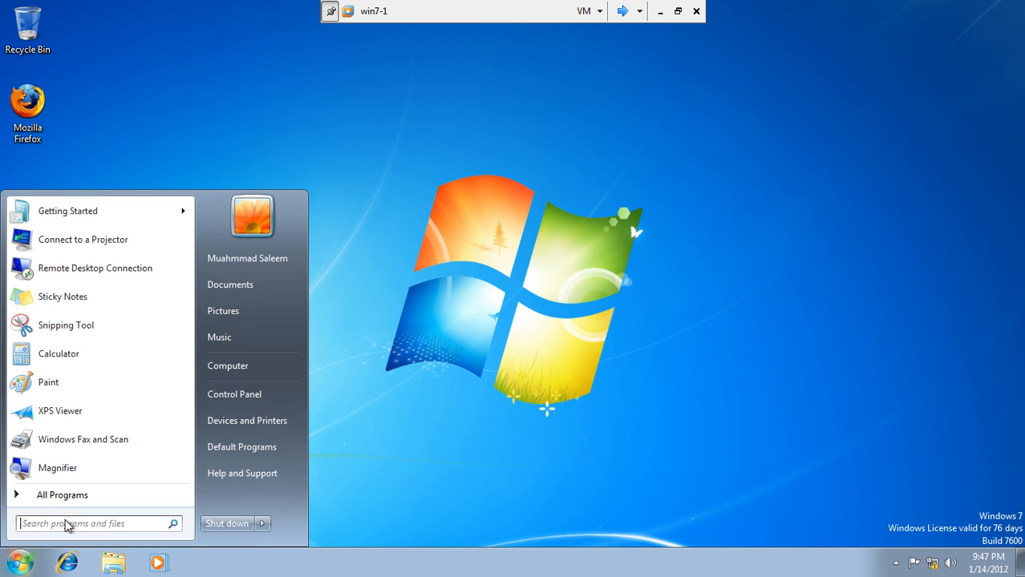
{"action": "left_click", "coordinate": [262, 524]}
{"action": "left_click", "coordinate": [325, 470]}
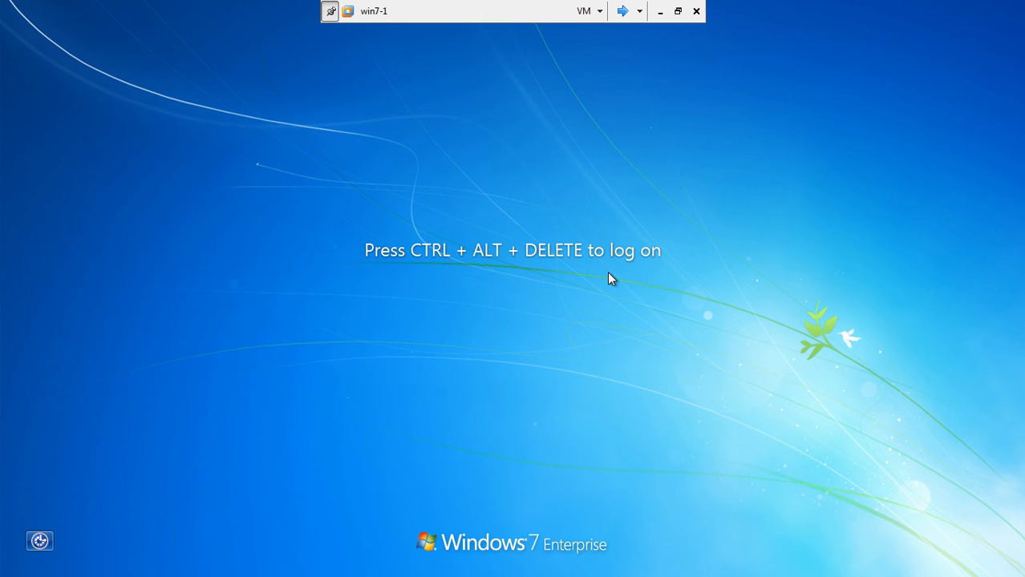
Sign in as the Executives user with the reset password, then return to Server1.
{"action": "key", "text": "ctrl+alt+Delete"}
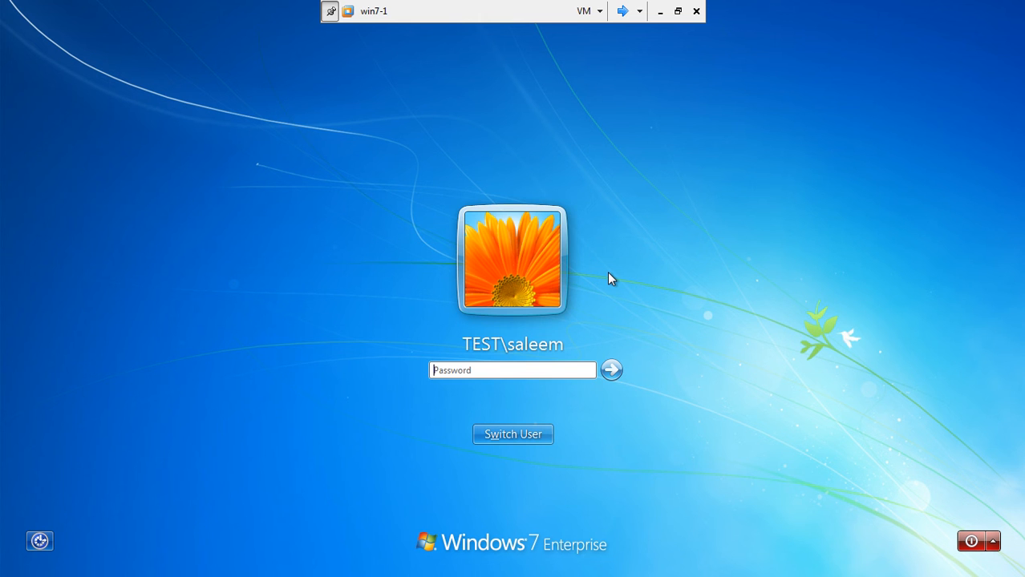
{"action": "type", "text": "***"}
{"action": "key", "text": "BackSpace"}
{"action": "key", "text": "BackSpace"}
{"action": "key", "text": "BackSpace"}
{"action": "type", "text": "*******"}
{"action": "left_click", "coordinate": [610, 375]}
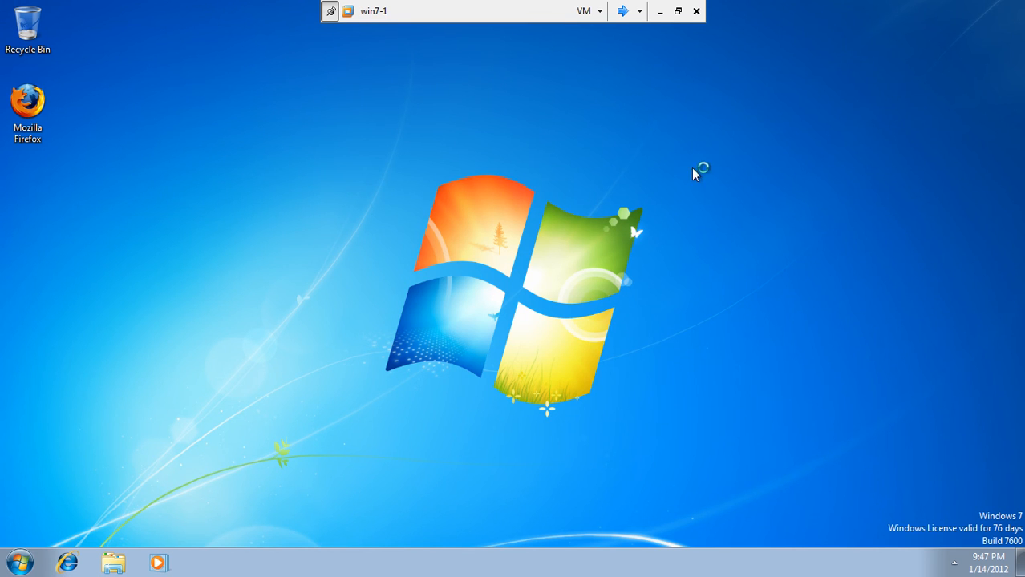
{"action": "left_click", "coordinate": [622, 11]}
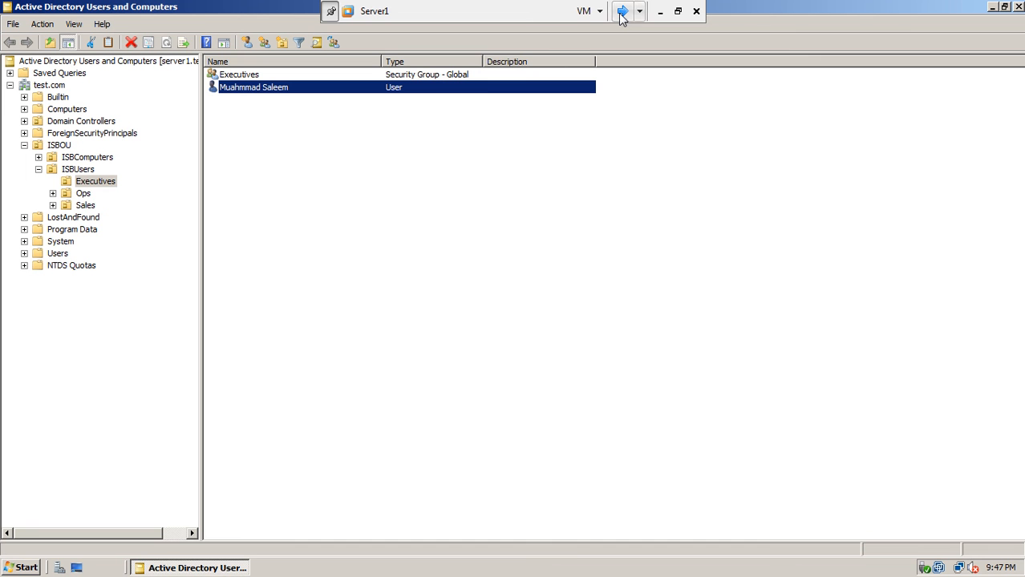
Refresh the Executives OU, open Reset Password for its user and cancel it, then go to win7-1.
{"action": "right_click", "coordinate": [259, 157]}
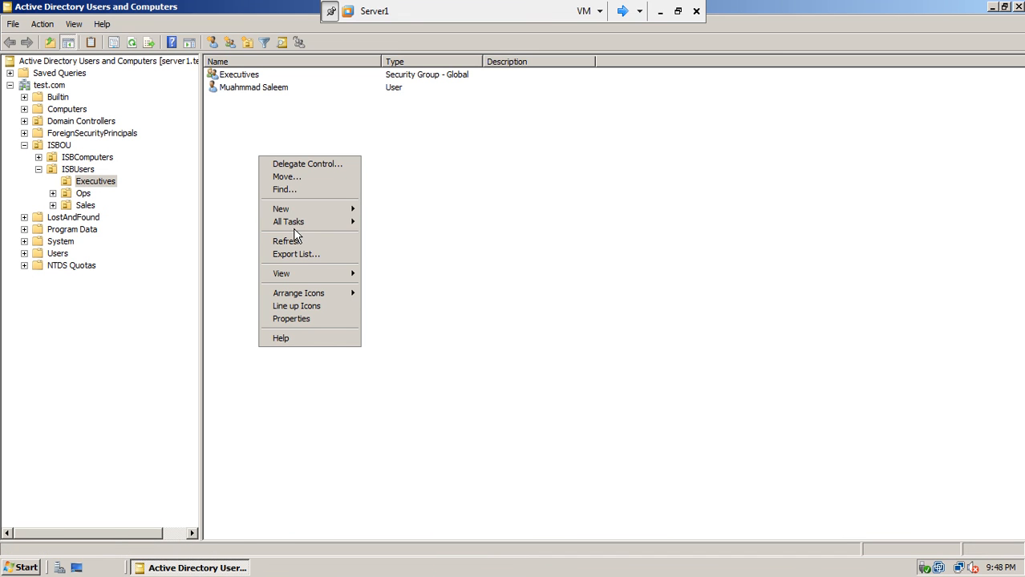
{"action": "left_click", "coordinate": [314, 243]}
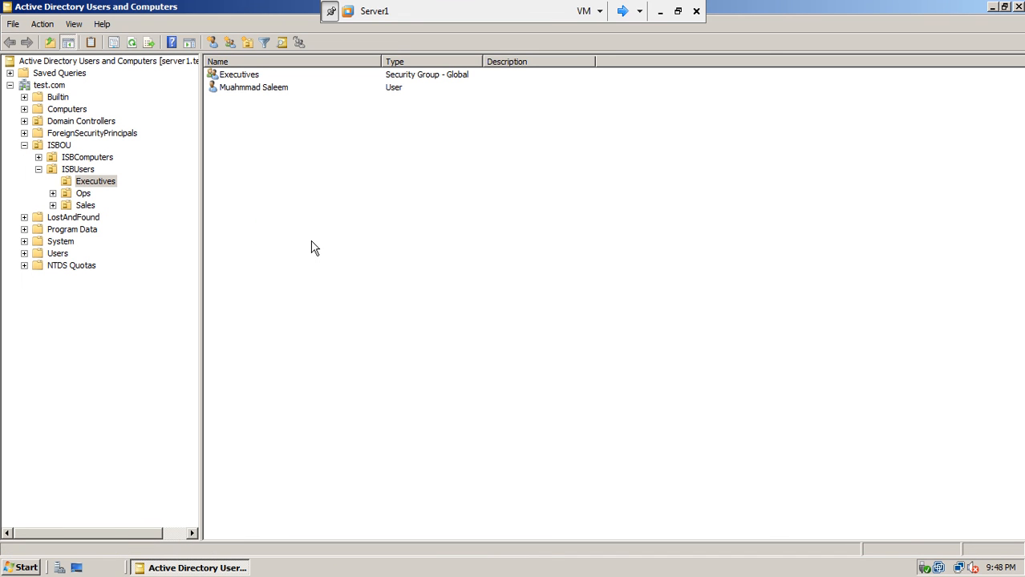
{"action": "left_click", "coordinate": [248, 89]}
{"action": "right_click", "coordinate": [248, 88]}
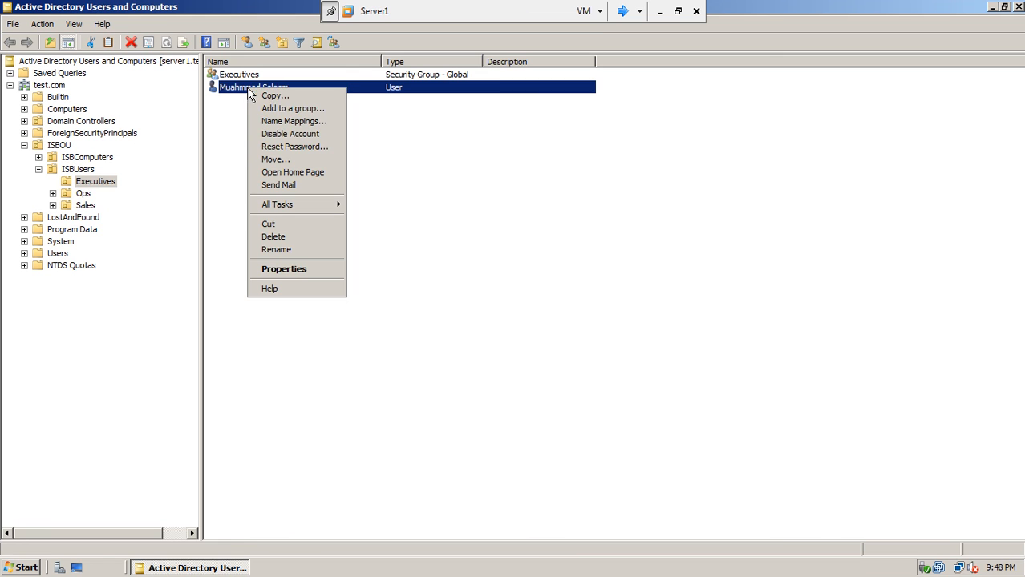
{"action": "left_click", "coordinate": [282, 146]}
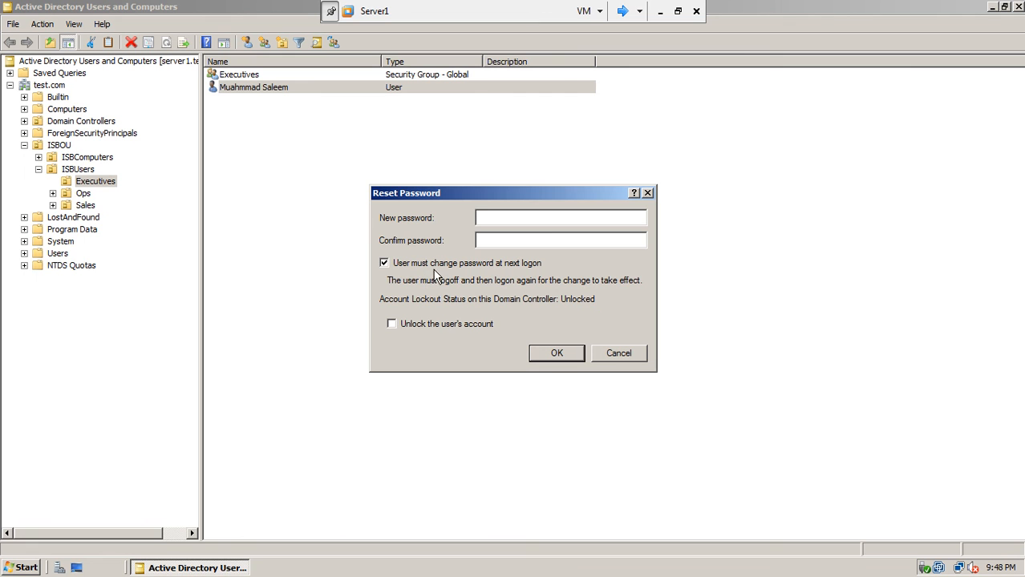
{"action": "left_click", "coordinate": [607, 357]}
{"action": "left_click", "coordinate": [251, 77]}
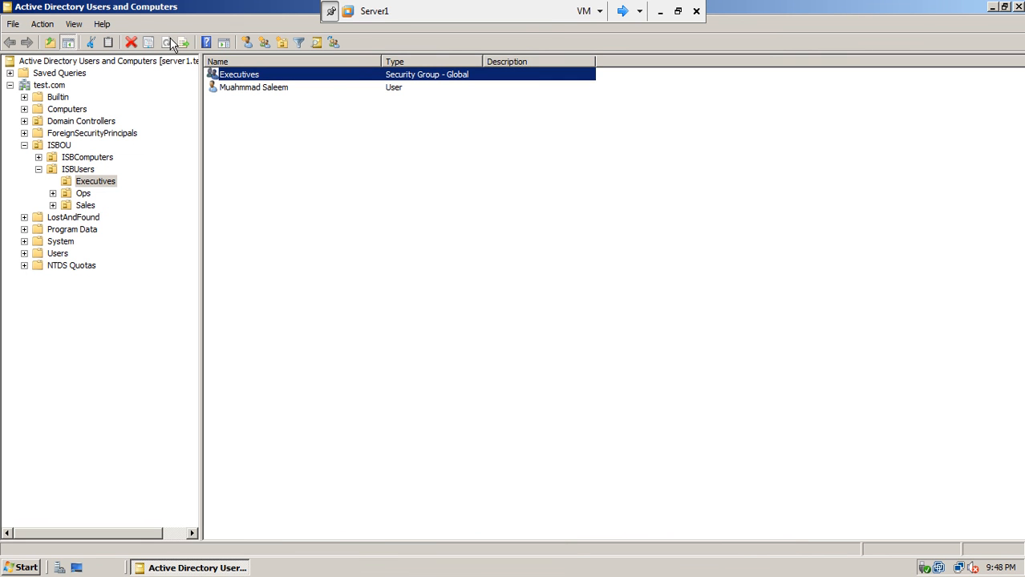
{"action": "left_click", "coordinate": [625, 11]}
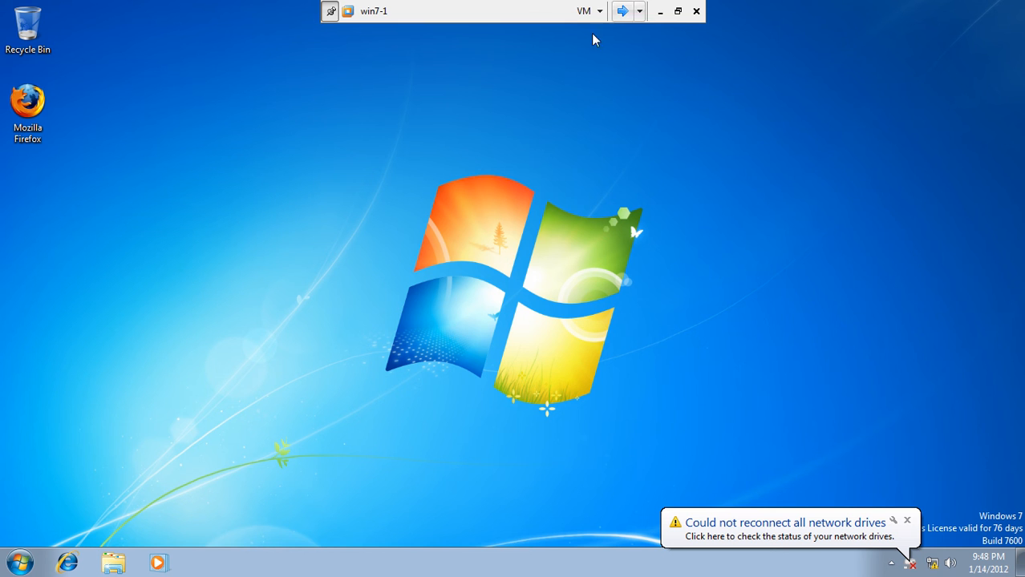
Log off the current Windows 7 session.
{"action": "left_click", "coordinate": [22, 564]}
{"action": "mouse_move", "coordinate": [265, 526]}
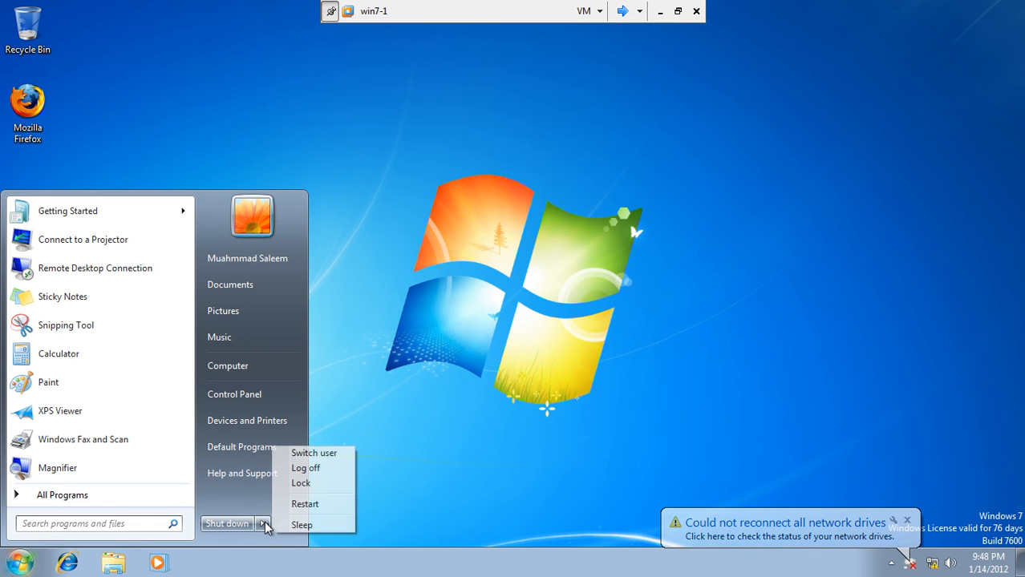
{"action": "left_click", "coordinate": [314, 469]}
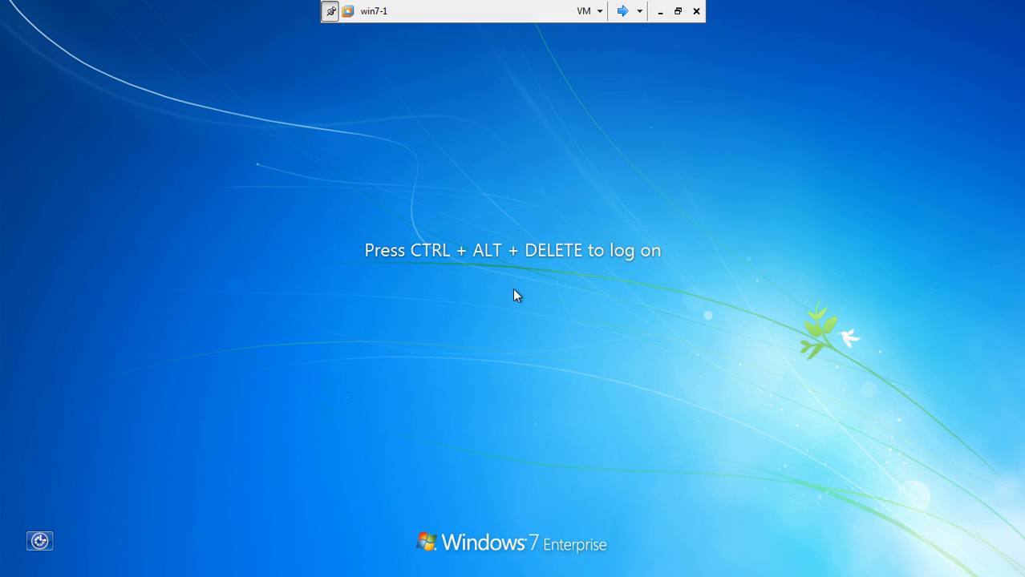
Log on as the Executives user and change the password at the forced prompt.
{"action": "key", "text": "ctrl+alt+Delete"}
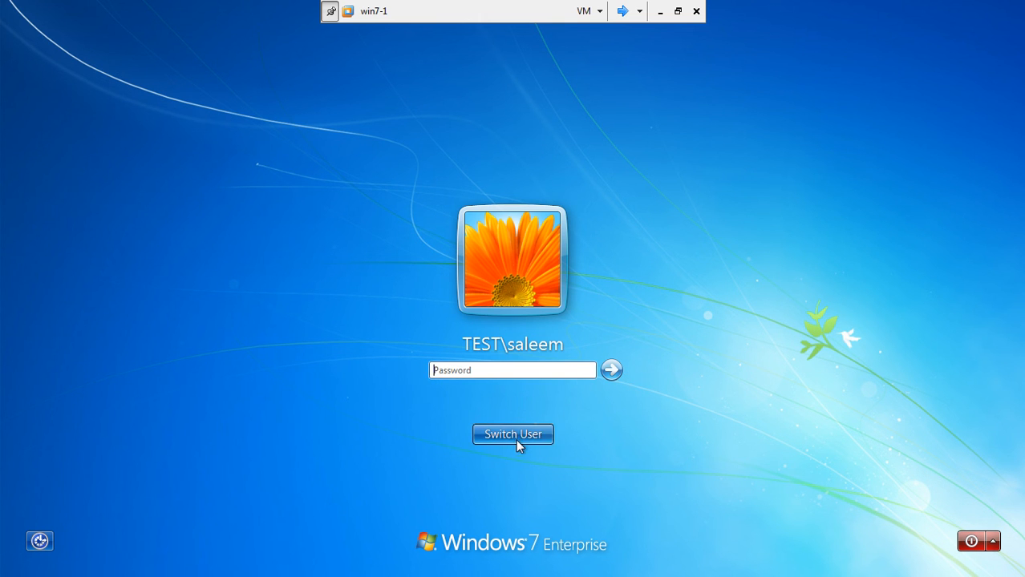
{"action": "type", "text": "****"}
{"action": "key", "text": "Return"}
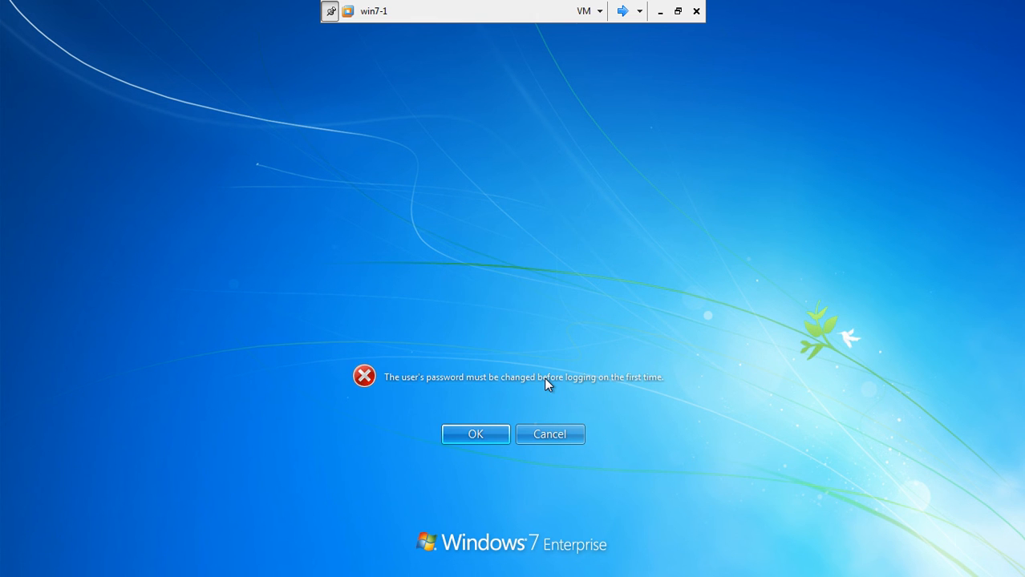
{"action": "key", "text": "Return"}
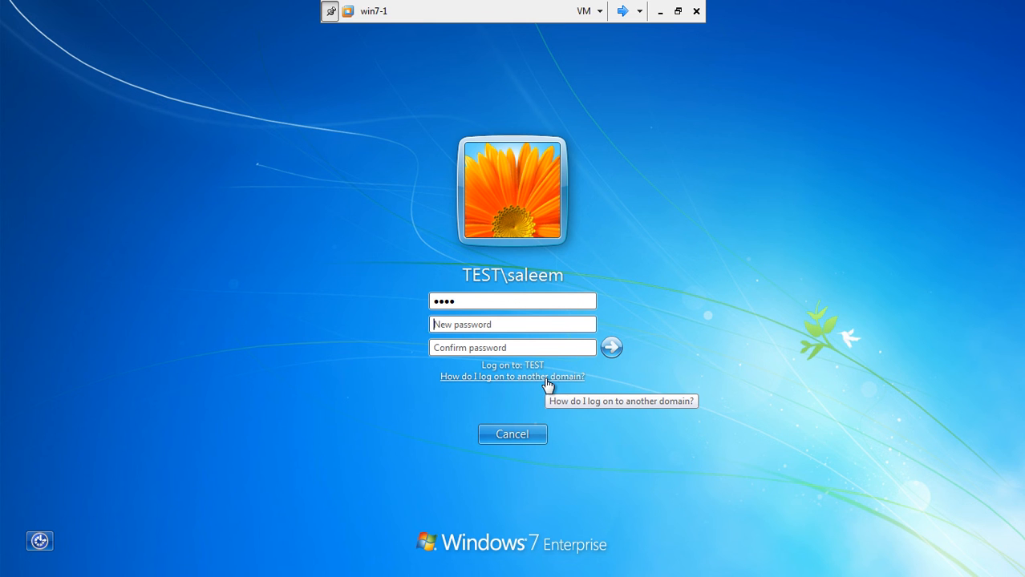
{"action": "left_click", "coordinate": [502, 300]}
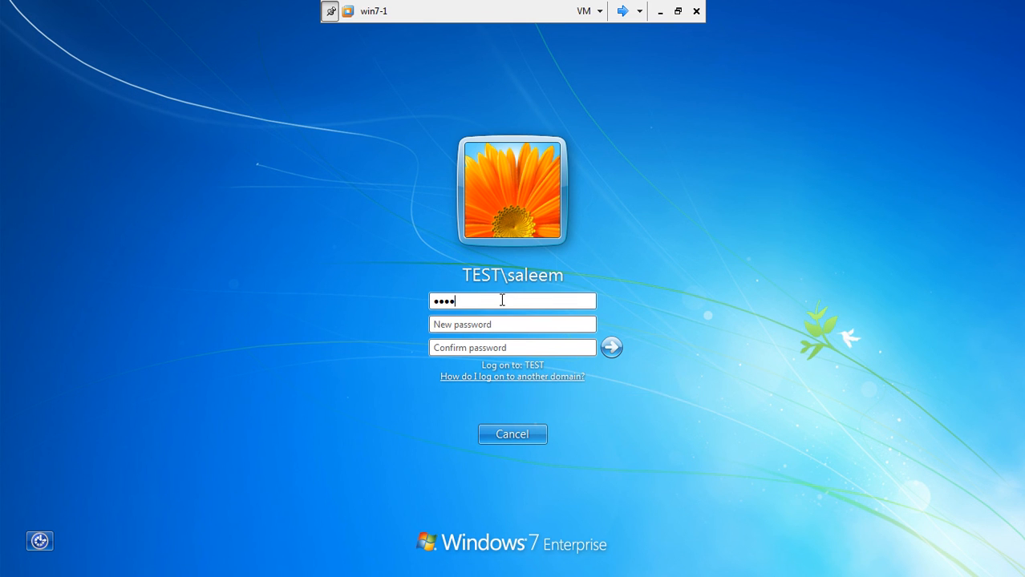
{"action": "left_click", "coordinate": [486, 324]}
{"action": "type", "text": "pa"}
{"action": "key", "text": "Tab"}
{"action": "type", "text": "pass"}
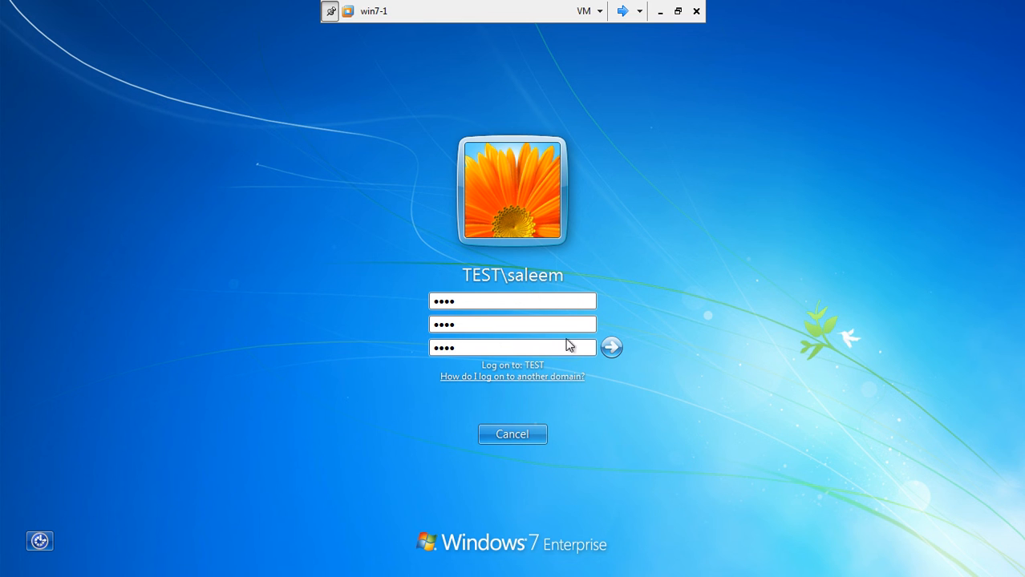
{"action": "left_click", "coordinate": [609, 347]}
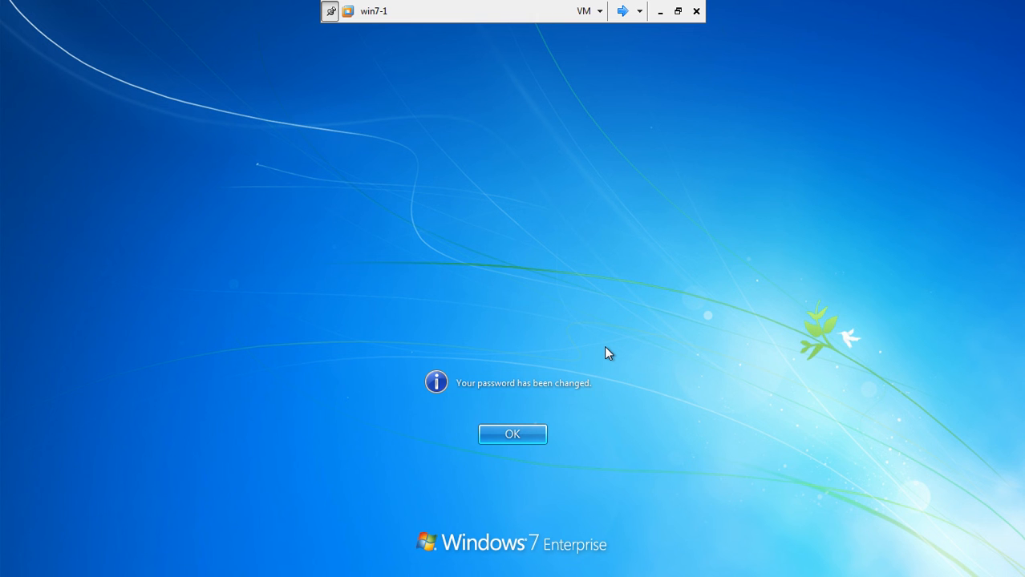
{"action": "left_click", "coordinate": [506, 434]}
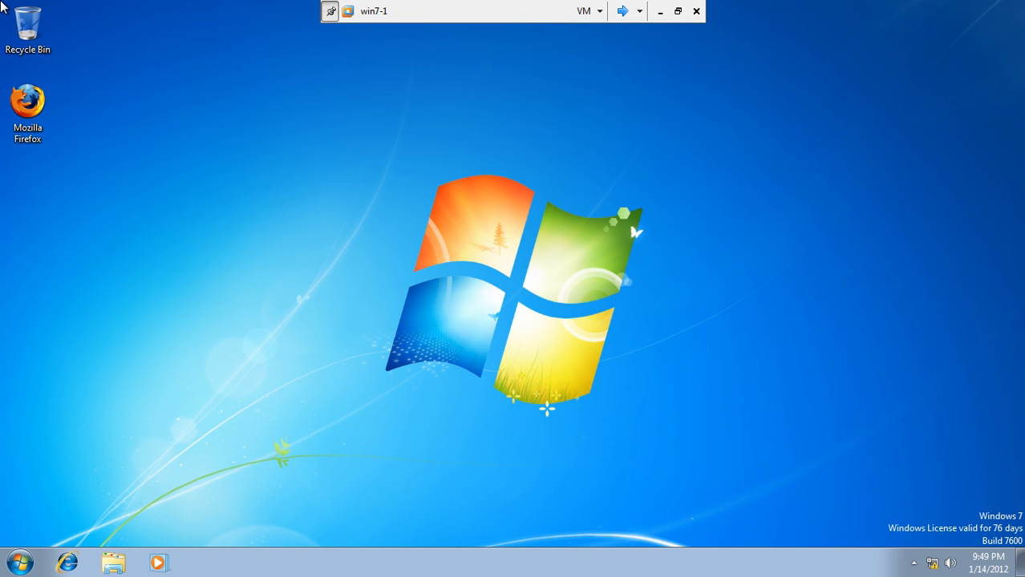
On Server1, try resetting the Sales user to a short password and dismiss the policy rejection.
{"action": "left_click", "coordinate": [622, 11]}
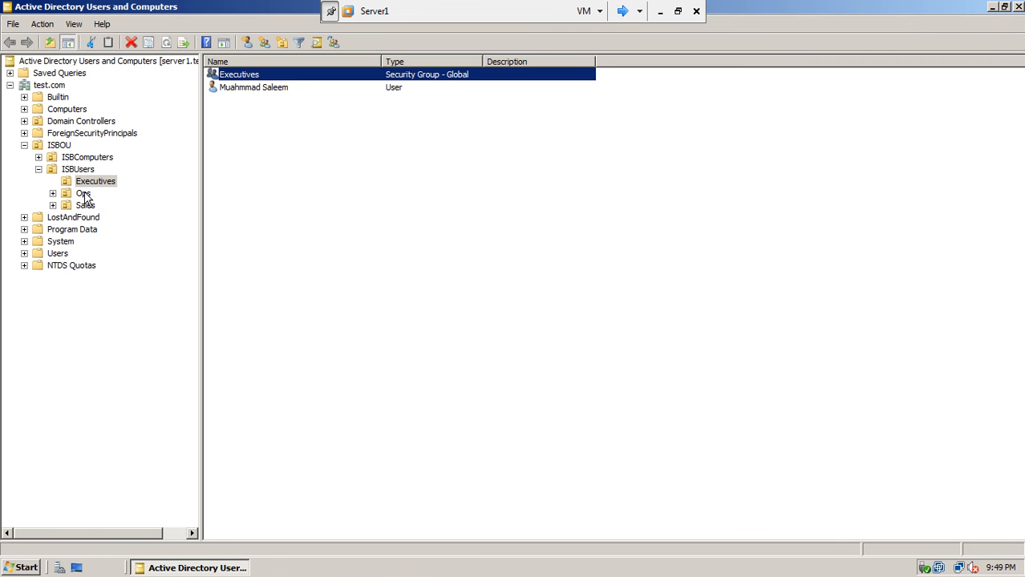
{"action": "left_click", "coordinate": [84, 195]}
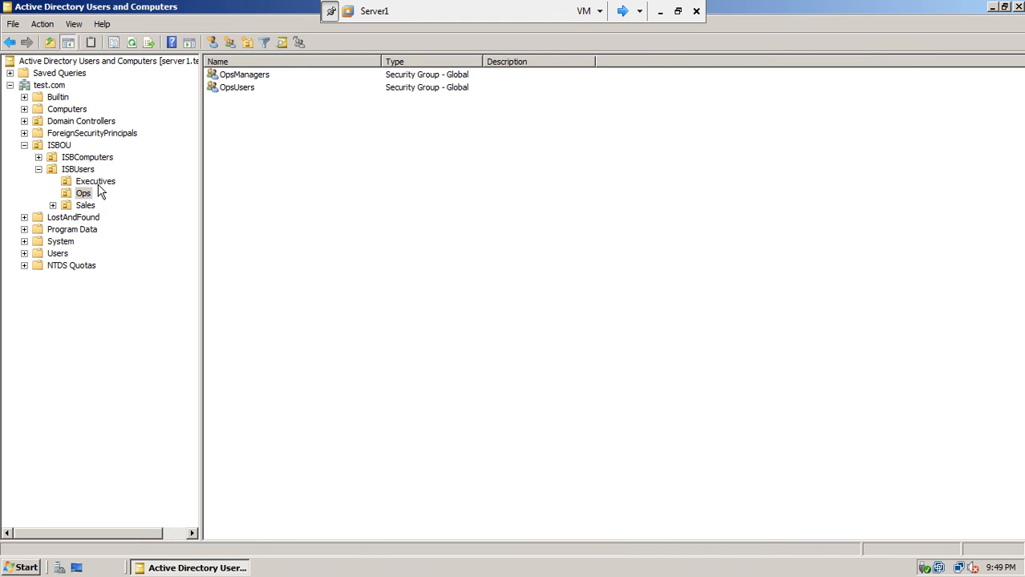
{"action": "left_click", "coordinate": [85, 206]}
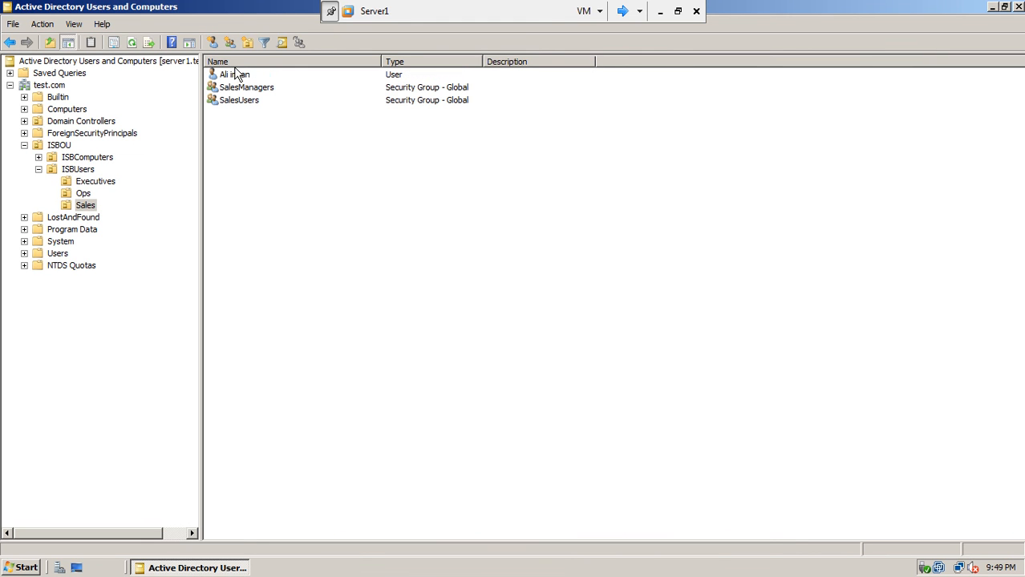
{"action": "left_click", "coordinate": [234, 75]}
{"action": "right_click", "coordinate": [236, 76]}
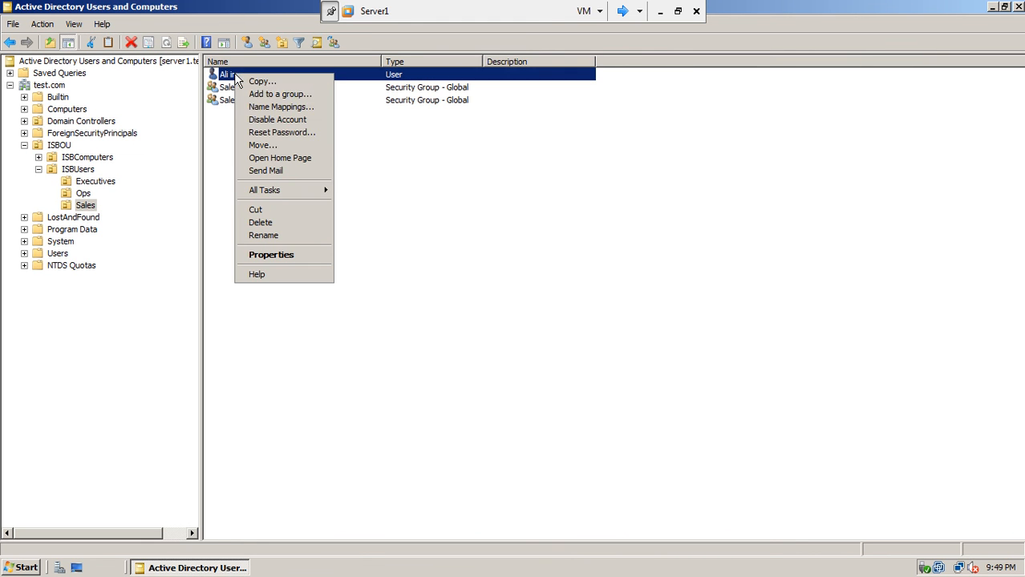
{"action": "left_click", "coordinate": [262, 136]}
{"action": "type", "text": "***"}
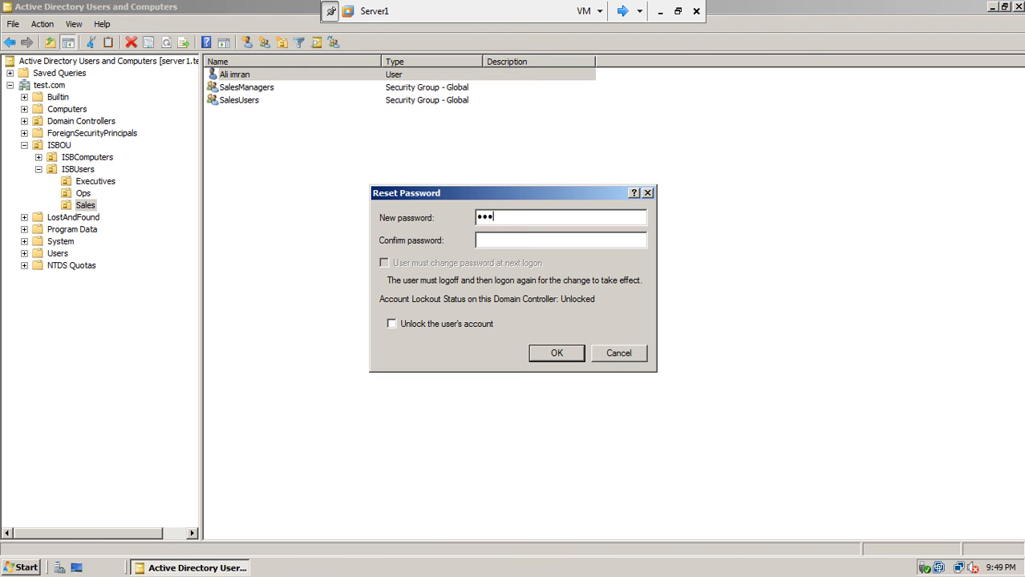
{"action": "left_click", "coordinate": [495, 243]}
{"action": "type", "text": "***"}
{"action": "left_click", "coordinate": [548, 357]}
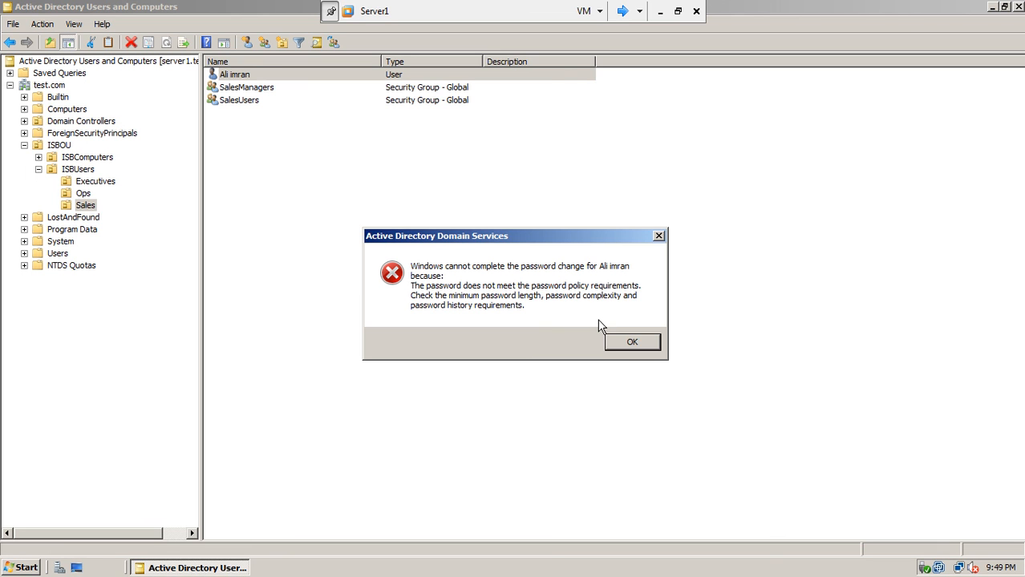
{"action": "left_click", "coordinate": [618, 342]}
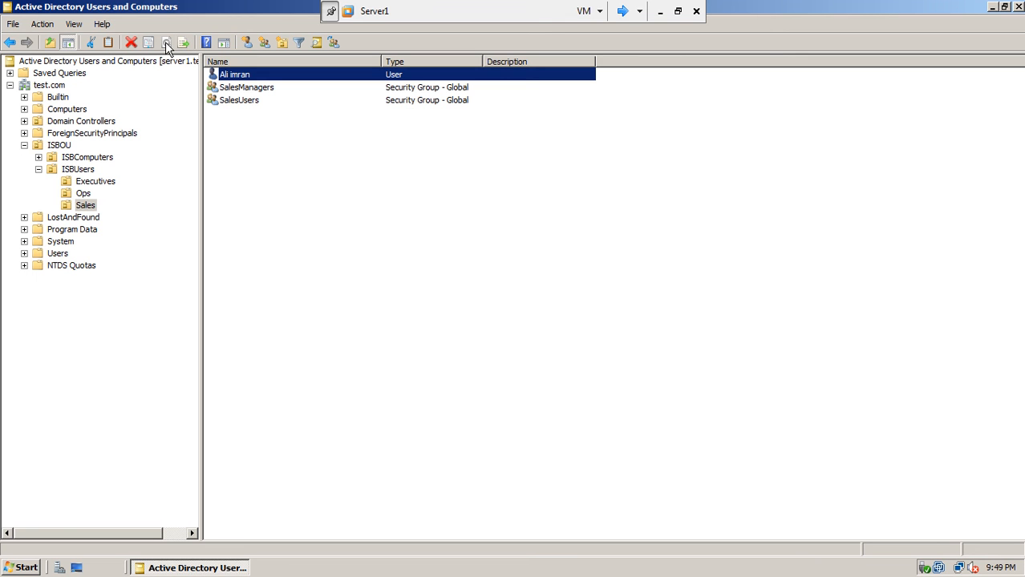
Select the Executives group in its OU and minimize the Server1 session.
{"action": "left_click", "coordinate": [87, 182]}
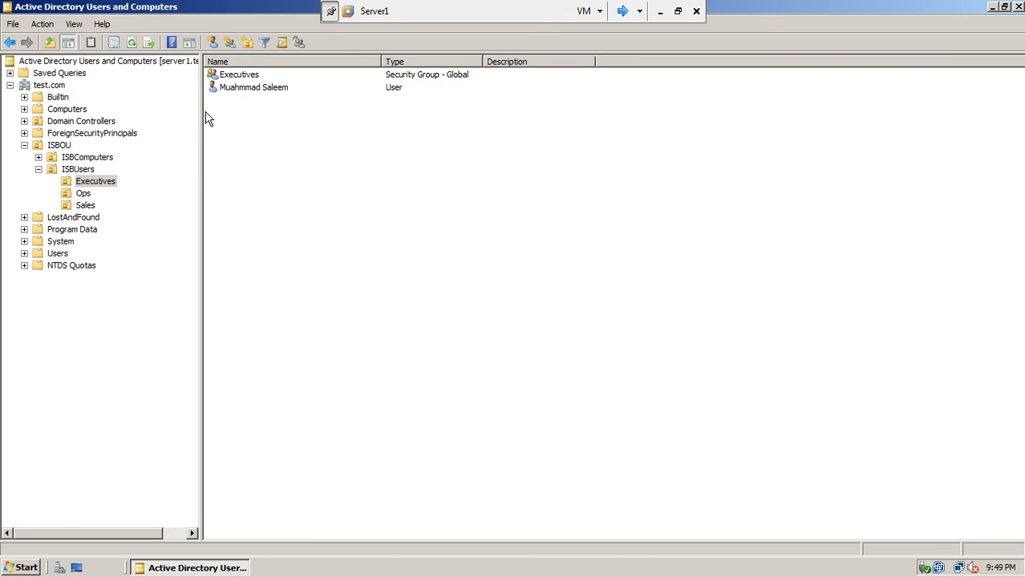
{"action": "left_click", "coordinate": [244, 78]}
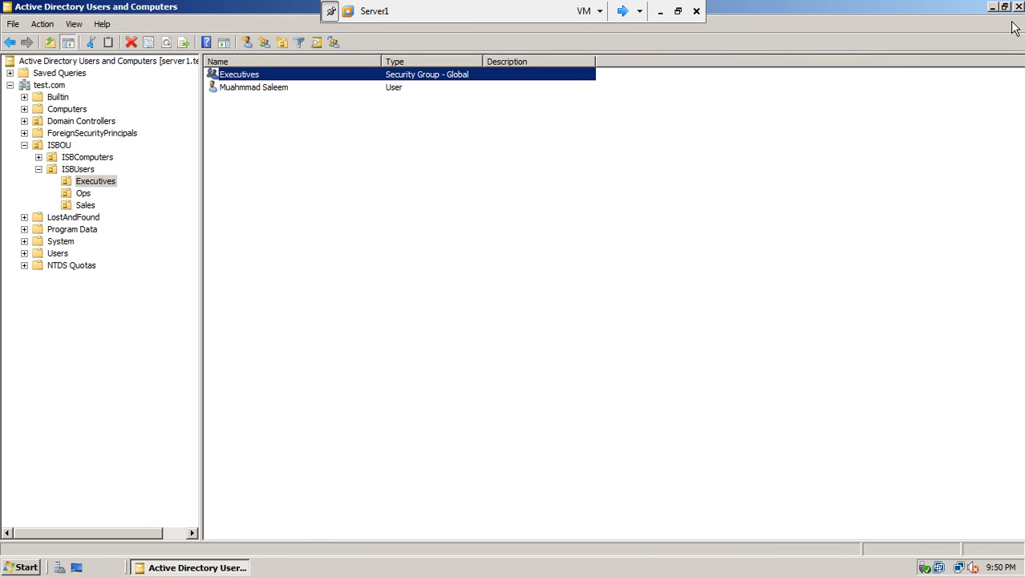
{"action": "left_click", "coordinate": [658, 13]}
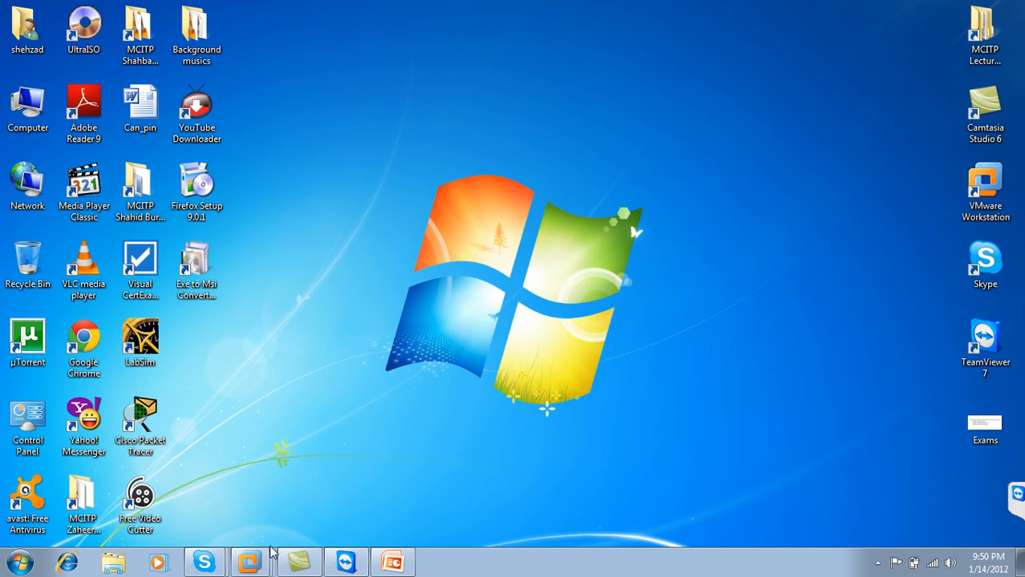
Play the GPOs Password Managment deck as a slide show from slide 10, advancing one slide.
{"action": "left_click", "coordinate": [392, 562]}
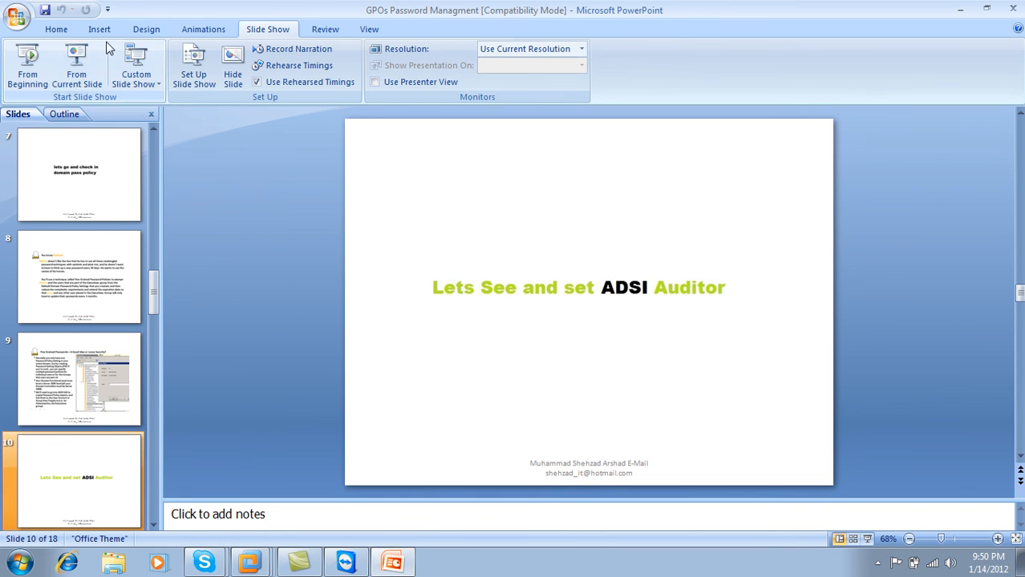
{"action": "left_click", "coordinate": [77, 65]}
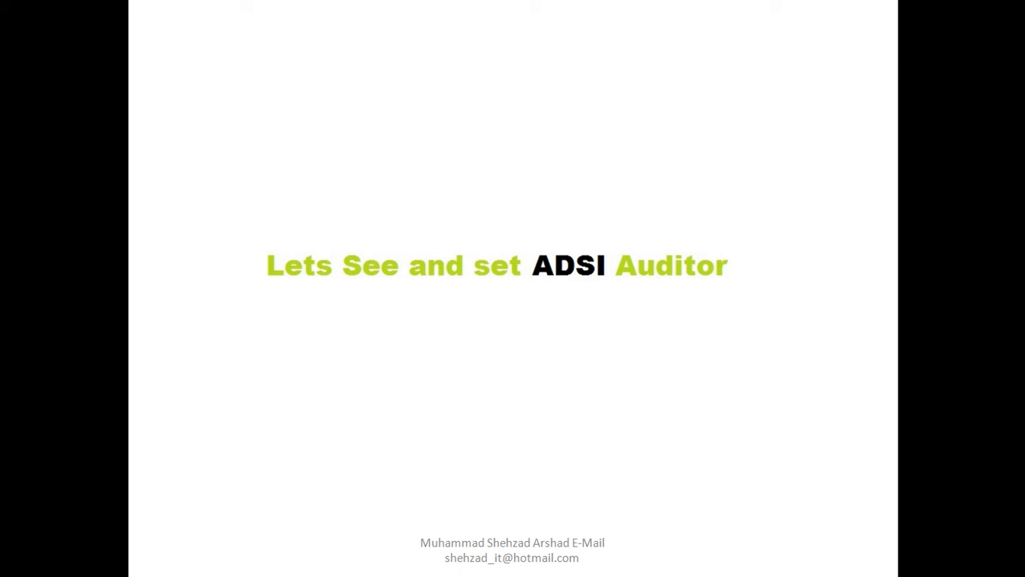
{"action": "left_click", "coordinate": [408, 128]}
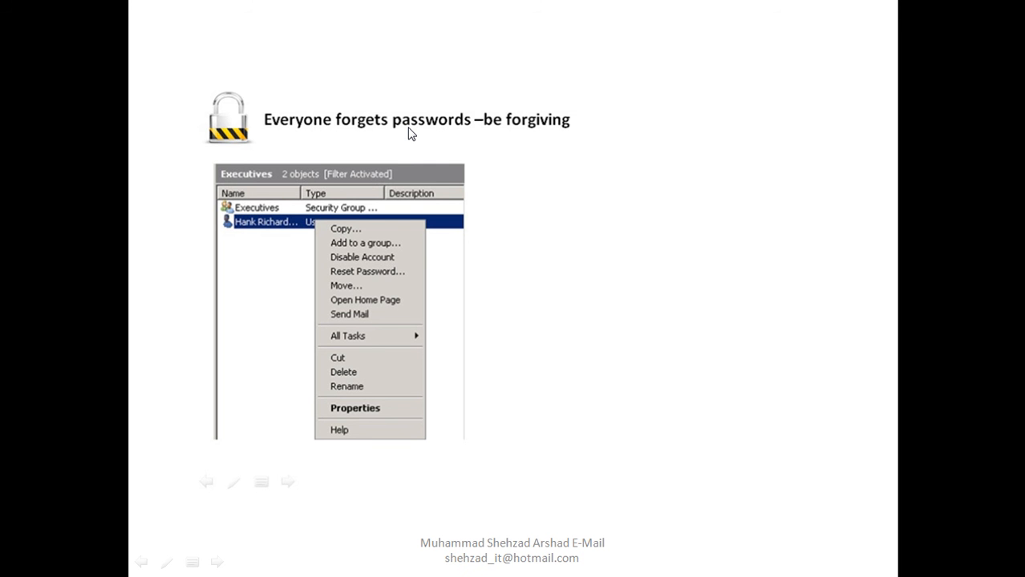